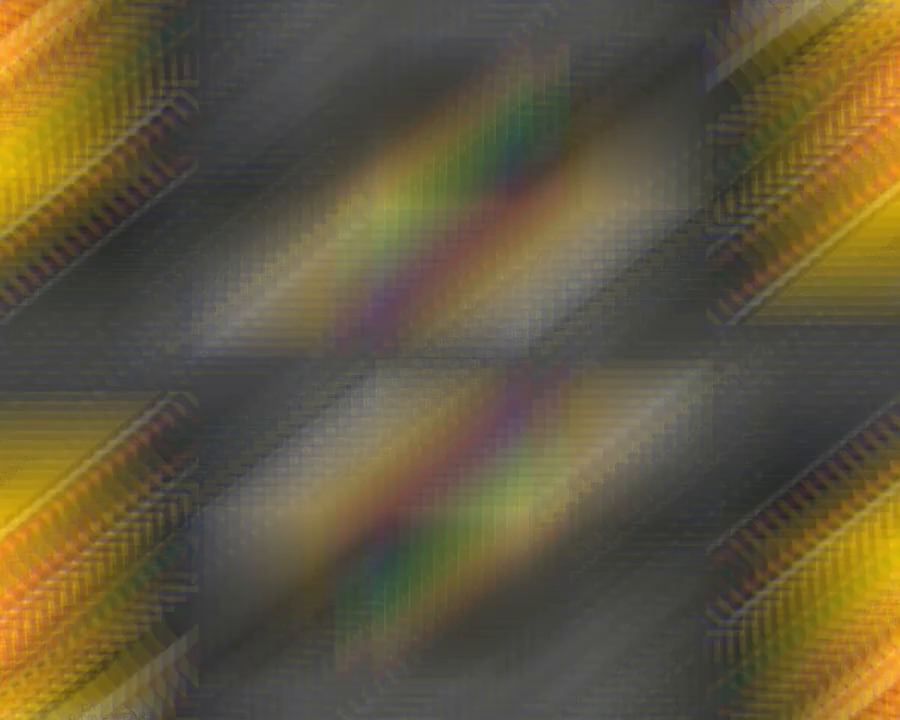
Create a new 8 x 10 inch RGB document at 300 pixels/inch named "Africa Praise Sunday"
left_click(31, 8)
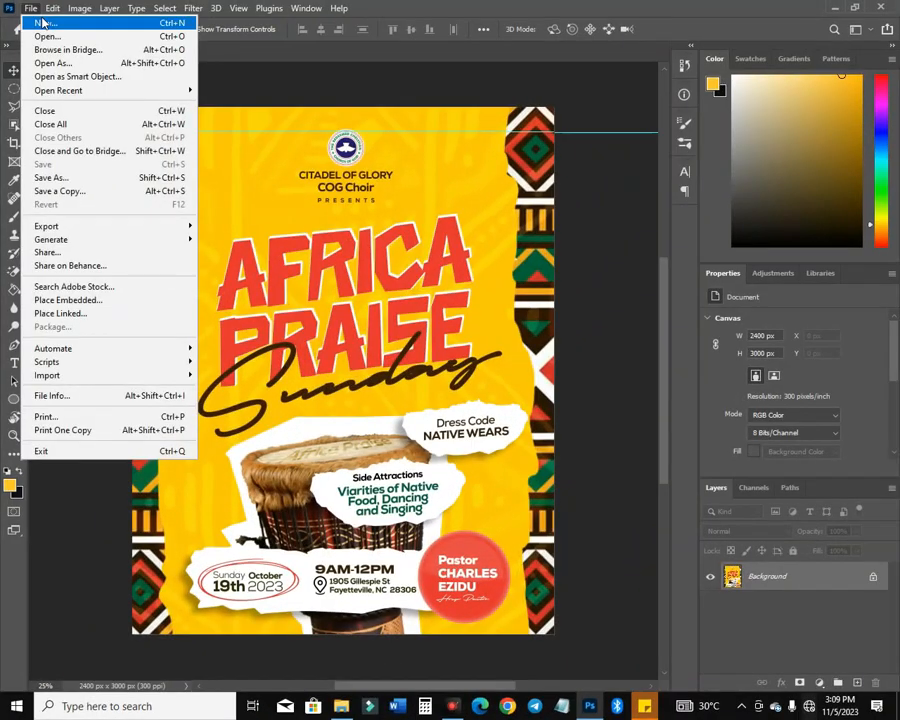
left_click(42, 22)
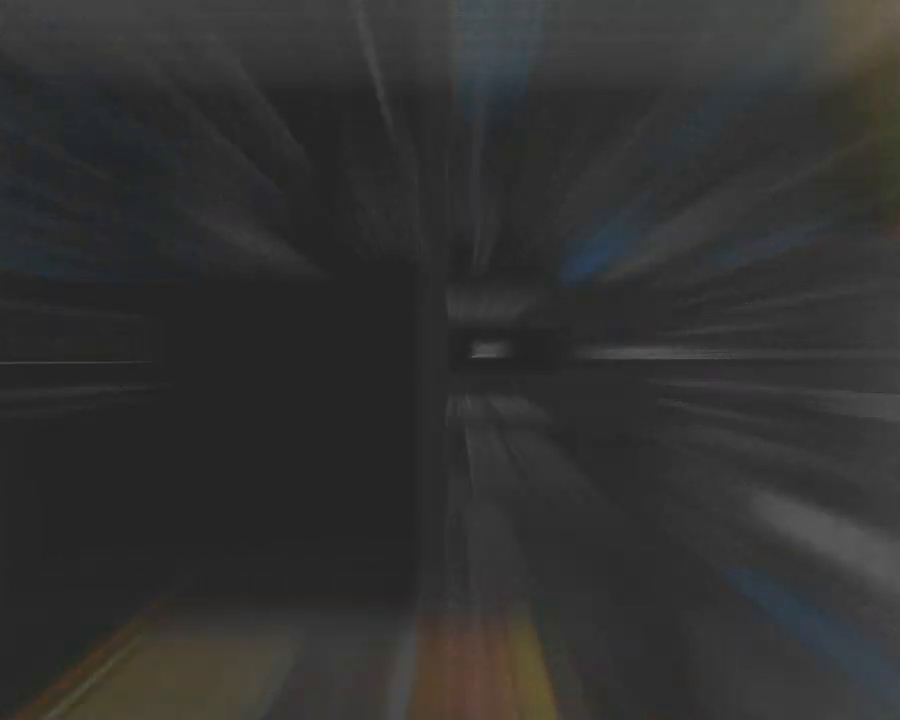
type("Afr")
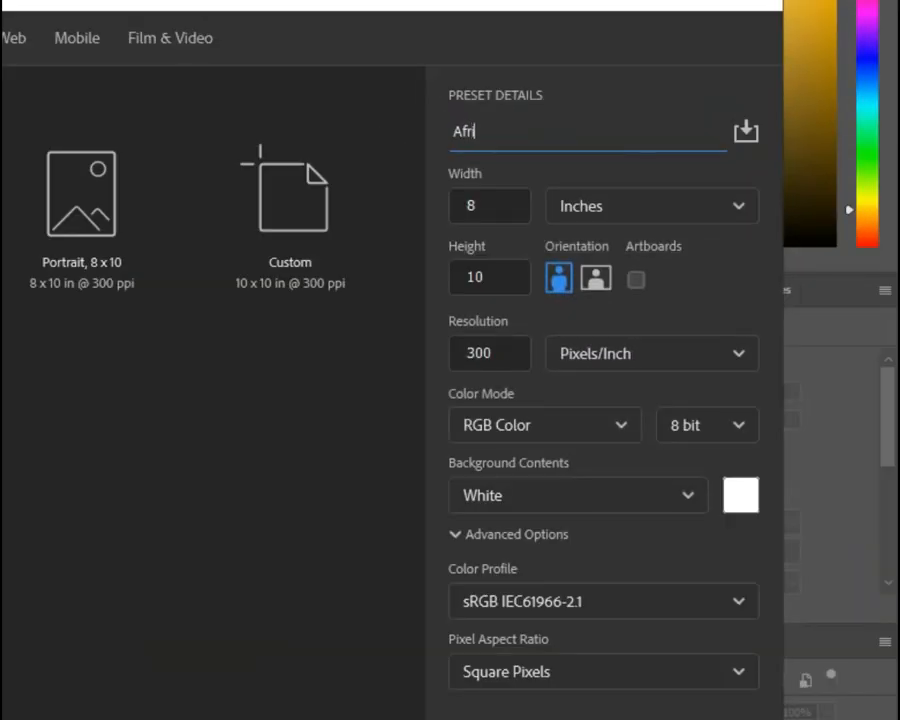
type("ica Prasier")
key("BackSpace")
type("aise Sunda")
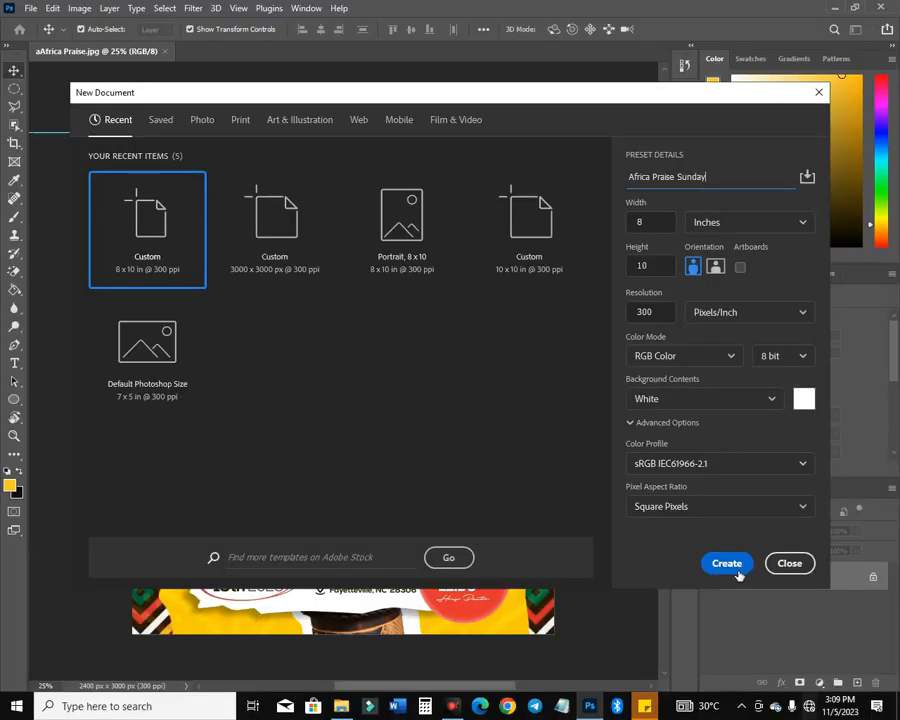
left_click(738, 575)
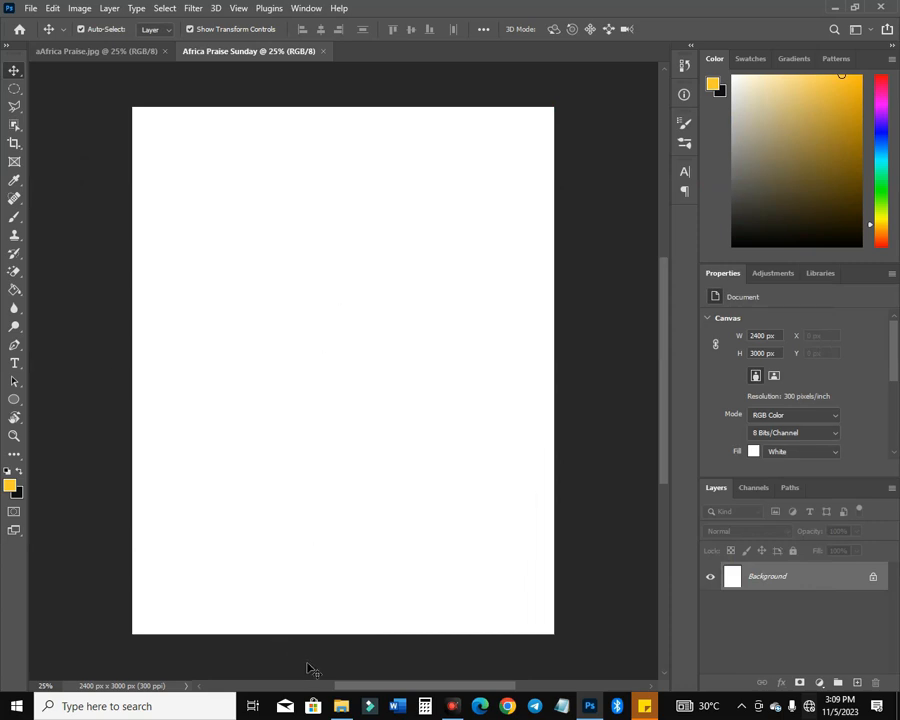
Place the bb9e8aa97ee312846f746a6bb79b5a2e African pattern image from the Africa Praise folder and enlarge it to about 1064% to cover the canvas
left_click(341, 706)
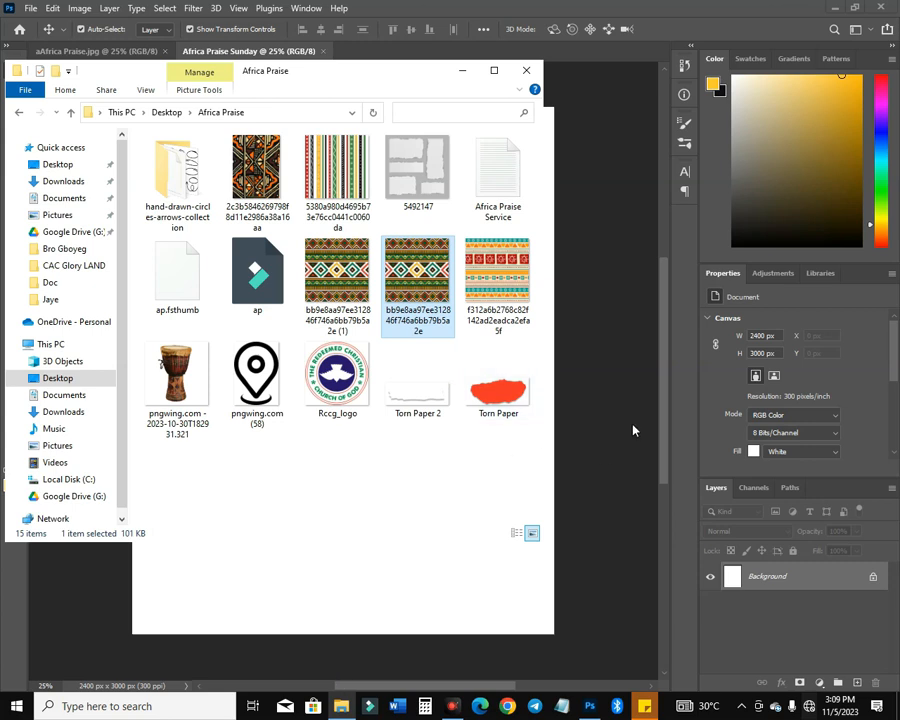
left_click_drag(417, 275, 606, 484)
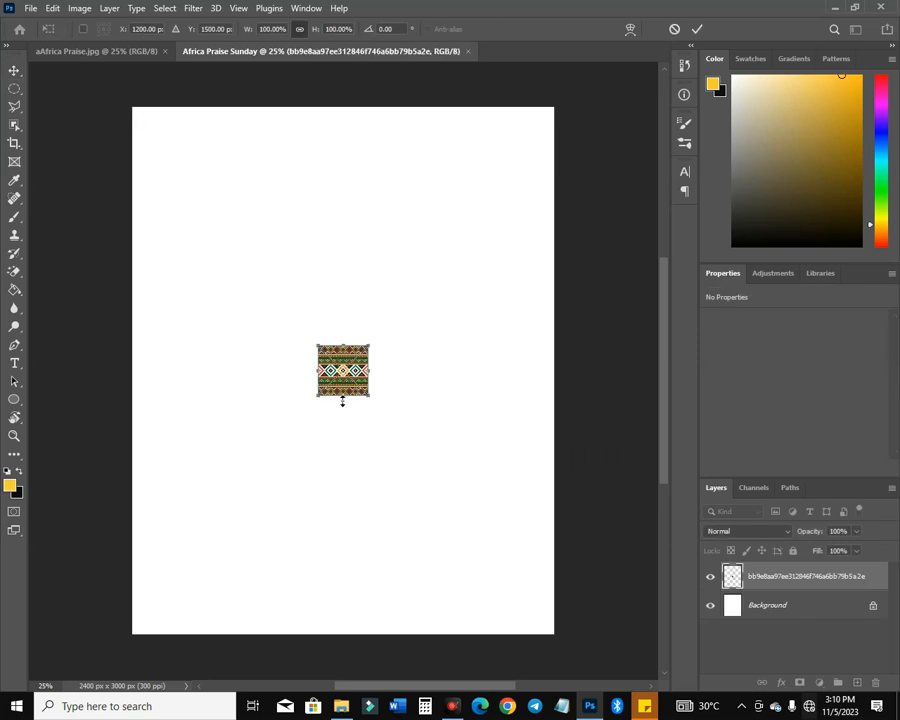
left_click_drag(339, 397, 384, 472)
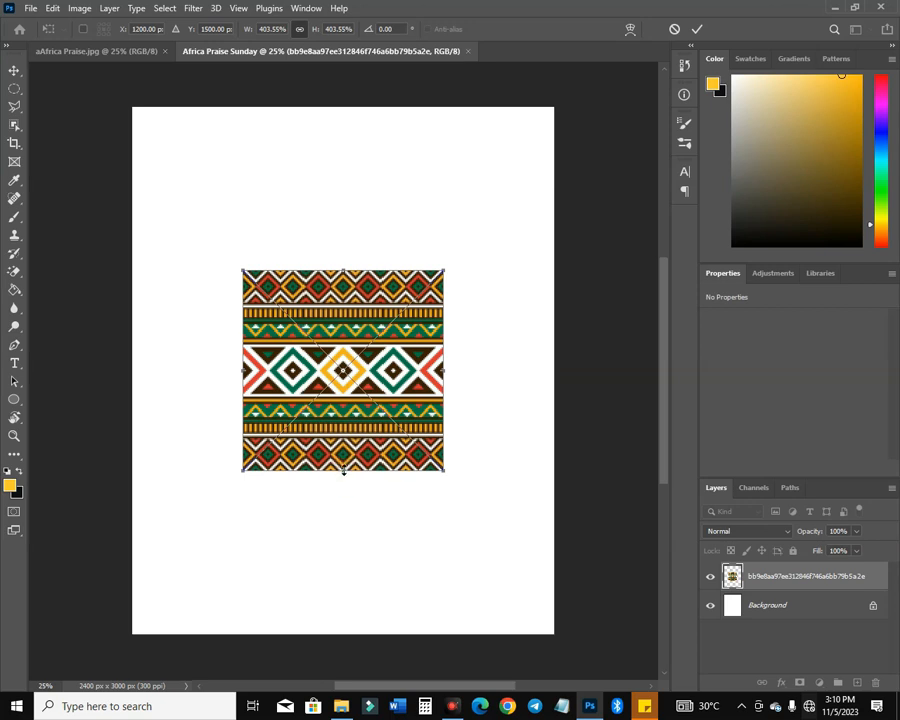
left_click_drag(344, 470, 398, 636)
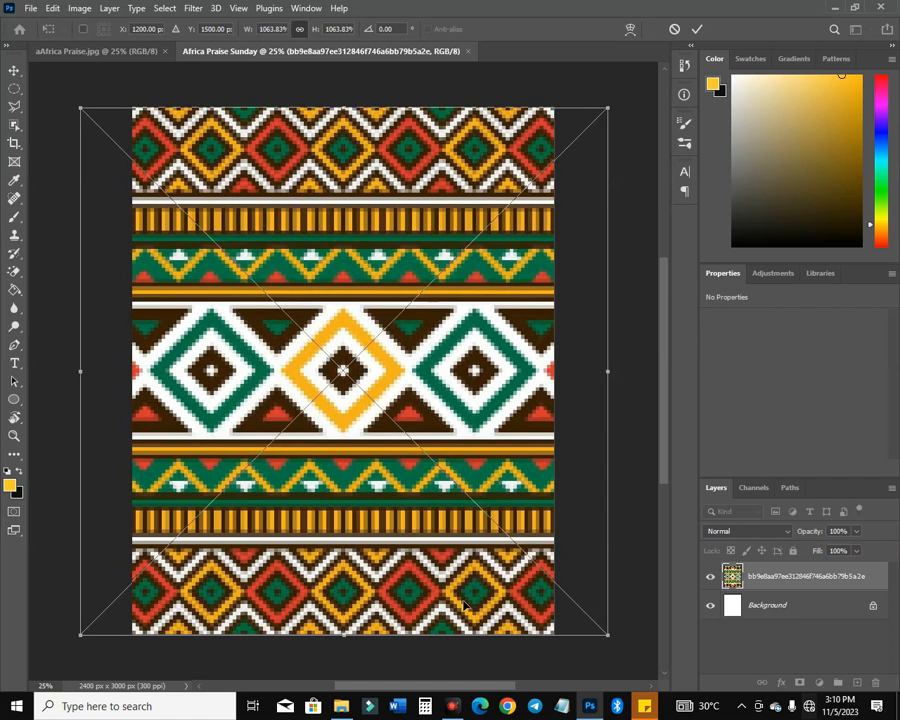
left_click(697, 29)
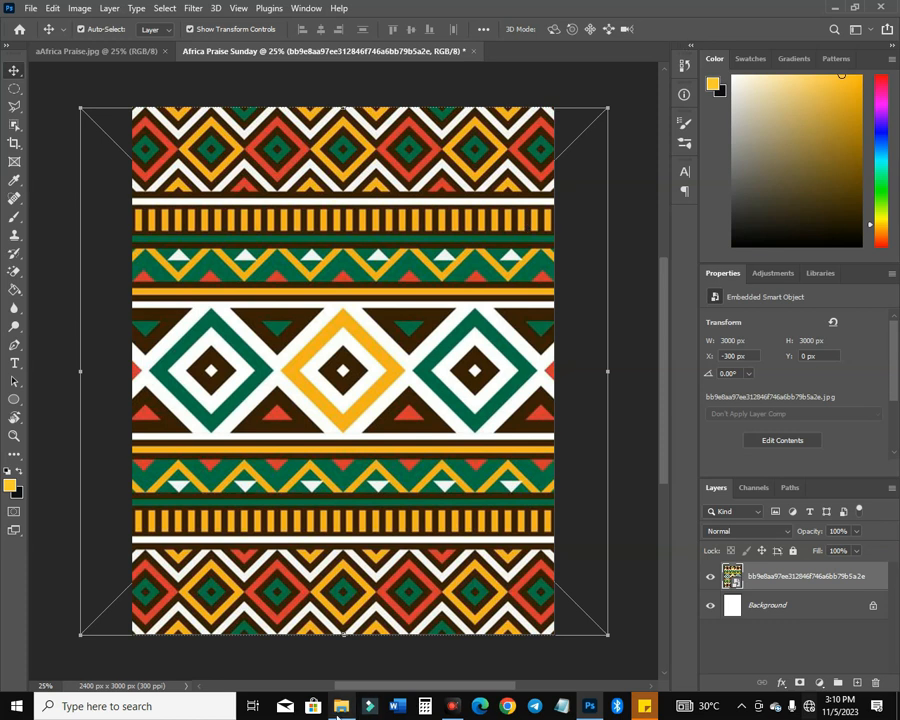
Place the 5492147 torn-paper image above the pattern and try to select its lower-left sheet with the Object Selection tool
left_click(341, 706)
left_click_drag(418, 170, 581, 436)
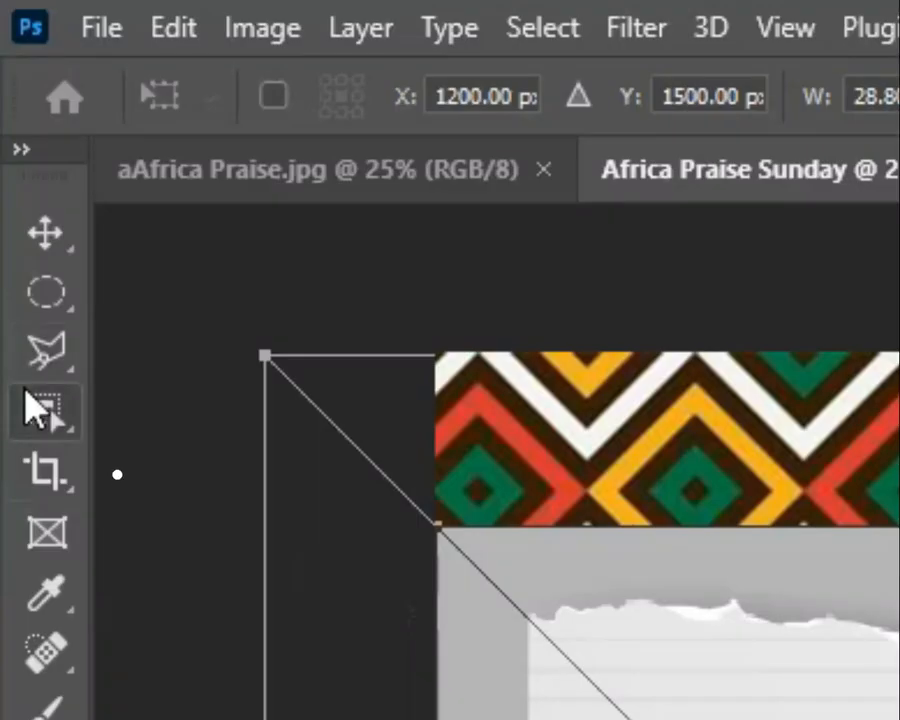
left_click(14, 126)
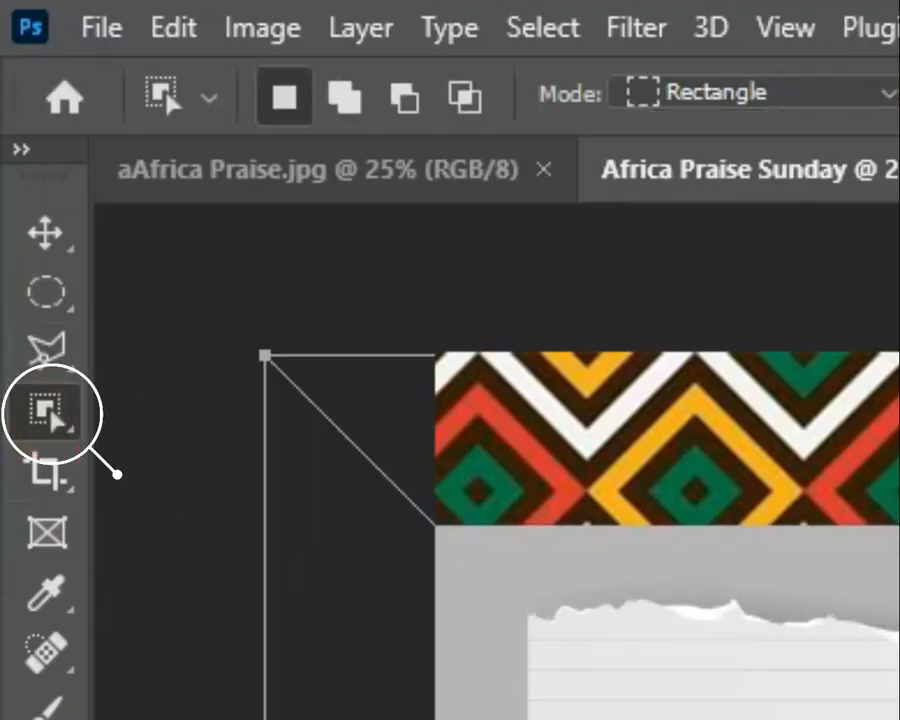
left_click_drag(147, 418, 363, 580)
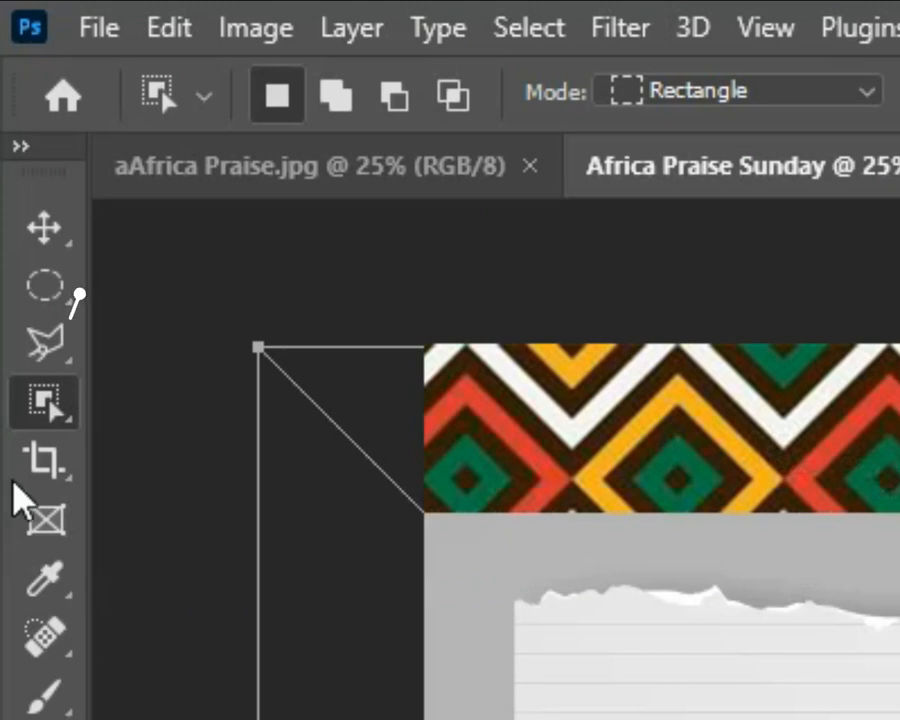
Select the lower-left paper sheet using the Quick Selection tool with Sample All Layers, Enhance Edge and a 200 brush size
right_click(14, 122)
left_click(242, 448)
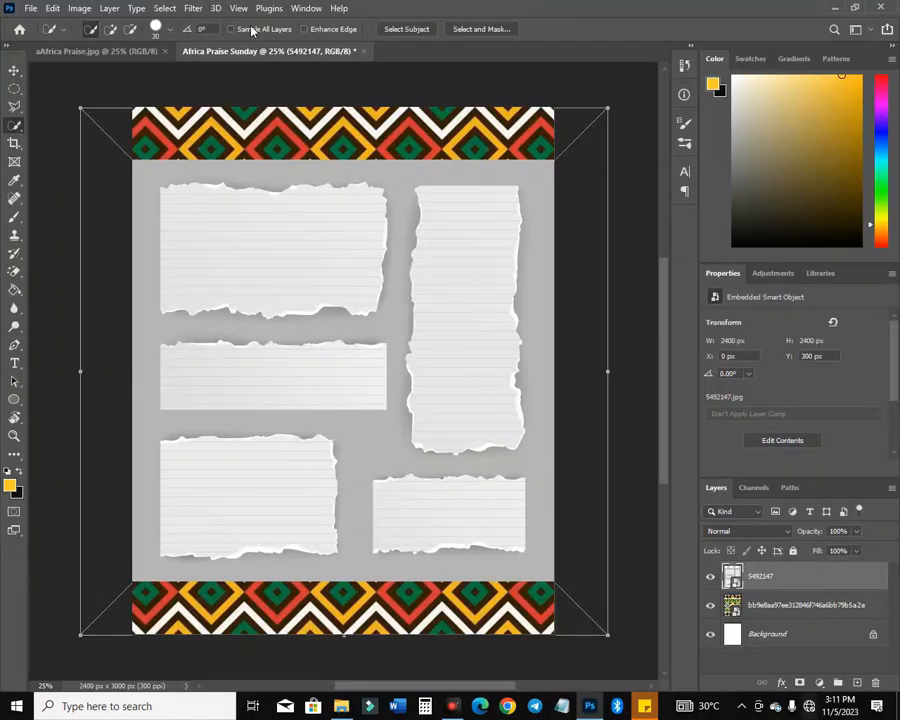
left_click(233, 29)
left_click(313, 31)
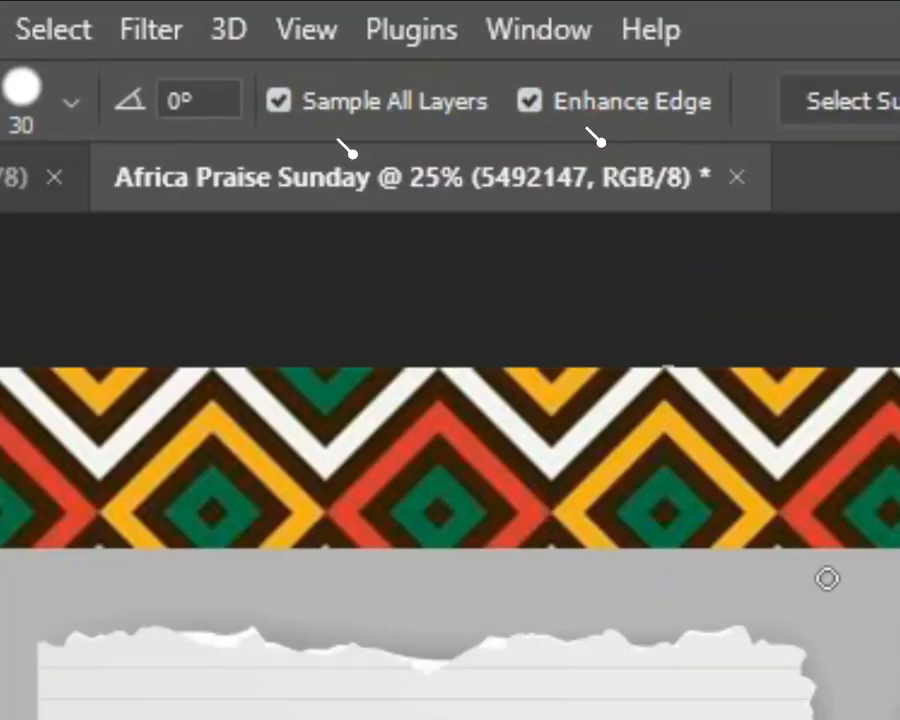
key("bracketright")
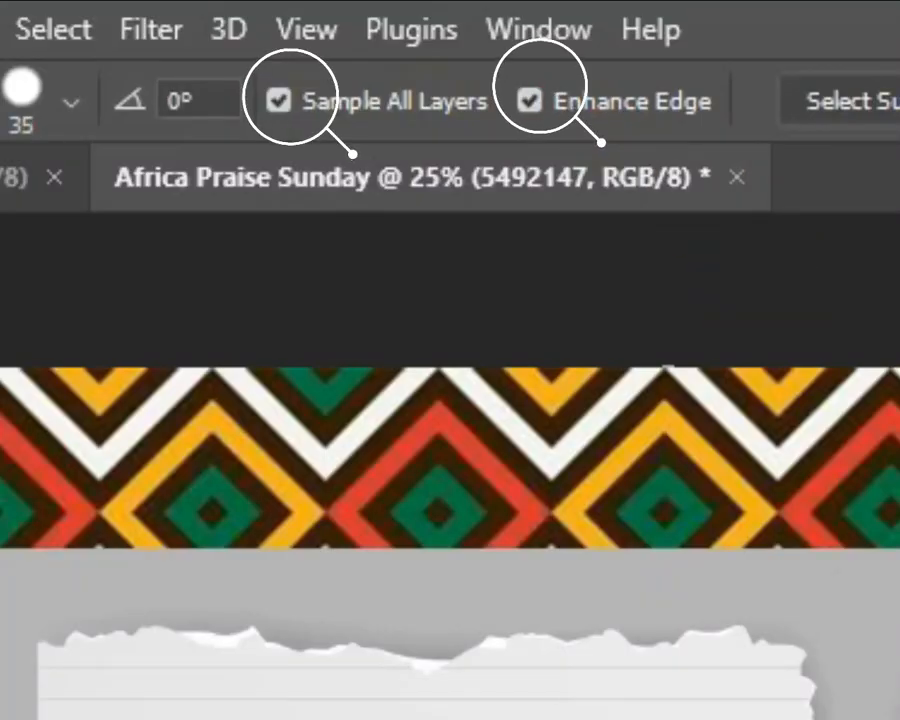
key("bracketright")
key("bracketright")
key("bracketright")
key("bracketright")
key("bracketright")
key("bracketright")
key("bracketright")
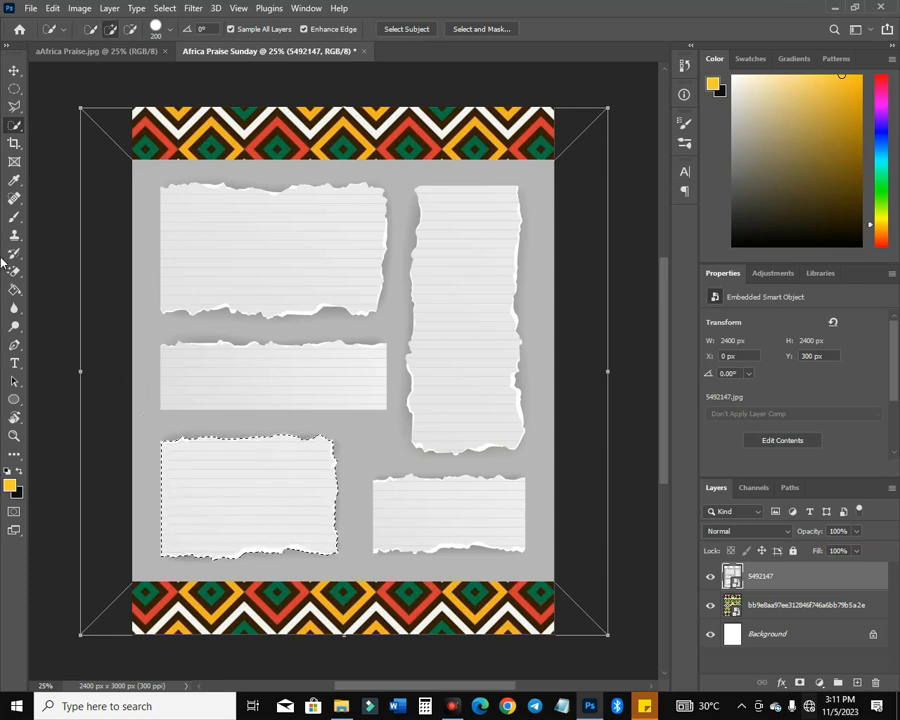
Copy the selected paper sheet to its own layer and hide the 5492147 layer
left_click(14, 71)
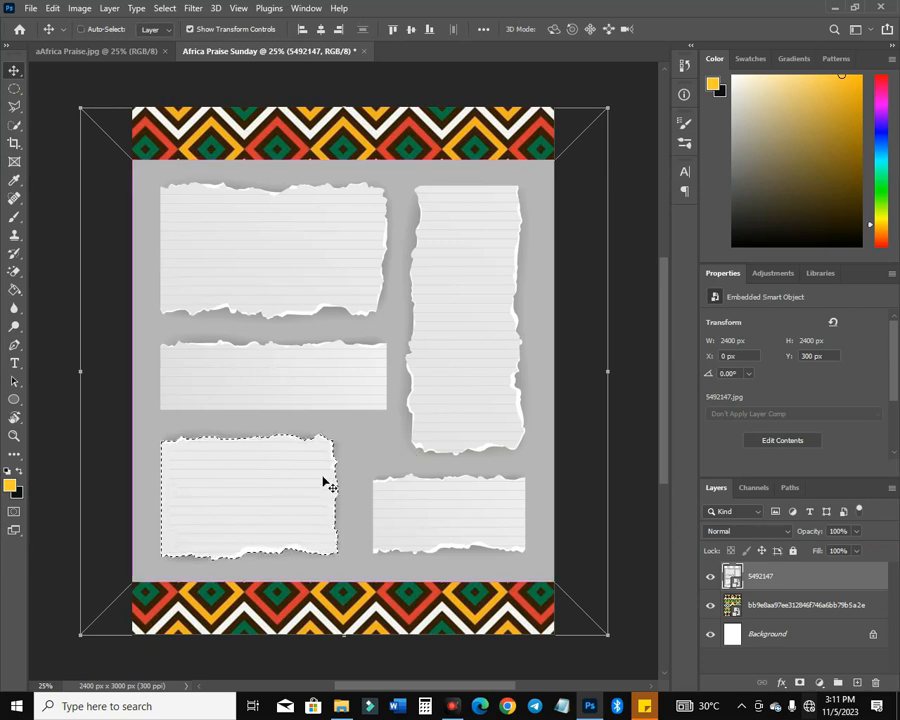
key("ctrl+j")
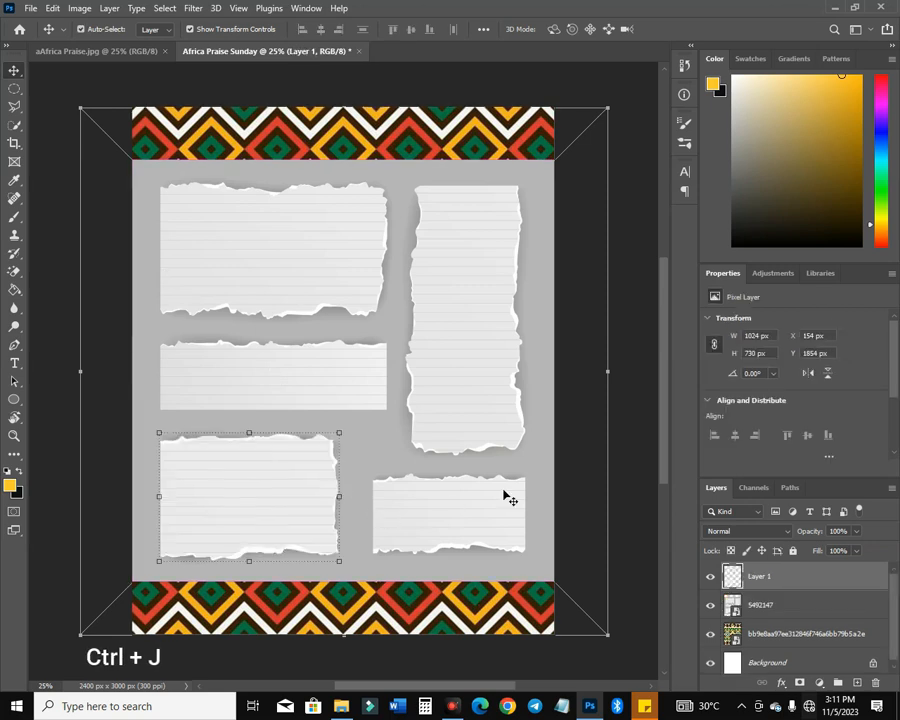
left_click(711, 605)
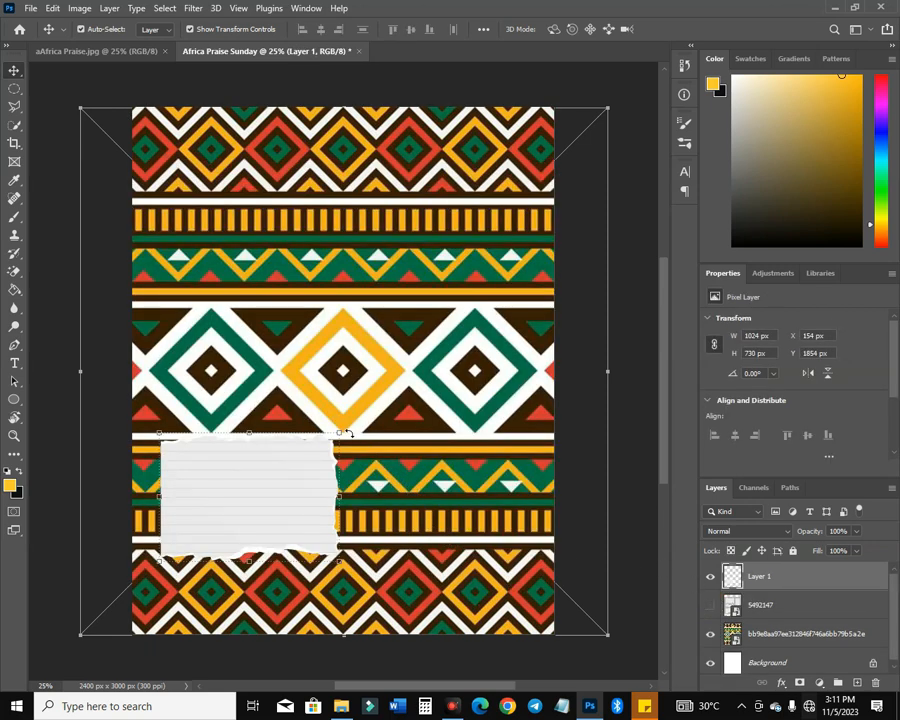
Rotate the paper sheet -90 degrees, enlarge it to 325% and centre it vertically over the canvas
left_click_drag(350, 434, 205, 418)
left_click_drag(253, 484, 363, 423)
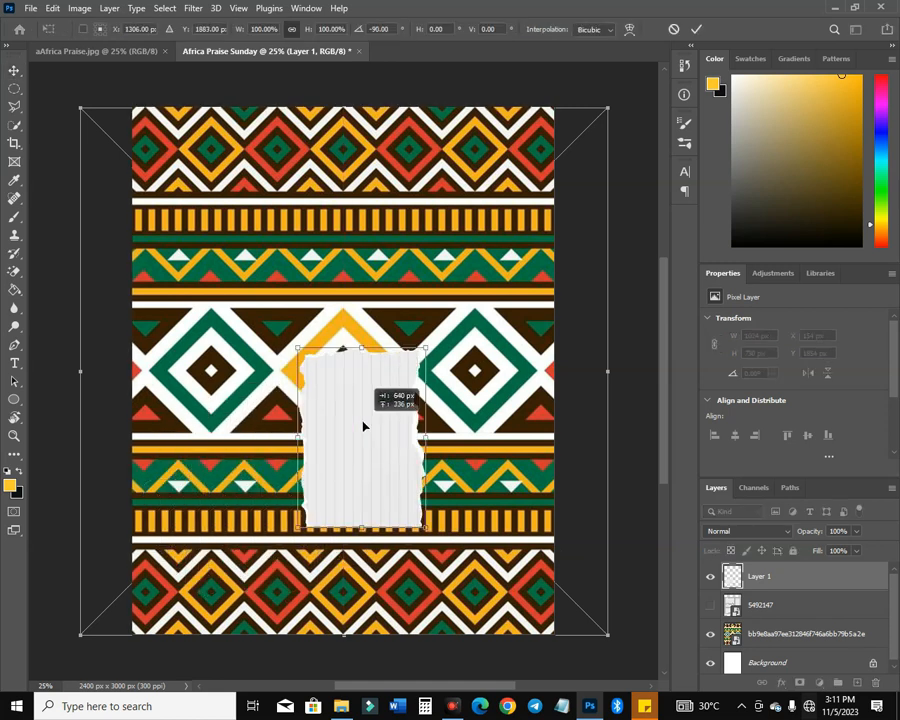
left_click_drag(361, 345, 364, 63)
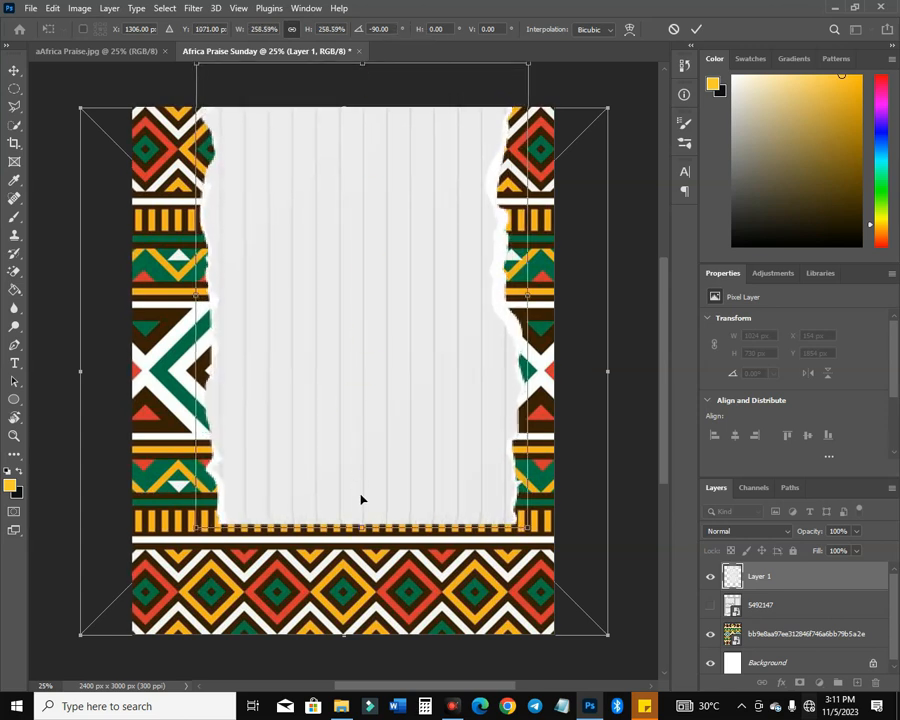
left_click_drag(364, 530, 362, 647)
left_click_drag(396, 588, 378, 596)
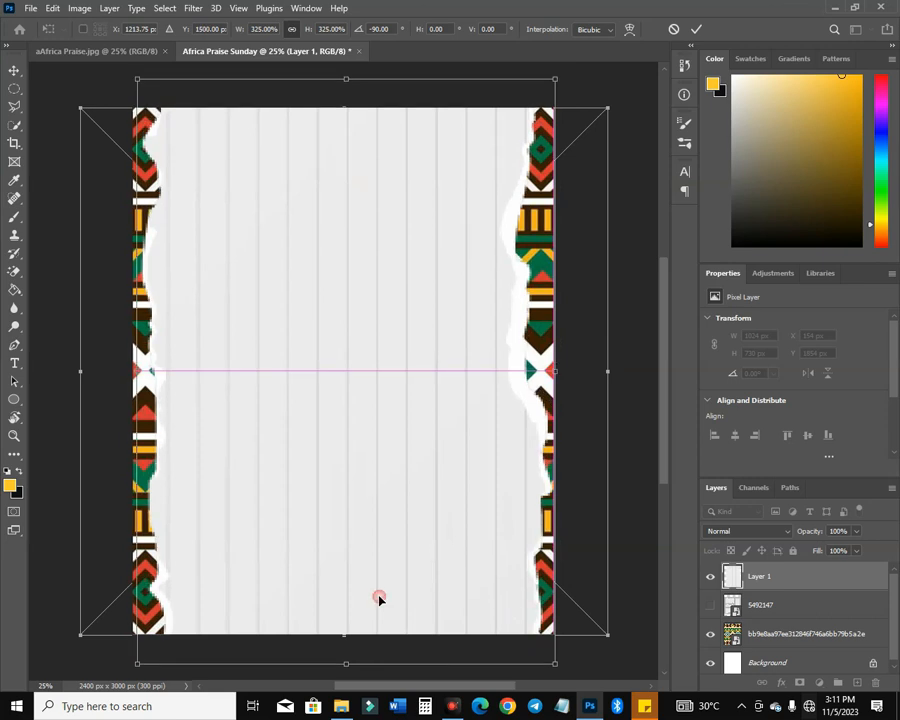
Stretch the paper beyond the canvas's upper and lower edges, scale it to about 2180 x 3720 px, and centre it between the pattern borders
scroll(385, 535, "down", 2)
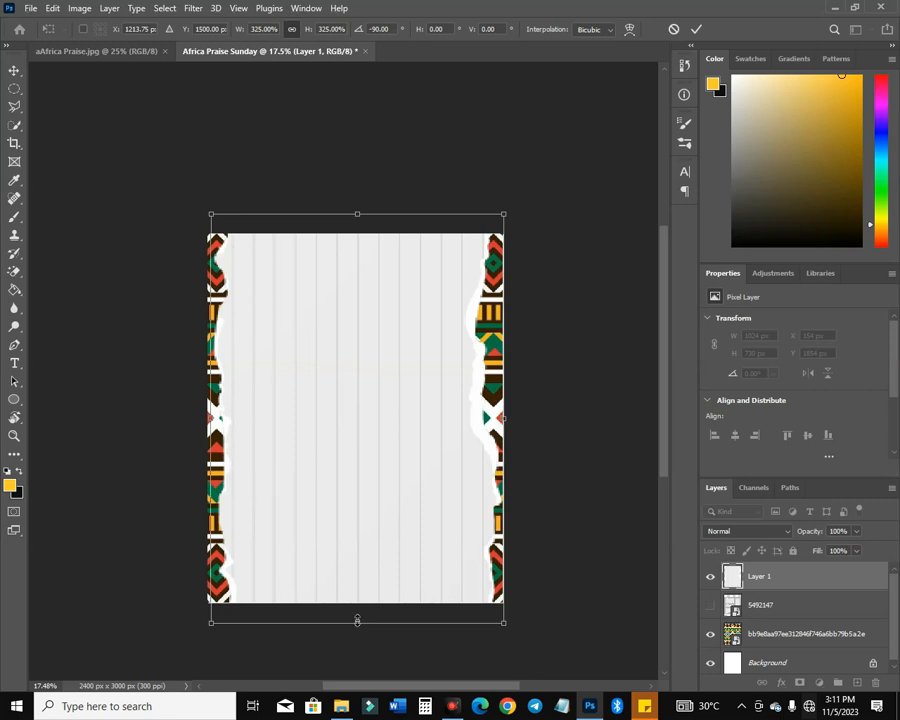
left_click_drag(357, 622, 354, 661)
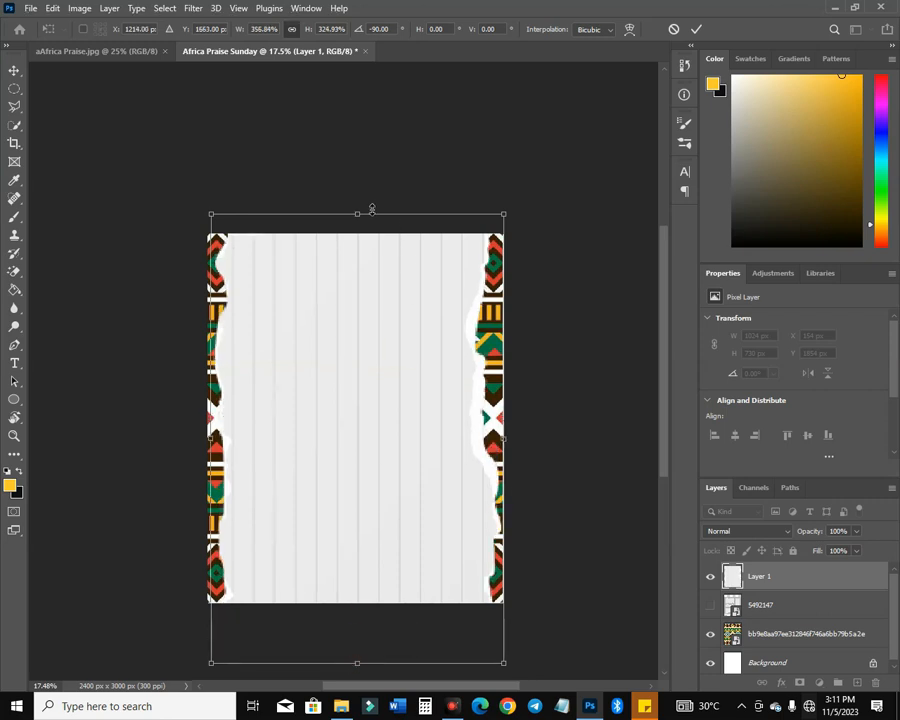
left_click_drag(358, 213, 357, 165)
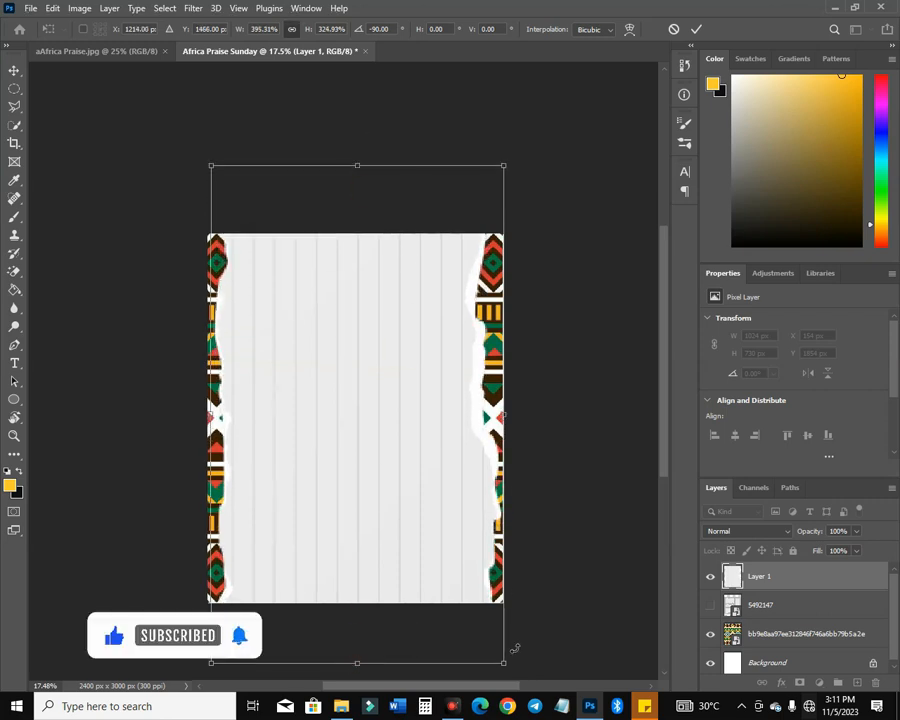
left_click_drag(506, 666, 496, 656)
mouse_move(432, 560)
left_mouse_down()
mouse_move(432, 546)
mouse_move(432, 559)
left_mouse_up()
left_click_drag(490, 649, 485, 640)
scroll(418, 458, "up", 5)
left_click_drag(418, 458, 466, 374)
scroll(468, 376, "down", 1)
scroll(483, 397, "down", 3)
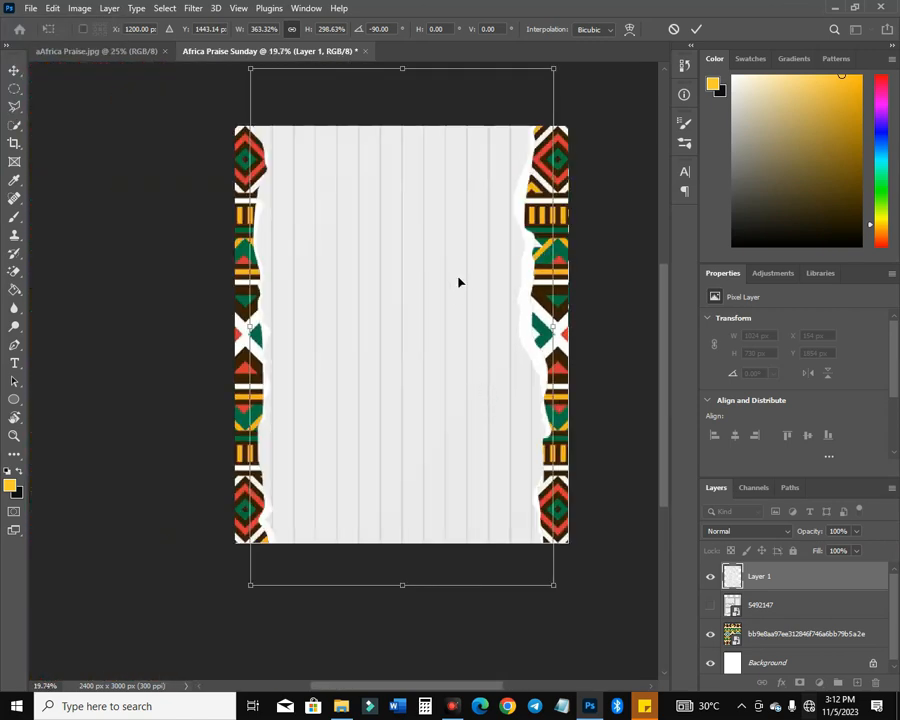
key("Return")
key("Left")
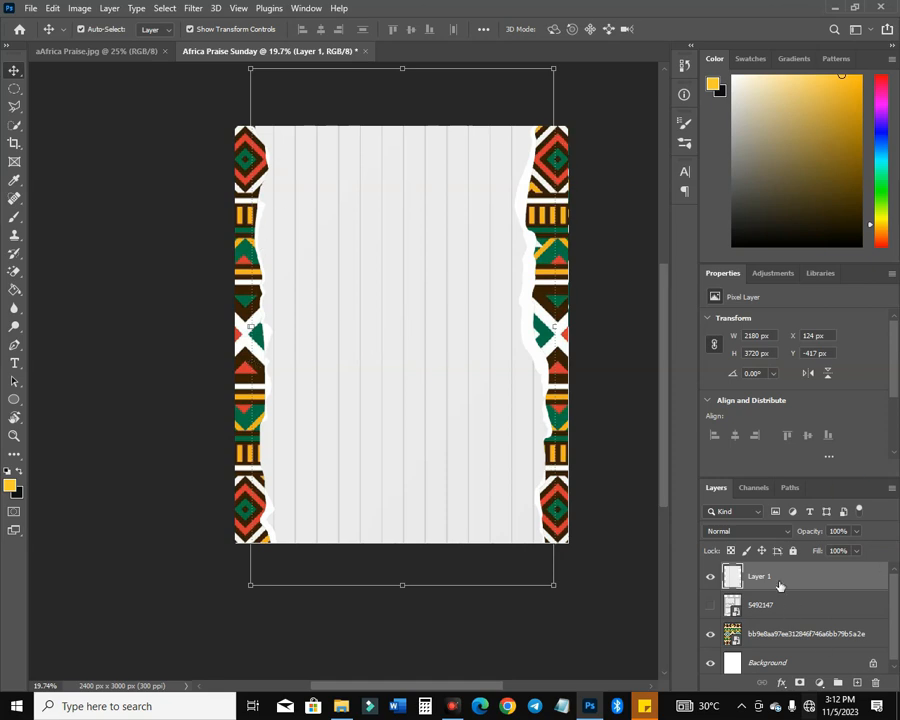
Add a Color Overlay effect to the torn paper layer
left_click(784, 684)
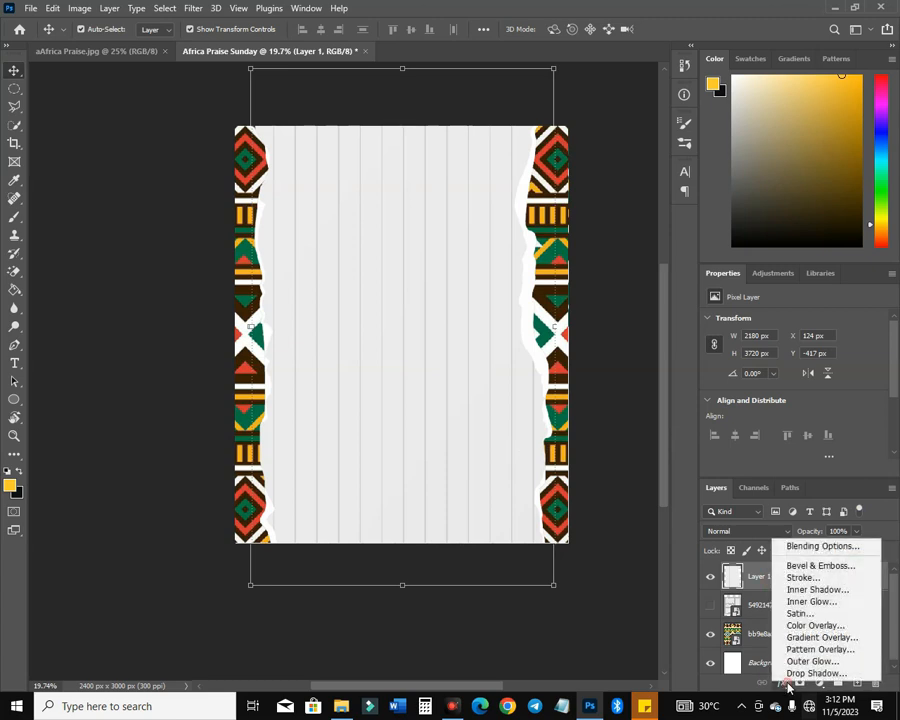
left_click(812, 626)
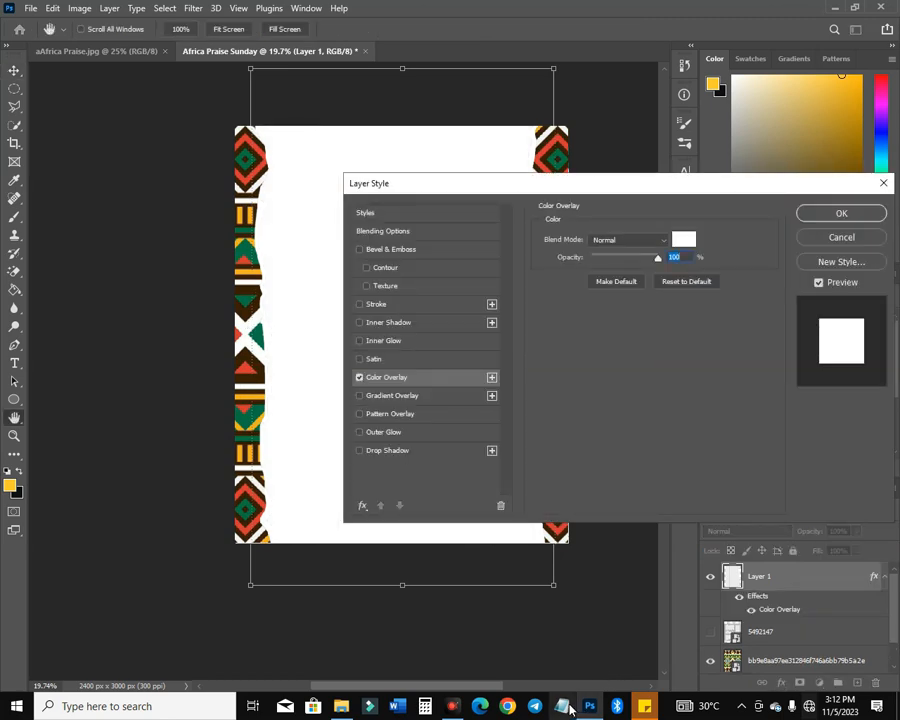
Switch to Notepad, open the Africa Praise Service notes and copy the yellow colour code ffd200
left_click(564, 706)
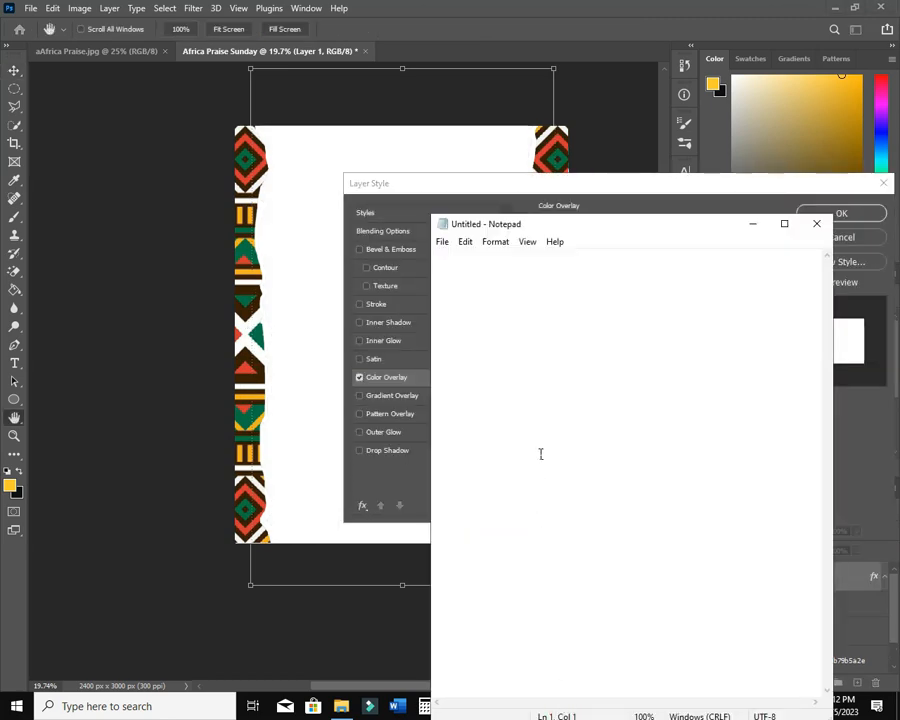
left_click(564, 707)
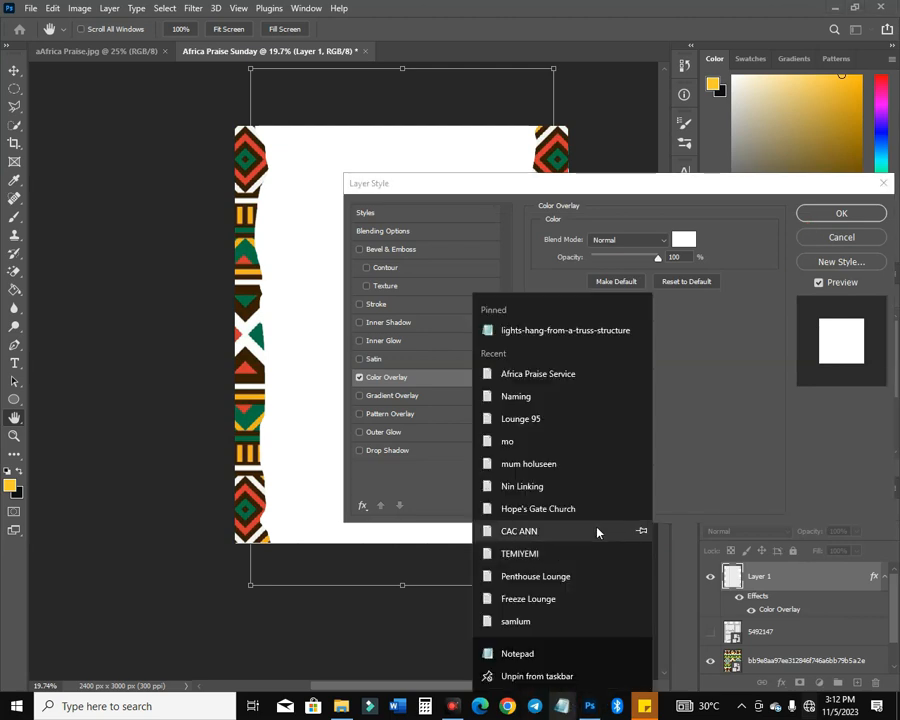
left_click(568, 373)
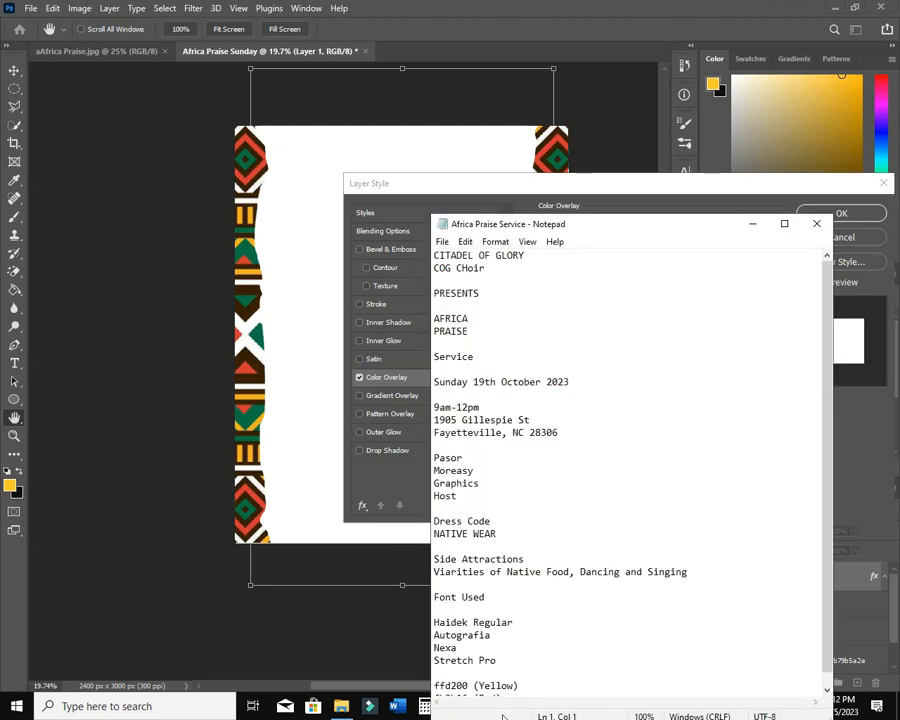
scroll(515, 620, "down", 1)
left_click_drag(469, 673, 434, 673)
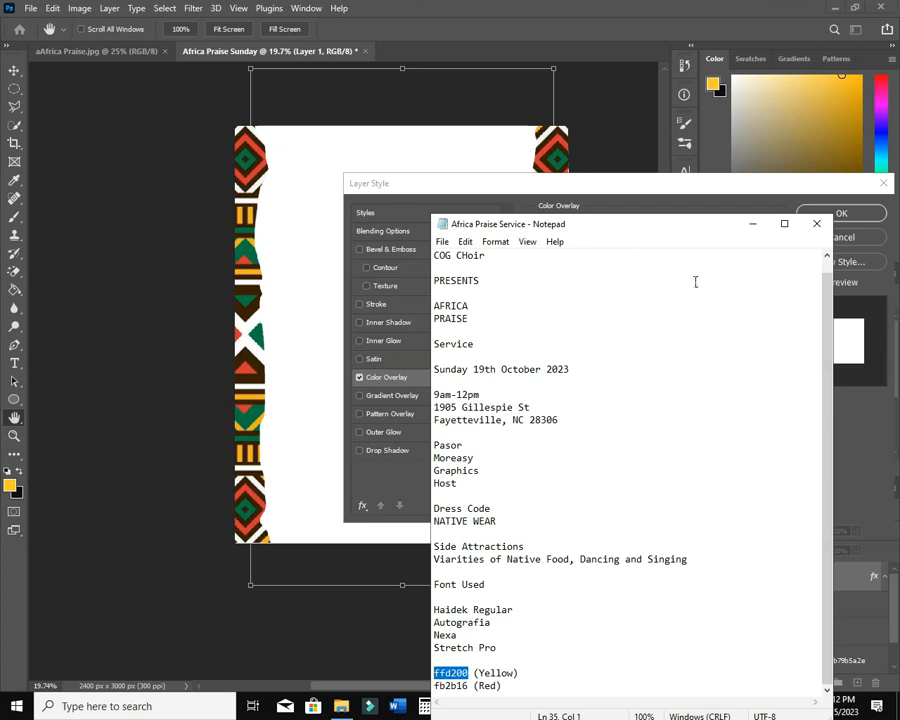
right_click(440, 673)
left_click(514, 506)
Set the paper's Color Overlay to yellow ffd200 and lock the torn paper and African pattern layers
left_click(399, 487)
left_click(690, 240)
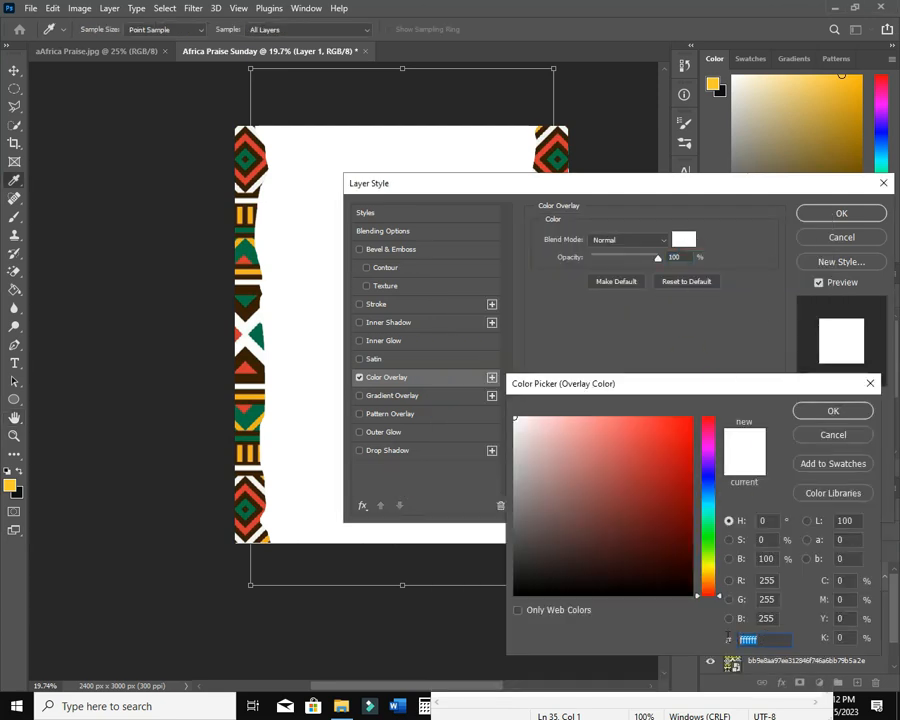
right_click(755, 639)
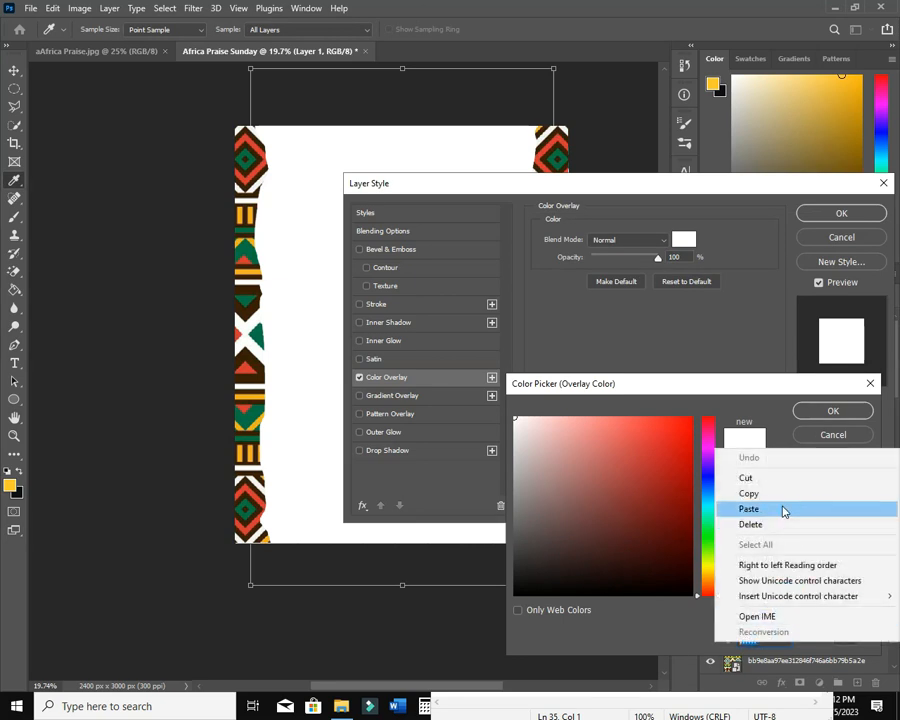
left_click(783, 511)
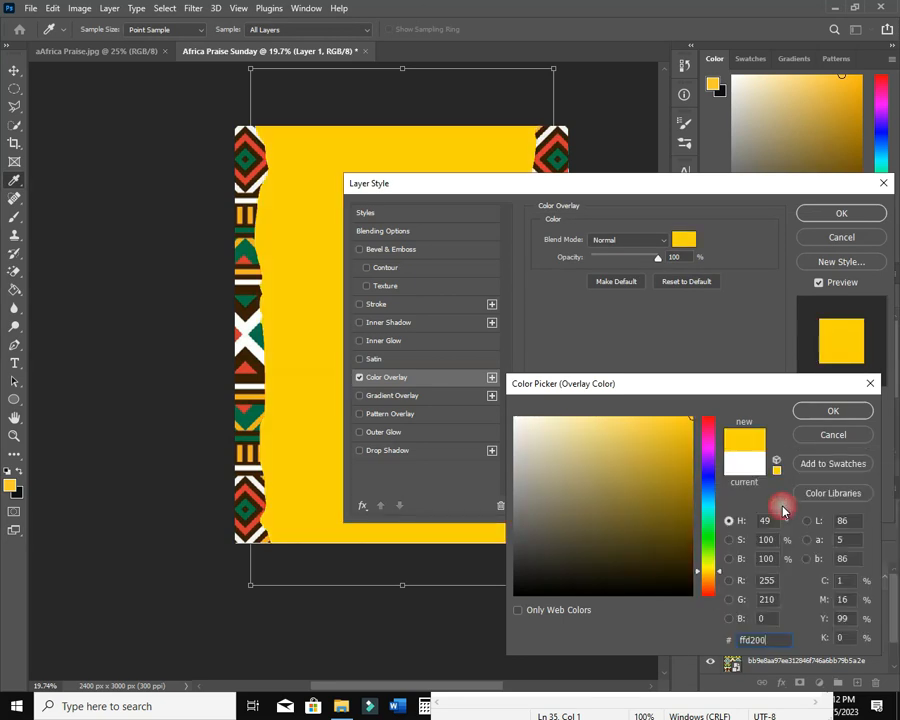
left_click(835, 410)
left_click(834, 214)
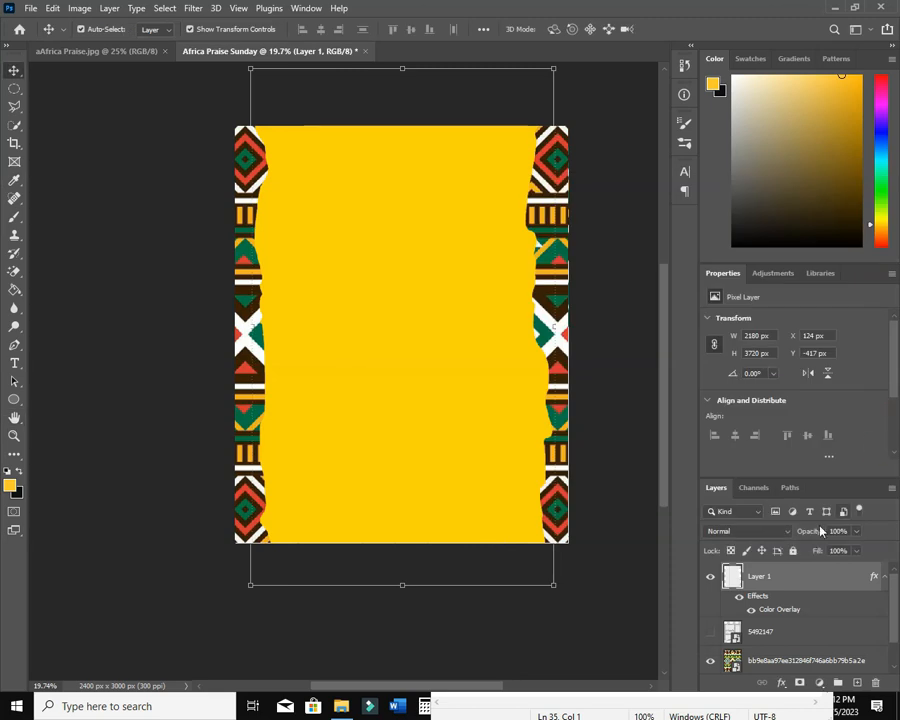
left_click(801, 660, "ctrl")
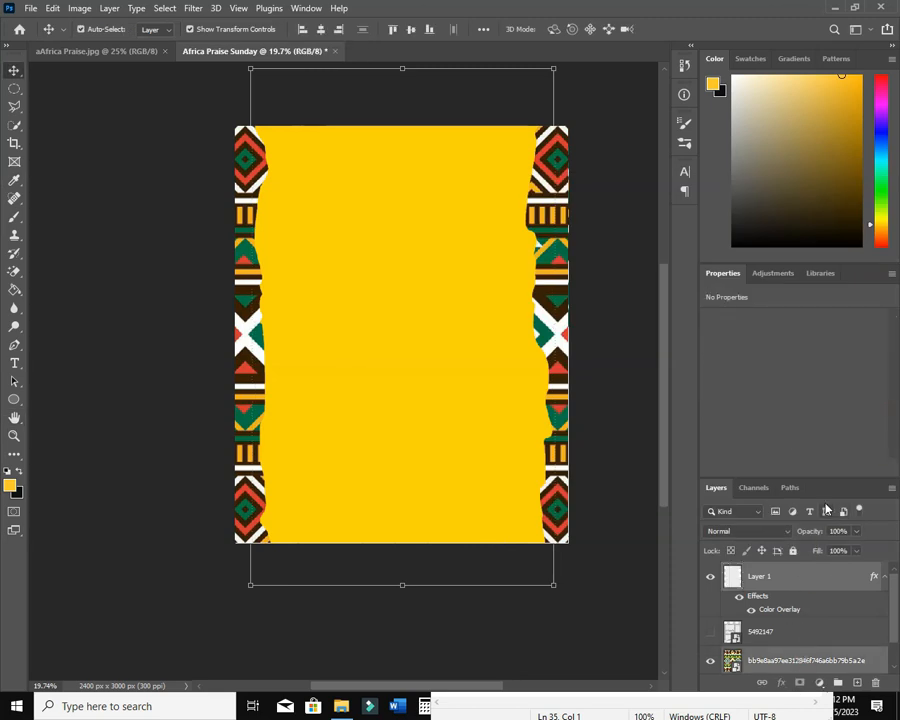
left_click(794, 551)
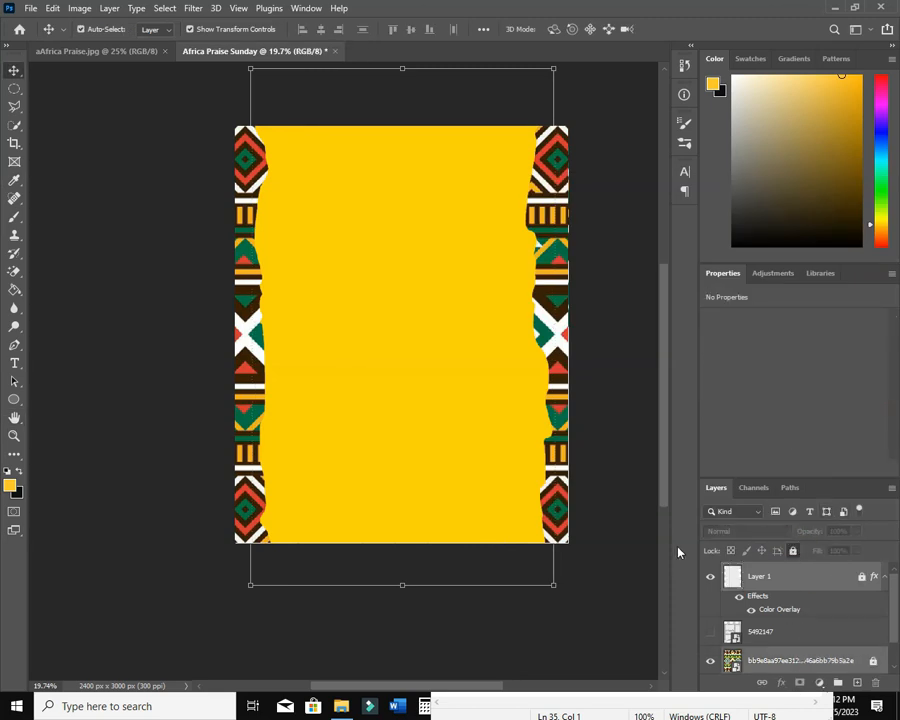
Place the African drum image on the canvas and add an empty layer directly beneath it
left_click(352, 710)
left_click_drag(176, 378, 462, 455)
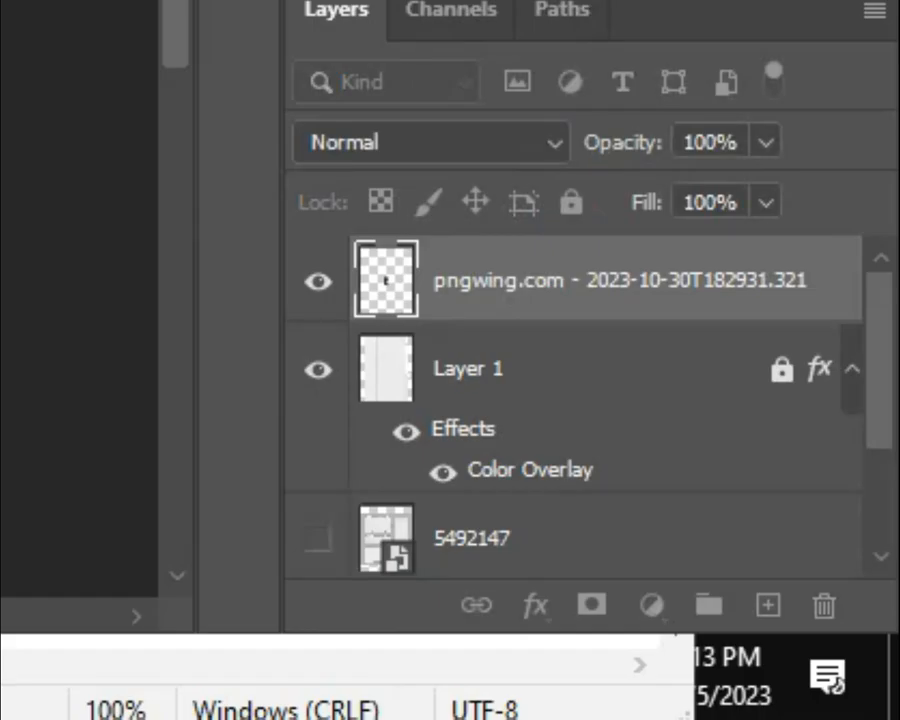
key("Return")
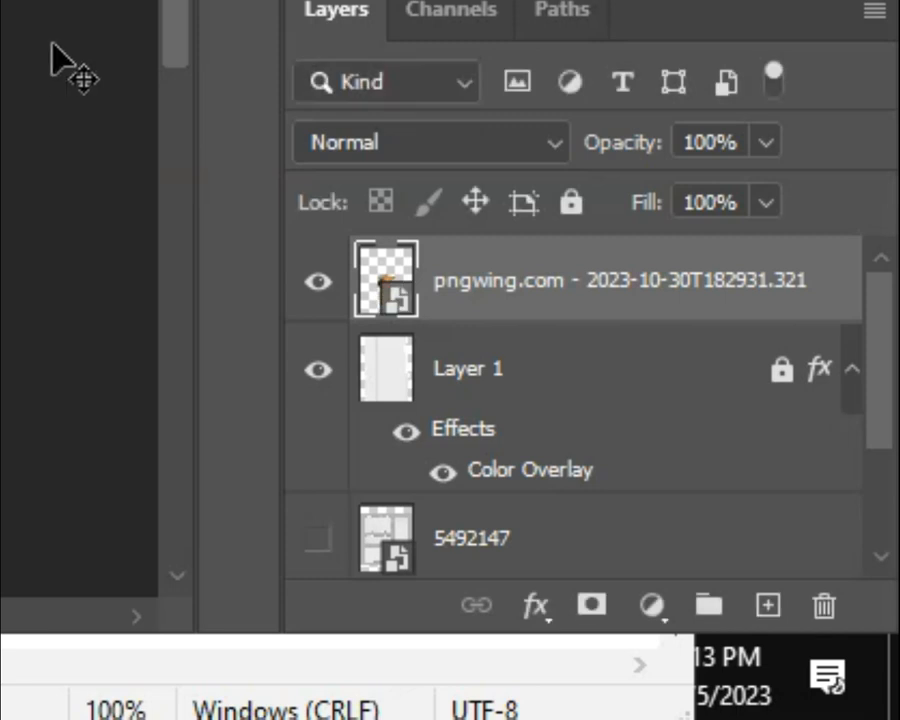
left_click(560, 380)
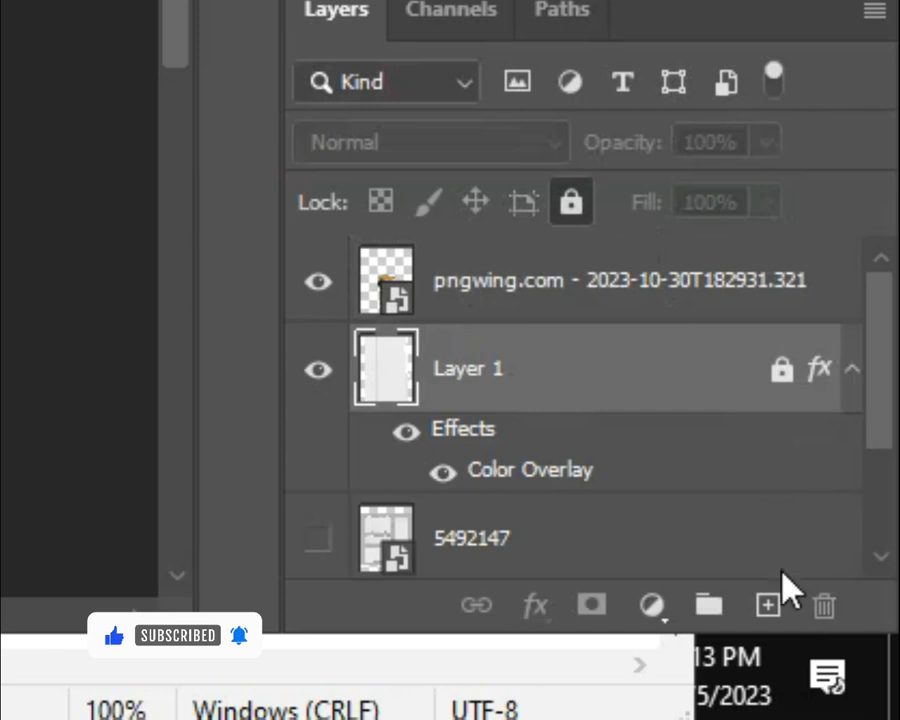
left_click(767, 604)
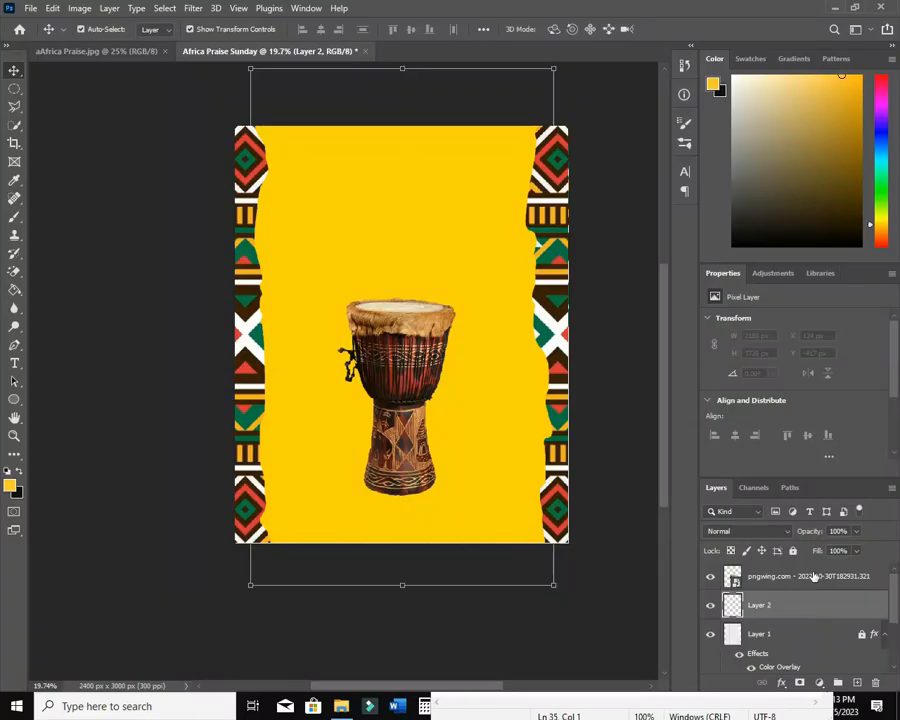
Outline the drum with a loose Polygonal Lasso selection, leaving a rough cut-out margin all around it
left_click(14, 106)
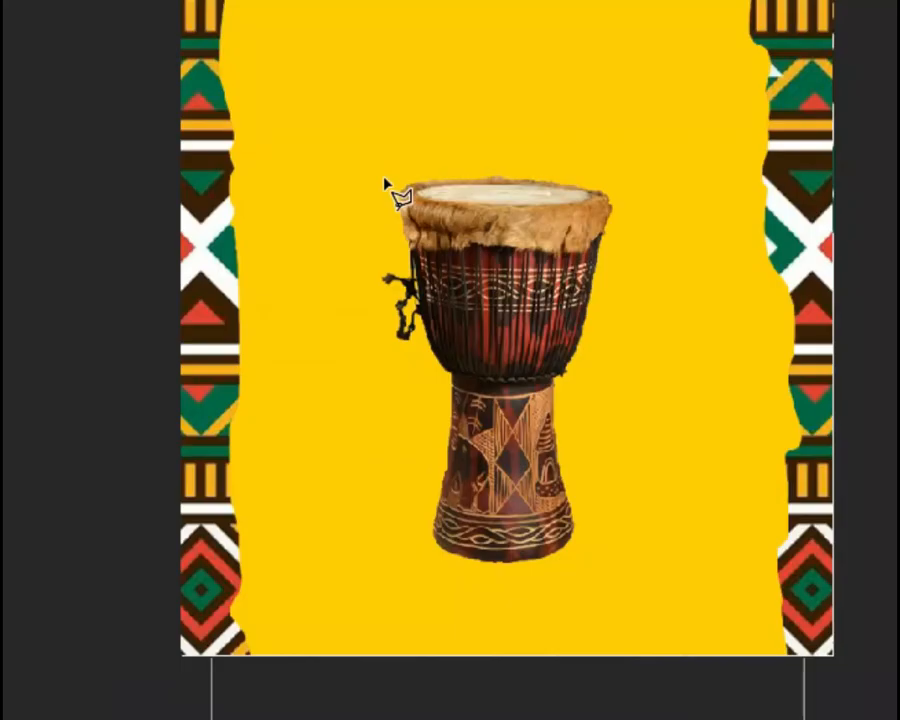
left_click(339, 300)
mouse_move(455, 152)
left_mouse_down()
mouse_move(569, 157)
mouse_move(616, 178)
mouse_move(635, 200)
mouse_move(613, 315)
mouse_move(588, 375)
left_mouse_up()
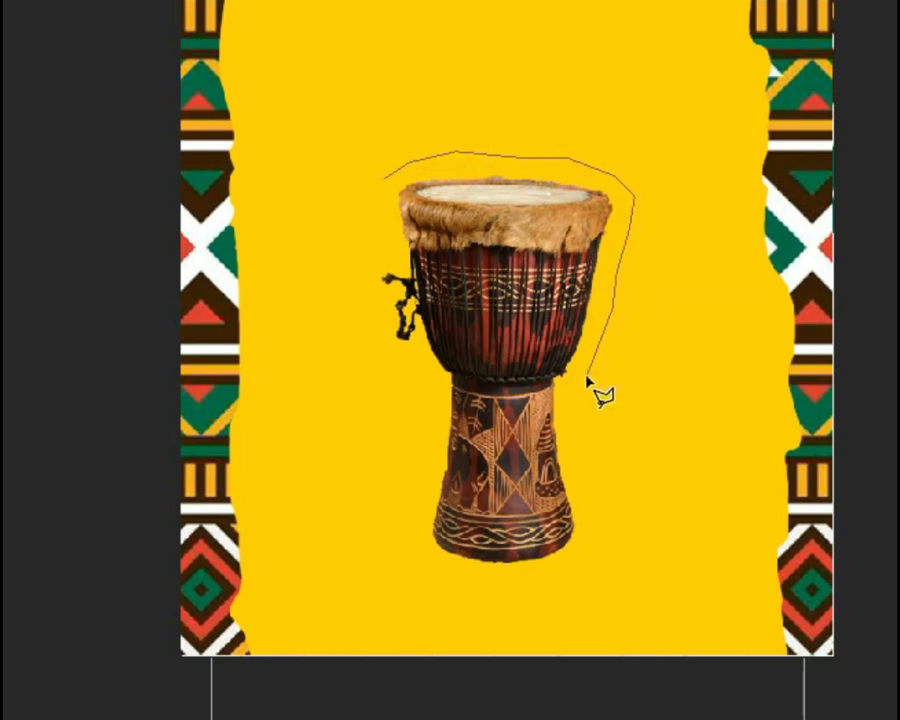
left_click(594, 343)
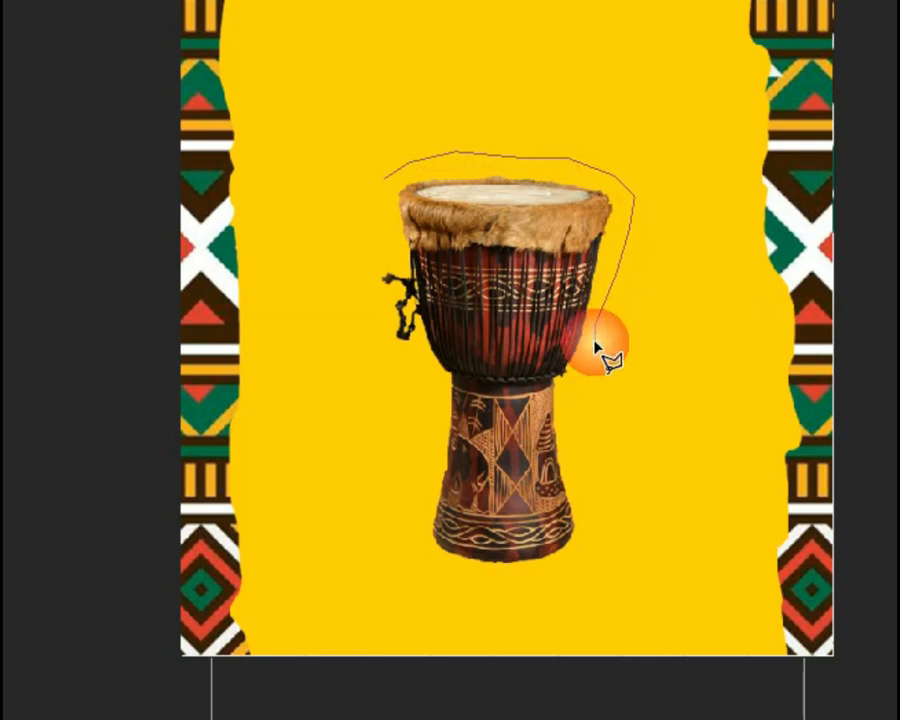
left_click(573, 393)
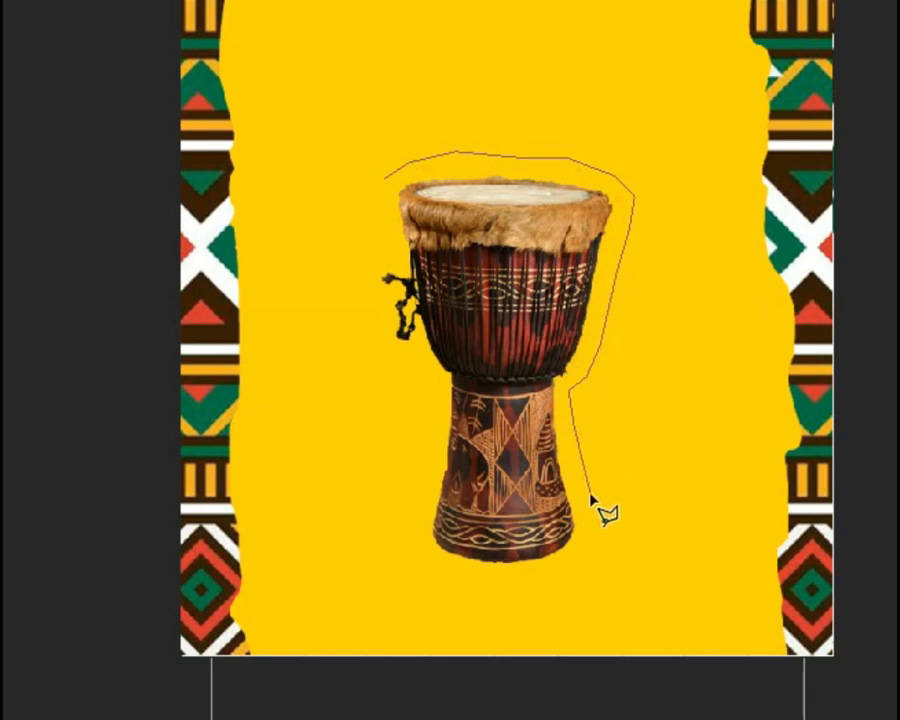
left_click(593, 546)
left_click(478, 592)
left_click(426, 577)
left_click(408, 538)
left_click(410, 506)
left_click(426, 410)
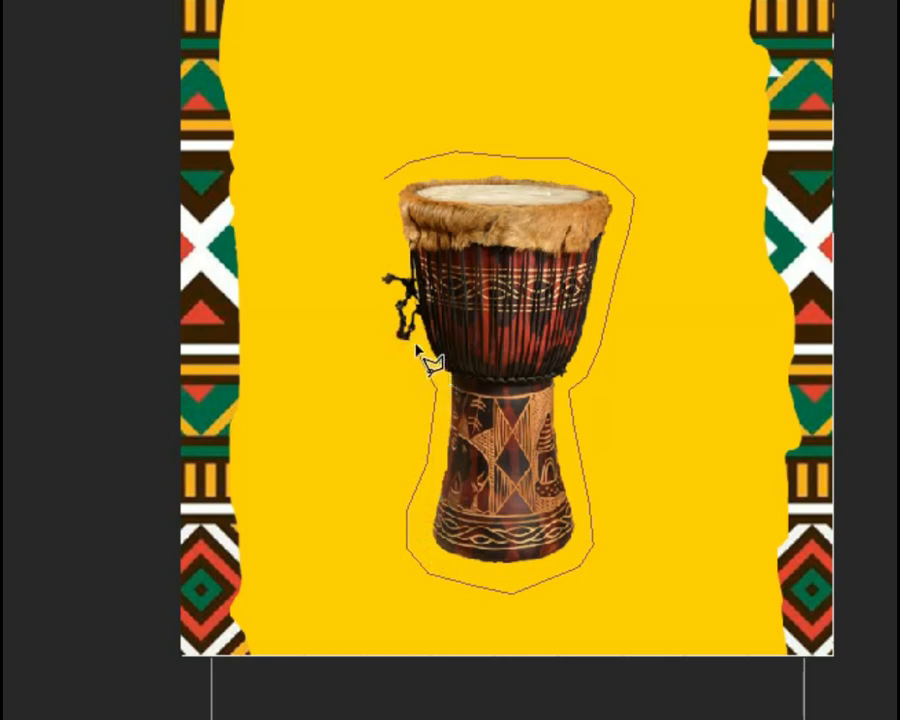
left_click(388, 305)
left_click(370, 262)
left_click(379, 188)
left_click(384, 183)
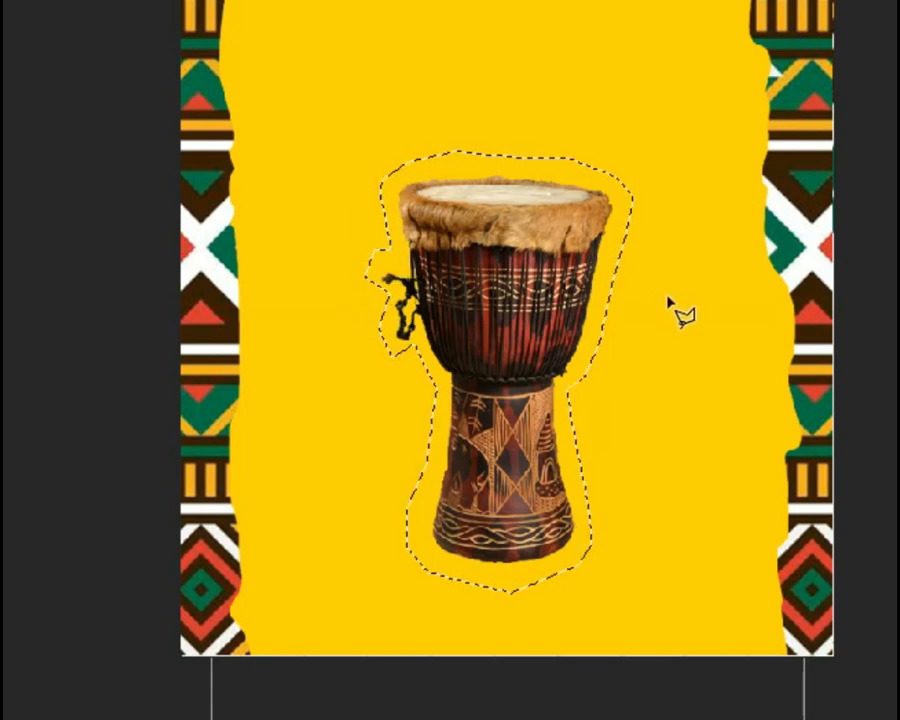
Paint the selection white with a large brush on the layer beneath the drum and deselect
key("ctrl+t")
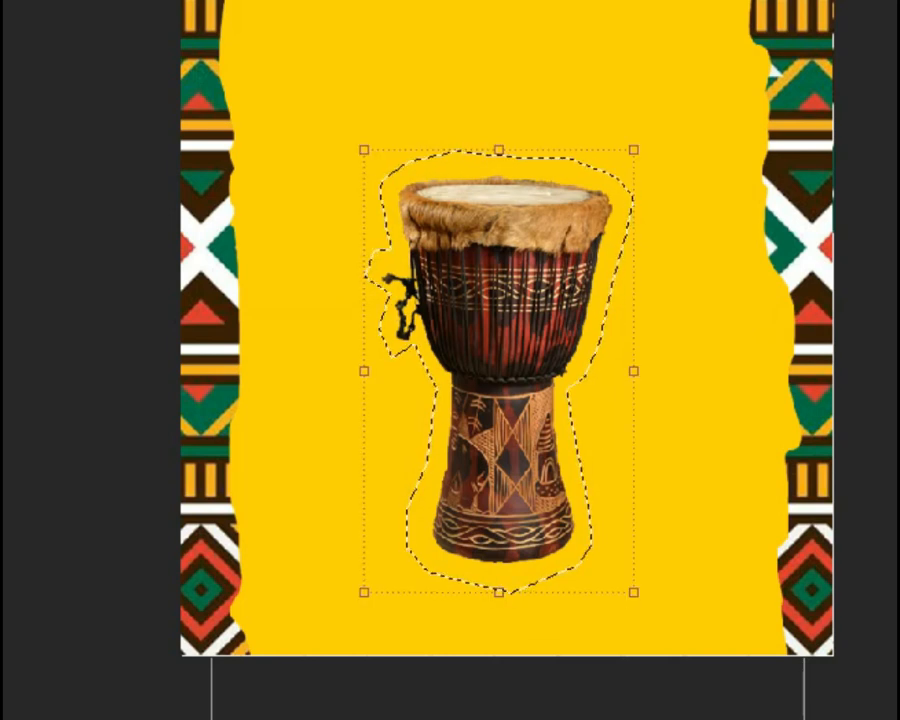
key("b")
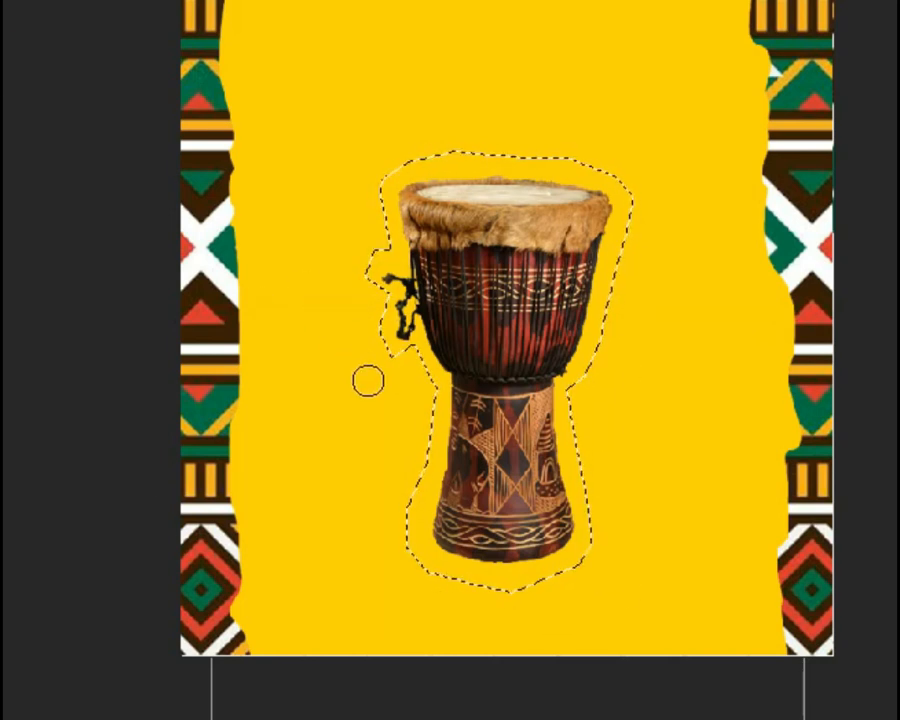
key("bracketright")
key("bracketright")
key("bracketright")
key("bracketright")
key("bracketright")
key("bracketright")
key("bracketright")
key("bracketright")
key("bracketright")
key("bracketright")
key("bracketright")
key("bracketright")
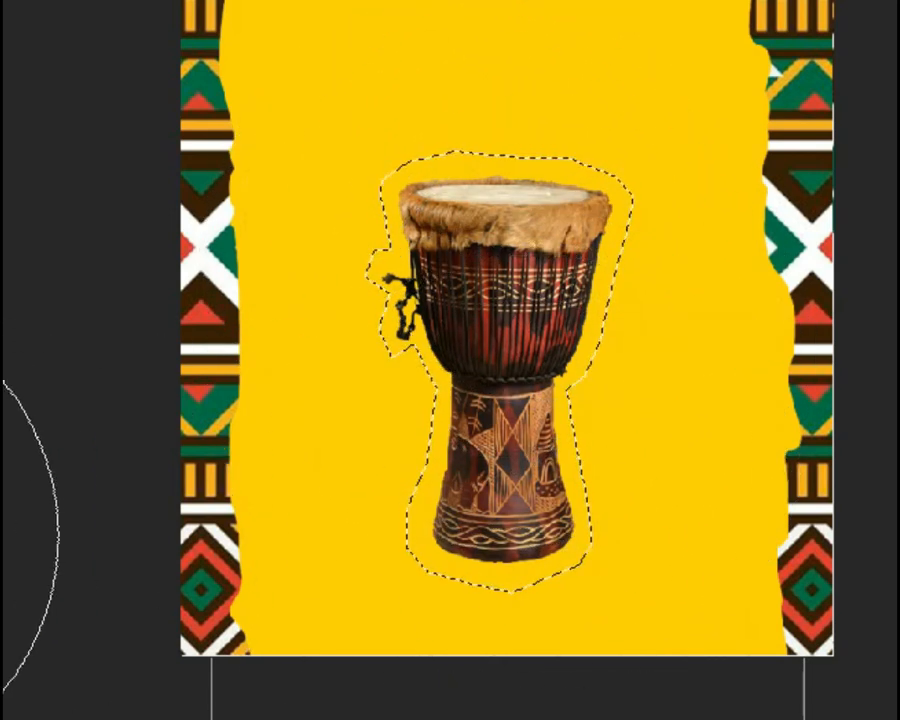
left_click(1, 528)
left_click_drag(802, 502, 634, 350)
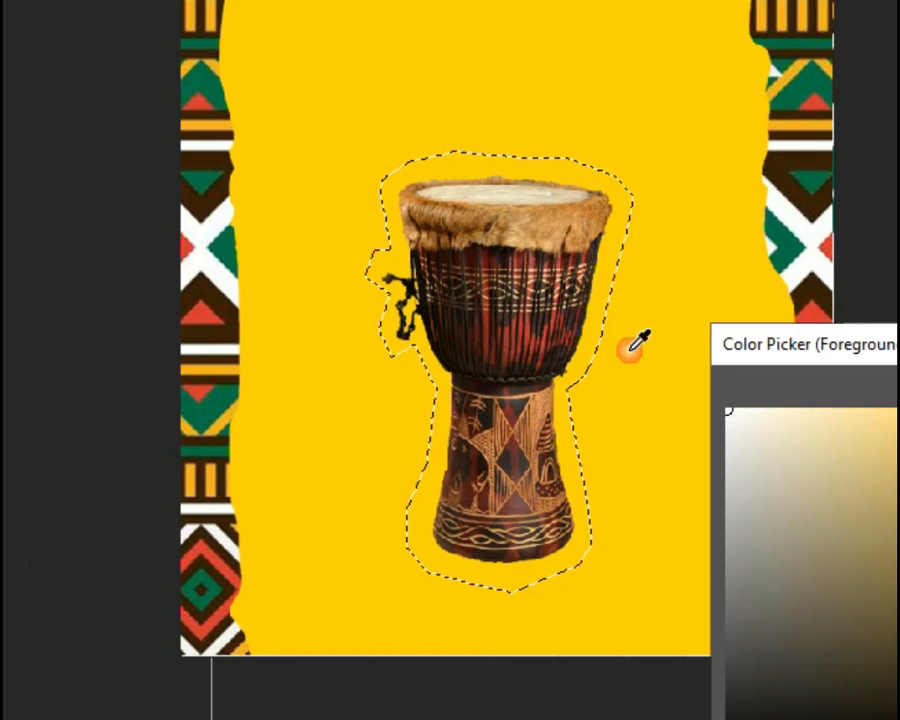
key("Return")
mouse_move(452, 299)
left_mouse_down()
mouse_move(390, 413)
mouse_move(470, 636)
mouse_move(372, 225)
mouse_move(386, 121)
mouse_move(424, 193)
mouse_move(538, 345)
mouse_move(420, 187)
mouse_move(420, 396)
mouse_move(582, 541)
mouse_move(582, 370)
mouse_move(468, 445)
mouse_move(465, 500)
mouse_move(673, 460)
left_mouse_up()
left_click(366, 507)
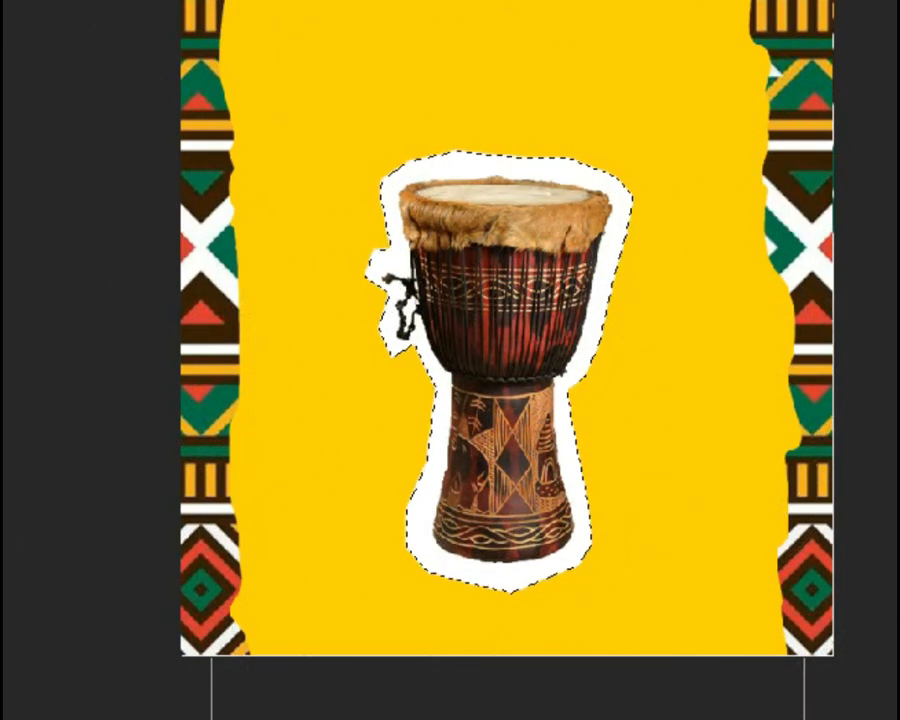
left_click(14, 70)
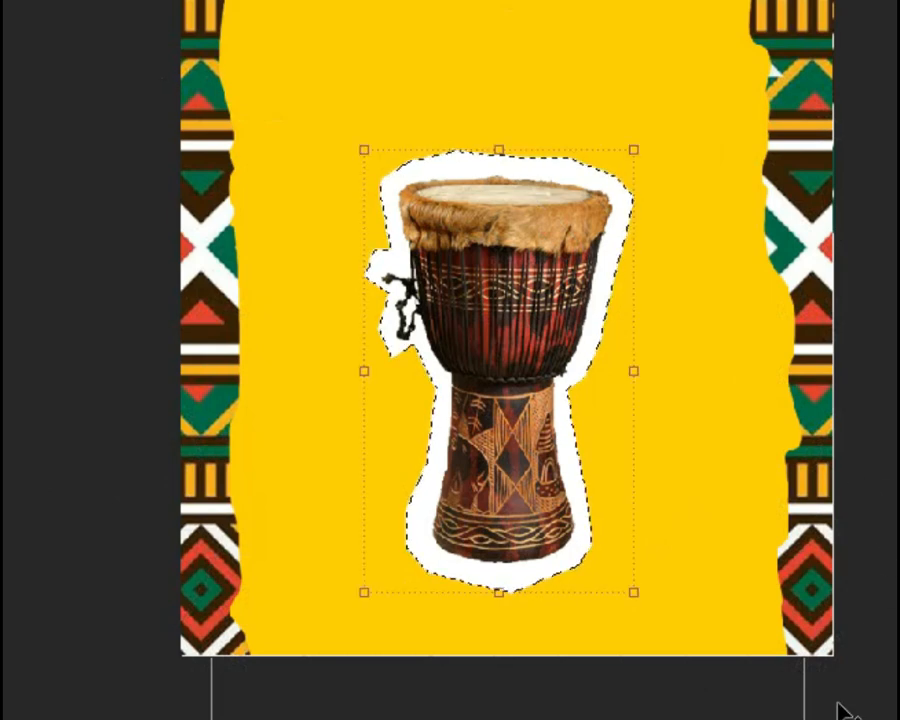
key("ctrl+d")
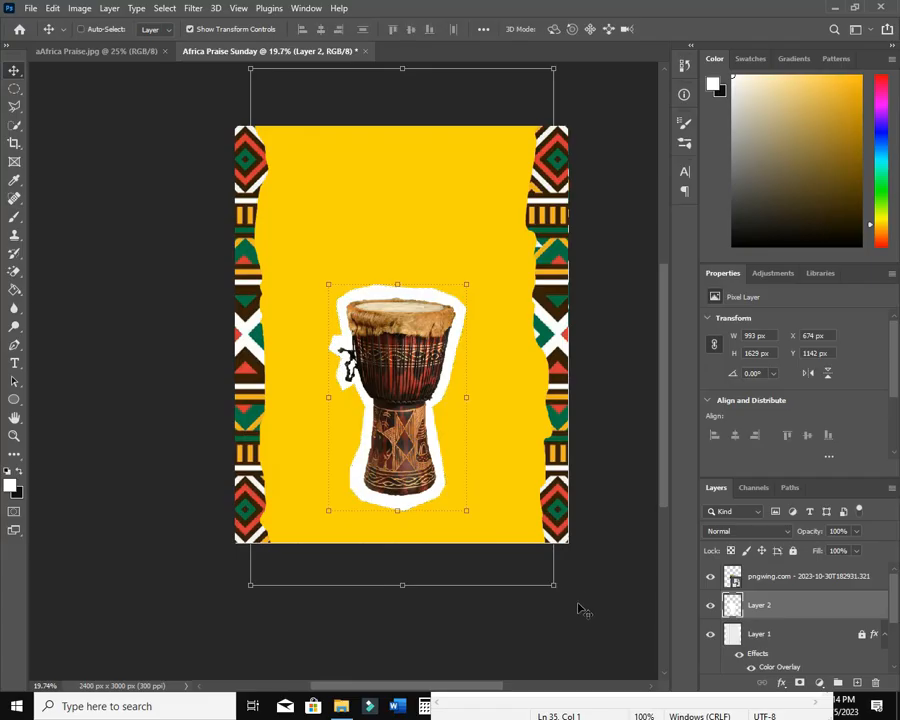
Move the drum and its white backing to the canvas's lower edge, scale them to 132.32% and rotate them -8.69 degrees
left_click(851, 587, "ctrl")
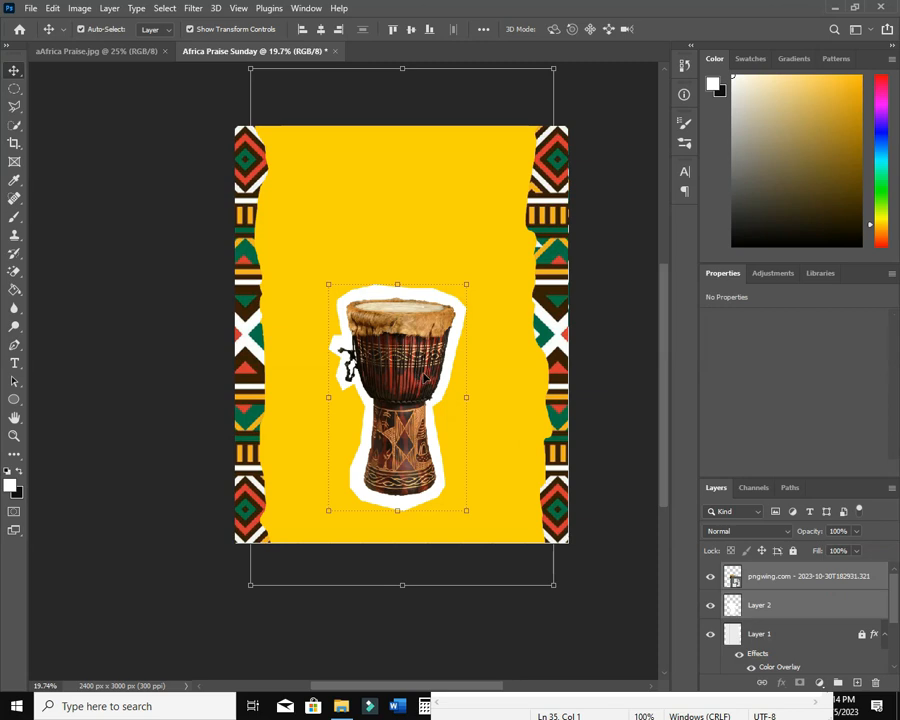
left_click_drag(415, 377, 420, 476)
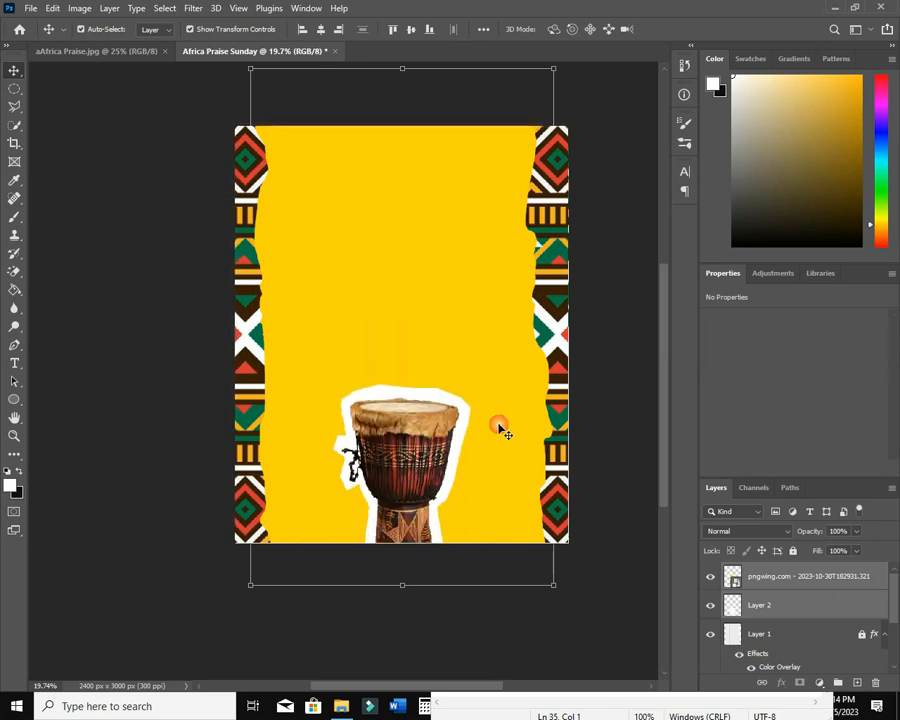
left_click_drag(484, 419, 467, 398)
left_click_drag(409, 450, 419, 495)
left_click_drag(388, 432, 431, 427)
left_click_drag(499, 342, 512, 356)
left_click_drag(488, 412, 453, 434)
scroll(456, 432, "left", 1)
scroll(487, 422, "down", 1)
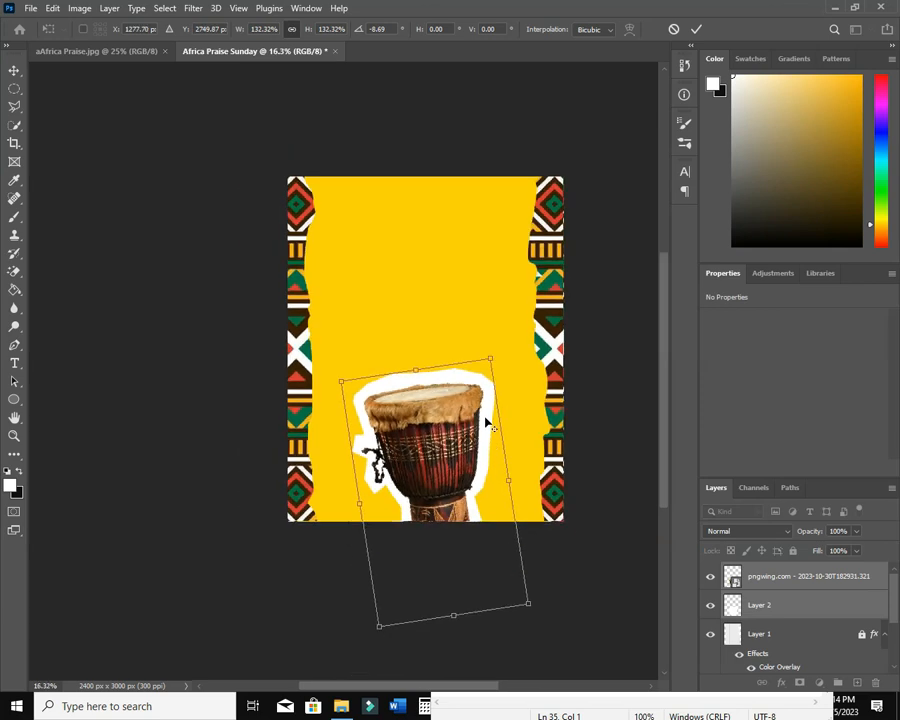
left_click(185, 344)
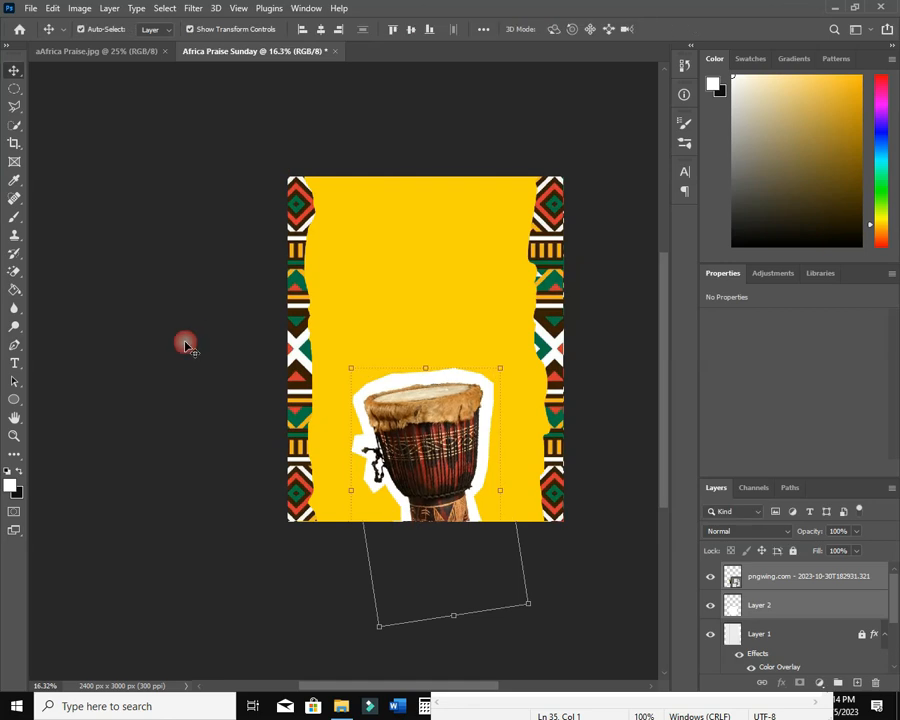
Shift the drum and its white backing slightly downward and scale them down a little
scroll(196, 346, "up", 1)
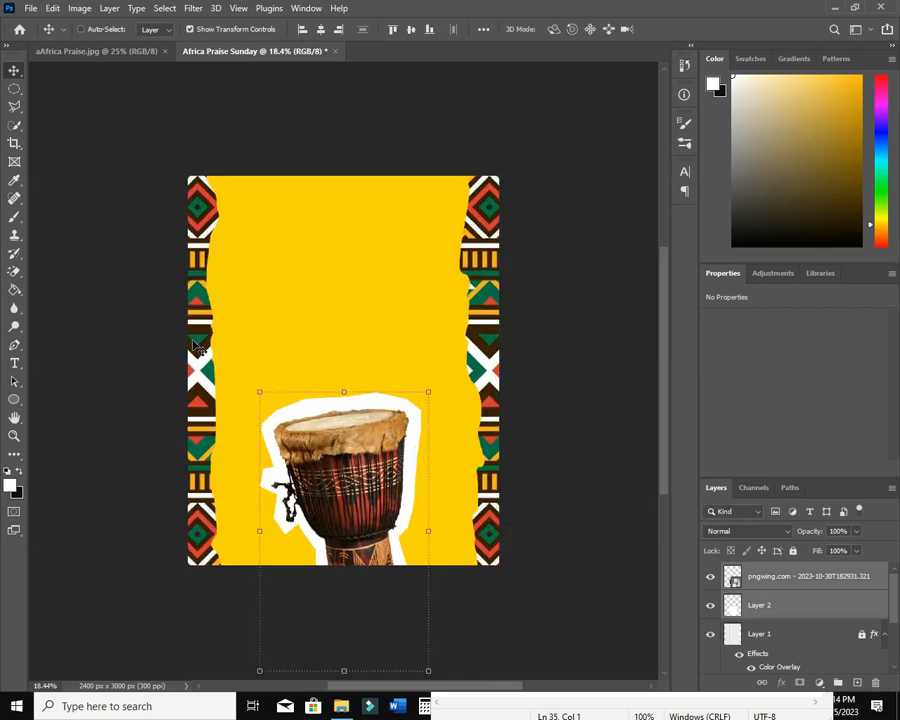
left_click(590, 209)
scroll(590, 211, "up", 3)
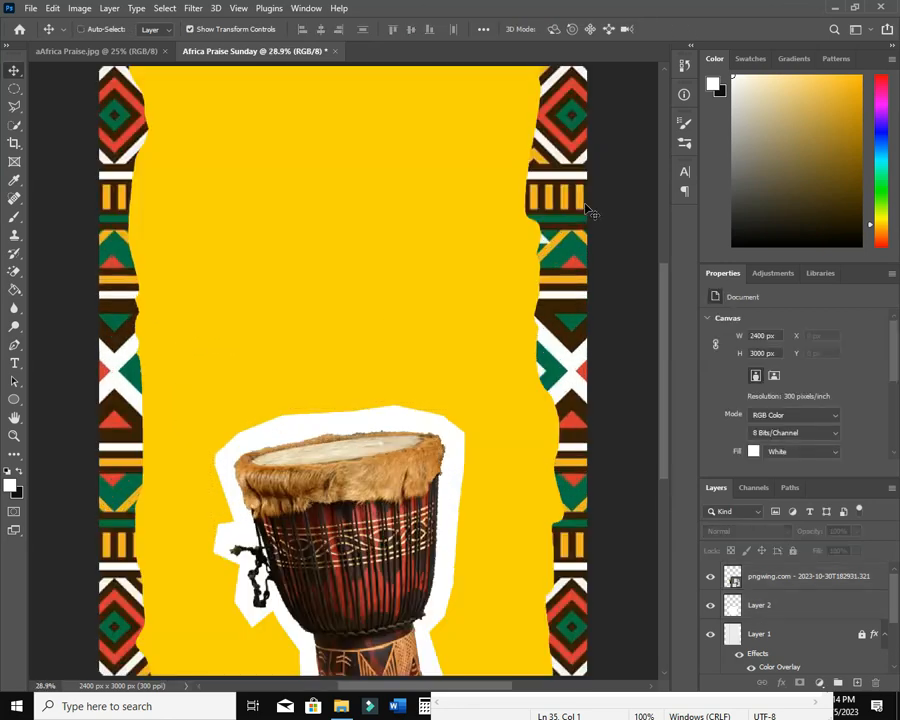
scroll(462, 255, "down", 1)
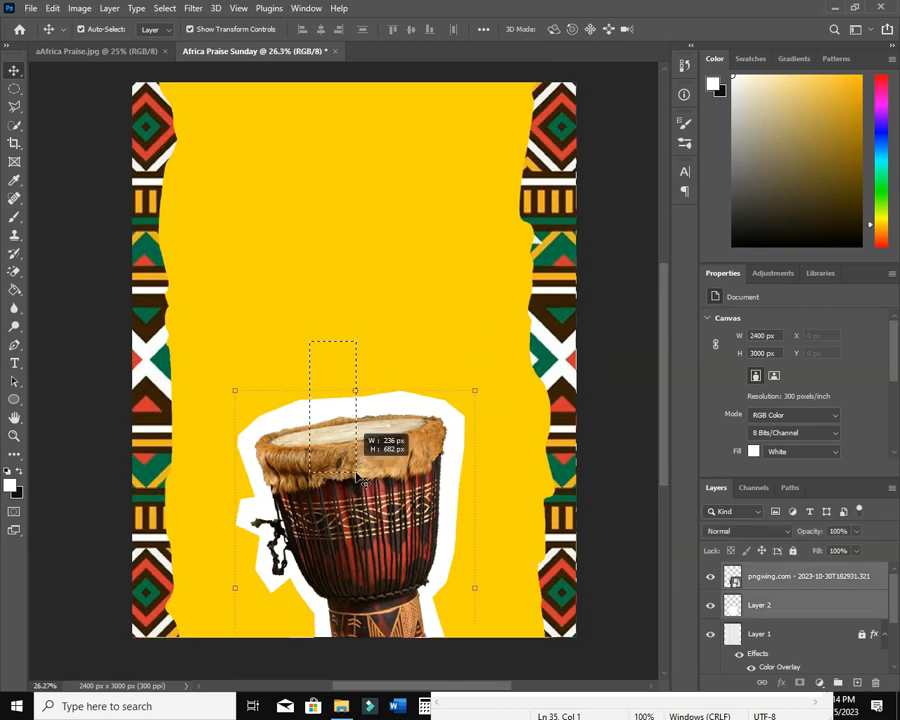
left_click_drag(360, 464, 366, 483)
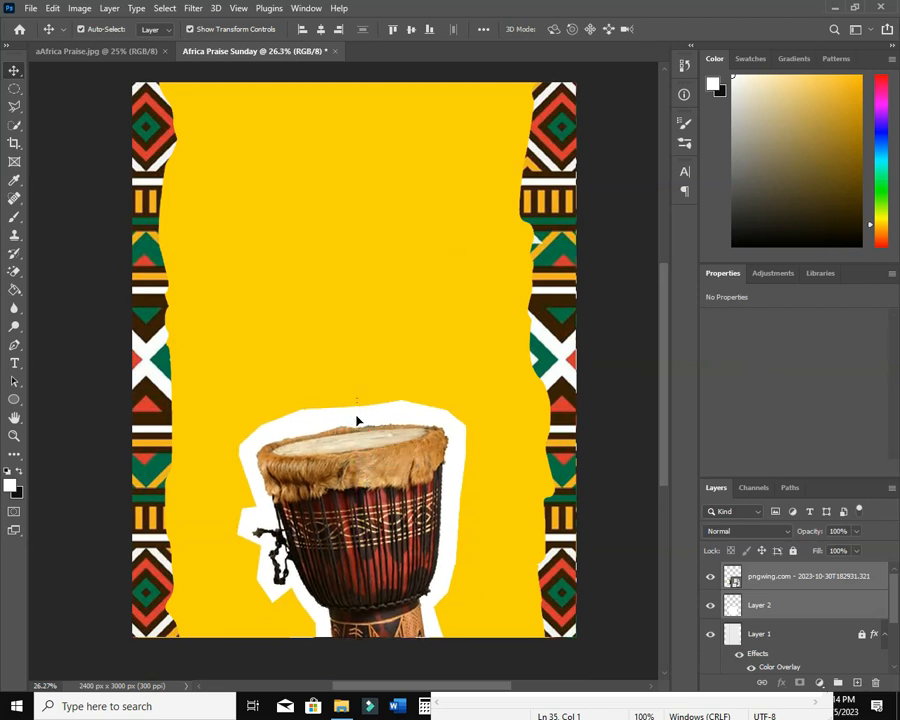
key("ctrl+t")
left_click_drag(358, 400, 376, 438)
key("Return")
left_click(358, 389)
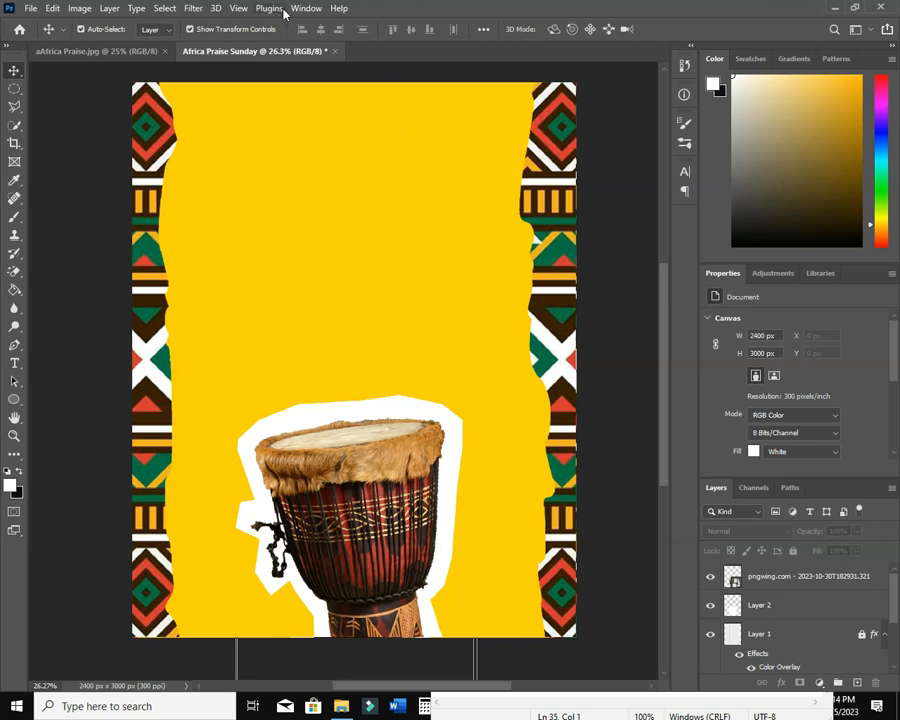
Create a guide layout with one column, one row, 20 px gutters and 190 px margins on all sides
left_click(238, 8)
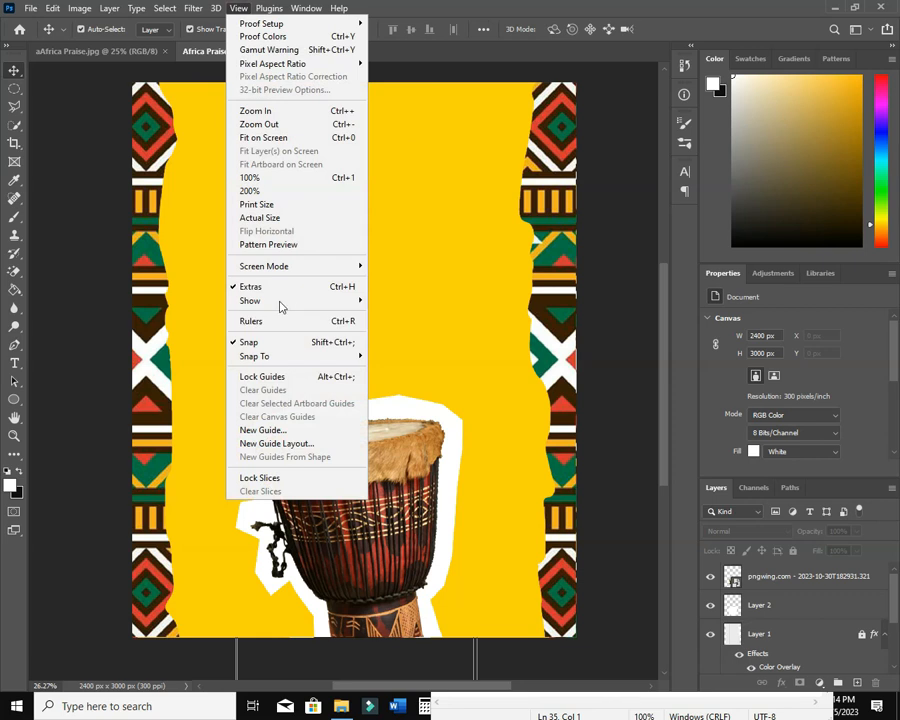
left_click(277, 443)
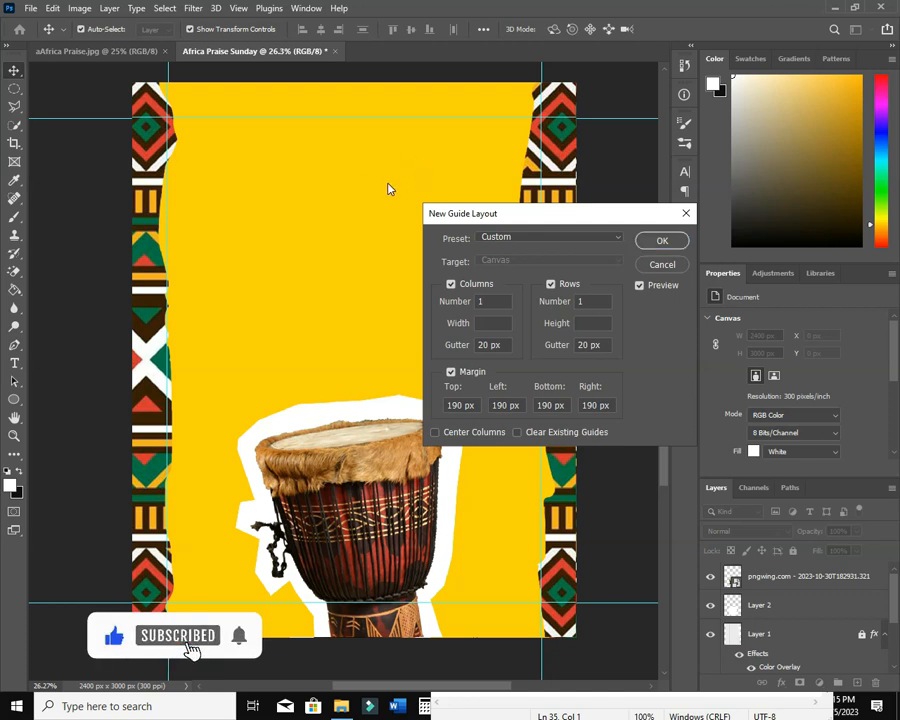
left_click(643, 240)
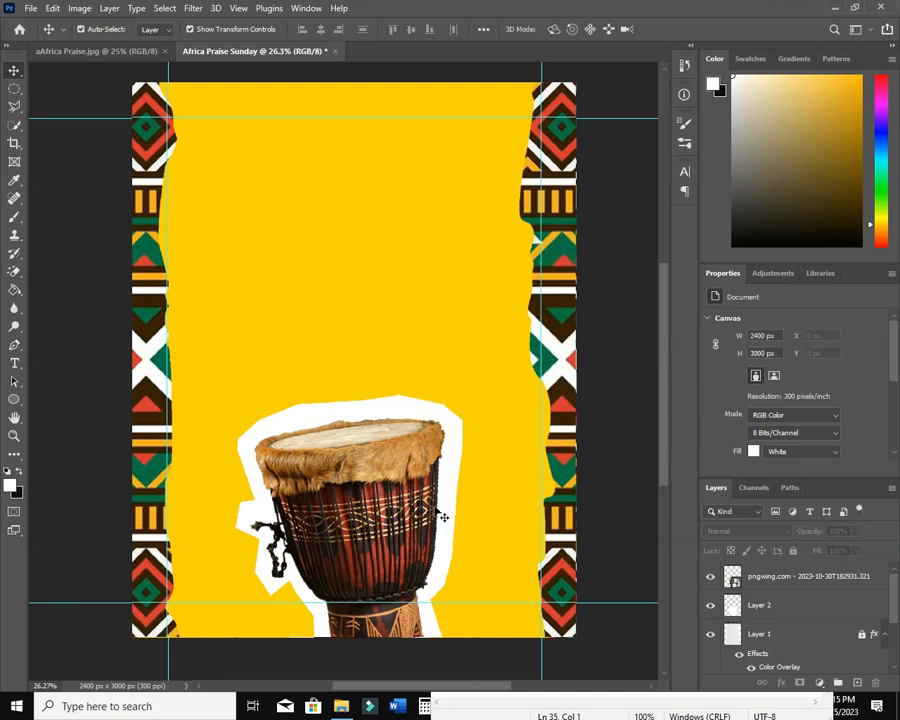
Lock the drum layer and its white backing, Layer 2, and deselect them
left_click(405, 468)
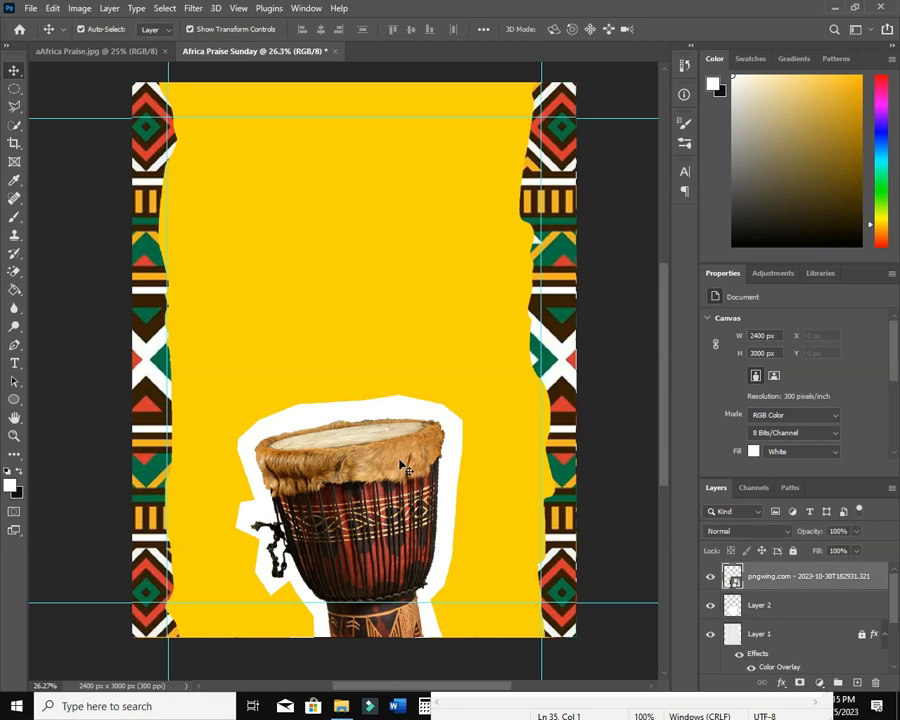
left_click(800, 606, "shift")
left_click(793, 551)
left_click(420, 277)
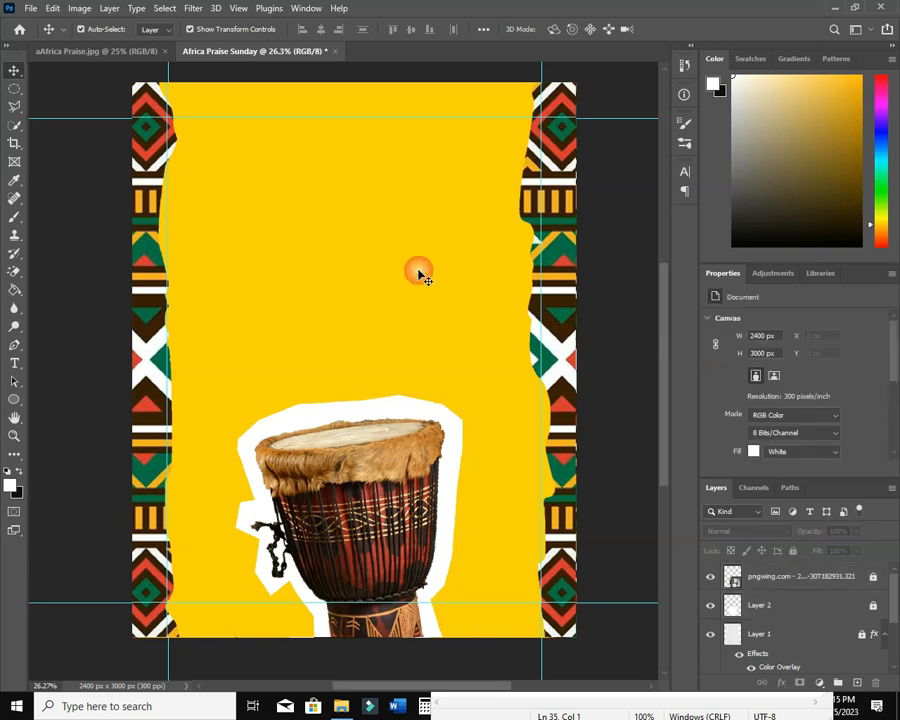
Place the Rccg_logo image at 10.22% scale, centred horizontally just beneath the upper margin guide
left_click(341, 706)
left_click_drag(330, 393, 432, 398)
left_click_drag(353, 566, 358, 152)
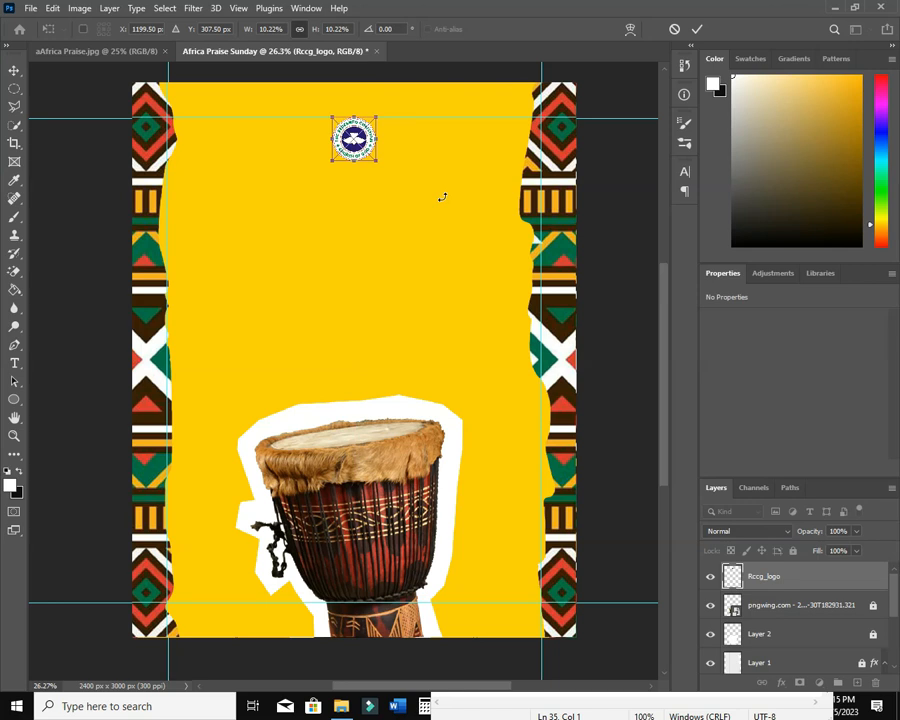
key("Return")
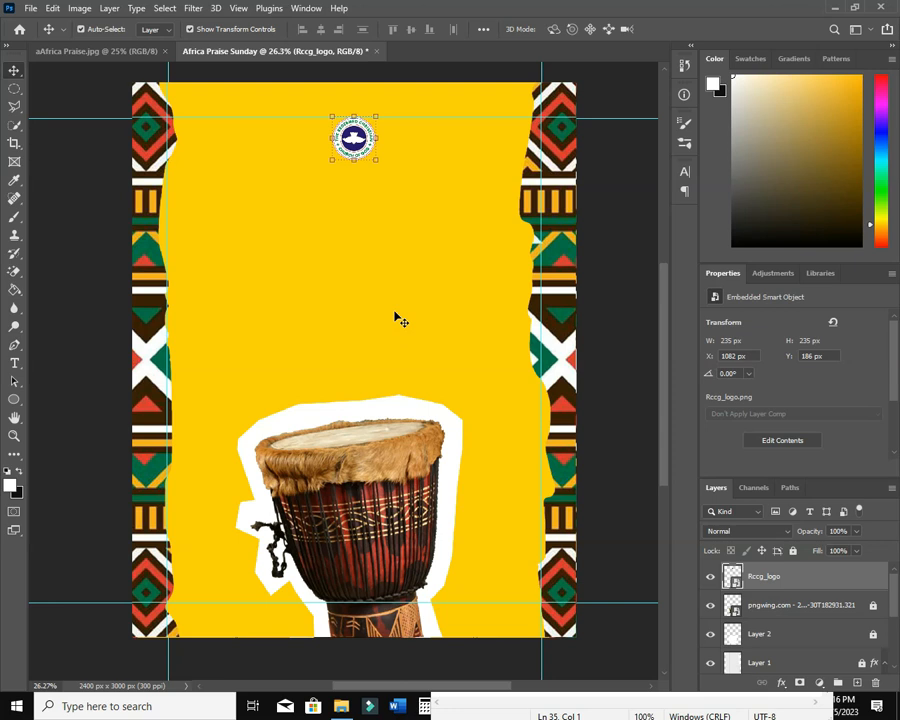
left_click(353, 325)
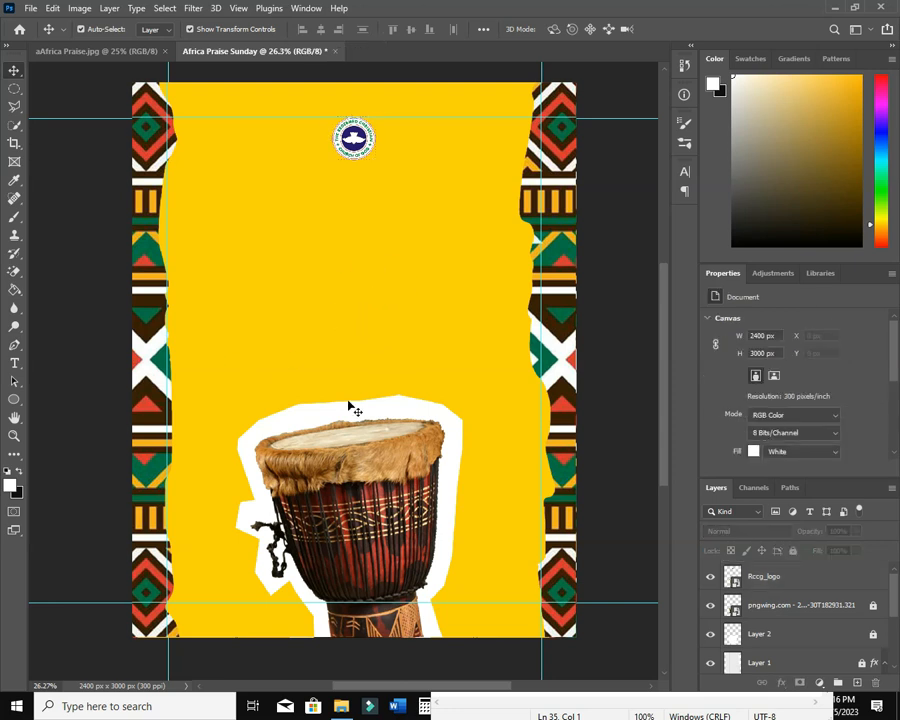
Copy "CITADEL OF GLORY" from the Africa Praise Service notes in Notepad and paste it as a text line beneath the logo in Photoshop
key("alt+Tab")
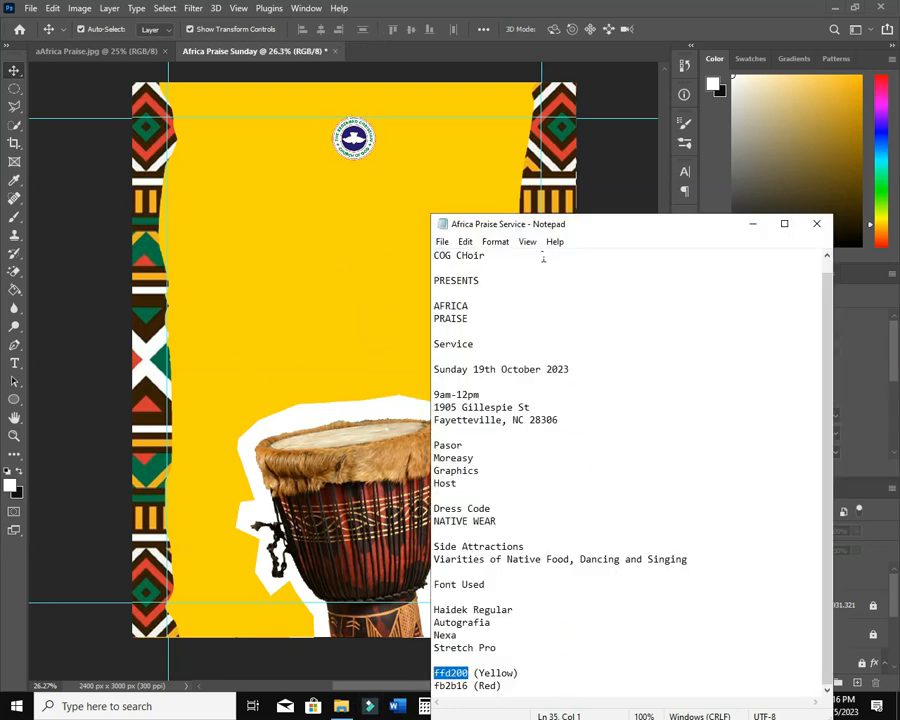
left_click_drag(598, 218, 683, 107)
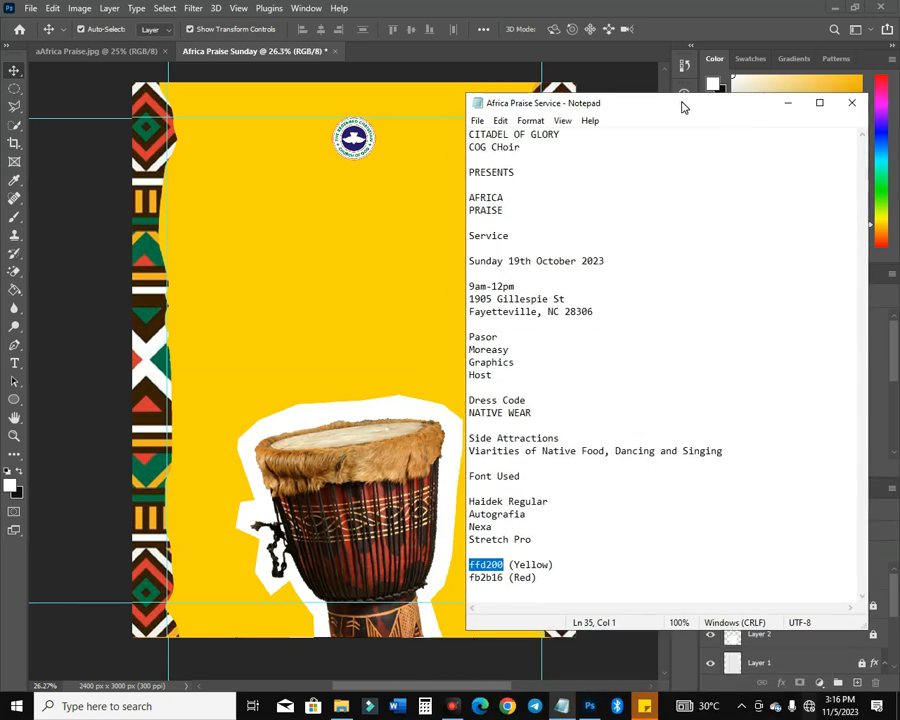
left_click_drag(568, 137, 452, 145)
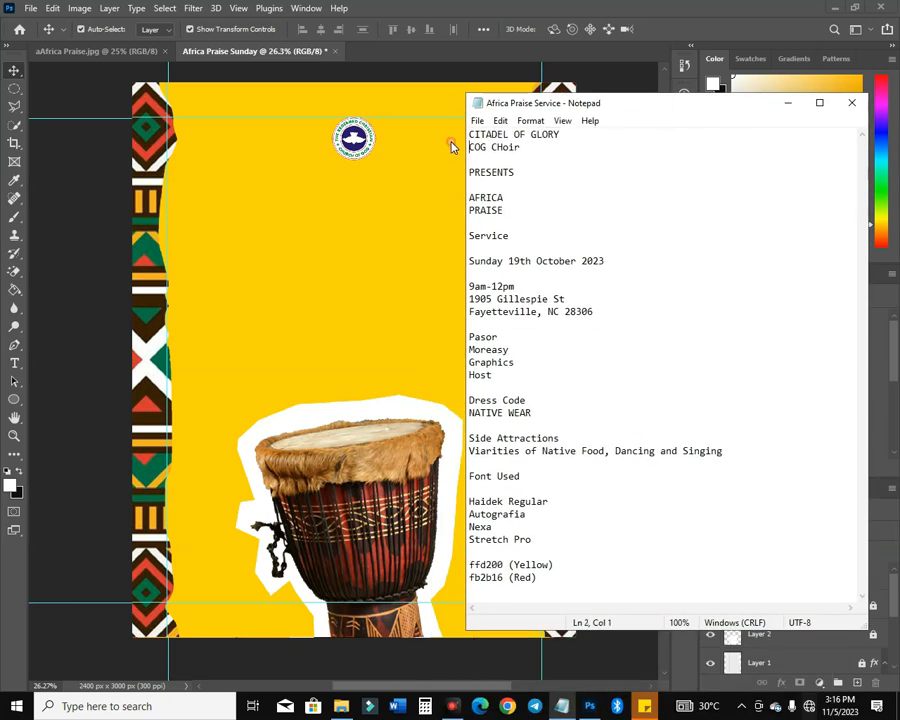
left_click_drag(566, 136, 438, 141)
key("ctrl+c")
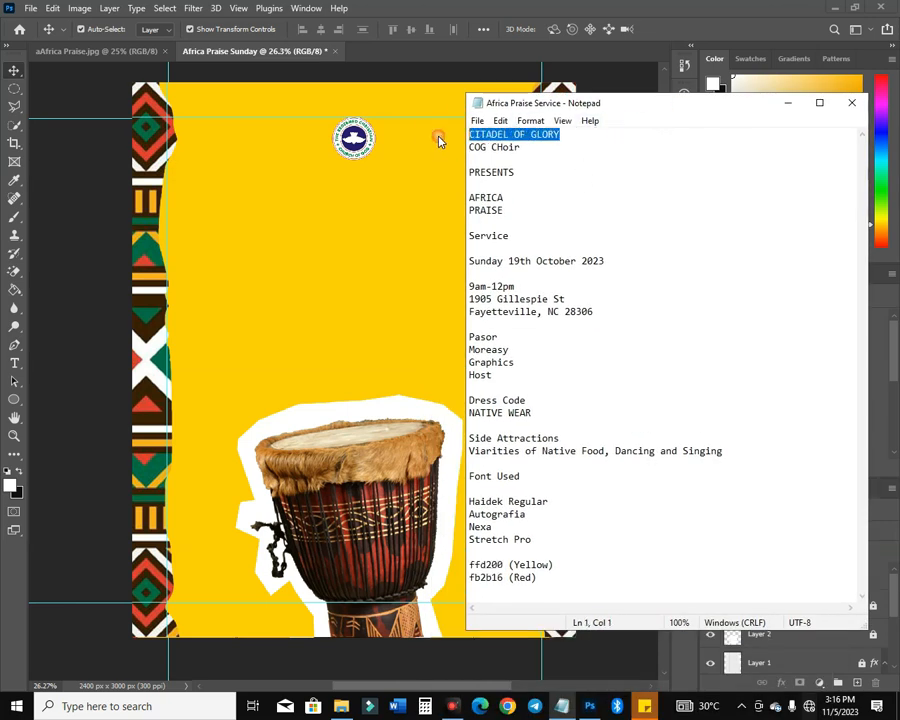
left_click(330, 242)
key("t")
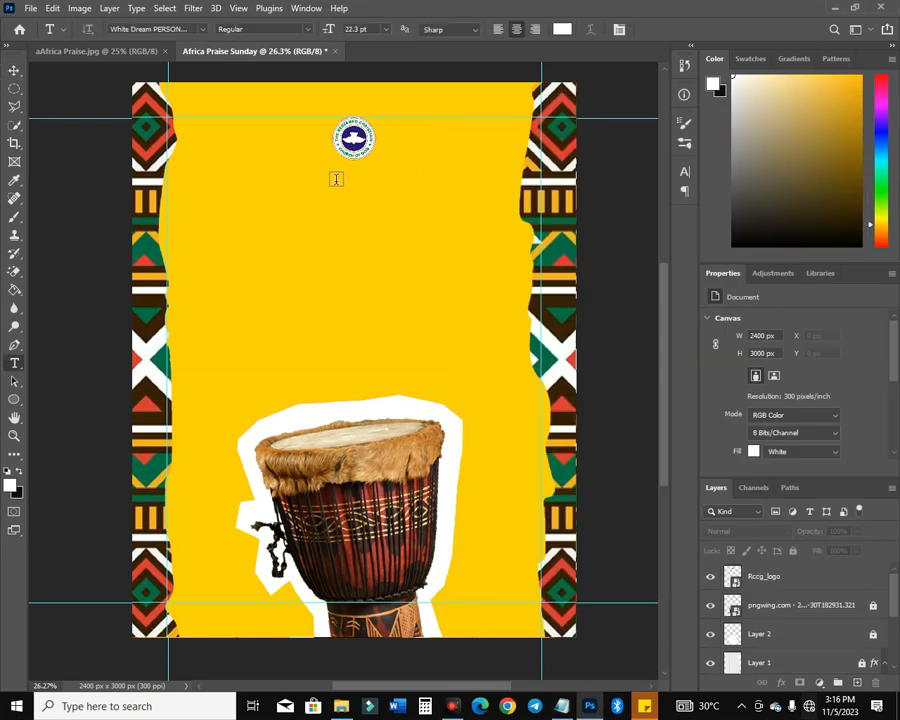
key("ctrl+v")
Set the font of the whole CITADEL OF GLORY line to Nexa Heavy Regular
key("ctrl+a")
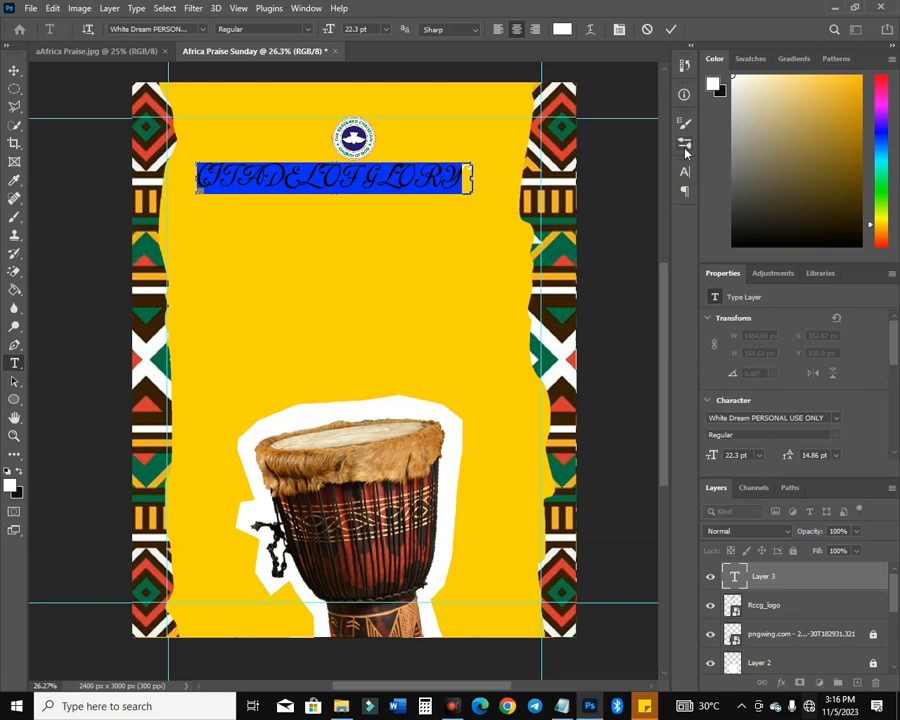
left_click(685, 171)
left_click(570, 191)
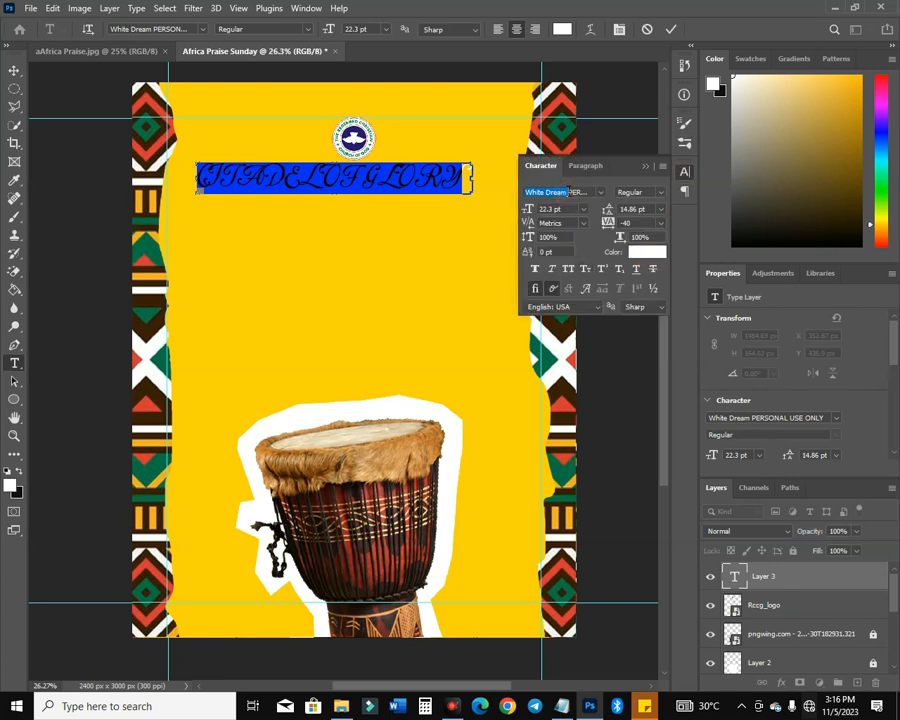
type("nexa")
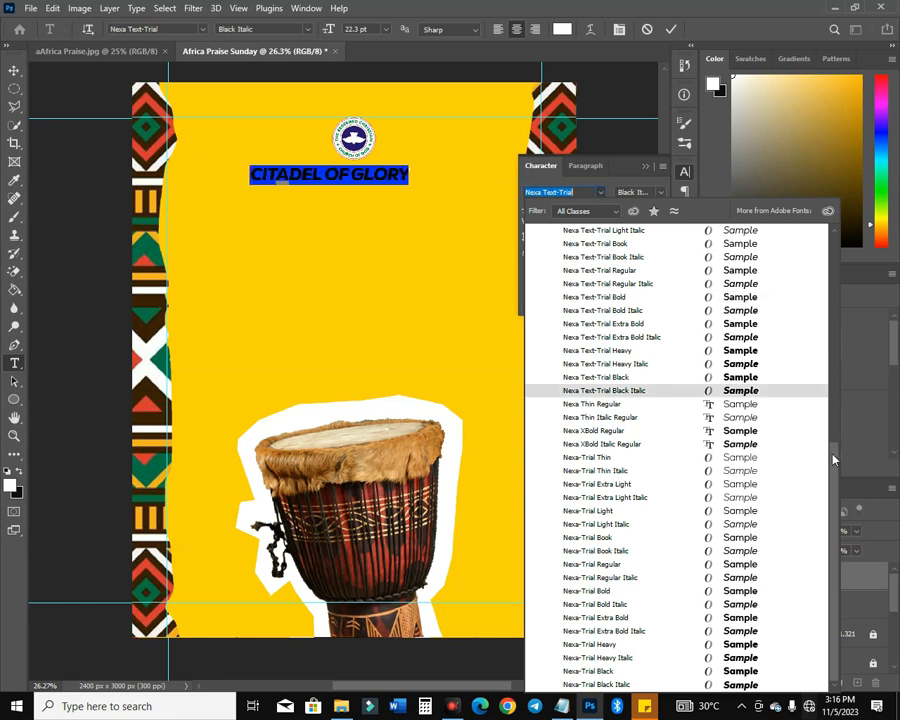
scroll(760, 250, "up", 10)
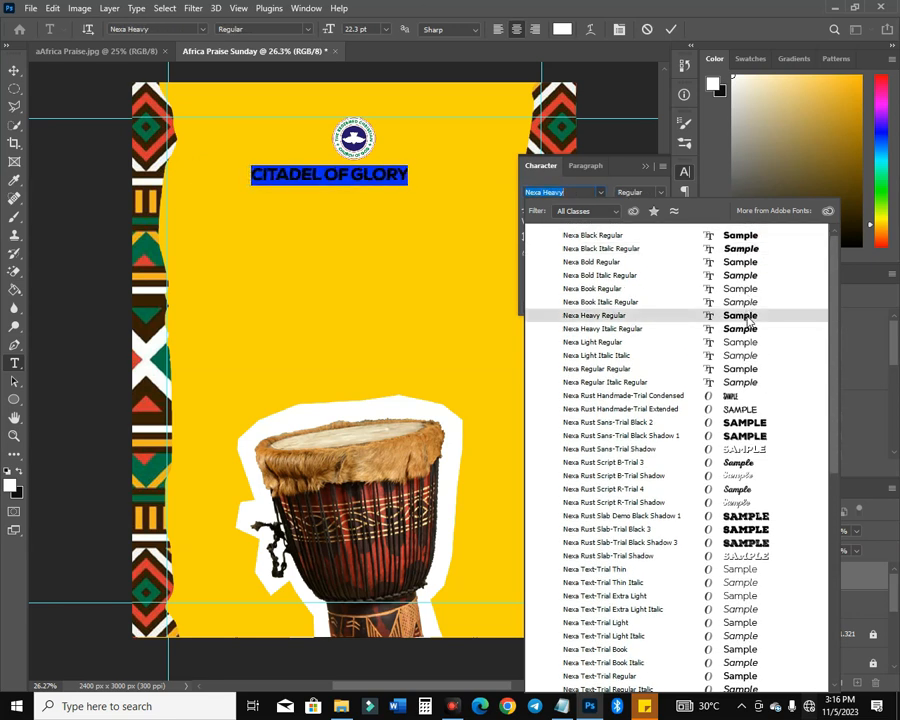
left_click(748, 318)
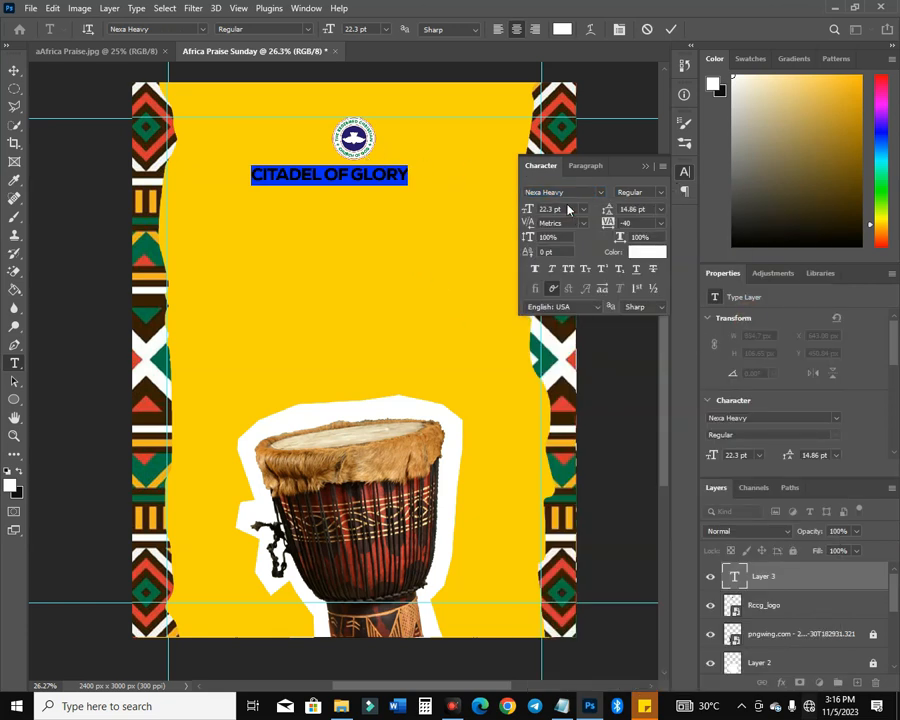
Reduce the CITADEL OF GLORY text to 15 pt and move it directly beneath the logo
left_click_drag(530, 209, 526, 209)
left_click_drag(387, 152, 416, 141)
left_click(11, 80)
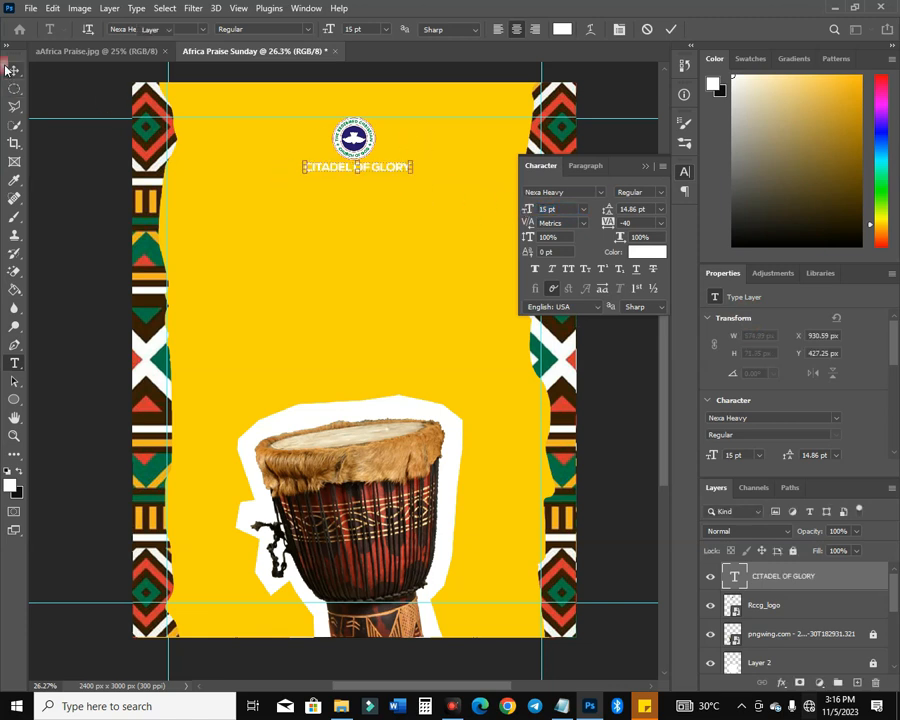
Change the CITADEL OF GLORY text colour to black
left_click(660, 253)
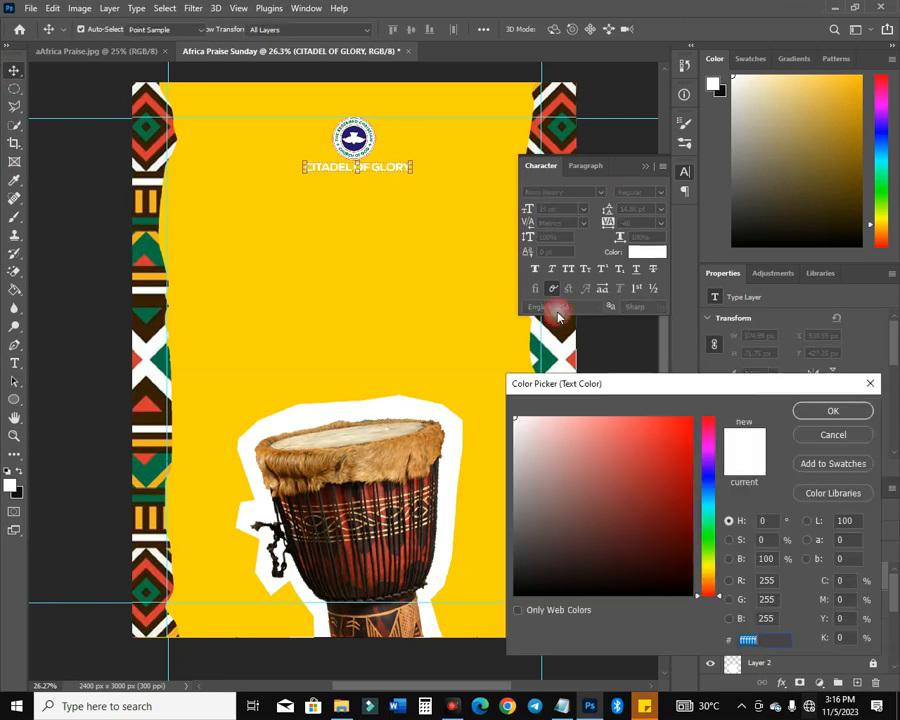
left_click_drag(576, 514, 511, 609)
key("Return")
Select the logo and the CITADEL OF GLORY text and align their horizontal centres
left_click_drag(327, 215, 358, 57)
left_click(320, 29)
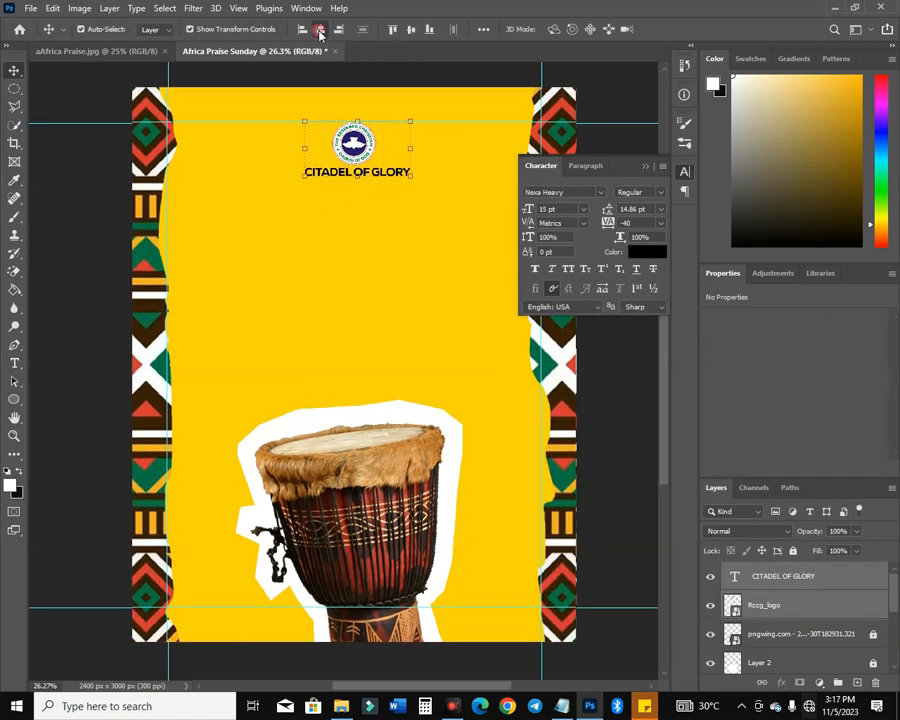
left_click(370, 93)
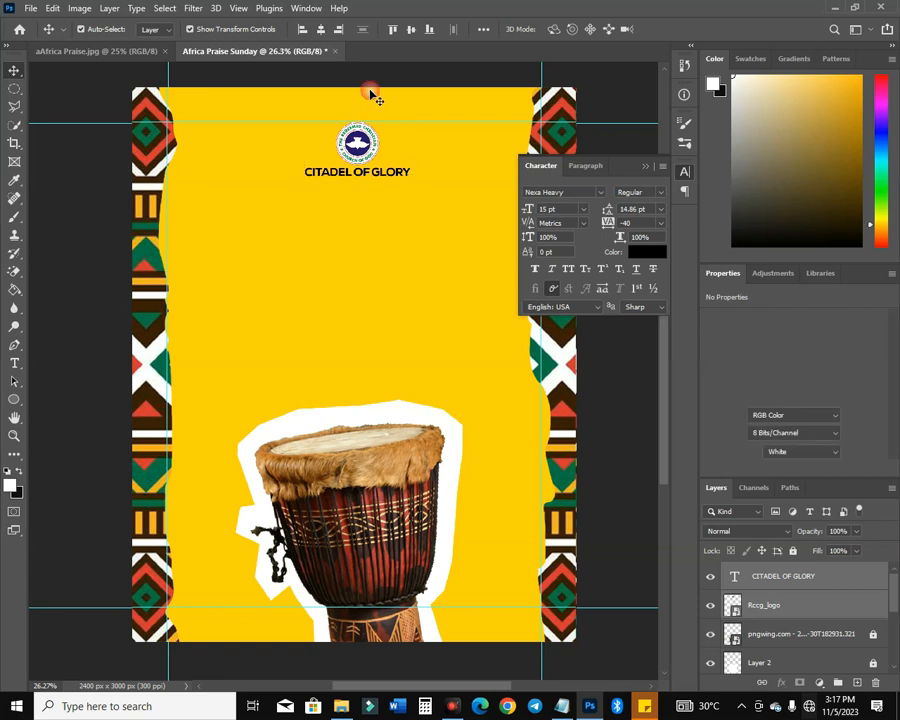
Duplicate the CITADEL OF GLORY line just beneath the original, select its text and switch to Notepad
left_click_drag(400, 175, 398, 185)
double_click(398, 185)
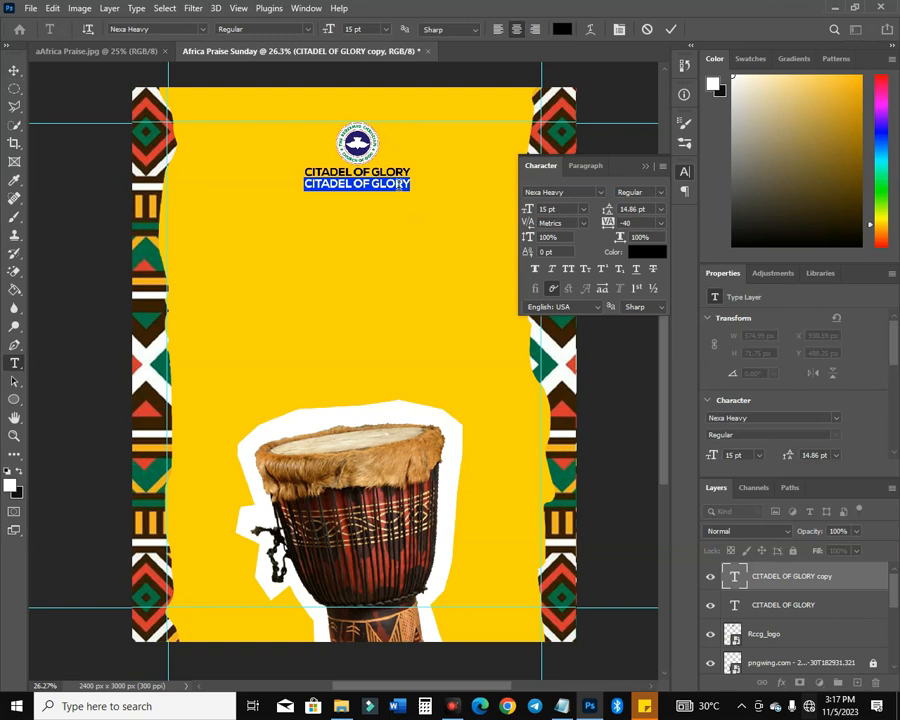
key("alt+Tab")
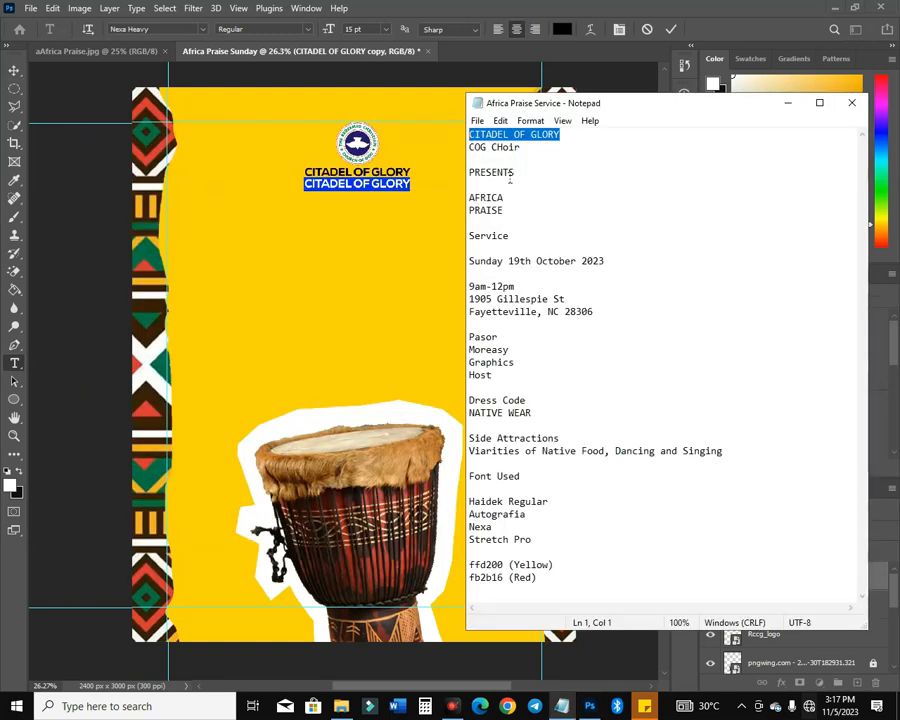
Correct the second line of the notes to "COG Choir" and copy it
double_click(512, 148)
left_click(498, 147)
key("Delete")
type("h")
key("ctrl+a")
left_click(530, 148)
left_click_drag(530, 148, 426, 150)
key("ctrl+c")
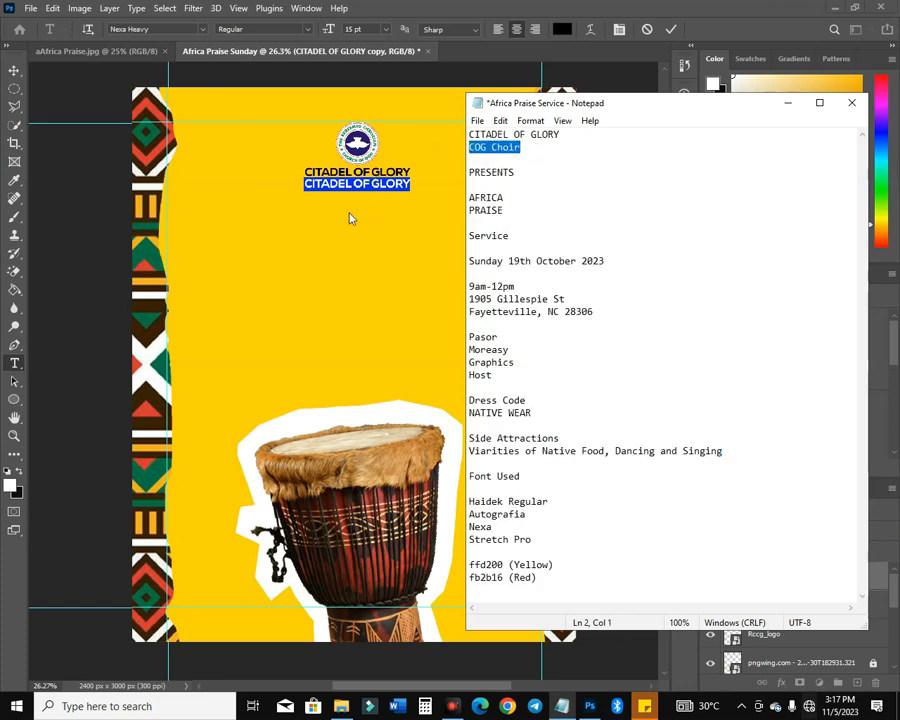
Replace the duplicated line's text in Photoshop with "COG Choir"
left_click(396, 206)
key("ctrl+v")
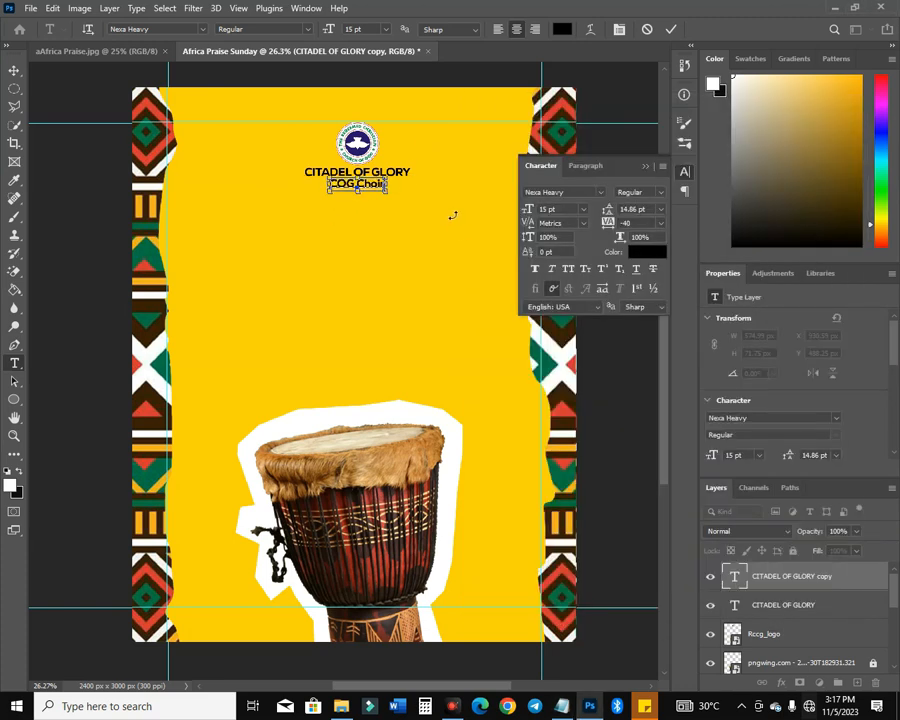
left_click(14, 69)
Scale the logo and both text lines down together so that the text is 13.56 pt
left_click_drag(378, 222, 373, 182)
key("ctrl+t")
key("Return")
left_click(391, 237)
key("ctrl+z")
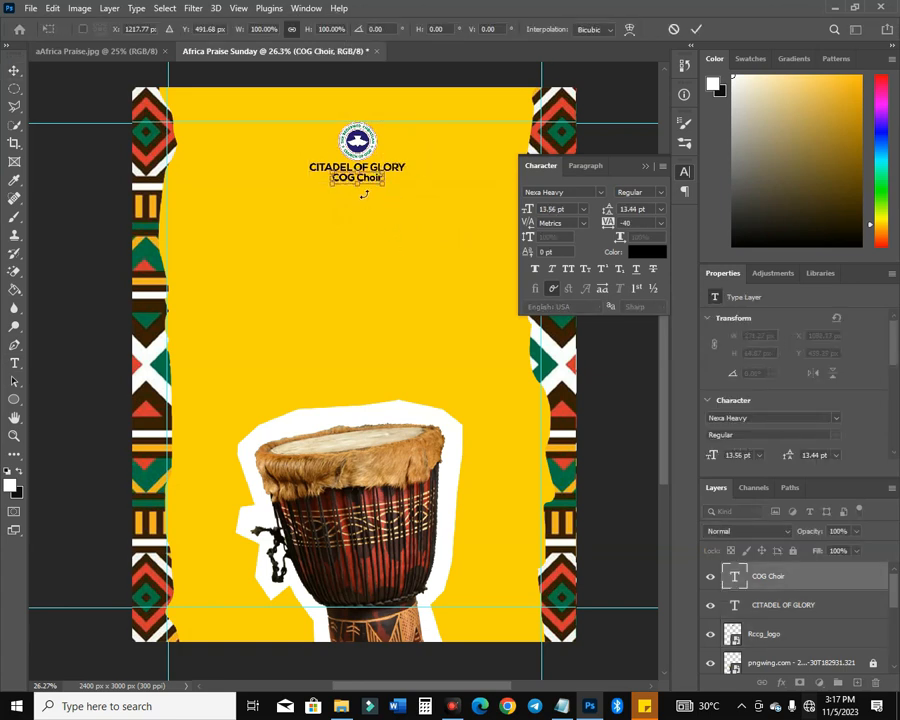
key("Return")
Duplicate the COG Choir line a little below the original and change the copy's text to "PRESENTS"
left_click_drag(371, 182, 369, 197)
key("t")
triple_click(369, 197)
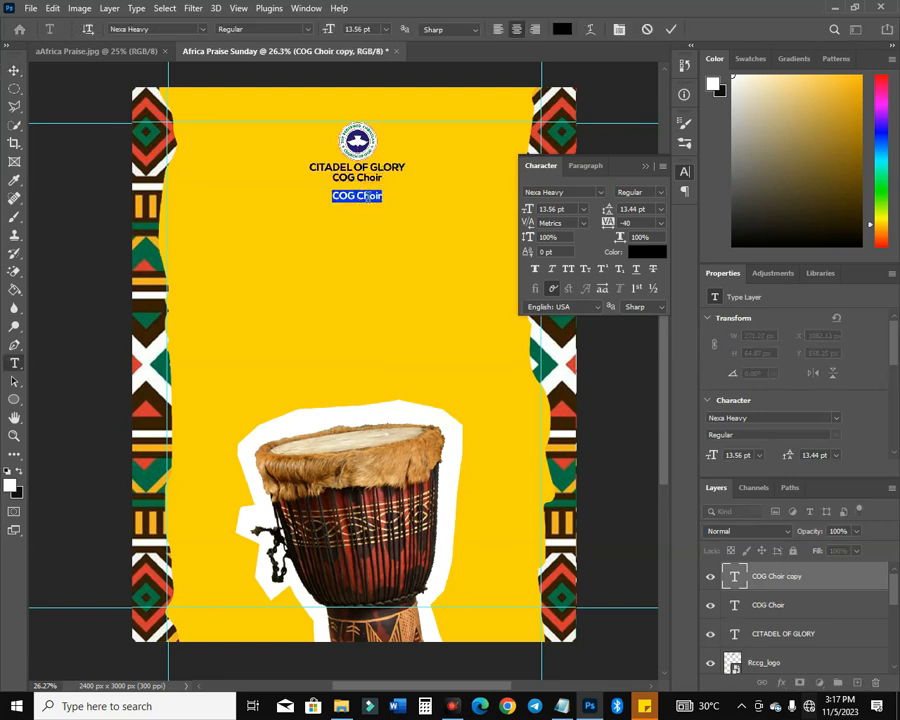
type("PRESEN")
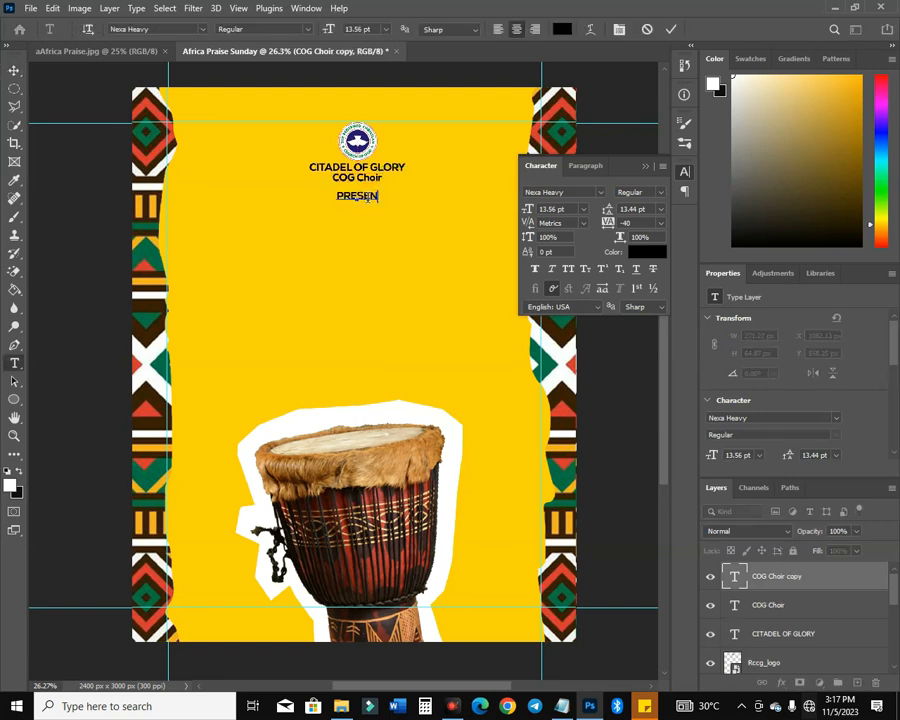
type("TS")
left_click(14, 68)
Set the PRESENTS text size to 8 pt
left_click(562, 210)
type("8")
key("Return")
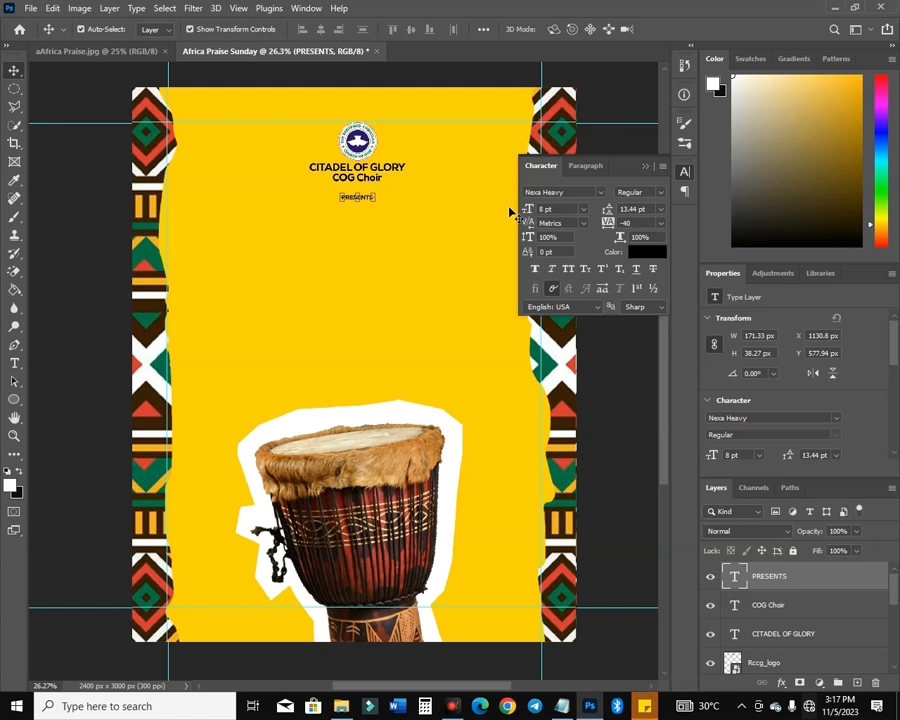
Widen the tracking of PRESENTS to 460, nudge the line slightly downward and deselect it
left_click_drag(608, 222, 632, 220)
key("Up")
key("Up")
key("Up")
key("Up")
key("Up")
key("Up")
key("Up")
key("Up")
key("Up")
key("Up")
key("Up")
key("Up")
key("Up")
key("Up")
key("Up")
key("Up")
key("Up")
key("Down")
key("Down")
key("Down")
key("Down")
key("Down")
key("Down")
key("Down")
key("Down")
key("Down")
key("Down")
key("Down")
key("Down")
key("Down")
key("Down")
key("Down")
key("Down")
key("Down")
key("Down")
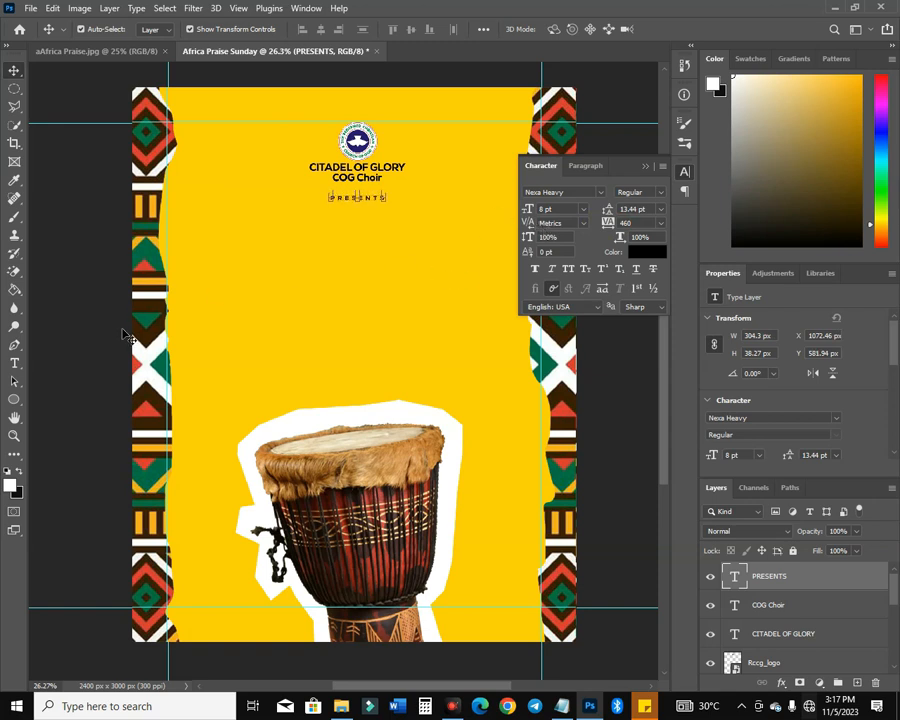
left_click(161, 305)
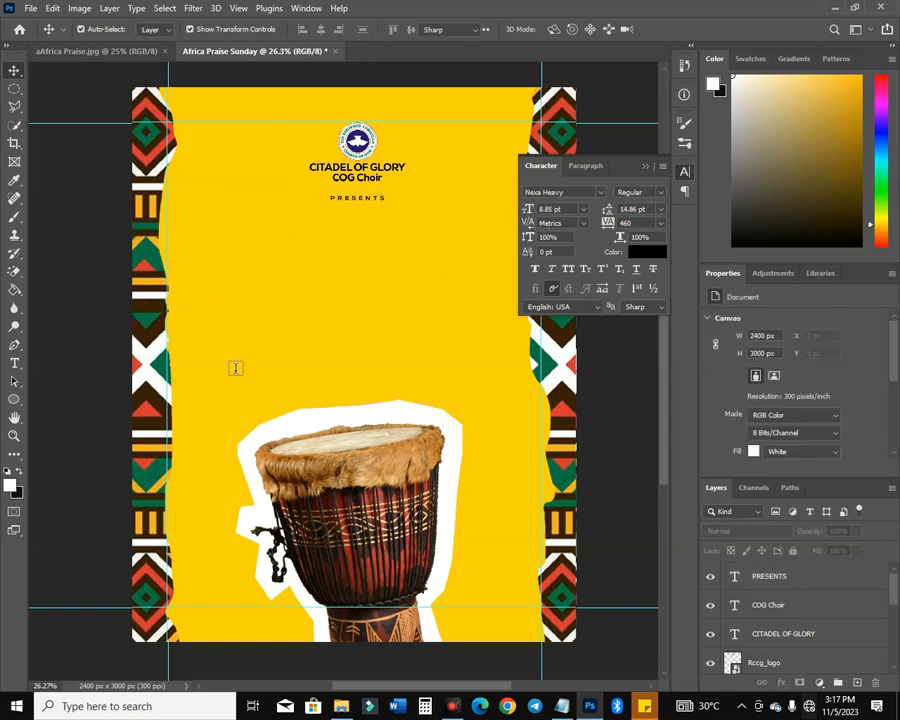
Add a two-line text reading "AFRICA" and "PRAISE" in the open area between PRESENTS and the drum
key("t")
left_click(285, 258)
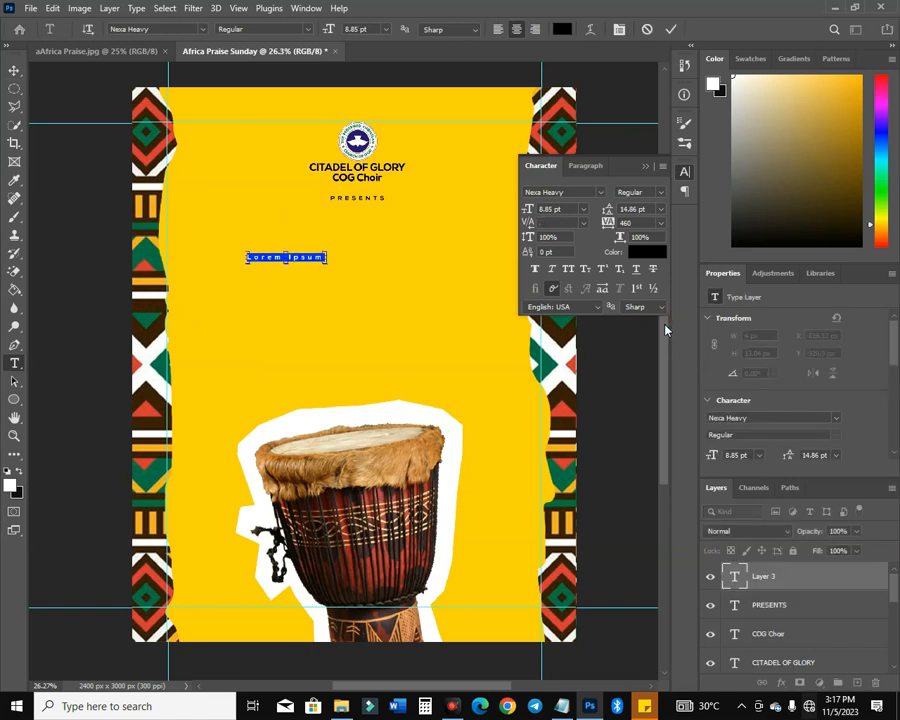
type("2FRICA")
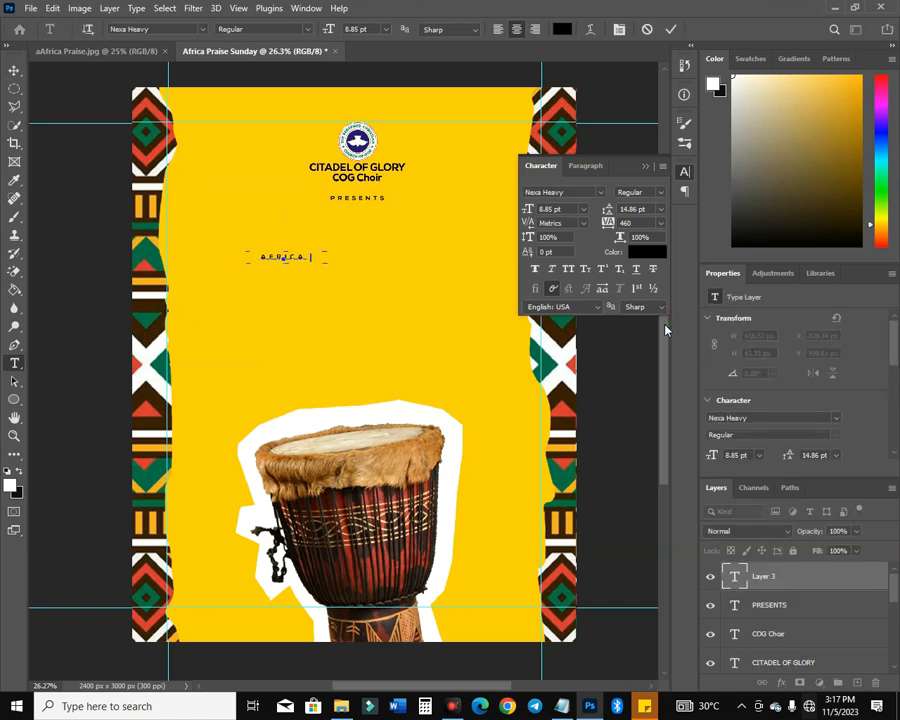
type("PRAISE")
left_click(14, 70)
Set the AFRICA PRAISE text's tracking to 0 and its size to 19 pt
mouse_move(605, 222)
left_mouse_down()
mouse_move(598, 220)
mouse_move(601, 231)
left_mouse_up()
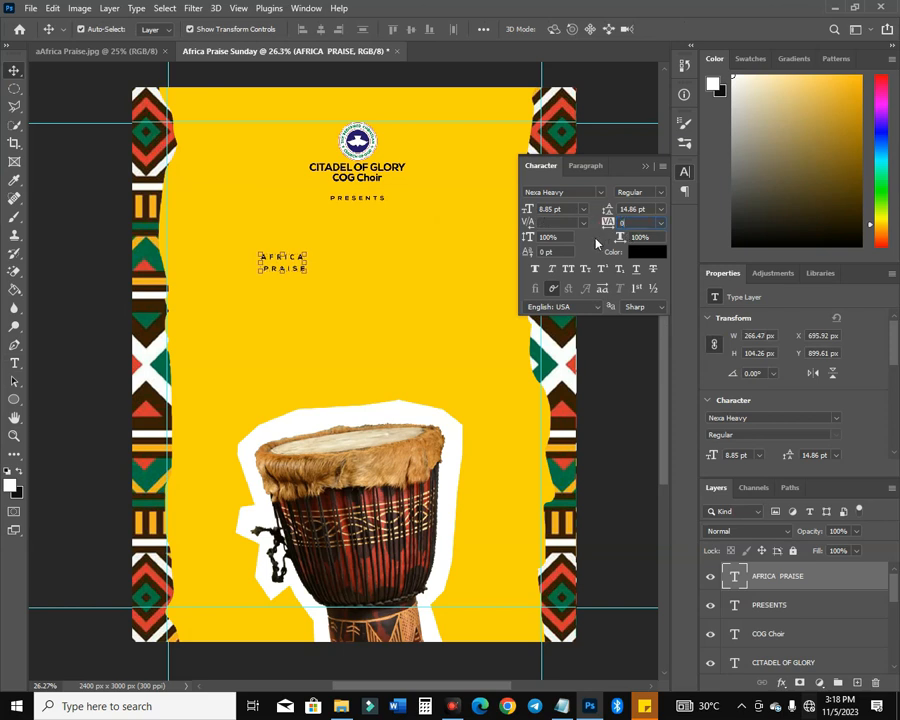
key("Return")
left_click_drag(528, 212, 545, 214)
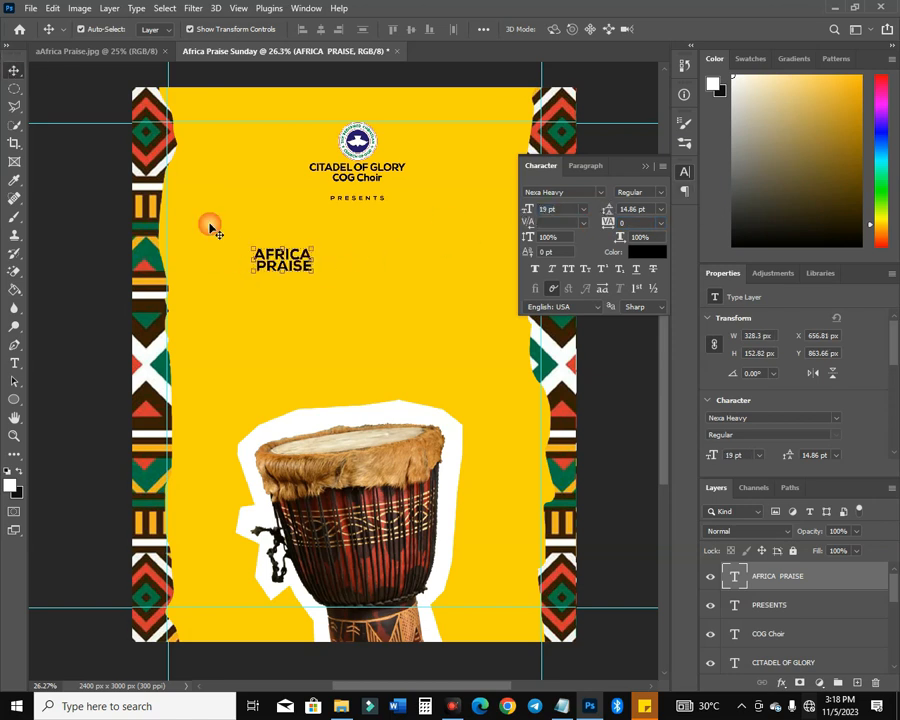
Enlarge the AFRICA PRAISE text to about 78.45 pt across the open area between PRESENTS and the drum
left_click_drag(313, 272, 478, 354)
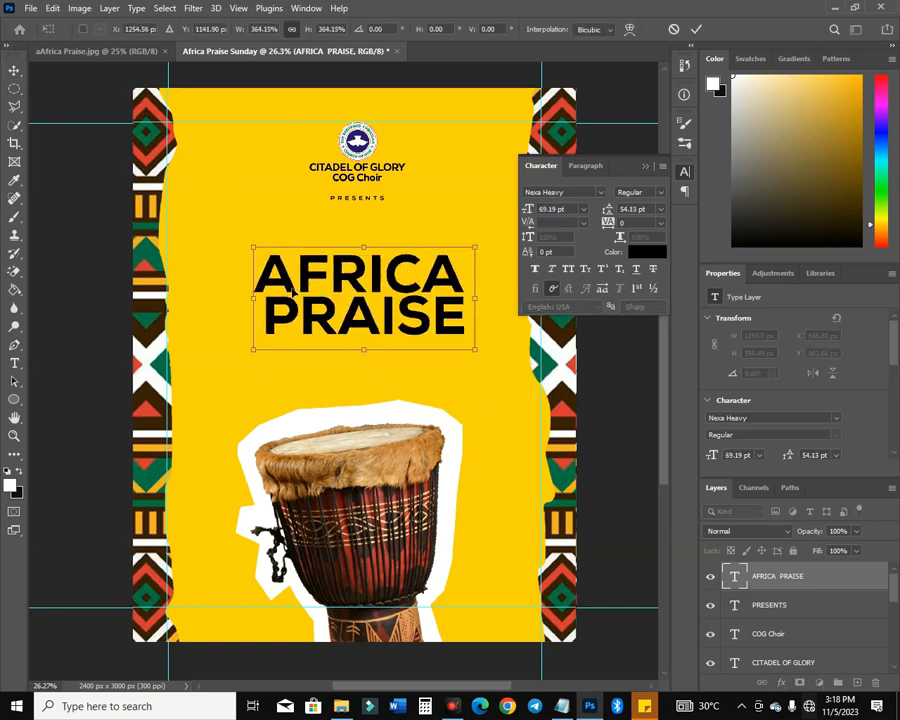
left_click_drag(253, 247, 224, 234)
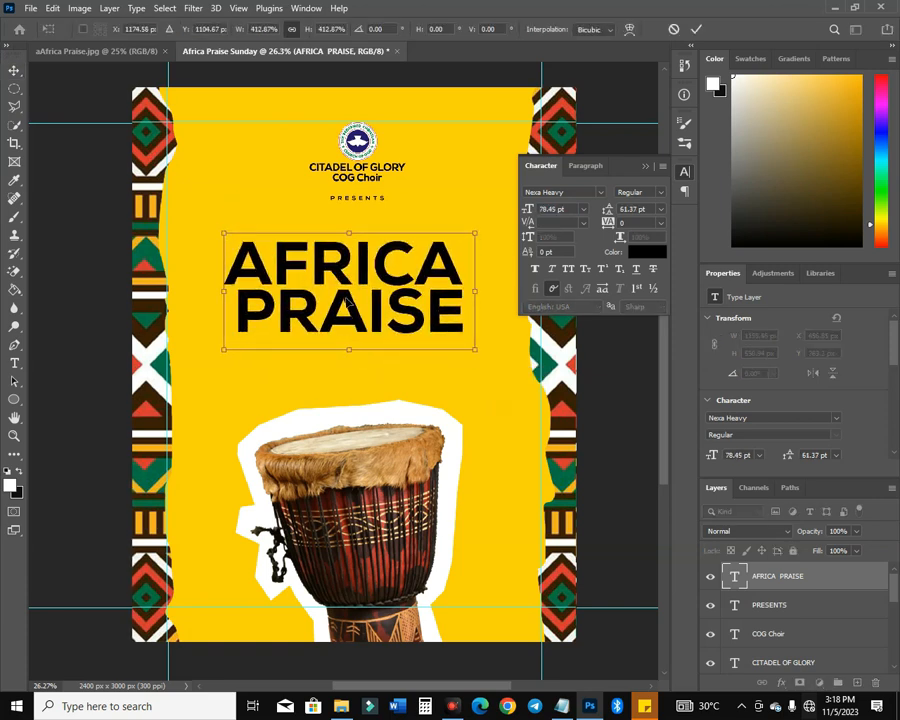
key("Return")
double_click(345, 296)
type("T")
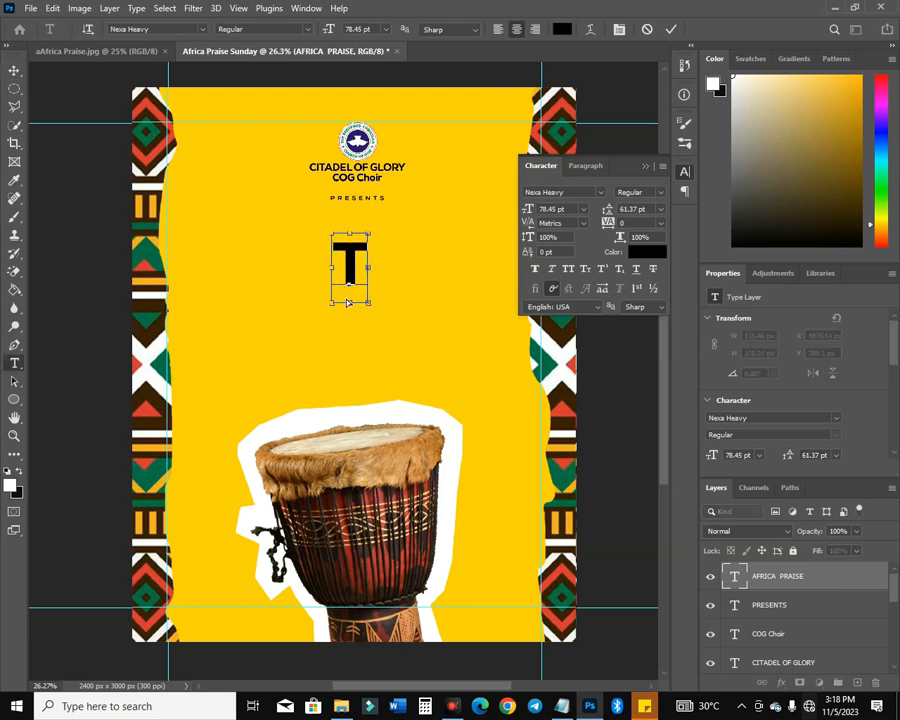
key("Escape")
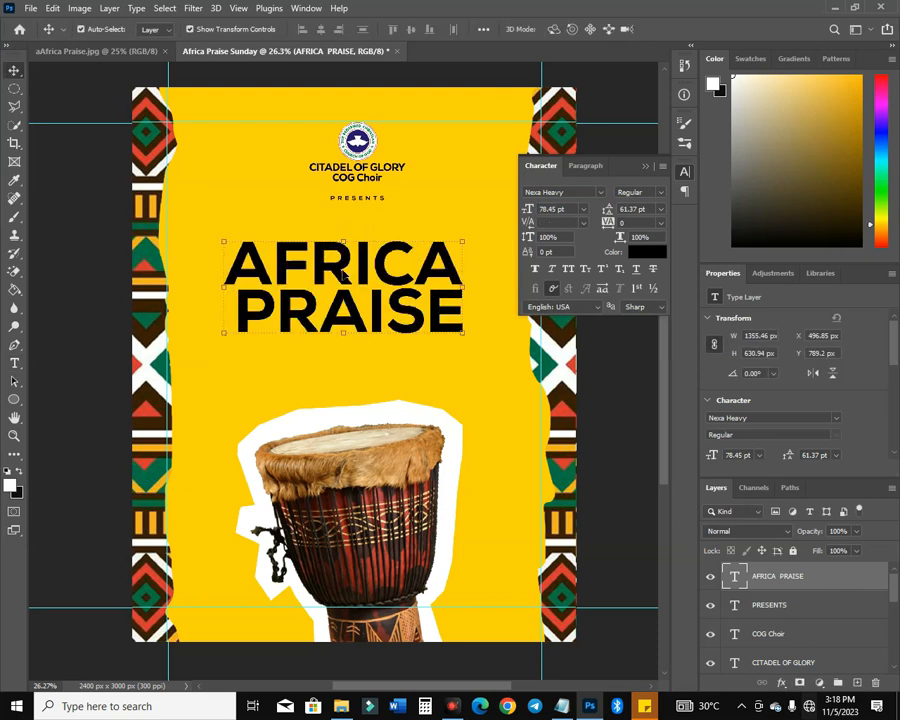
Remove the stray space between AFRICA and PRAISE and break the text again so both lines centre evenly
key("y")
key("t")
left_click(349, 267)
key("Down")
key("Home")
key("BackSpace")
key("BackSpace")
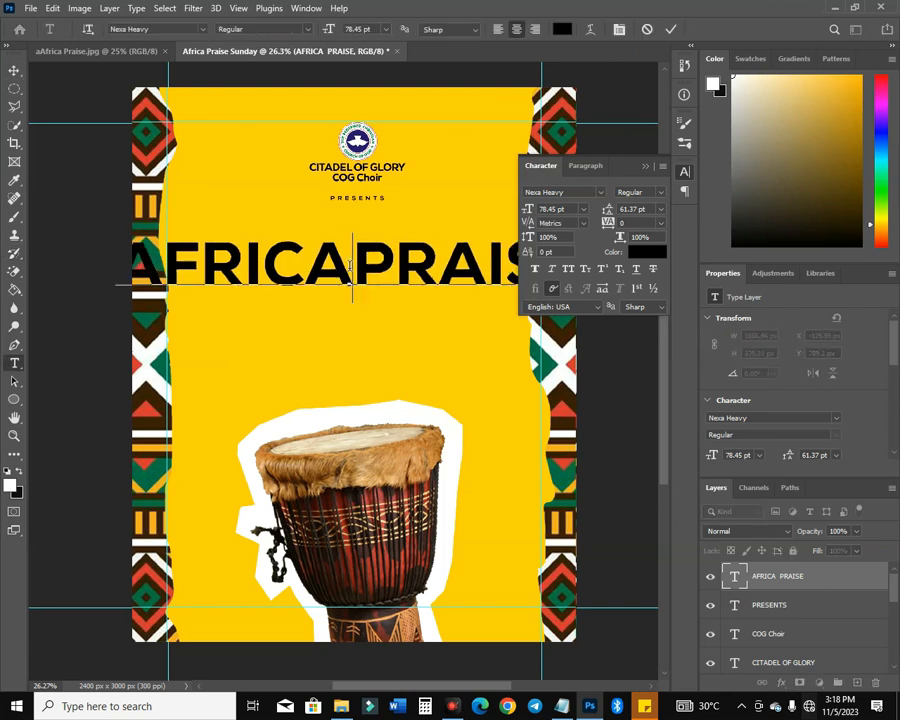
key("Return")
left_click(10, 72)
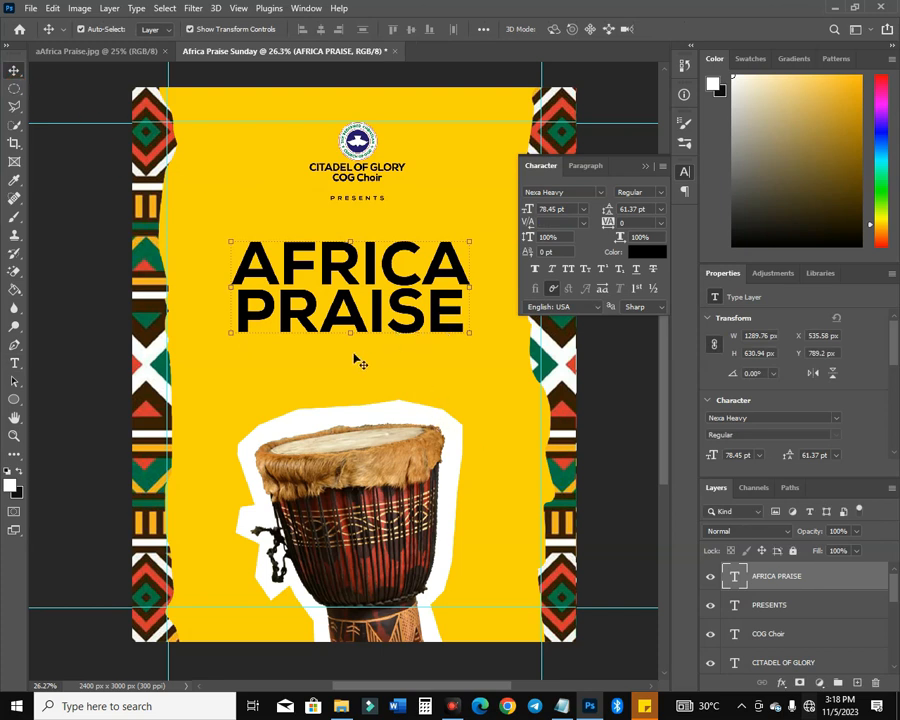
Enlarge the AFRICA PRAISE text to about 89.32 pt and change its font to HAIDEK Regular
key("ctrl+t")
left_click_drag(353, 342, 376, 329)
key("Return")
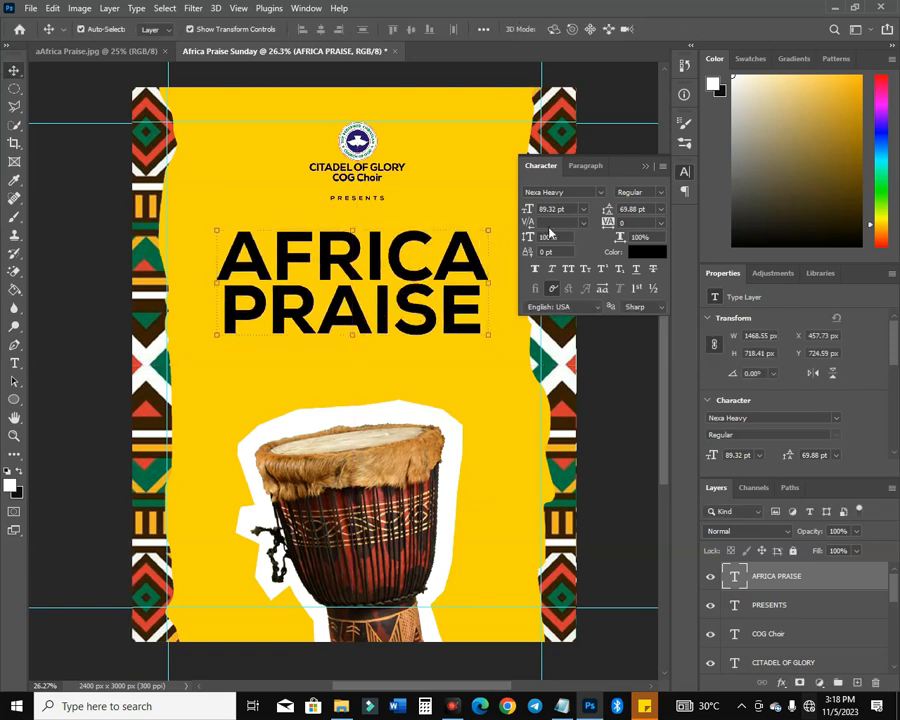
left_click(577, 193)
type("HAI")
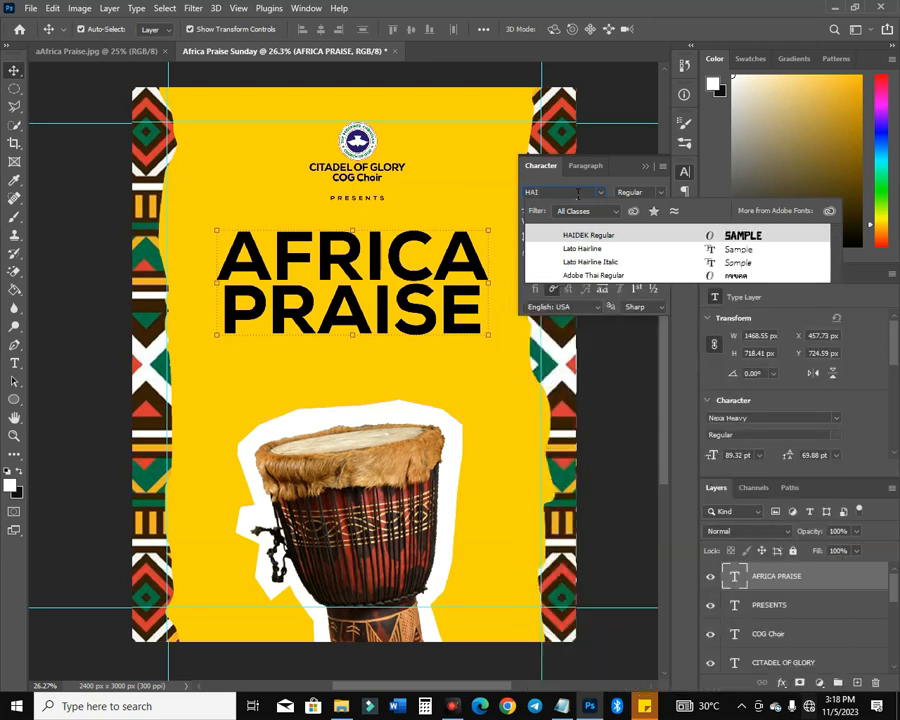
key("Return")
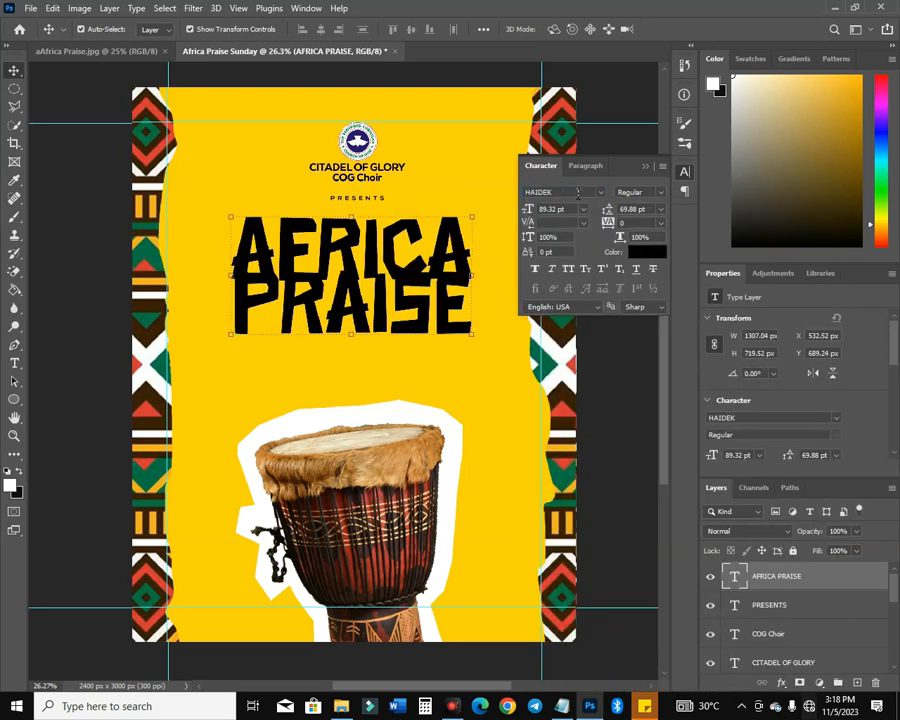
Set the leading of the AFRICA PRAISE text to 88 pt
double_click(632, 209)
type("73")
key("Return")
key("Up")
key("Up")
key("Up")
key("Up")
key("Up")
key("Up")
key("Up")
key("Up")
key("Up")
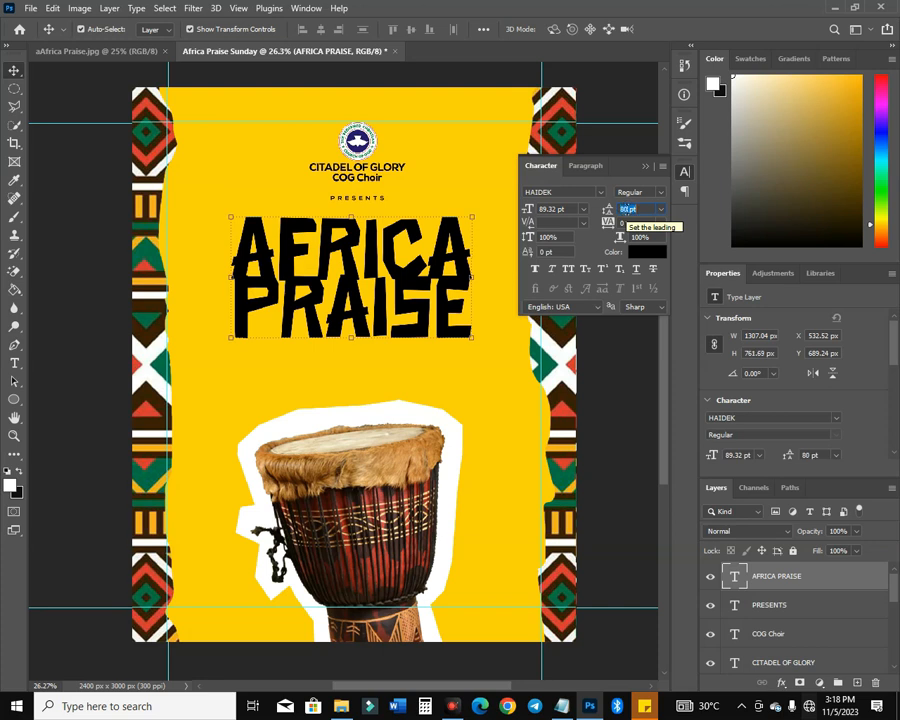
type("88")
key("Return")
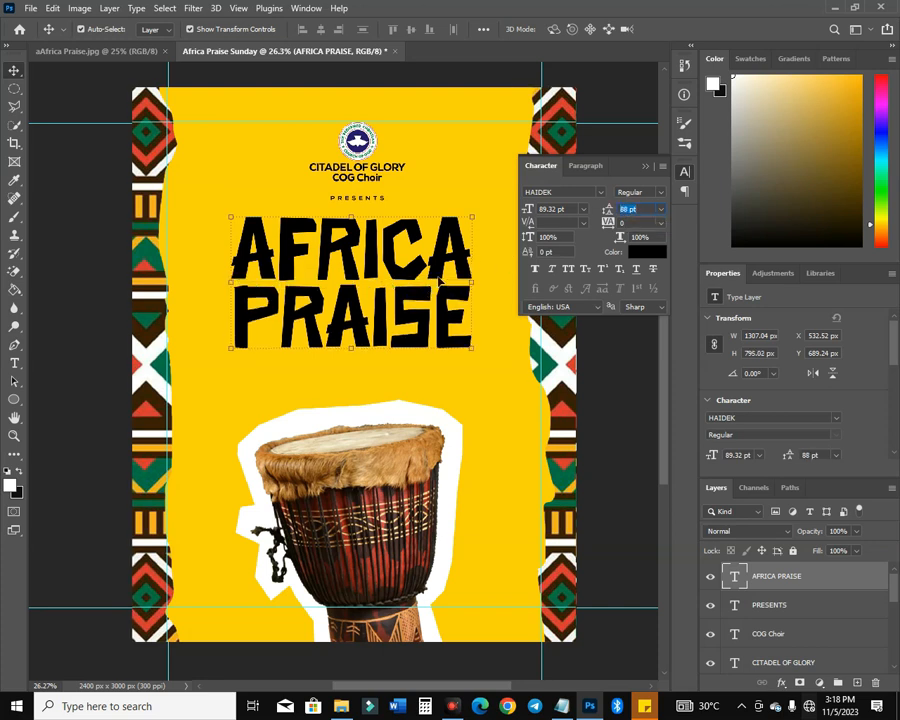
Skew the AFRICA PRAISE text vertically by about -6.14° so it rises to the right, and centre it below PRESENTS
key("ctrl+t")
left_click_drag(472, 290, 472, 262)
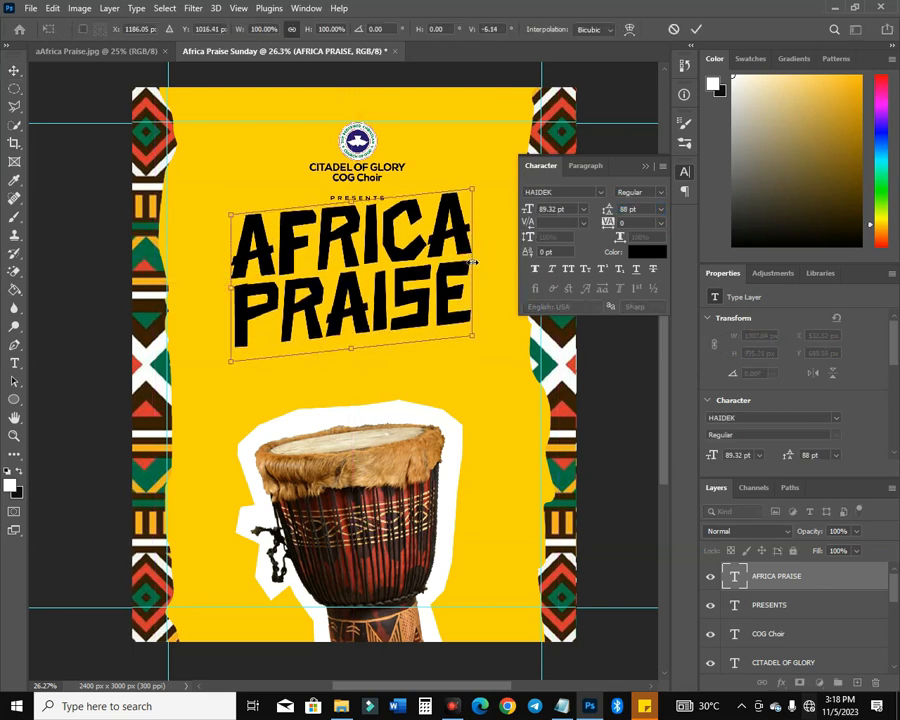
left_click_drag(459, 270, 466, 291)
key("Return")
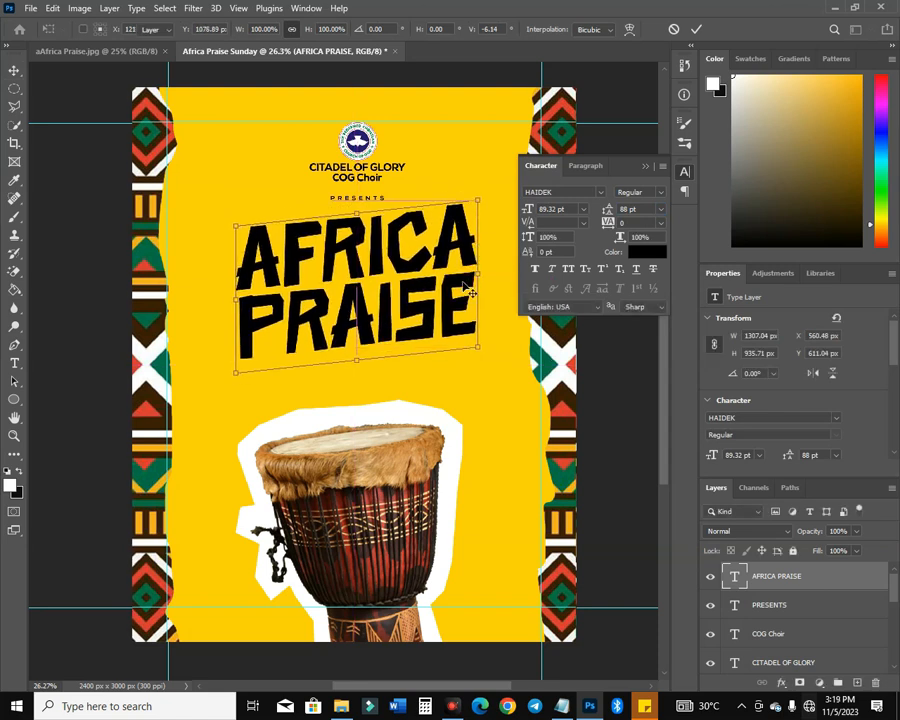
Scale the skewed AFRICA PRAISE text to about 107% and nudge it down to clear the PRESENTS line
left_click_drag(478, 354, 479, 322)
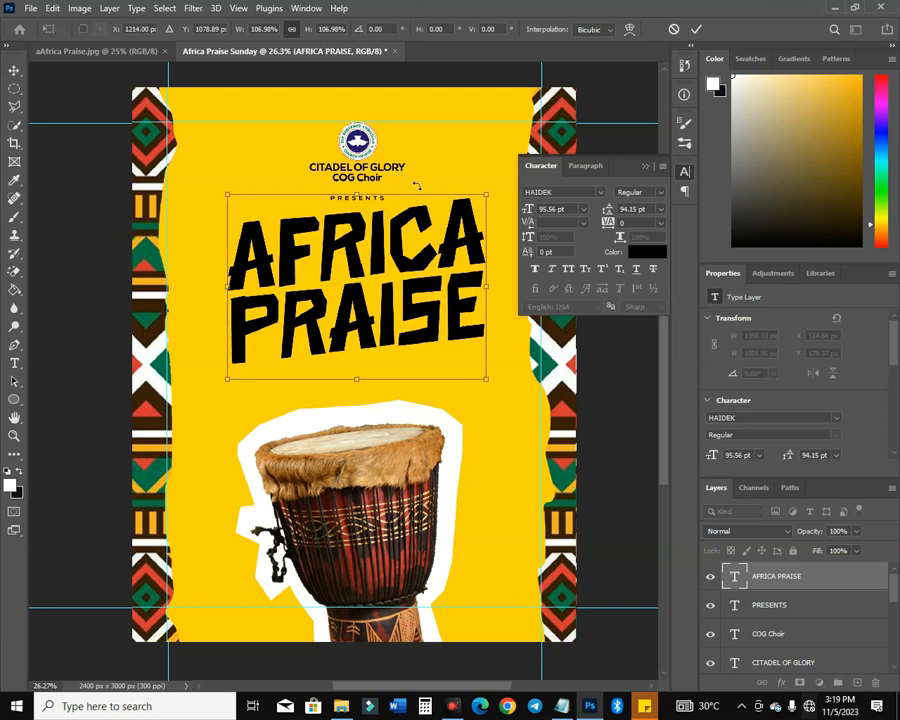
left_click(473, 245)
key("Down")
key("Down")
key("Down")
key("Down")
key("Down")
key("Down")
key("Down")
key("Down")
key("Down")
key("Down")
key("Down")
key("Down")
key("Down")
key("Down")
key("Down")
key("Down")
key("Down")
key("Down")
key("Down")
key("Down")
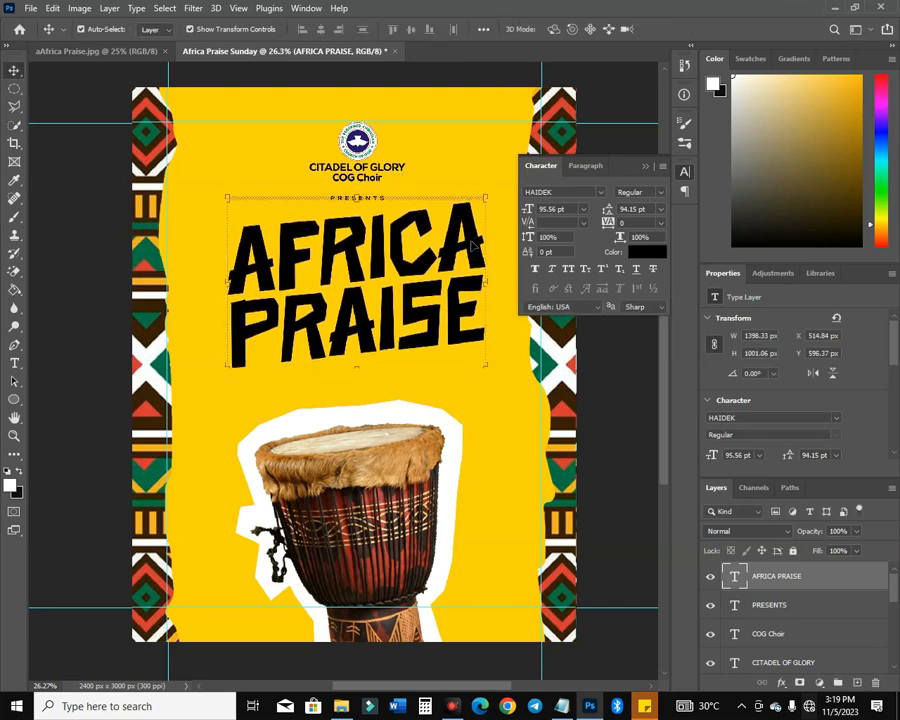
key("Down")
key("Down")
key("Down")
key("Down")
key("Down")
key("Down")
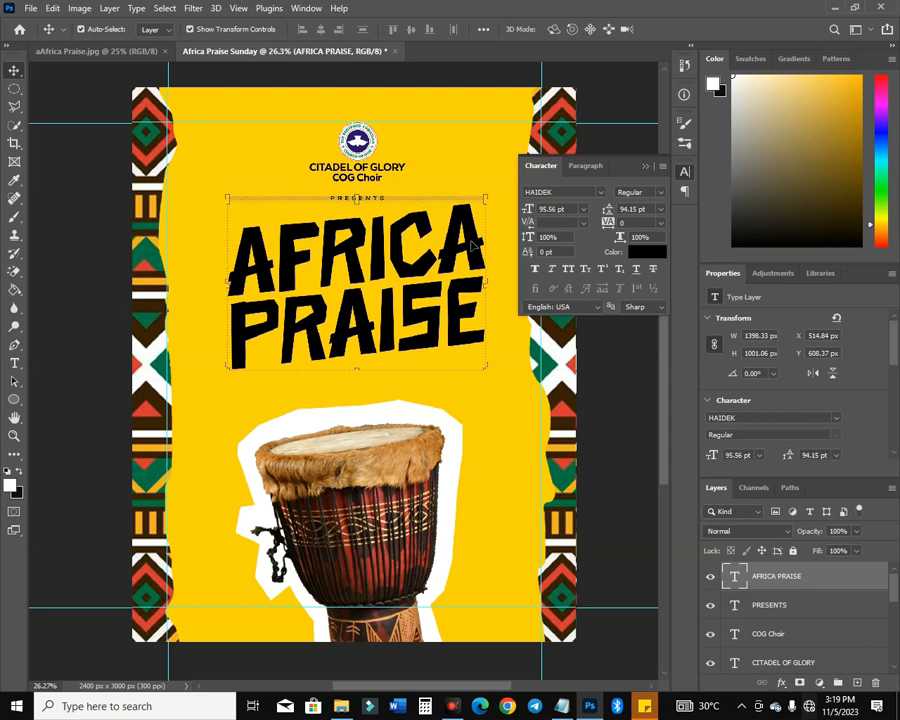
Copy the red hex code fb2b16 from the Notepad notes and apply it as the AFRICA PRAISE text color
left_click(640, 254)
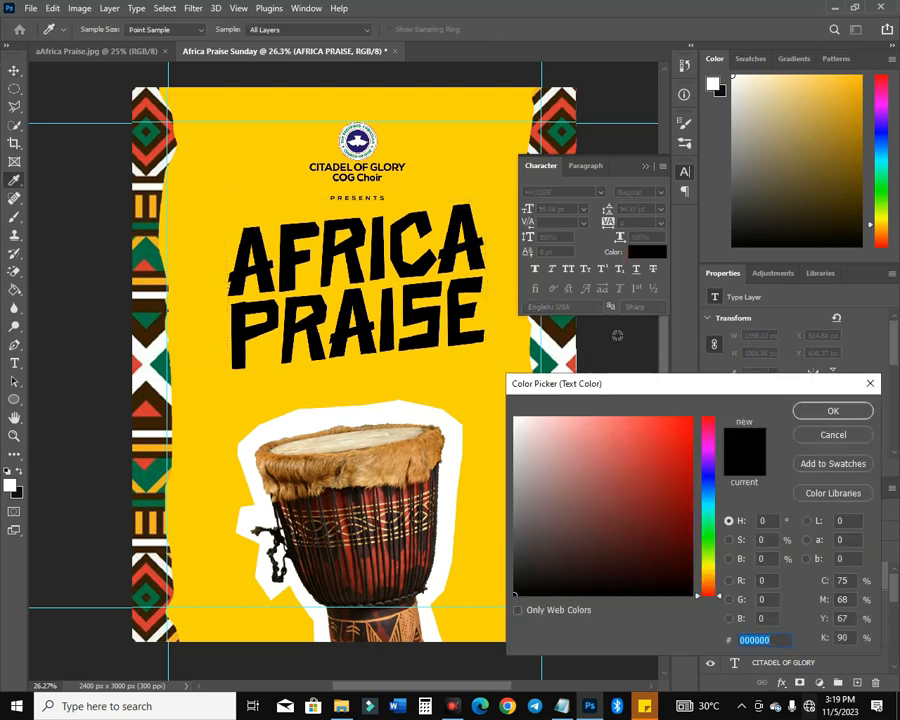
left_click(561, 706)
left_click_drag(507, 578, 456, 578)
key("ctrl+c")
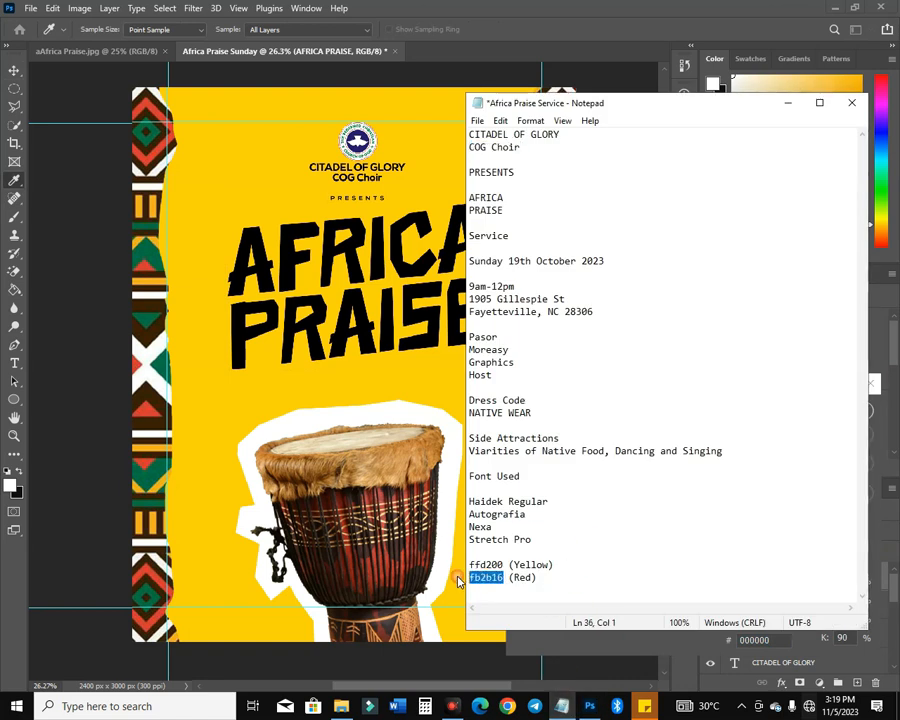
left_click(424, 297)
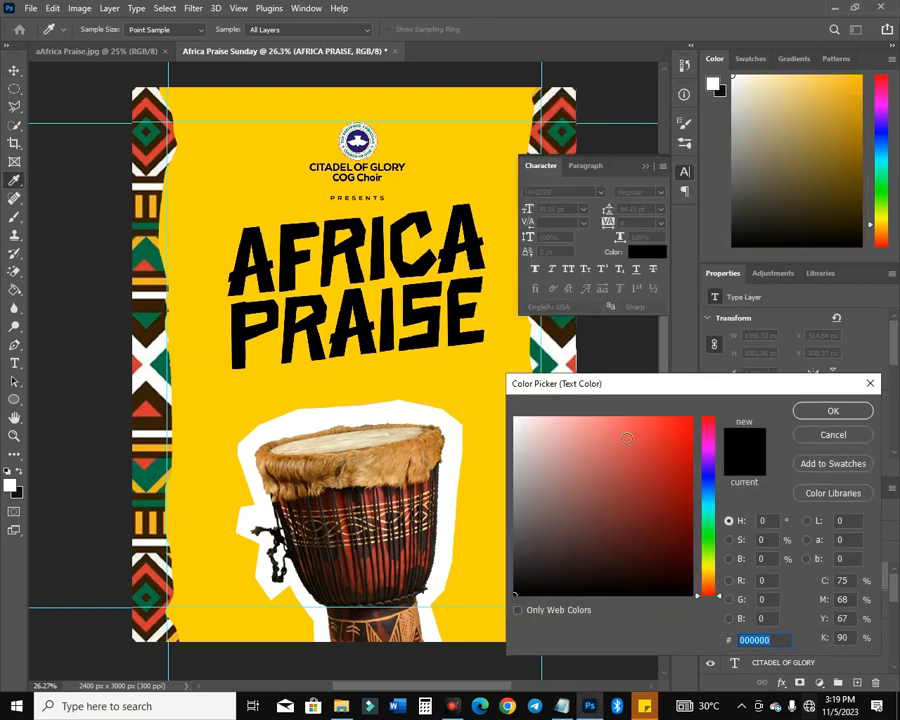
key("ctrl+v")
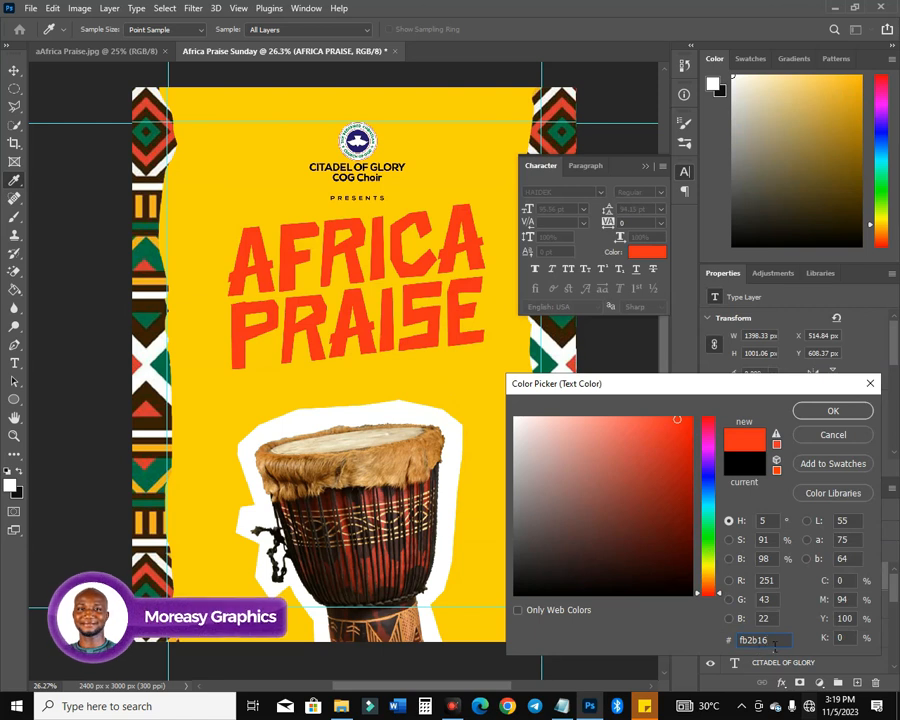
left_click(846, 413)
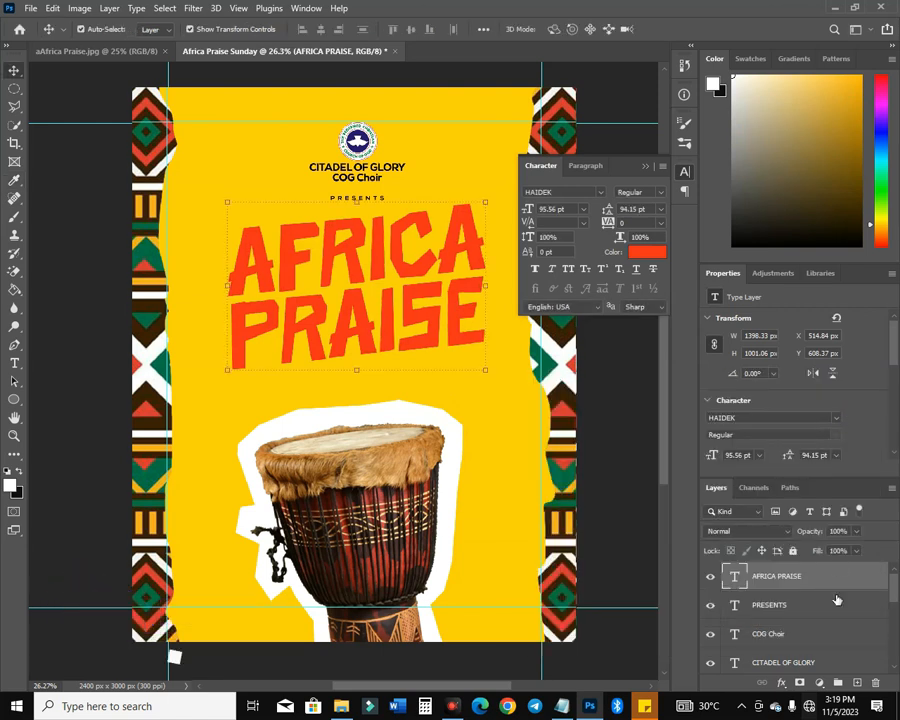
Duplicate the AFRICA PRAISE text layer, place the copy beneath the original and select that copy
key("ctrl+j")
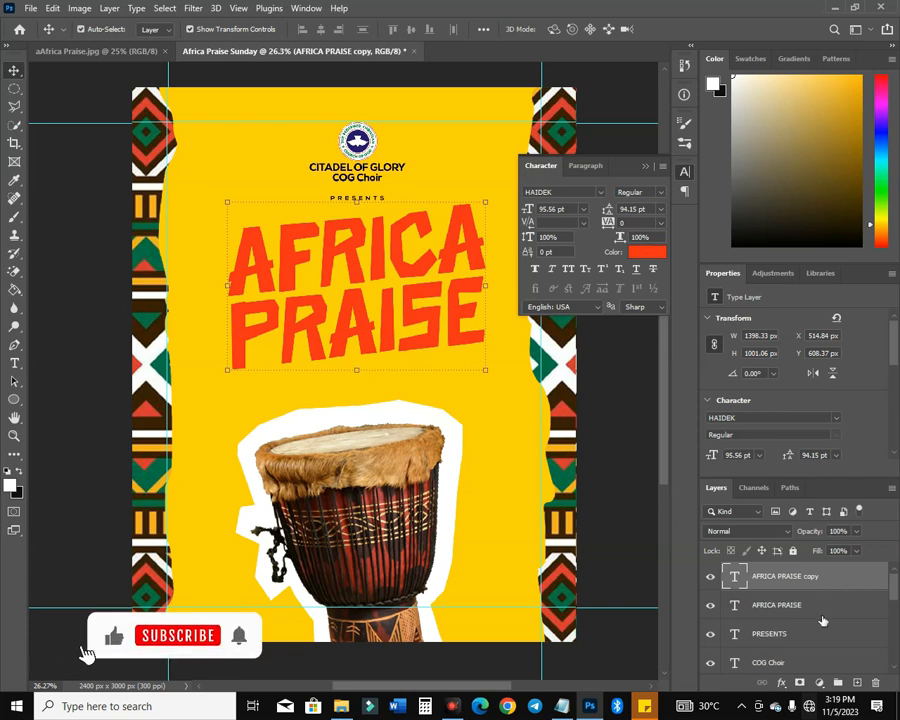
left_click_drag(822, 578, 800, 580)
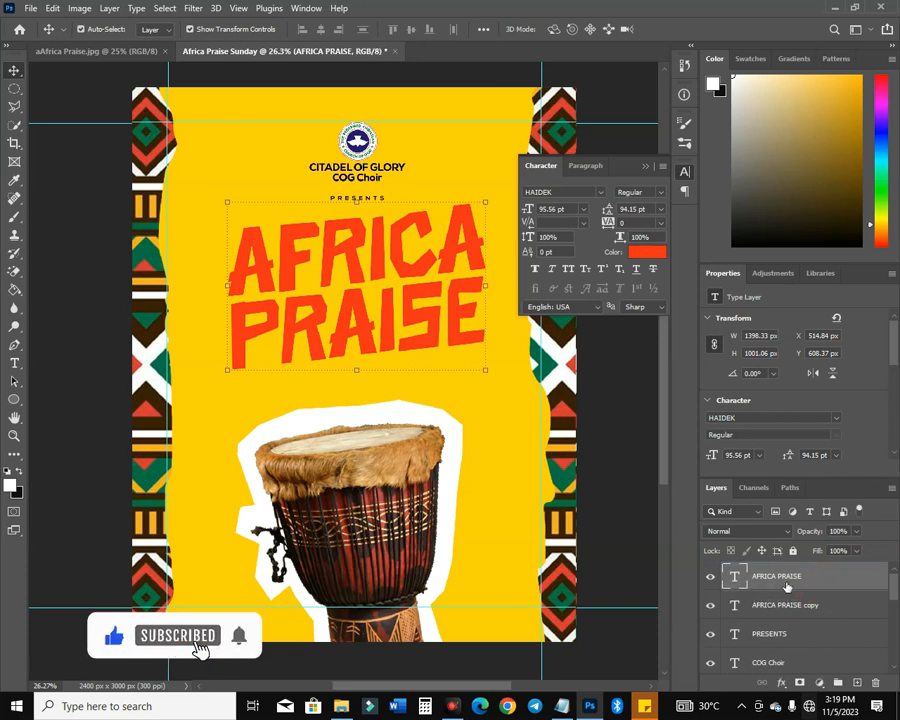
left_click(782, 605)
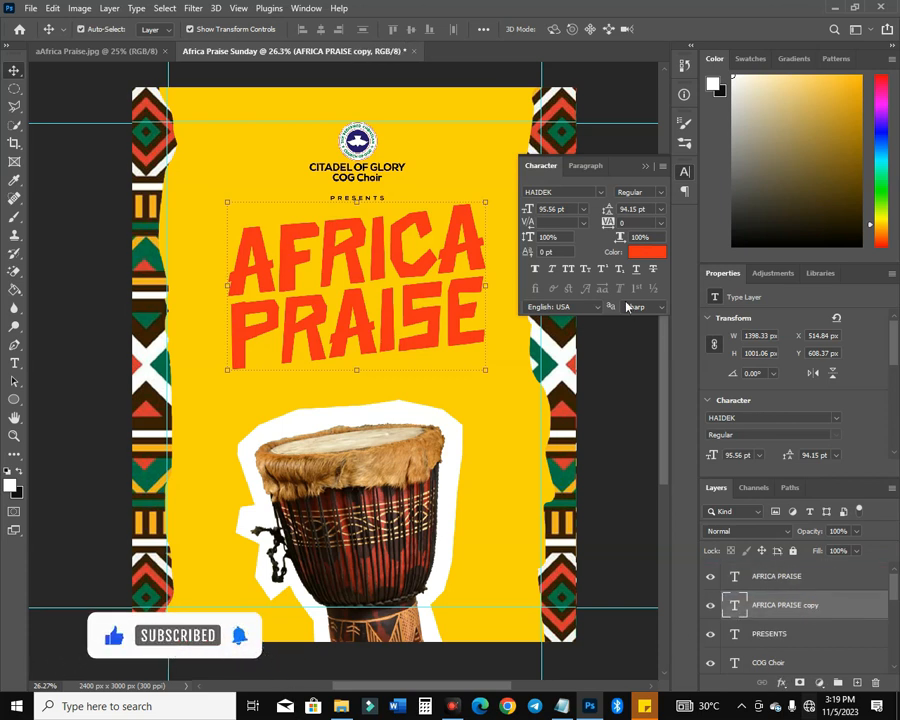
Set the text color of the lower AFRICA PRAISE copy to white, ffffff
left_click(656, 259)
left_click_drag(565, 436, 420, 363)
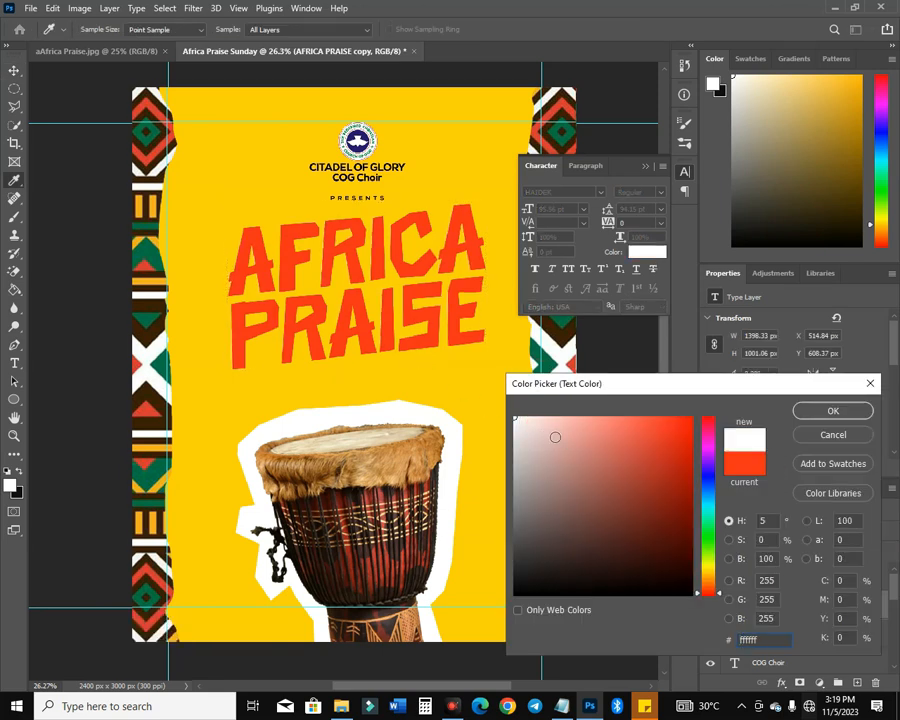
key("Return")
Offset the white AFRICA PRAISE copy about 15 px right and 8 px up behind the red text
key("Right")
key("Right")
key("Right")
key("Right")
key("Right")
key("Right")
key("Right")
key("Right")
key("Right")
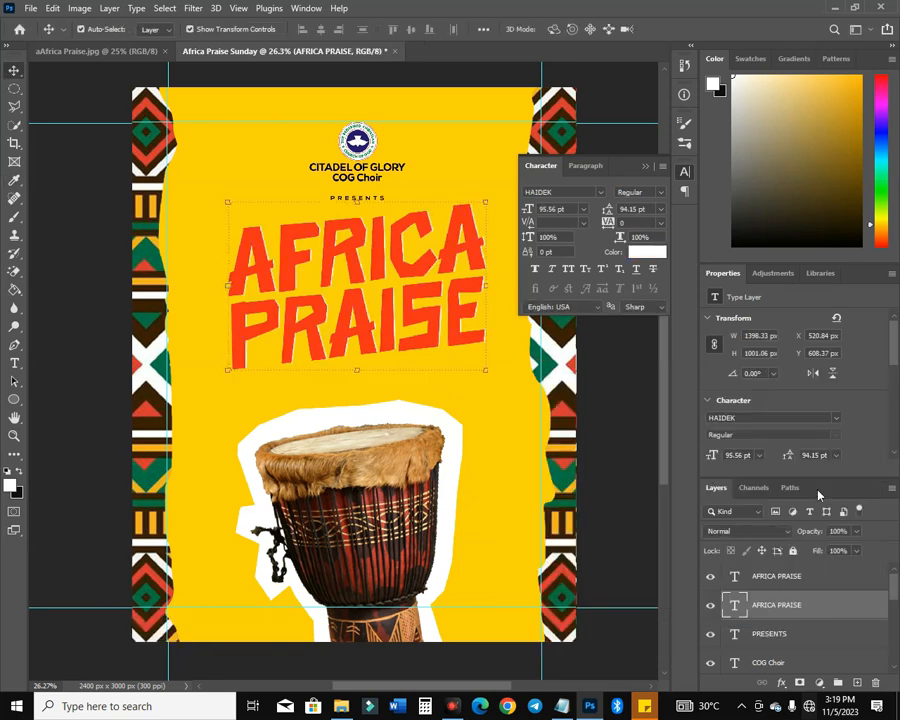
key("Right")
key("Right")
key("Right")
key("Up")
key("Up")
key("Up")
key("Up")
key("Up")
key("Up")
key("Up")
key("Up")
key("Up")
key("Up")
key("Up")
key("Up")
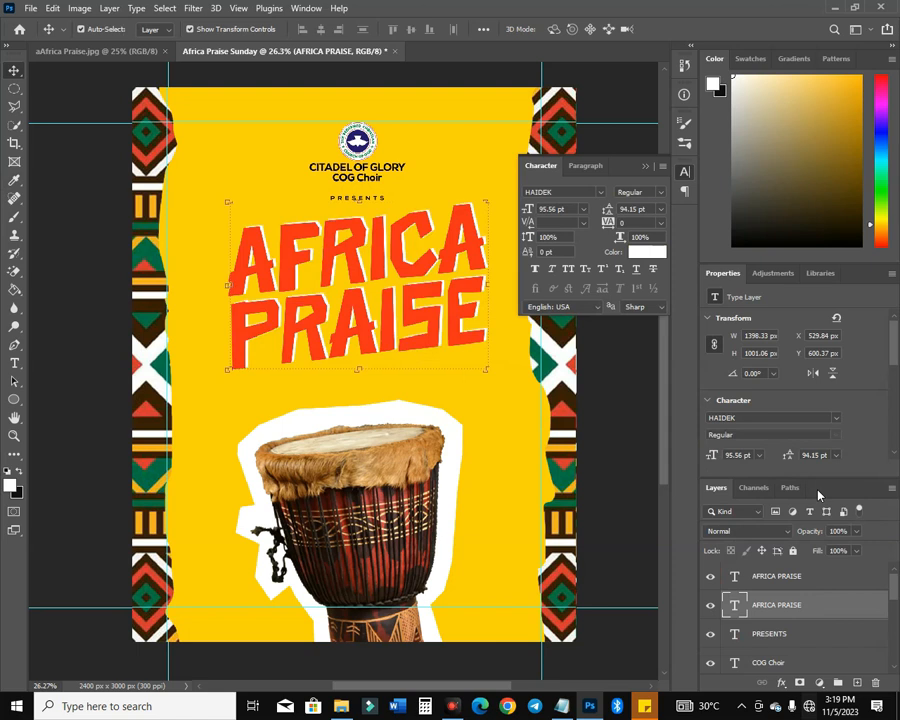
Fine-tune the white copy's offset behind the red title to about X 526 px, Y 599 px
key("Left")
key("Left")
key("Left")
key("Left")
key("Left")
key("Left")
key("Left")
key("Left")
key("Down")
key("Down")
key("Down")
key("Up")
key("Up")
key("Up")
key("Up")
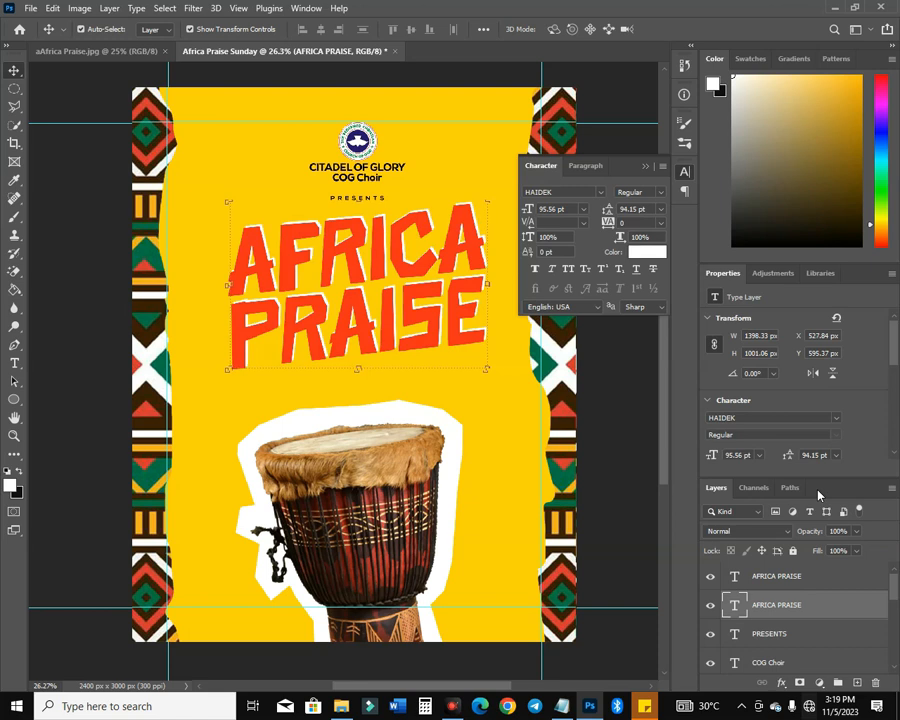
key("Right")
key("Right")
key("Right")
key("Down")
key("Down")
key("Down")
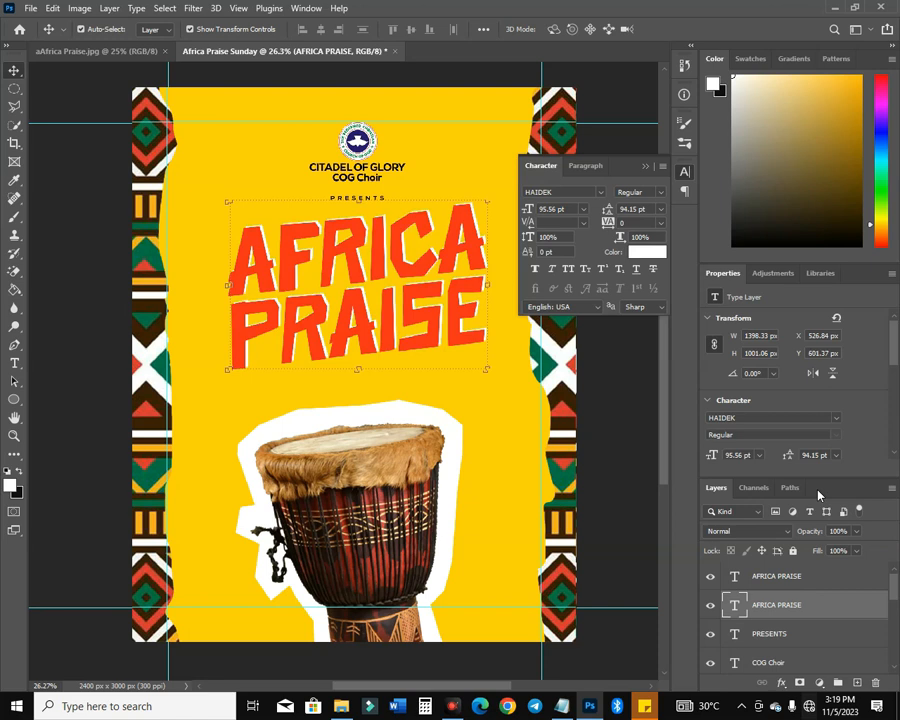
key("Right")
key("Right")
key("Right")
key("Up")
key("Up")
key("Up")
key("Up")
key("Up")
key("Up")
key("Up")
key("Up")
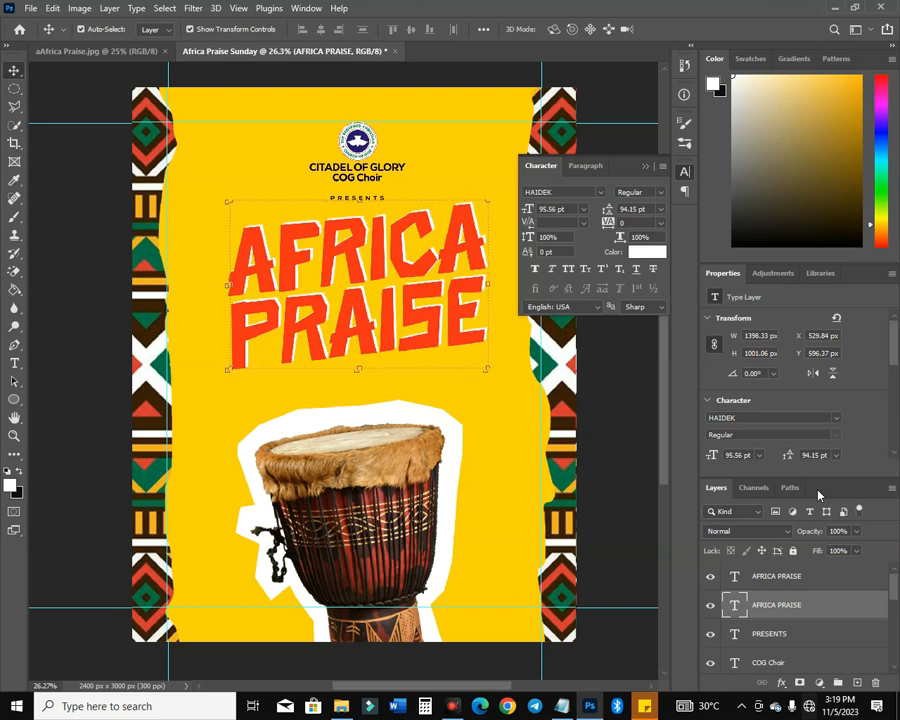
key("Left")
key("Left")
key("Left")
key("Left")
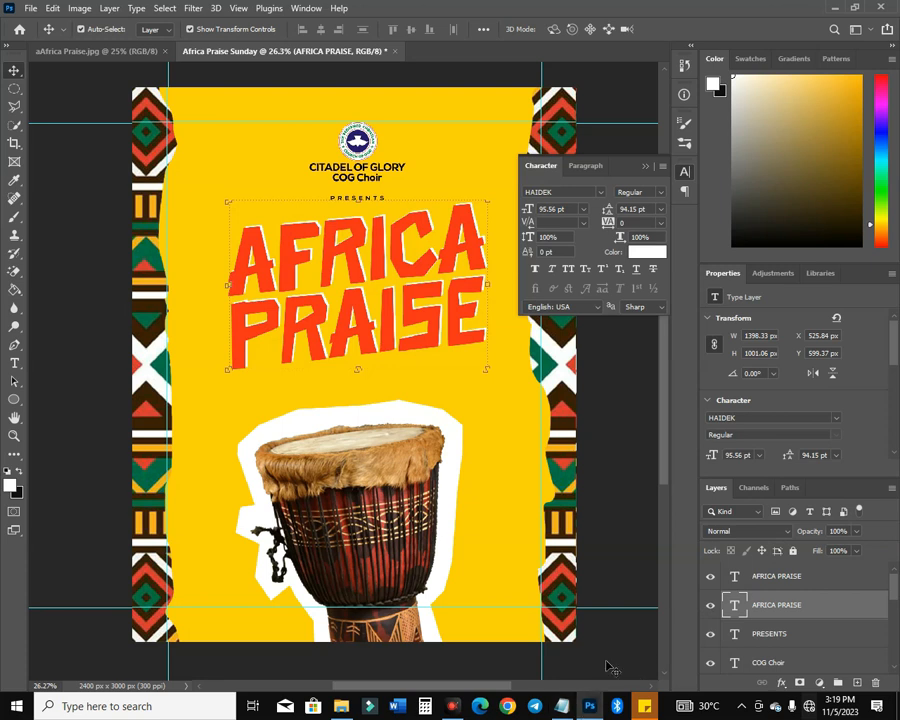
Check the title without selection, nudge the white copy to about X 529 px, Y 595 px, and deselect it
left_click(87, 354)
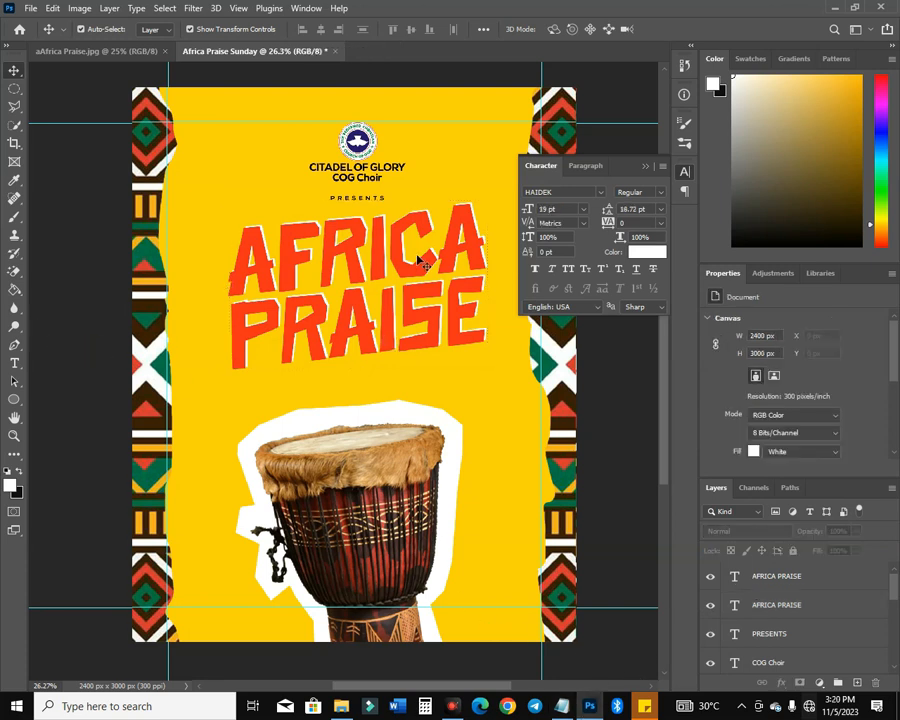
left_click(790, 604)
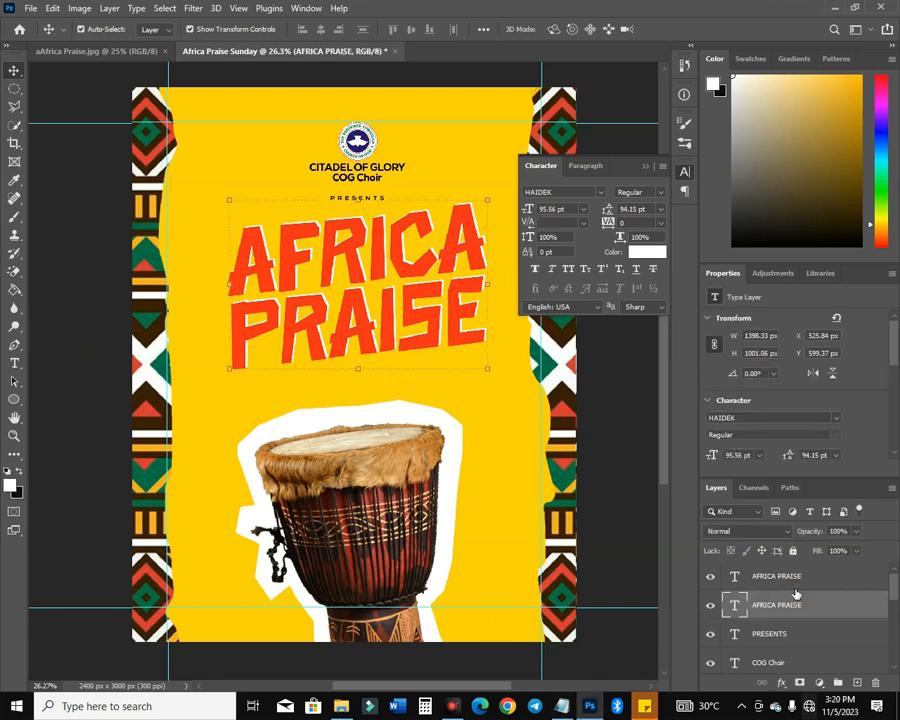
key("Right")
key("Right")
key("Right")
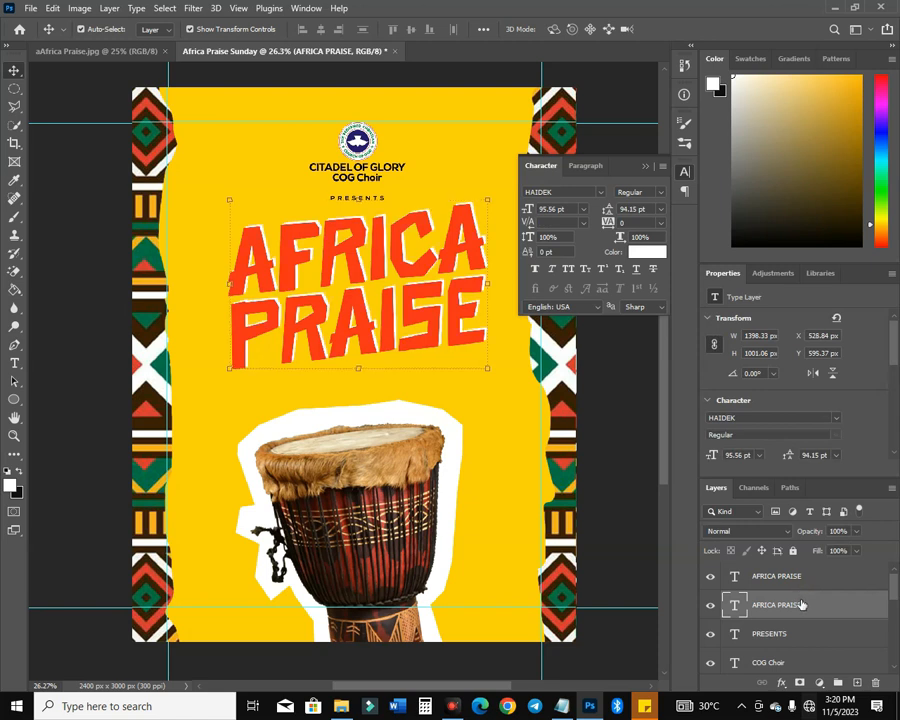
left_click(37, 393)
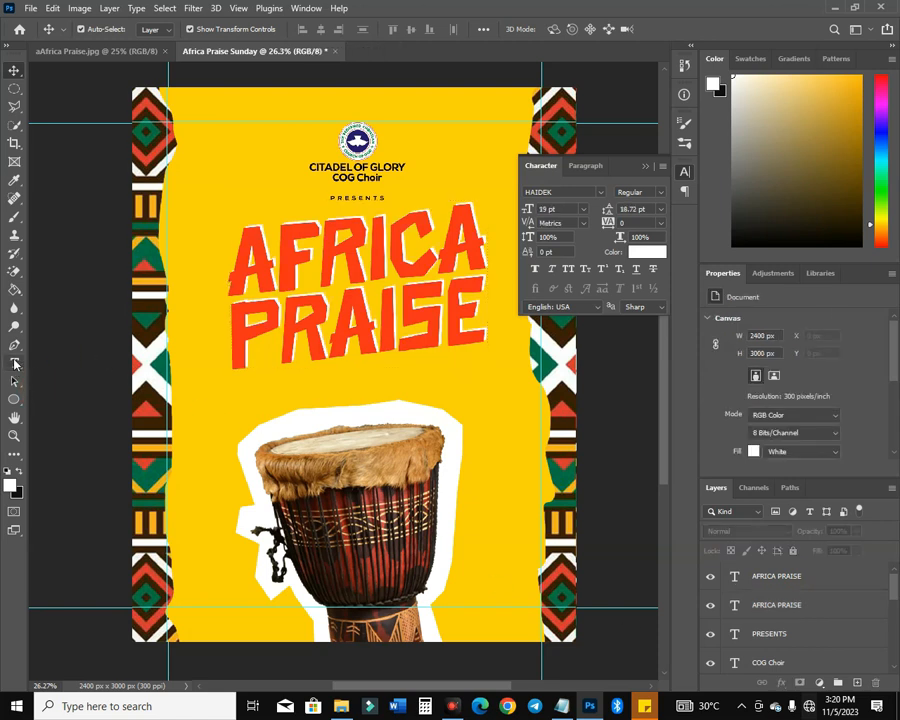
Add the text Sunday in Autografia PERSONAL USE ONLY Medium on the yellow panel beside the drum
left_click(14, 362)
left_click(208, 413)
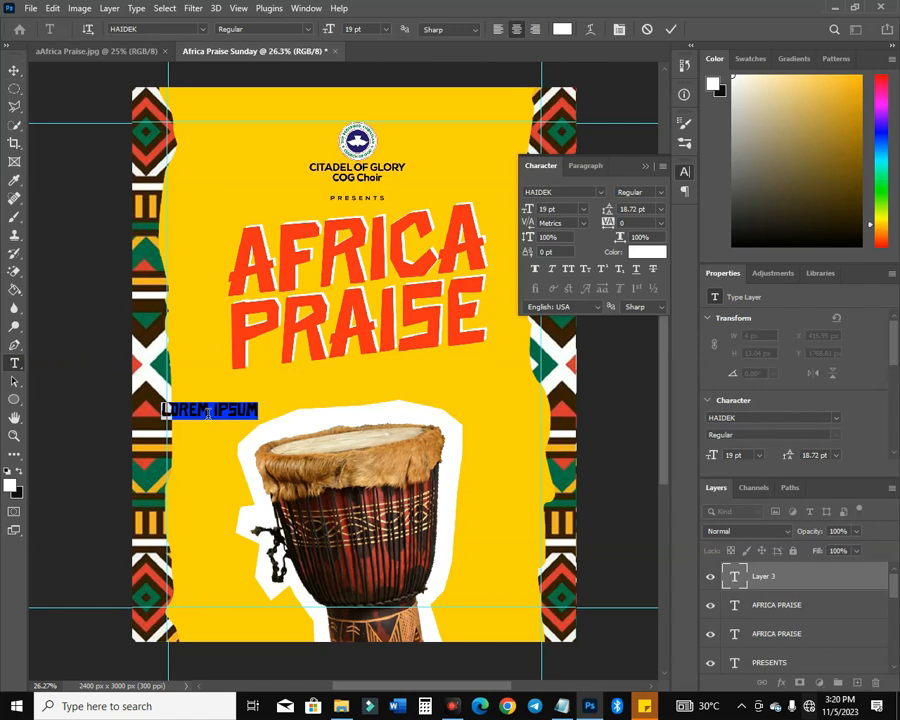
type("SUNDAY")
key("ctrl+a")
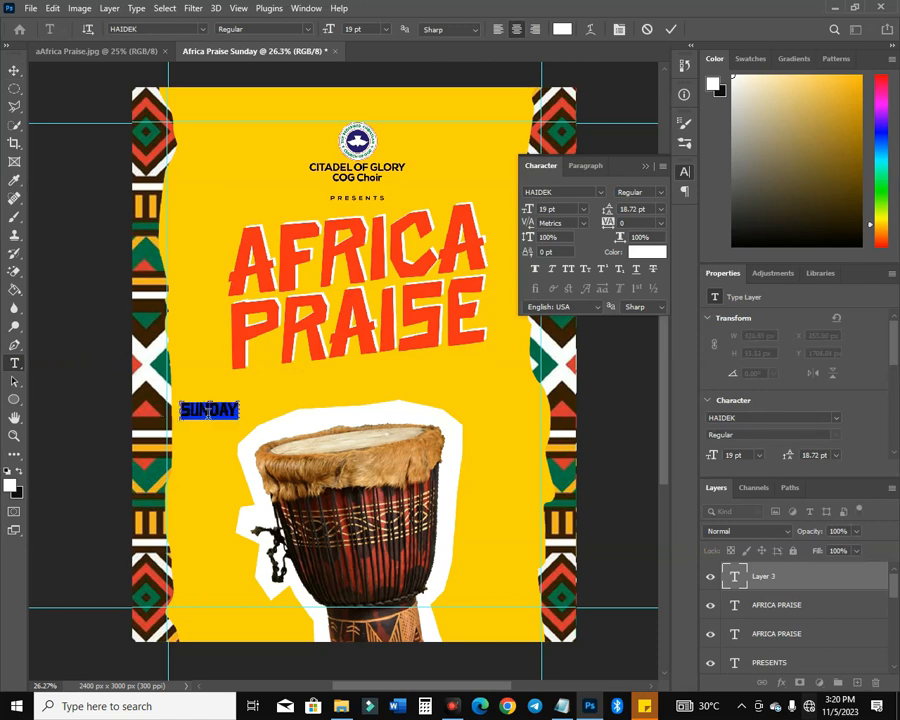
left_click(576, 192)
type("a")
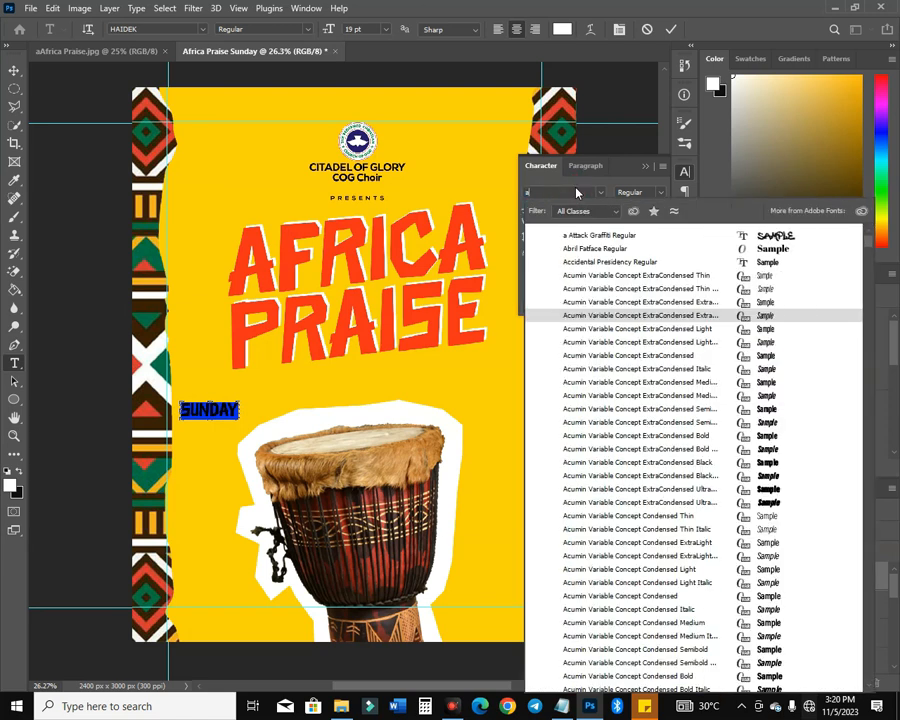
type("utogr")
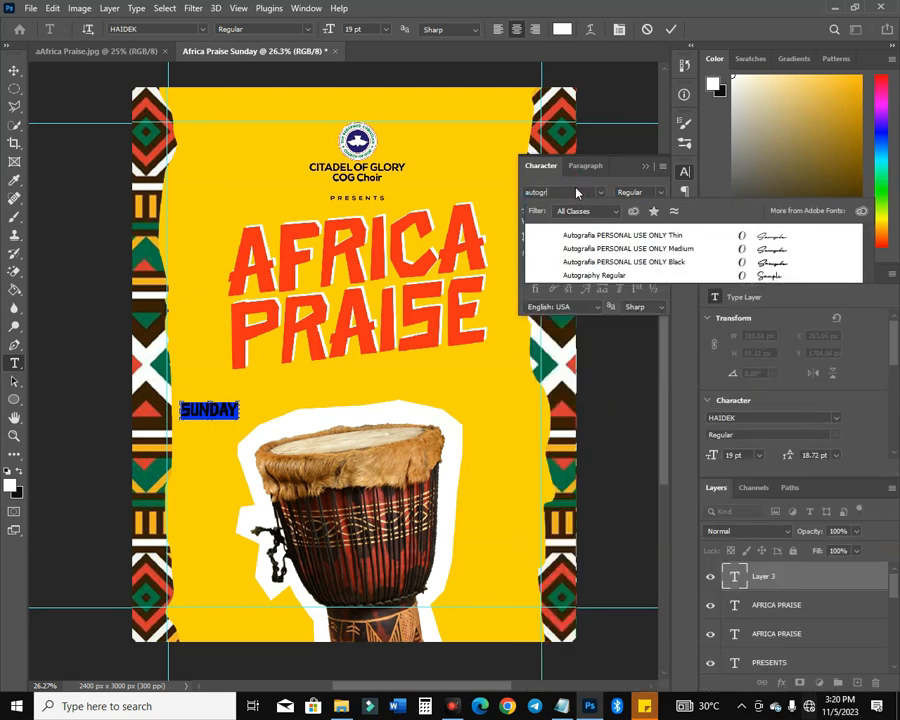
left_click(780, 247)
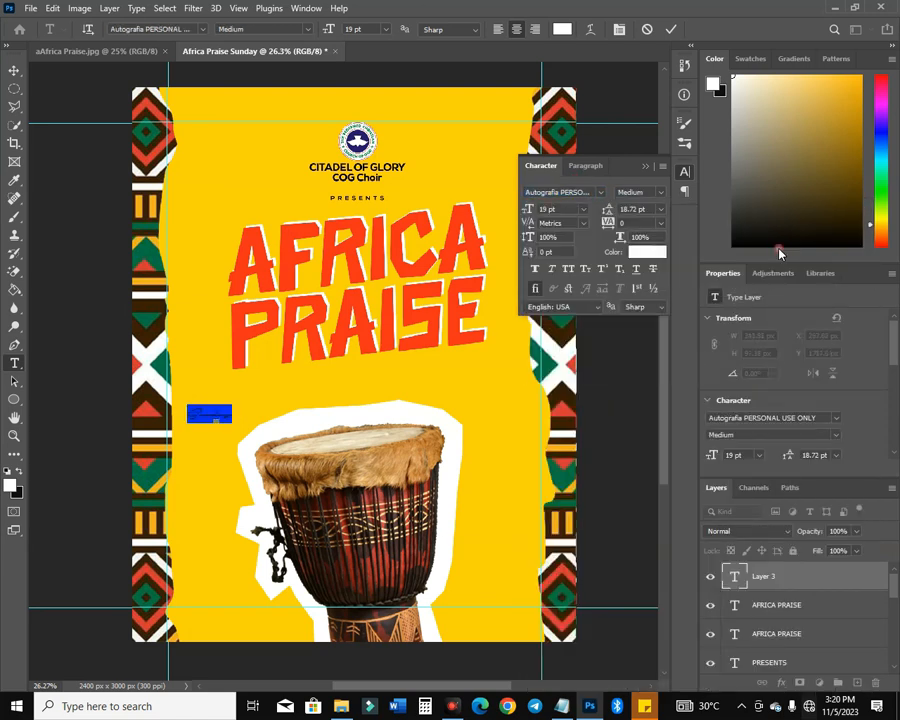
left_click(14, 70)
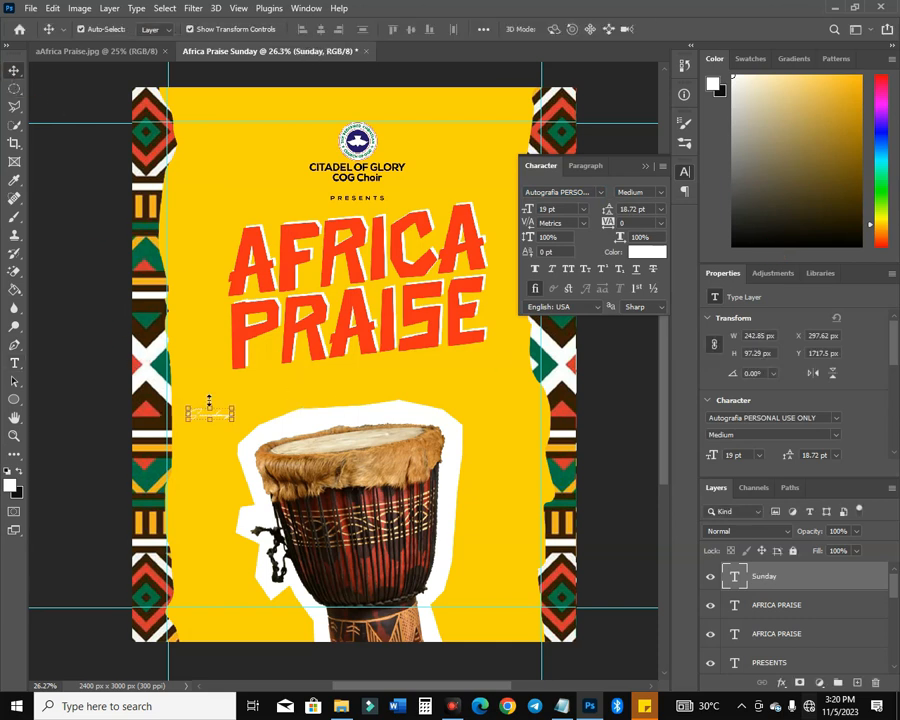
Enlarge the Sunday text to about 128.87 pt across the title's lower edge and skew it vertically about -6.15°
left_click_drag(230, 410, 490, 297)
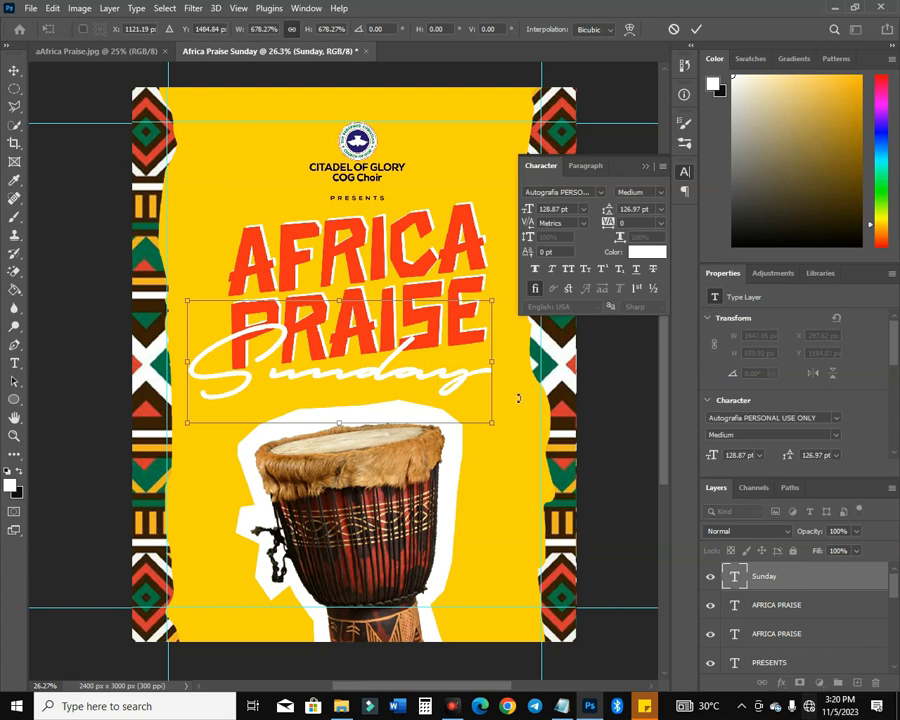
left_click_drag(493, 364, 462, 372)
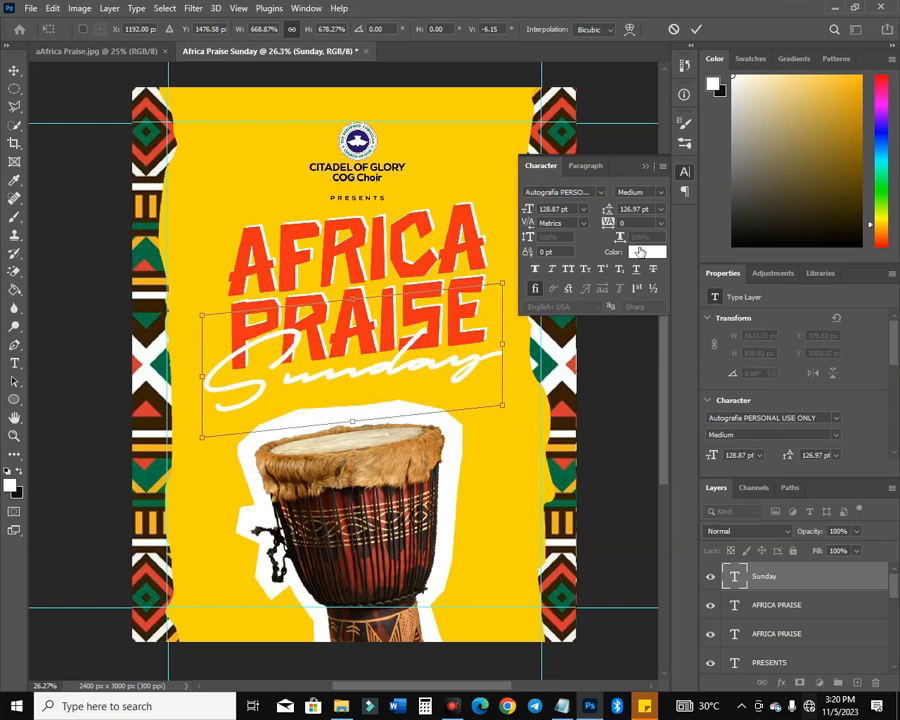
left_click(695, 30)
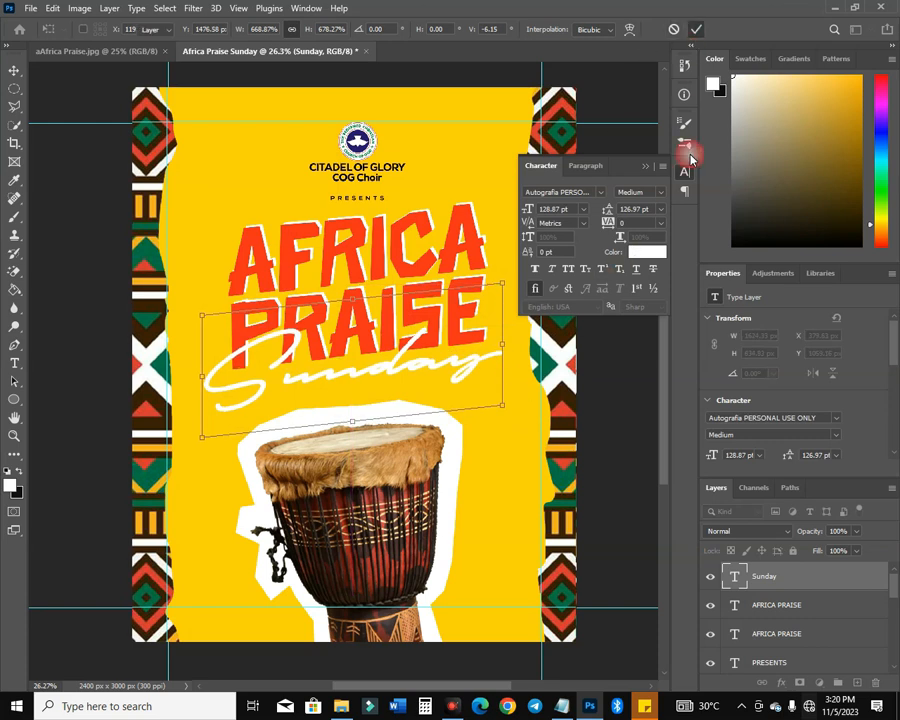
Set the Sunday text color to the dark brown 3a1f02 sampled from the background pattern
left_click(647, 251)
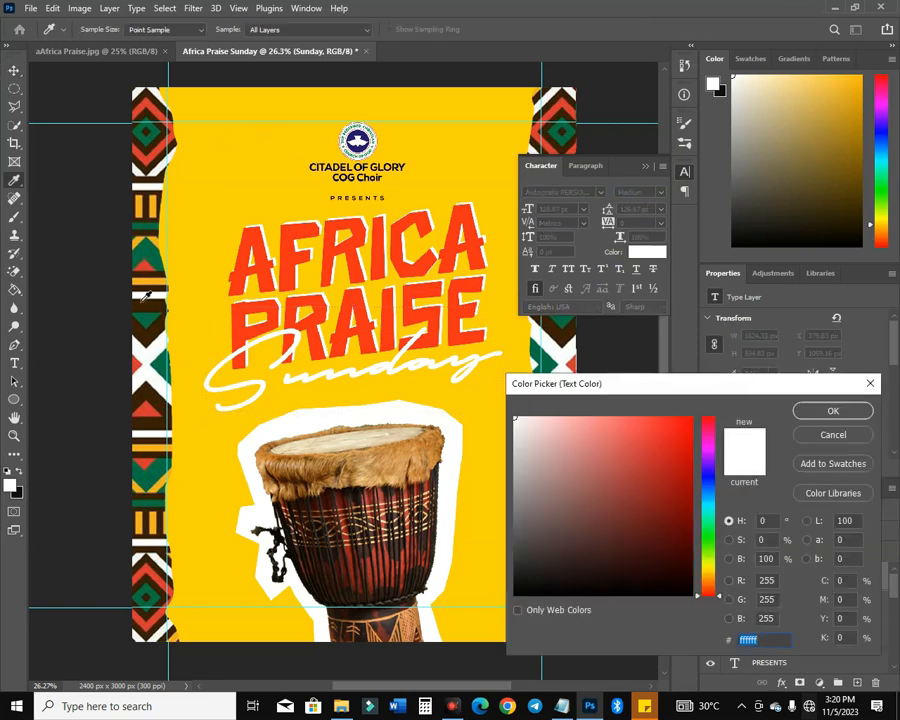
left_click(170, 328)
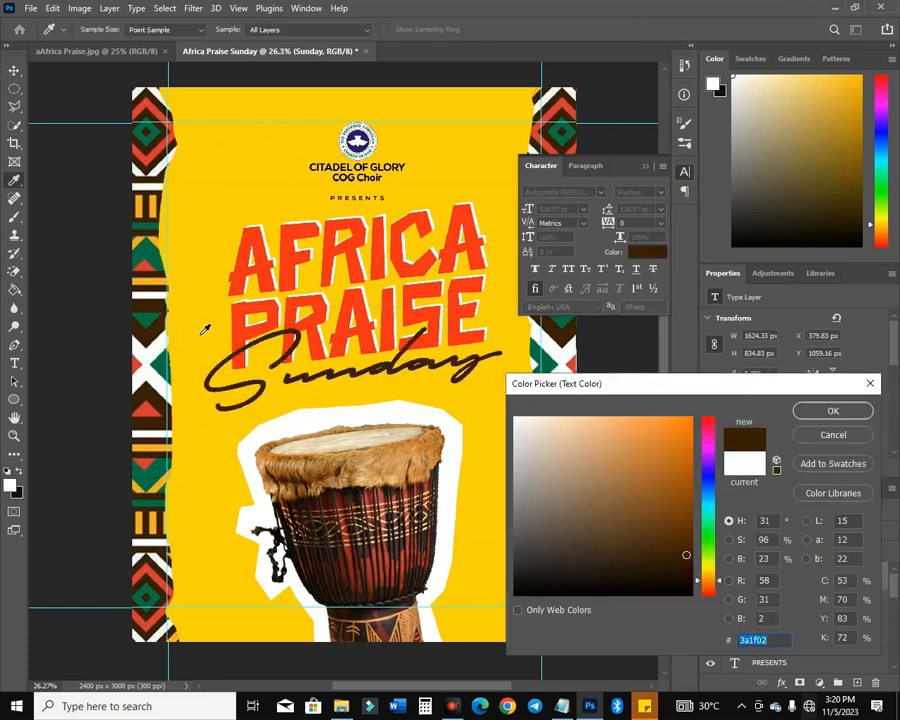
left_click(818, 416)
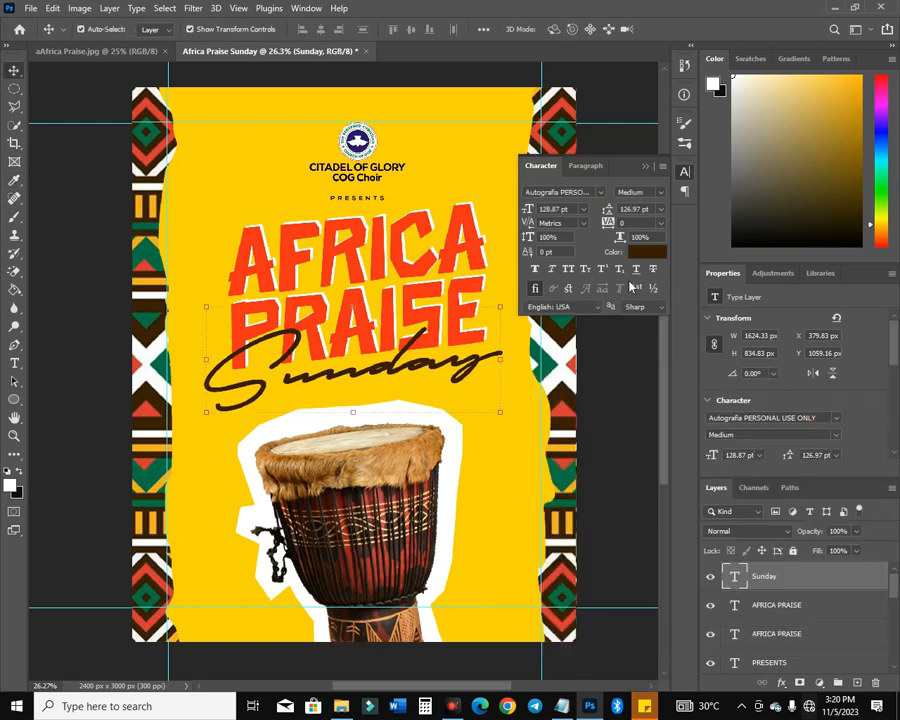
Nudge the Sunday text about 15 px right and 4 px up, try faux bold and remove it again, and deselect the text
left_click(536, 270)
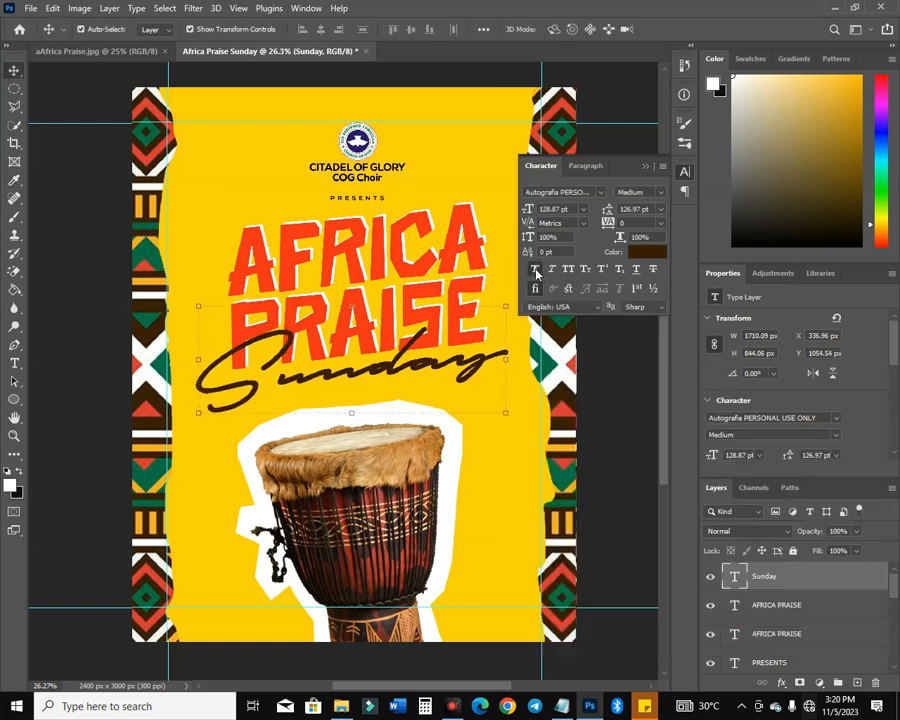
key("Right")
key("Right")
key("Right")
key("Right")
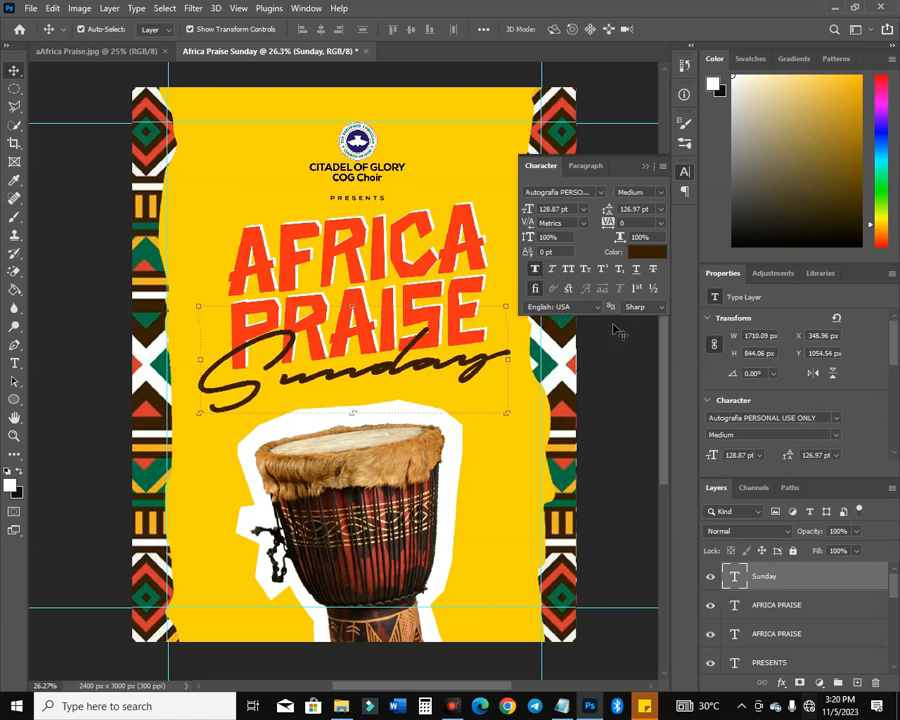
key("Right")
key("Right")
key("Right")
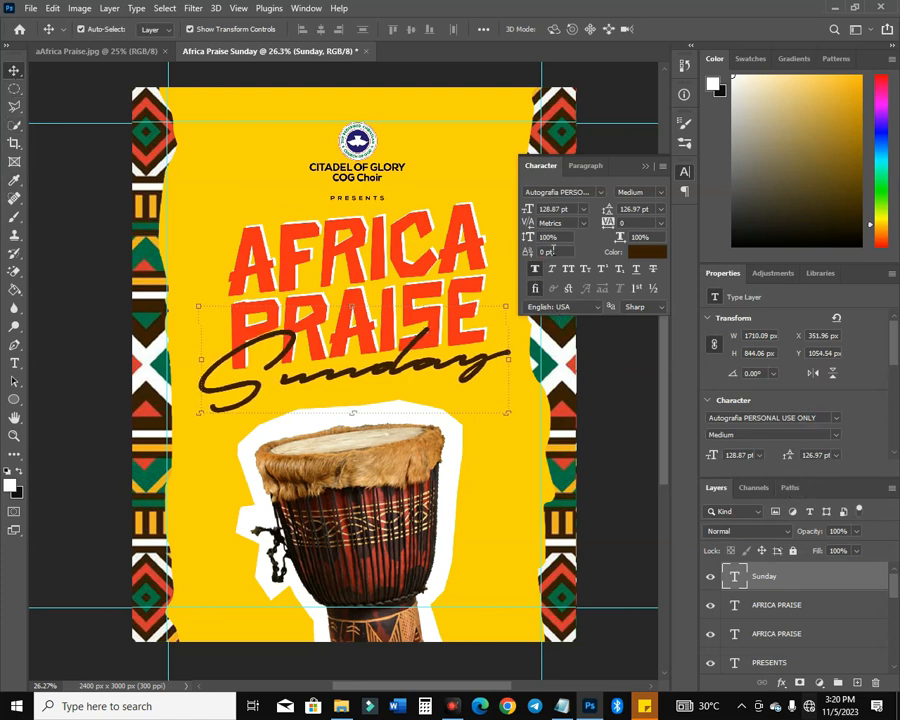
left_click(537, 270)
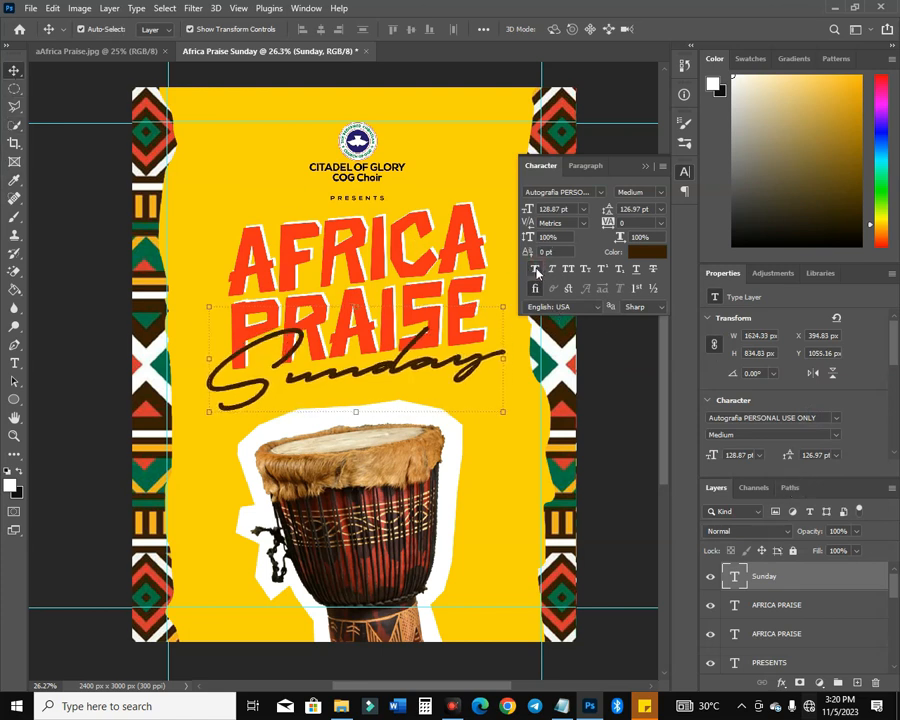
left_click(348, 88)
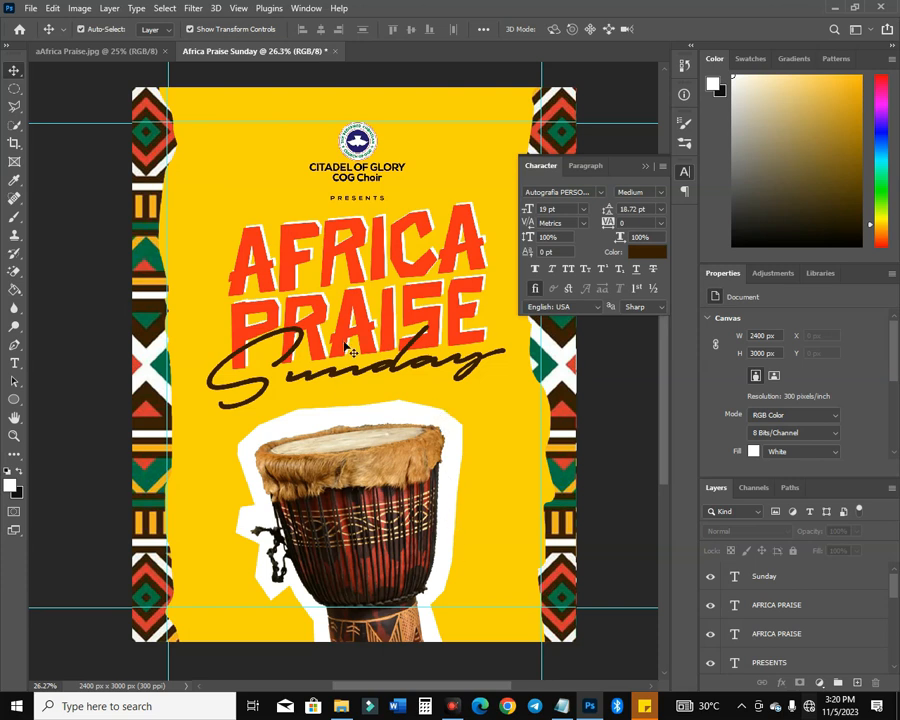
Give Layer 1, the yellow torn-paper layer, a yellow color label and toggle its visibility to check it
left_click_drag(251, 99, 394, 156)
scroll(808, 591, "down", 3)
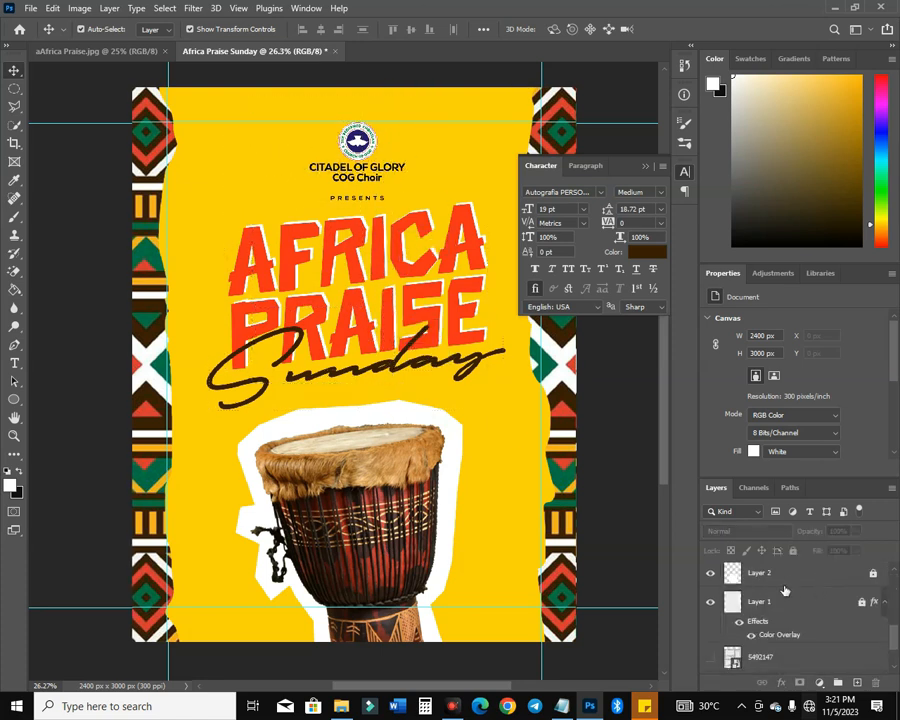
scroll(510, 400, "down", 1)
scroll(789, 608, "down", 2)
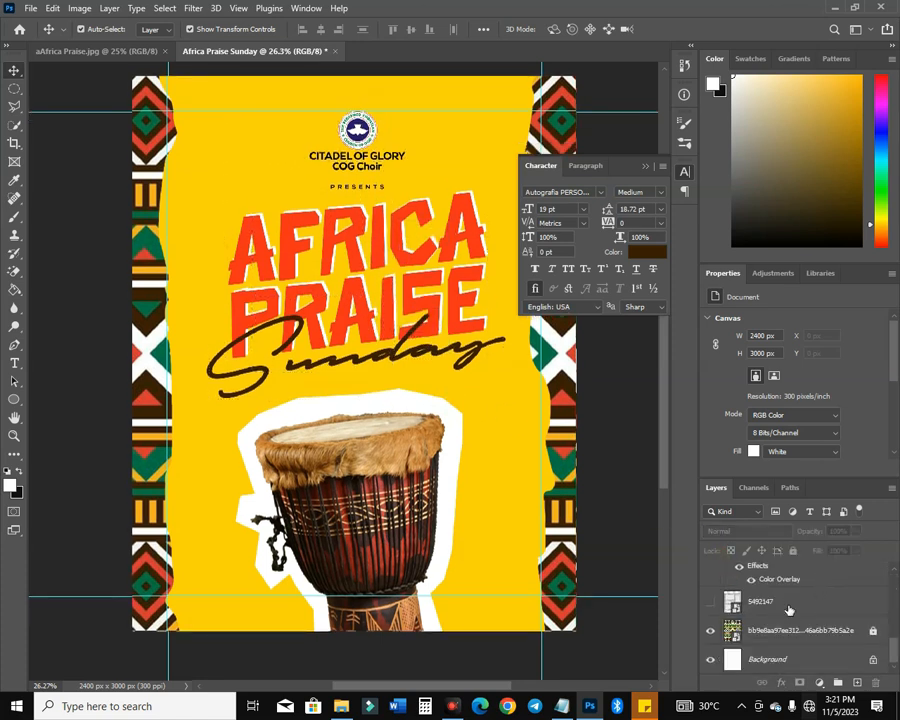
scroll(789, 610, "up", 2)
left_click(793, 606)
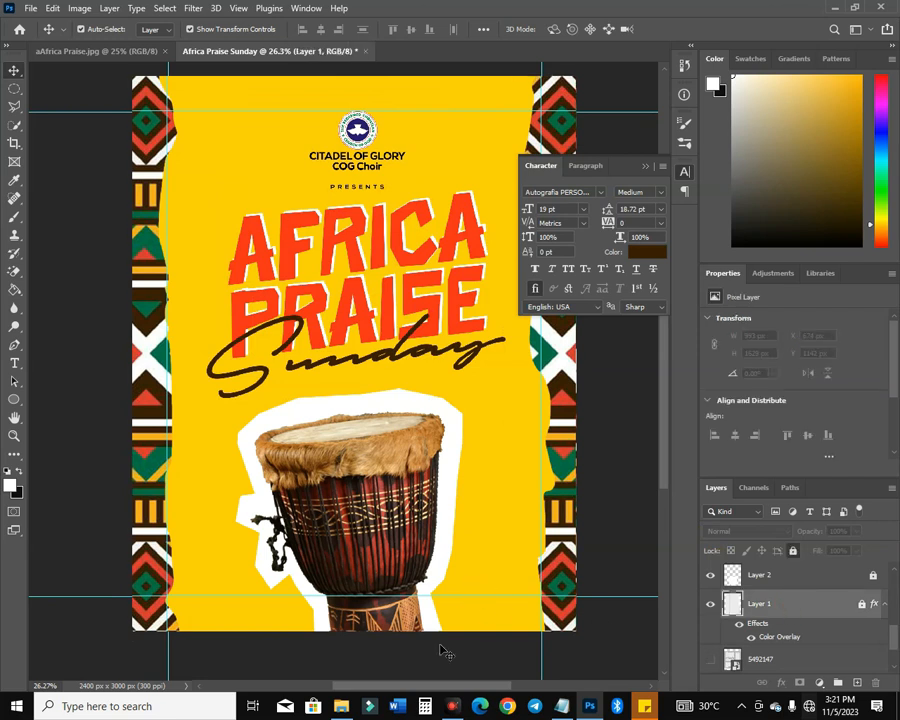
right_click(822, 617)
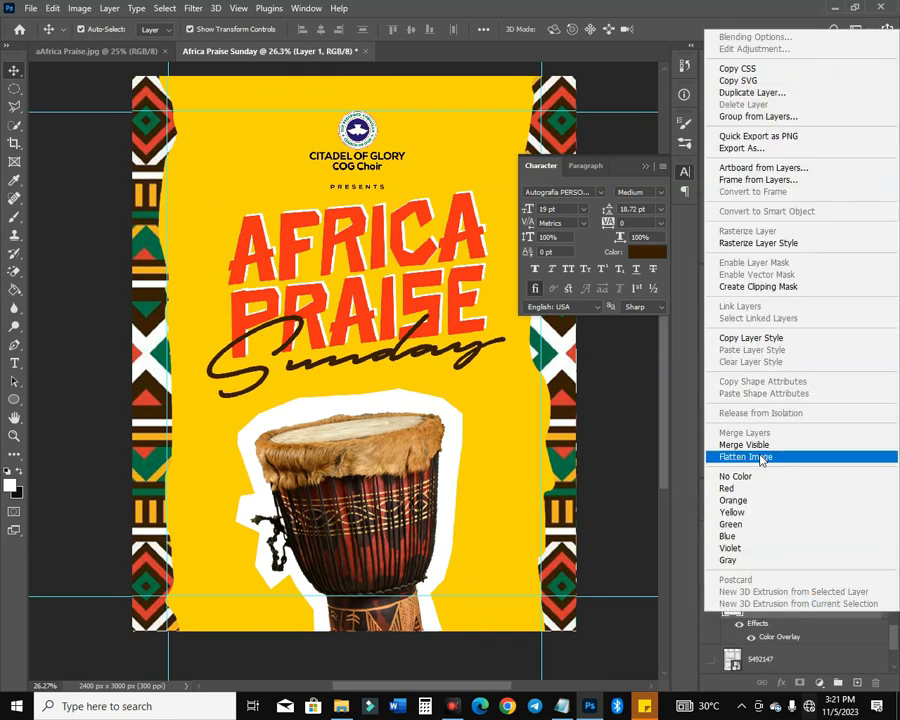
left_click(762, 512)
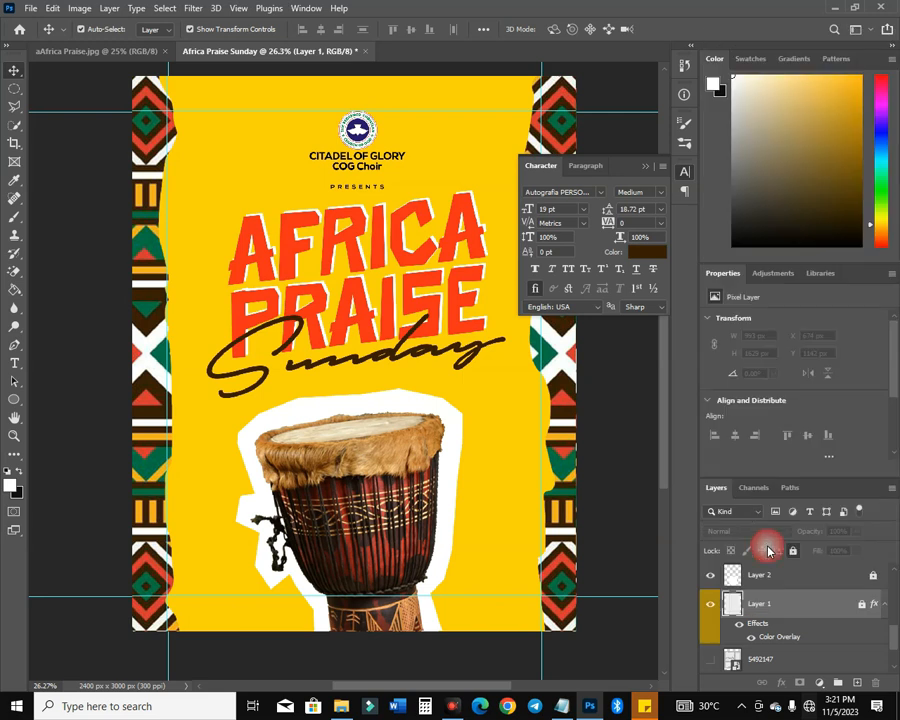
left_click(710, 605)
left_click(710, 605)
Place the orange-and-black African pattern image from the Africa Praise folder above Layer 1, scaled to about 2176 × 3030 px
key("alt+Tab")
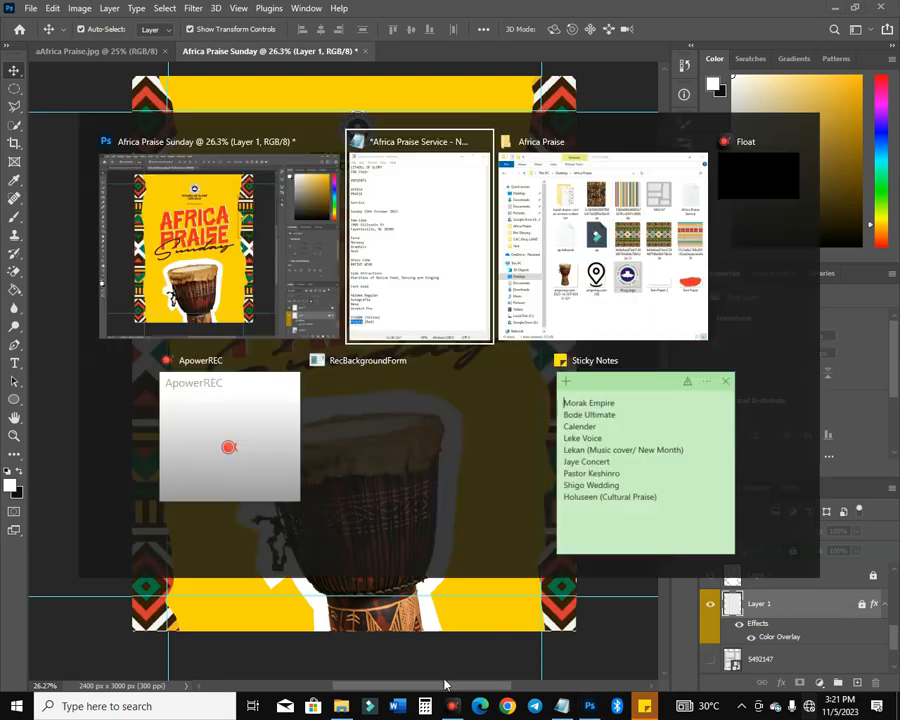
left_click(595, 237)
left_click_drag(257, 180, 492, 616)
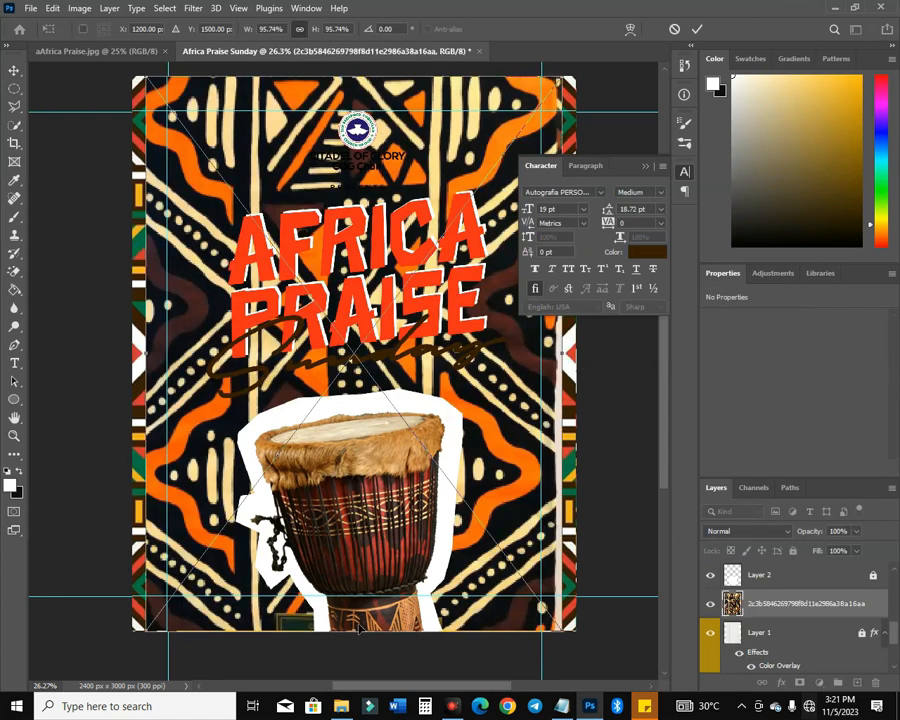
left_click_drag(357, 630, 374, 620)
left_click_drag(358, 93, 357, 73)
key("Return")
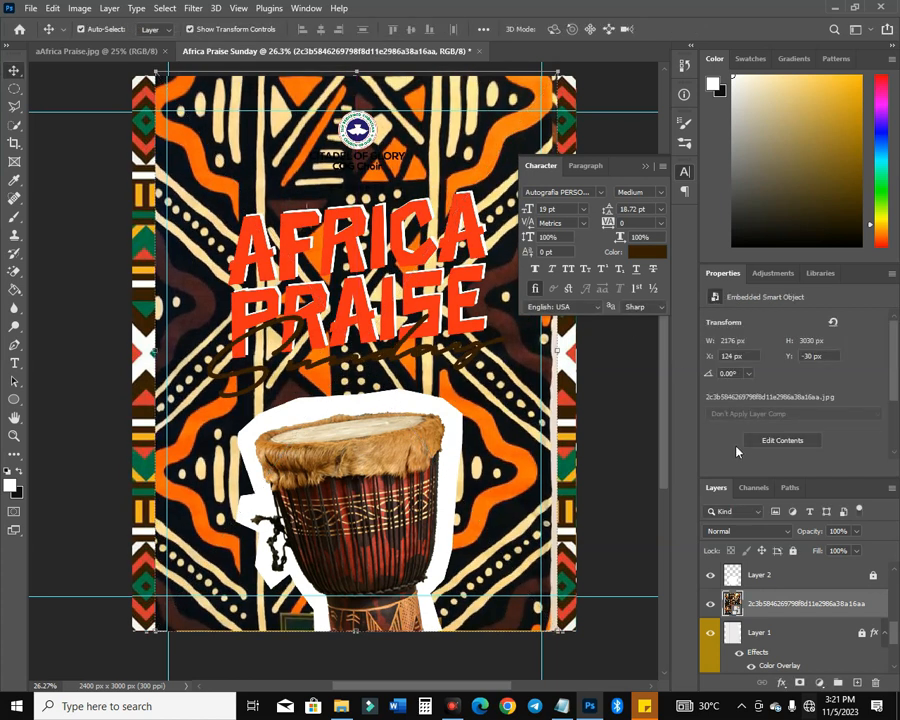
Blend the placed pattern into the yellow panel with Overlay mode at 12% opacity and lock its layer
left_click(750, 531)
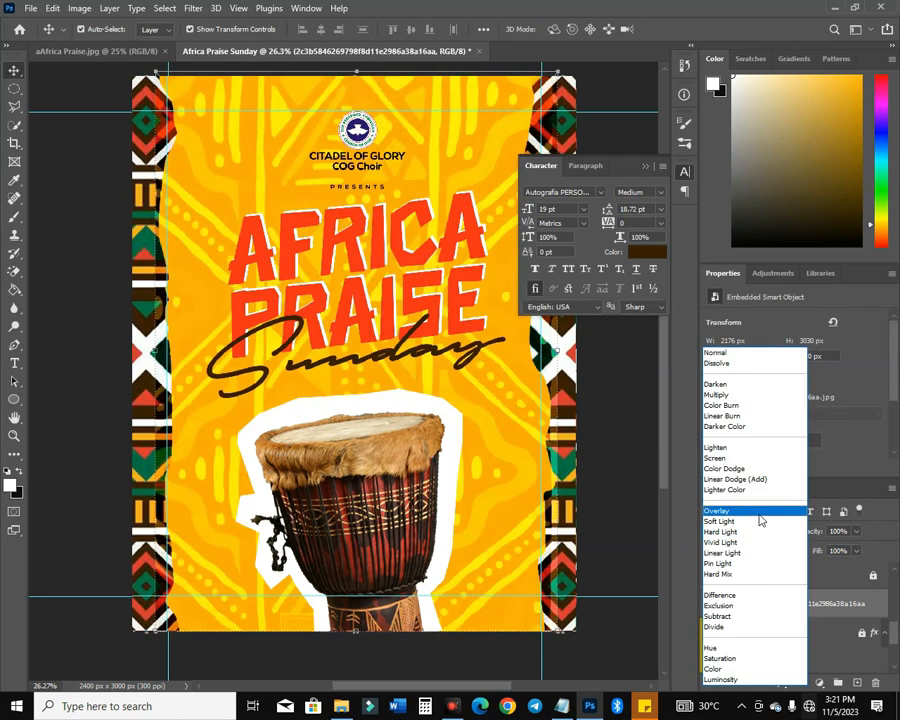
left_click(760, 516)
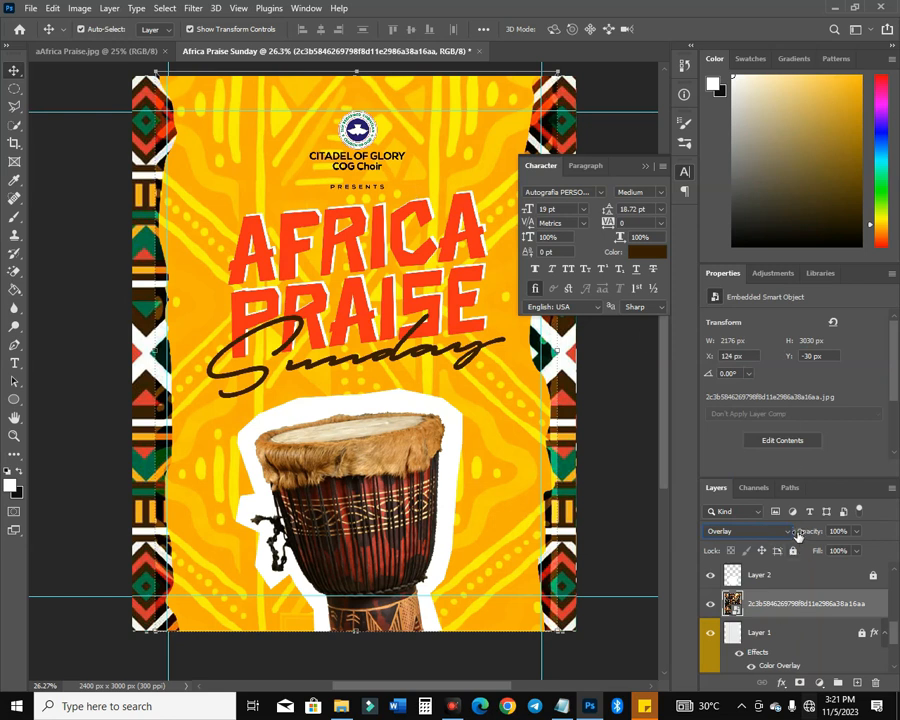
left_click_drag(814, 536, 771, 539)
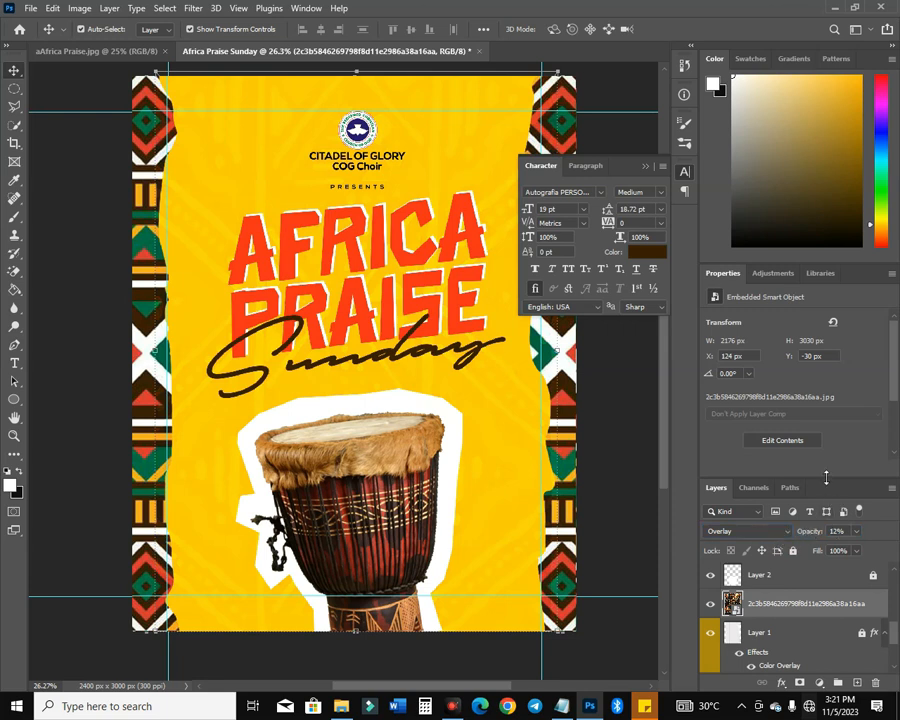
key("ctrl+slash")
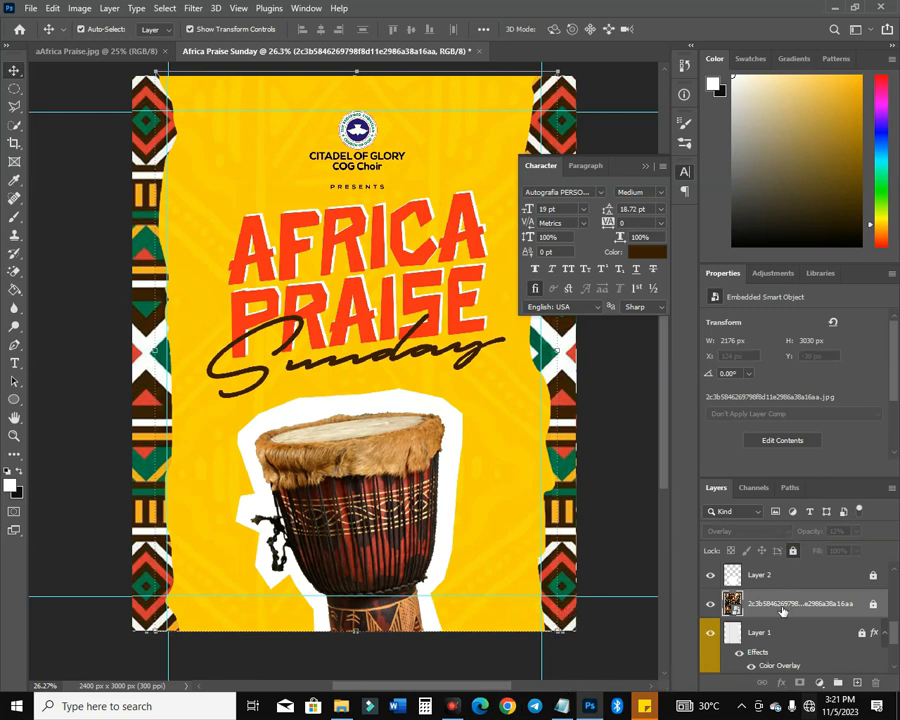
Group all layers from the pngwing drum layer down to the lowest pattern image, leaving out the locked Background layer
scroll(777, 615, "up", 1)
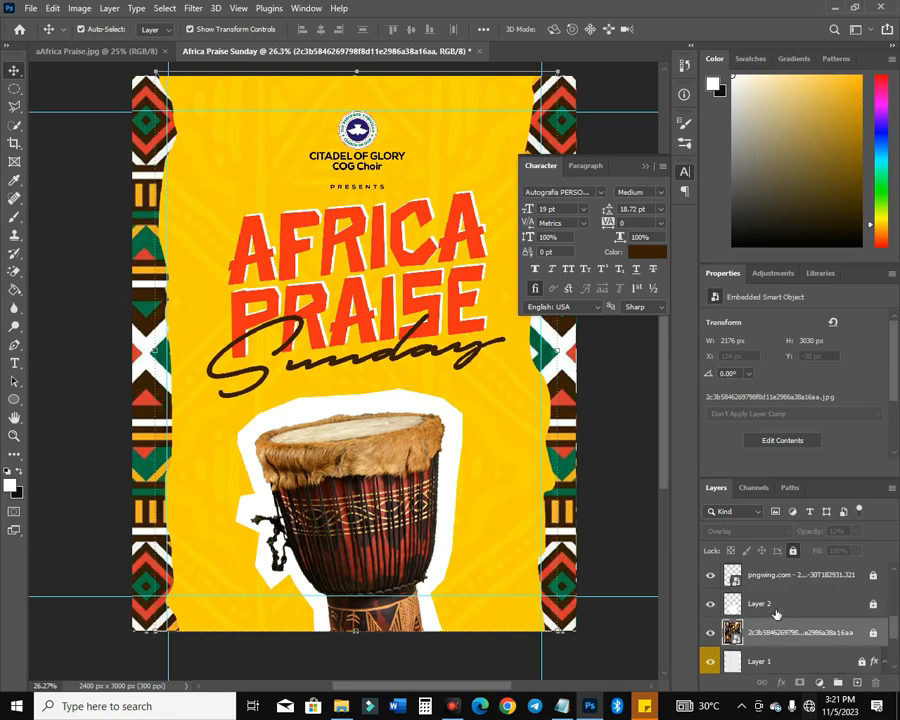
left_click(779, 606)
left_click(788, 579)
scroll(800, 615, "down", 4)
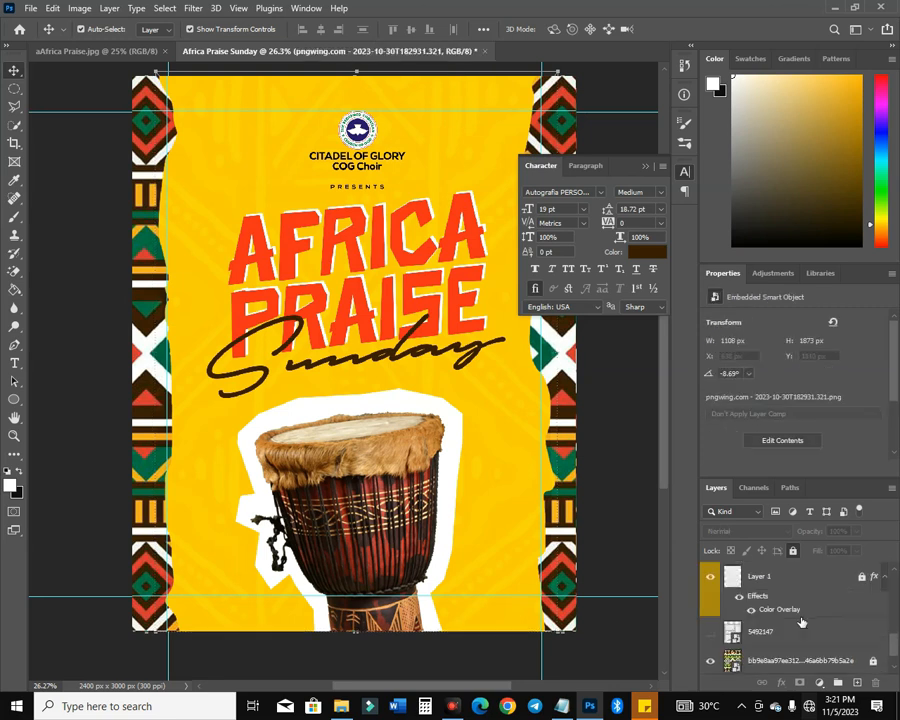
left_click(802, 630, "shift")
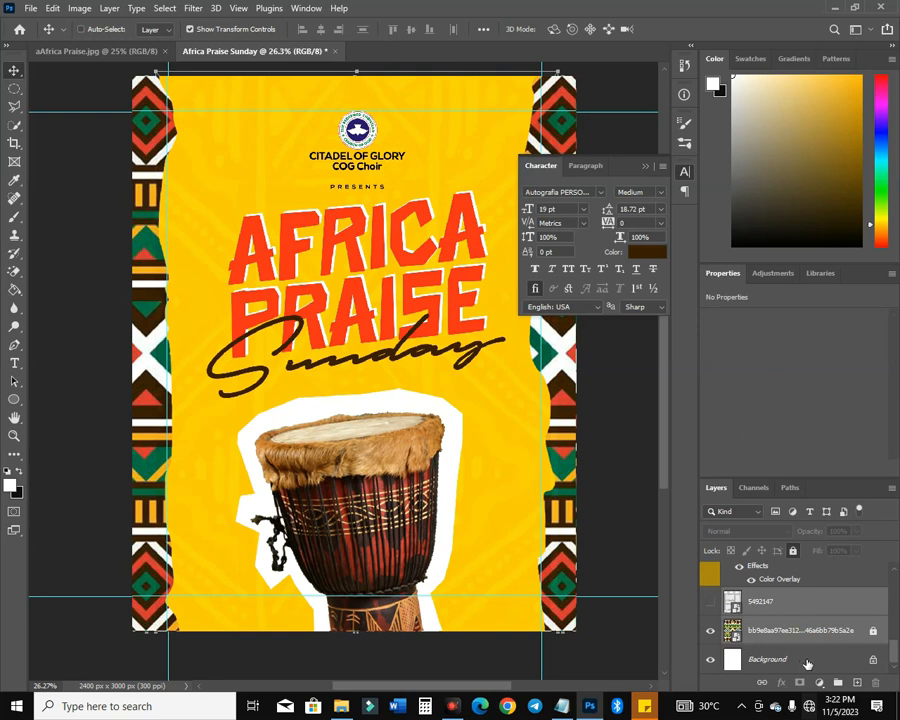
key("ctrl+g")
Rename the new layer group as Background and hide it to check its contents
double_click(763, 636)
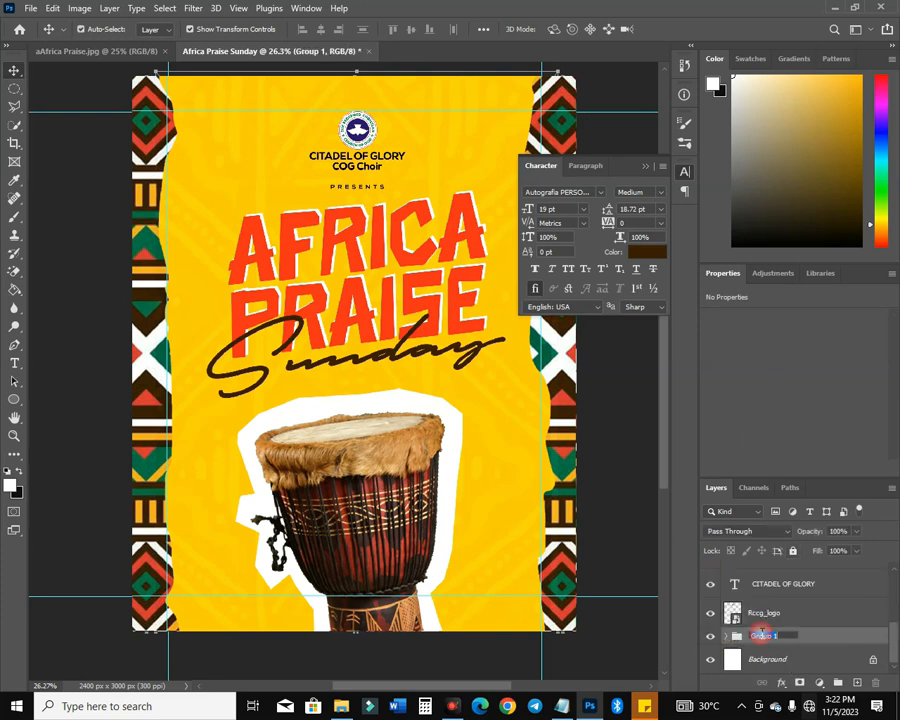
type("Background")
left_click(811, 637)
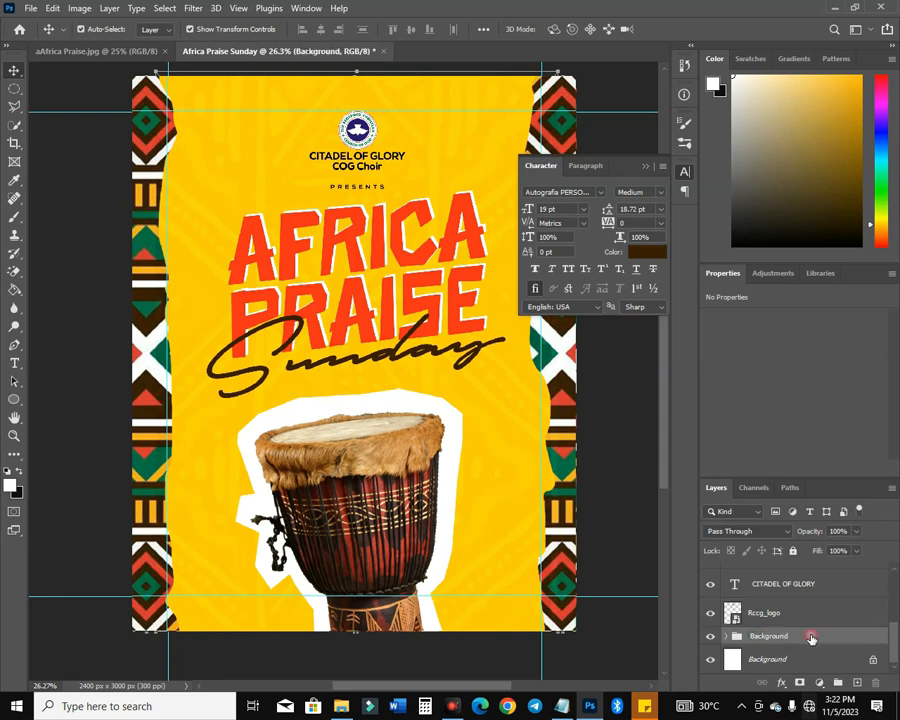
left_click(710, 637)
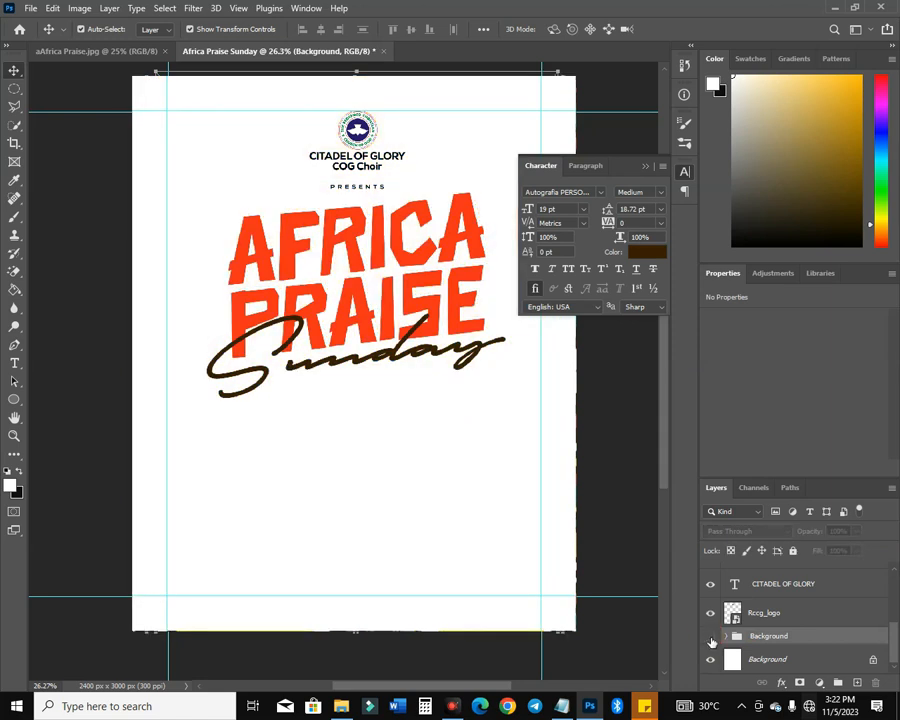
Show the Background group again and place the Torn Paper 2 image across the lower part of the drum, scaled to about 64%
left_click(710, 637)
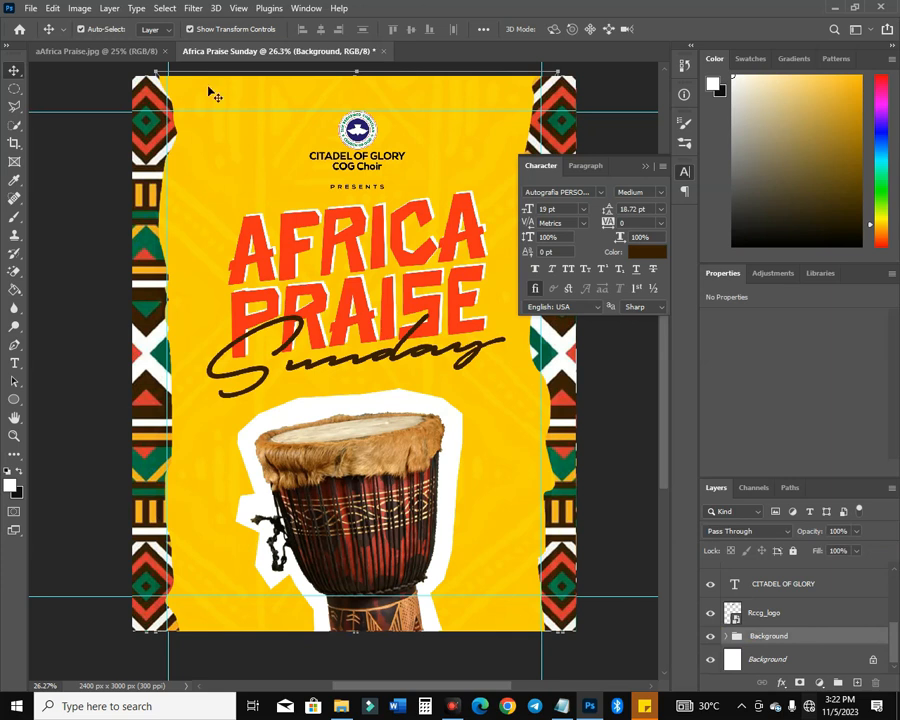
left_click(341, 706)
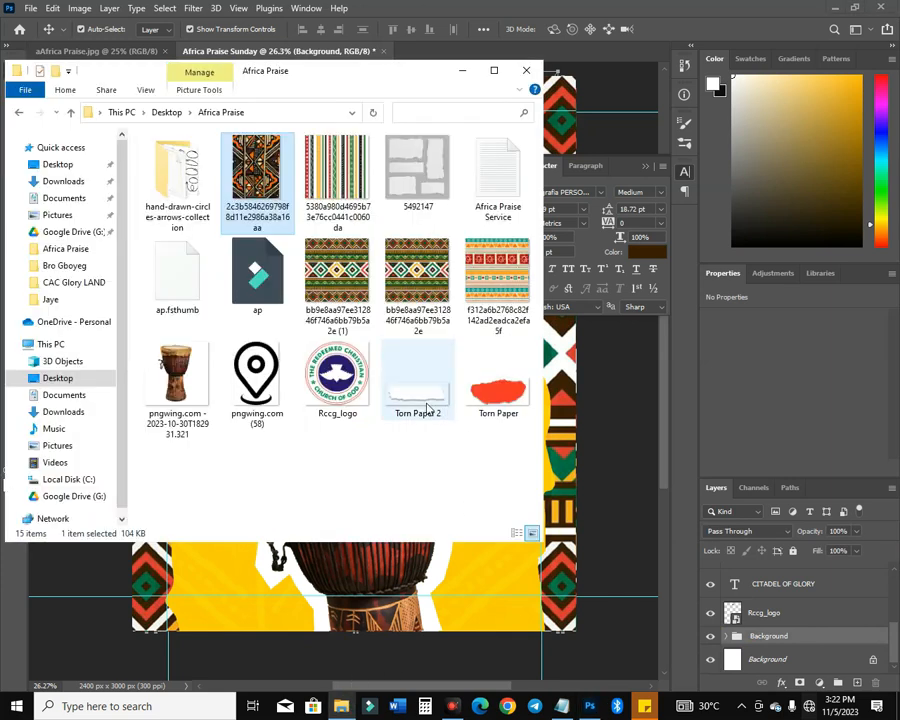
left_click(502, 482)
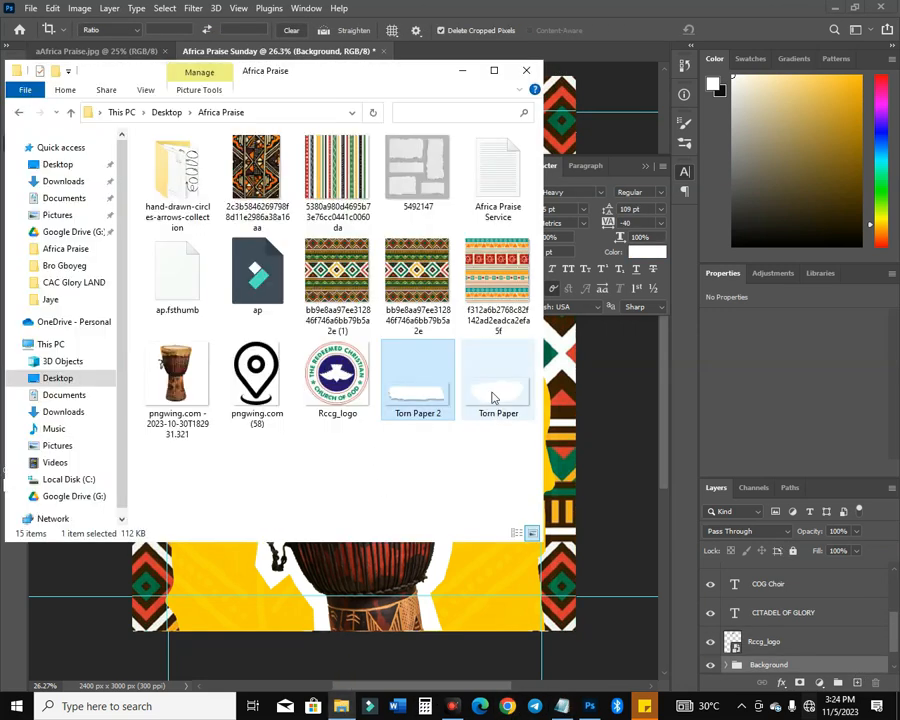
left_click_drag(417, 385, 502, 600)
left_click_drag(362, 294, 354, 551)
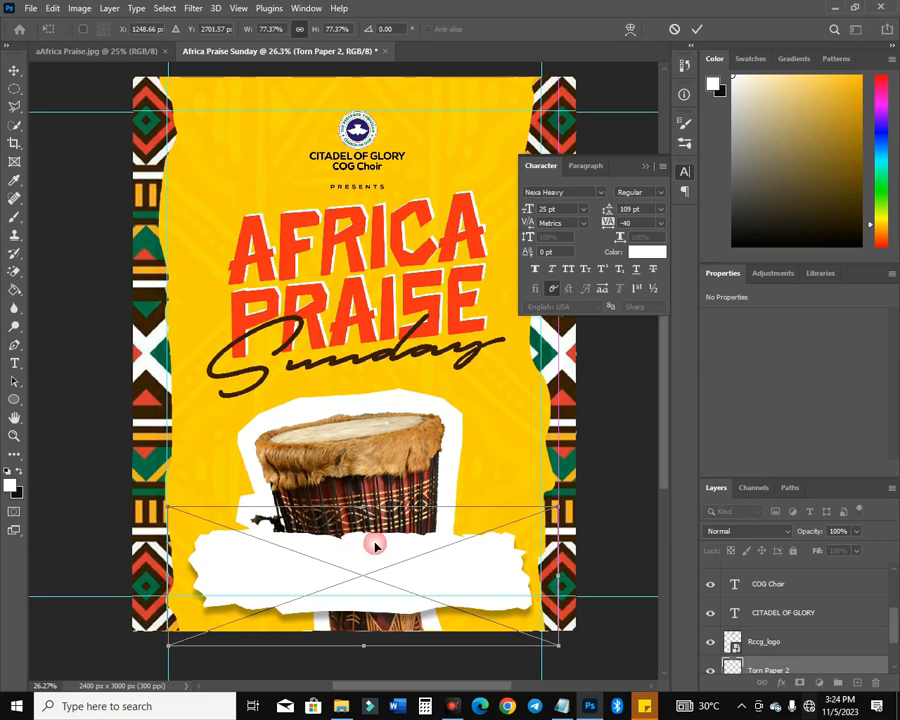
left_click_drag(362, 508, 345, 567)
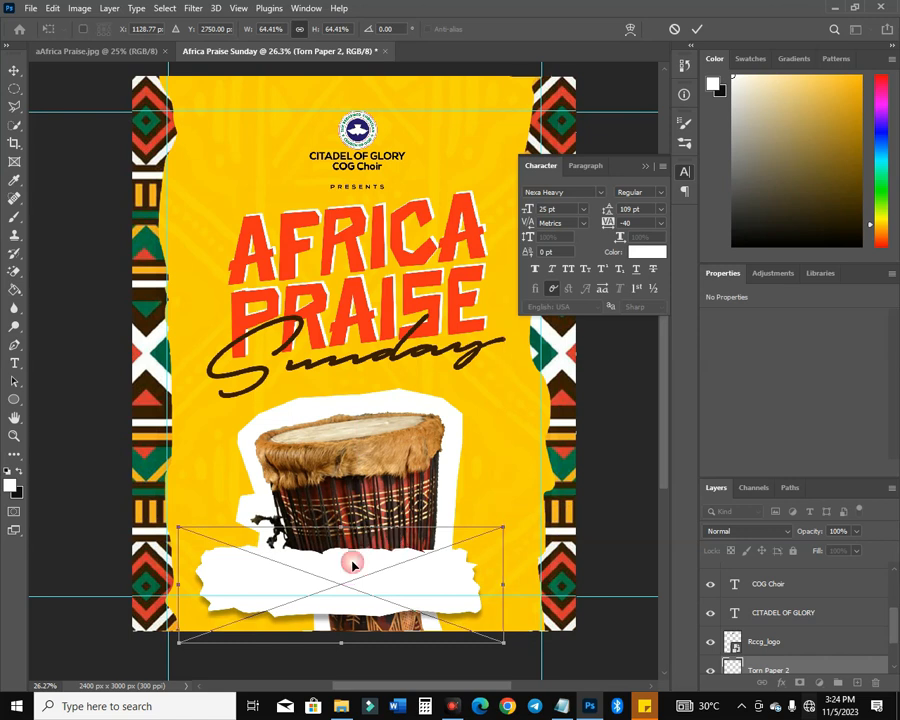
key("Return")
key("c")
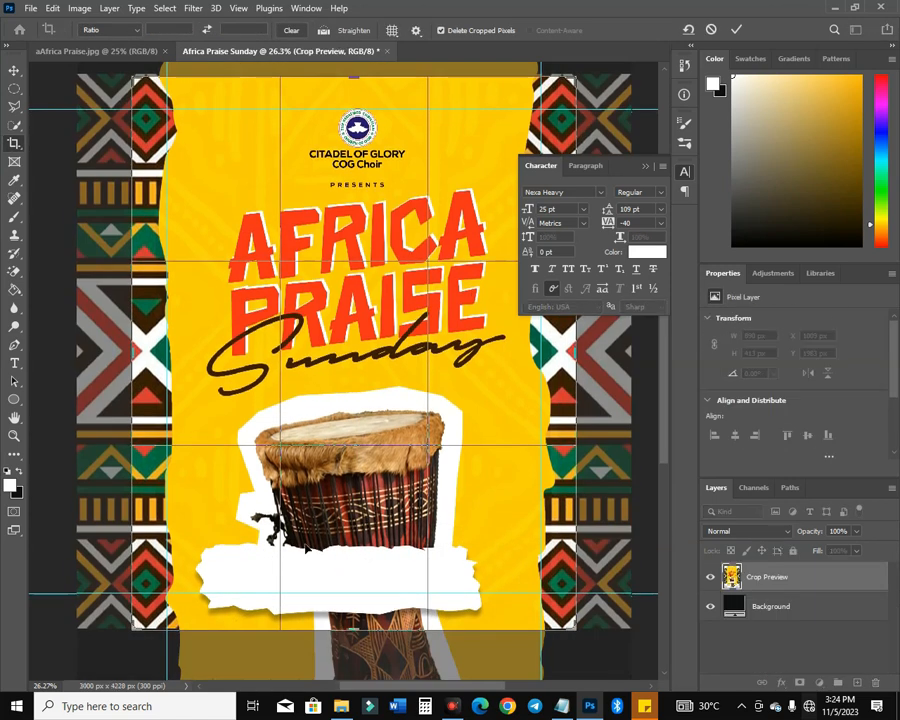
left_click(13, 71)
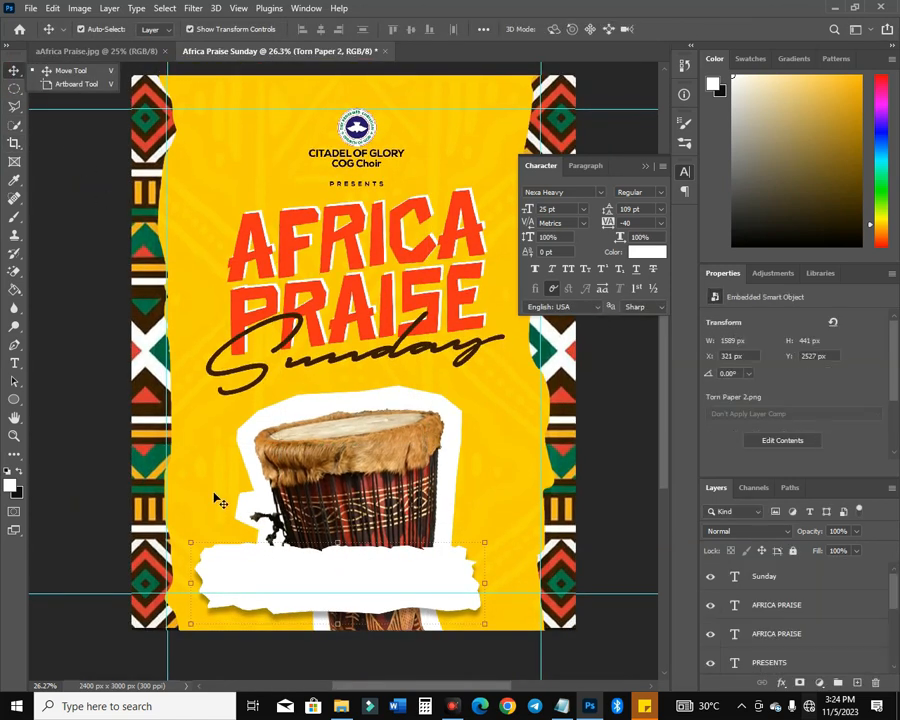
Draw a circle about 498 px in diameter over the right end of the torn-paper strip, at about X 1661, Y 2453 px
left_click(14, 398)
left_click_drag(449, 530, 536, 638)
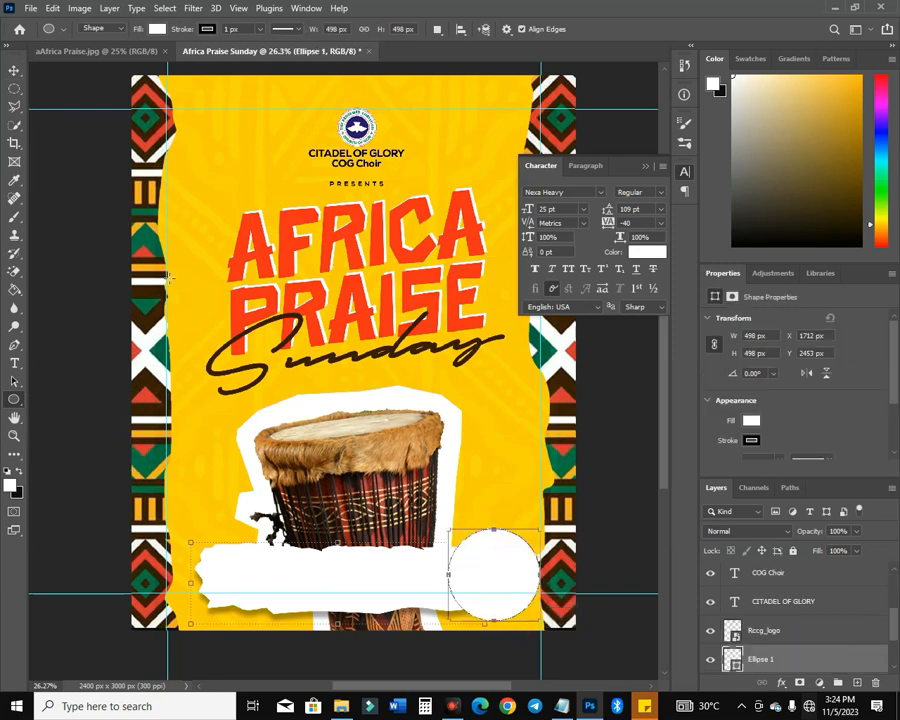
left_click(14, 70)
left_click_drag(488, 558, 481, 567)
Fill the circle with the title's orange-red and no stroke, and move it up with the torn-paper strip to about X 1632, Y 2390 px
double_click(735, 662)
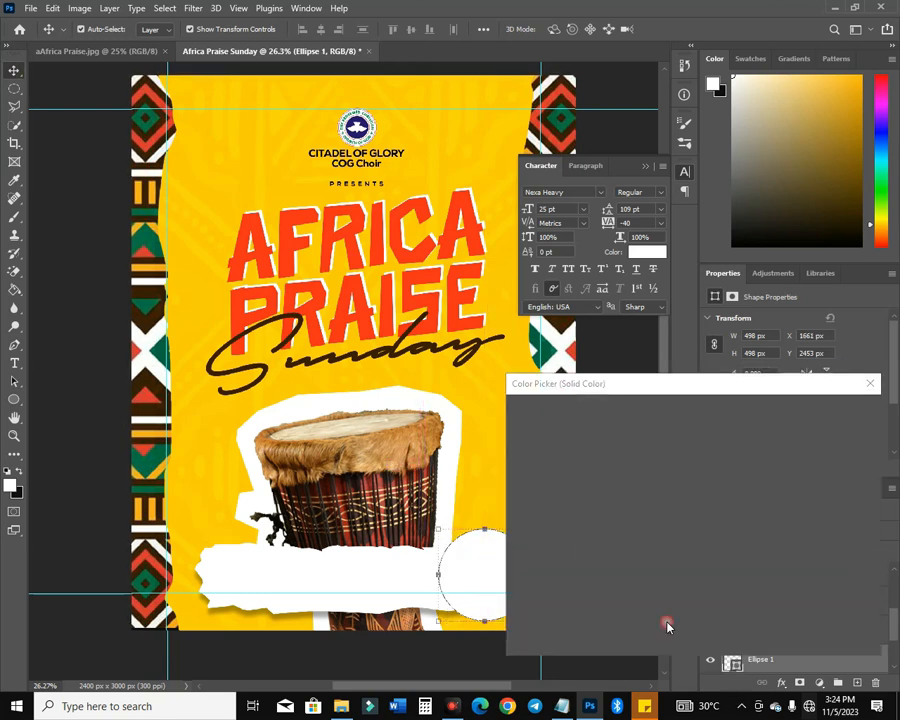
left_click(435, 289)
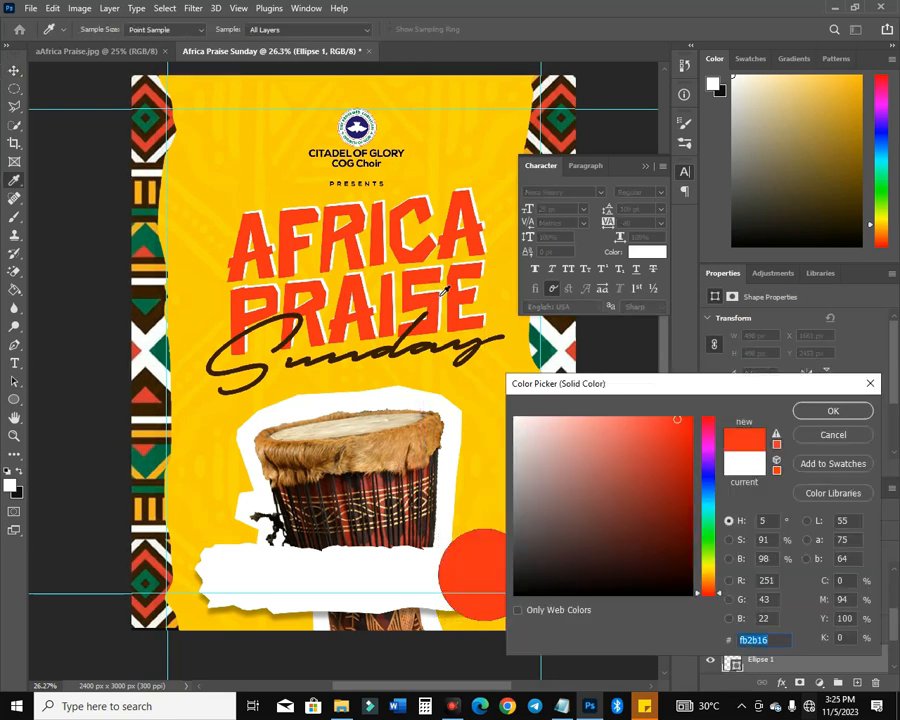
key("Return")
left_click(751, 441)
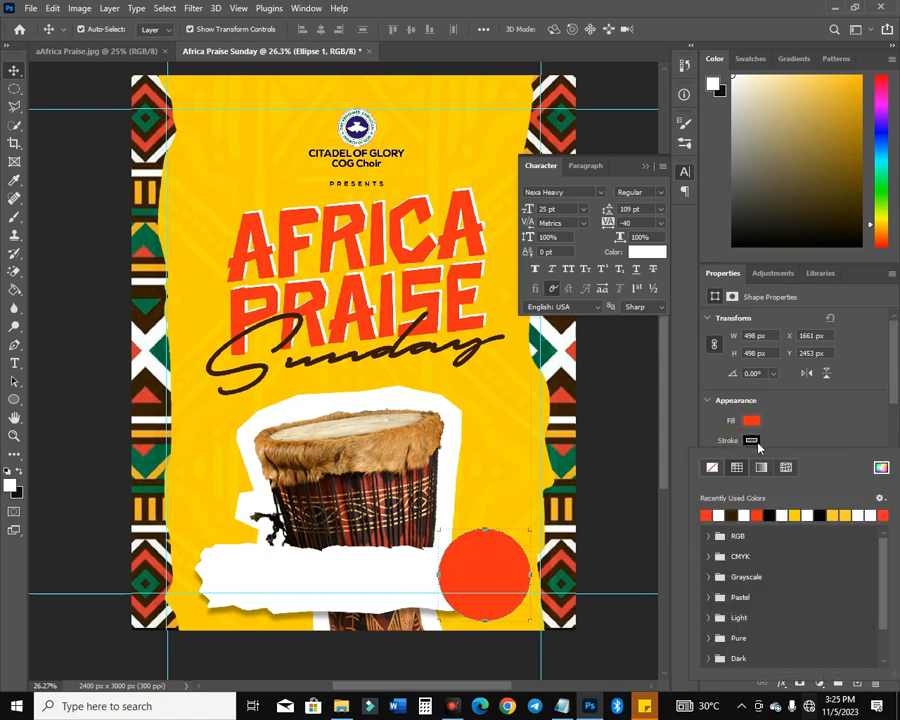
left_click(713, 466)
mouse_move(500, 580)
left_mouse_down()
mouse_move(500, 568)
mouse_move(466, 579)
mouse_move(468, 570)
left_mouse_up()
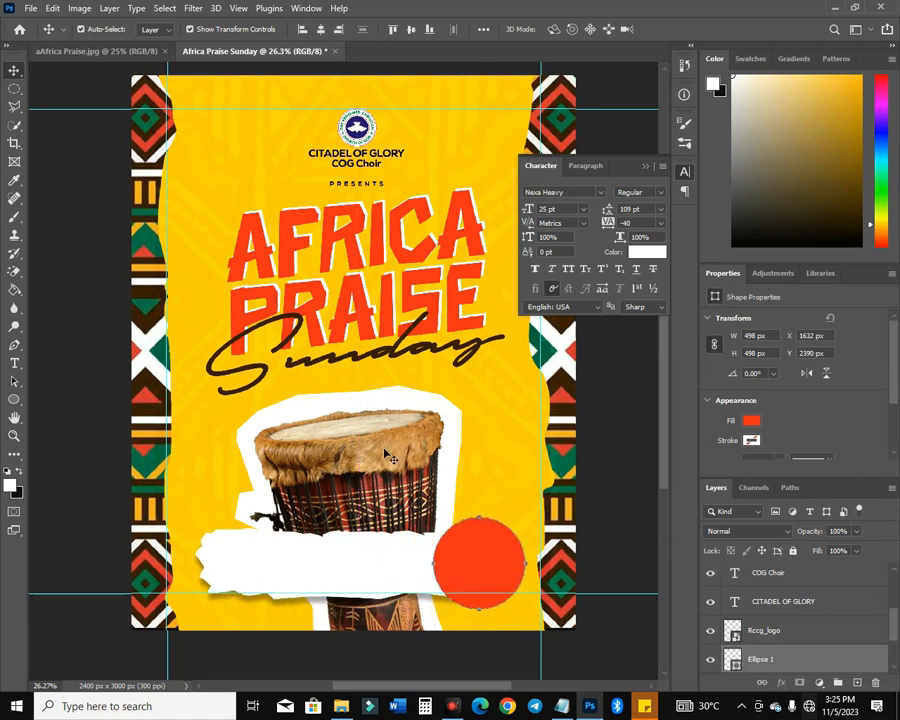
left_click(612, 553)
Unlock the pngwing drum layer and Layer 2 inside the Background group
scroll(771, 624, "down", 3)
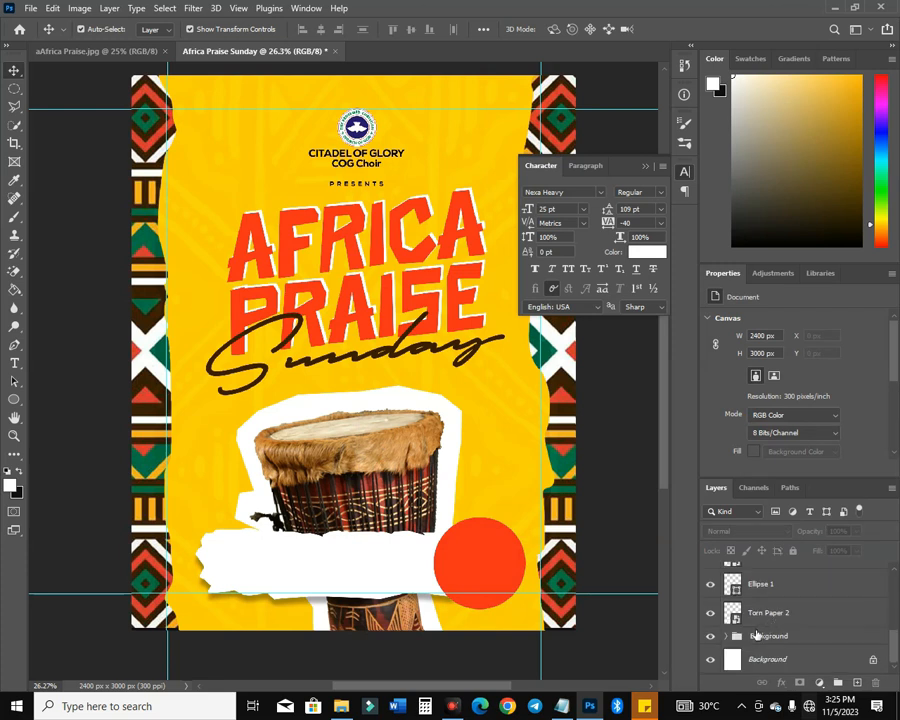
left_click(728, 637)
scroll(768, 638, "down", 3)
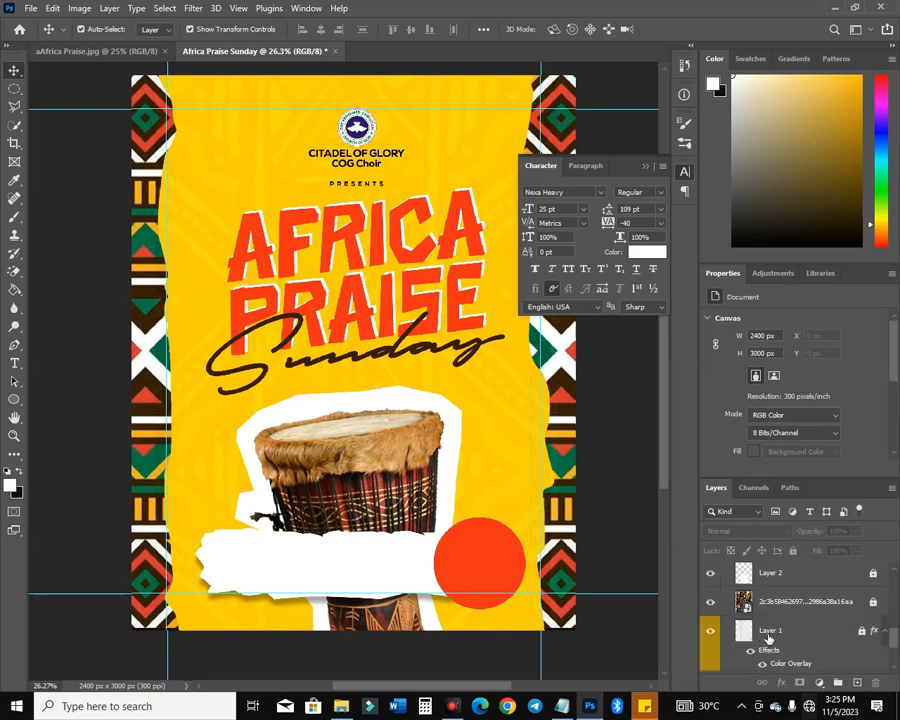
scroll(876, 584, "up", 1)
left_click(876, 604)
left_click(873, 576)
Move the drum and its white backing together slightly down and right, putting the backing at about X 585, Y 1749 px
left_click(850, 578)
left_click(831, 603, "ctrl")
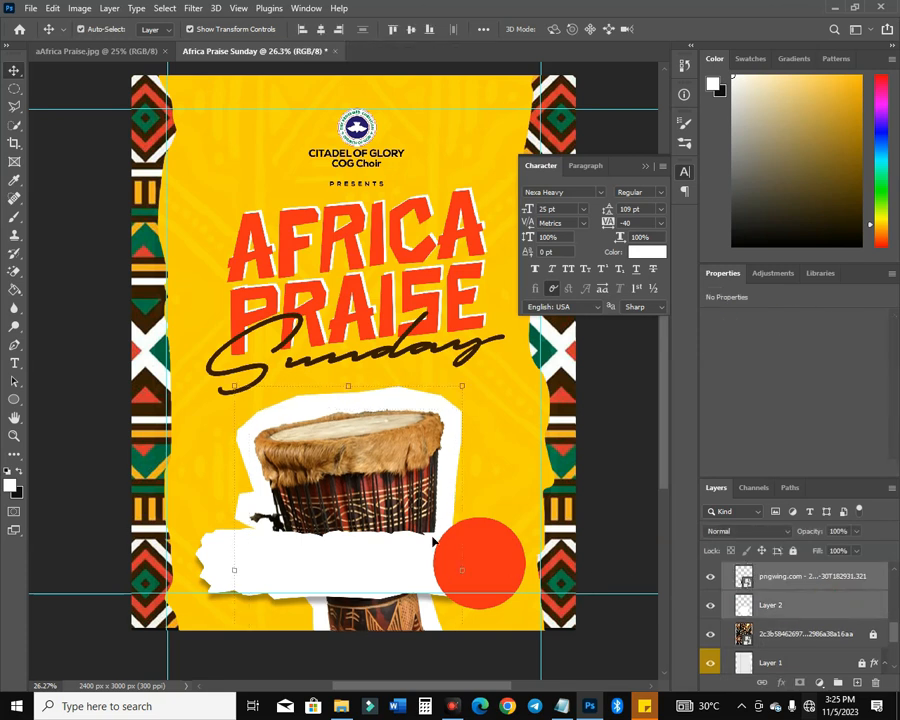
key("shift+Down")
key("shift+Down")
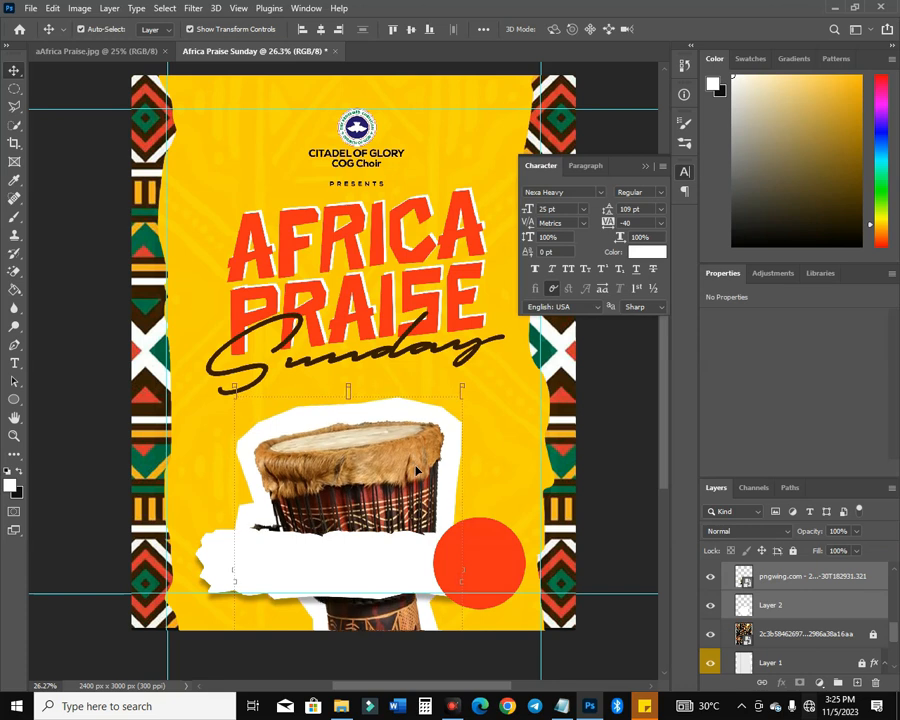
key("shift+Up")
key("shift+Up")
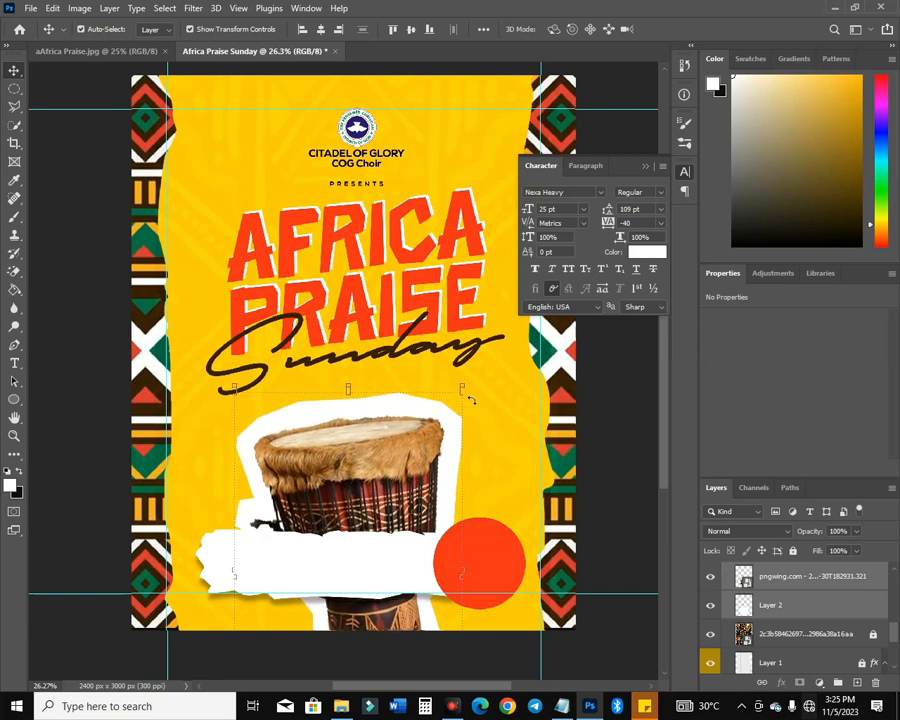
scroll(818, 640, "up", 5)
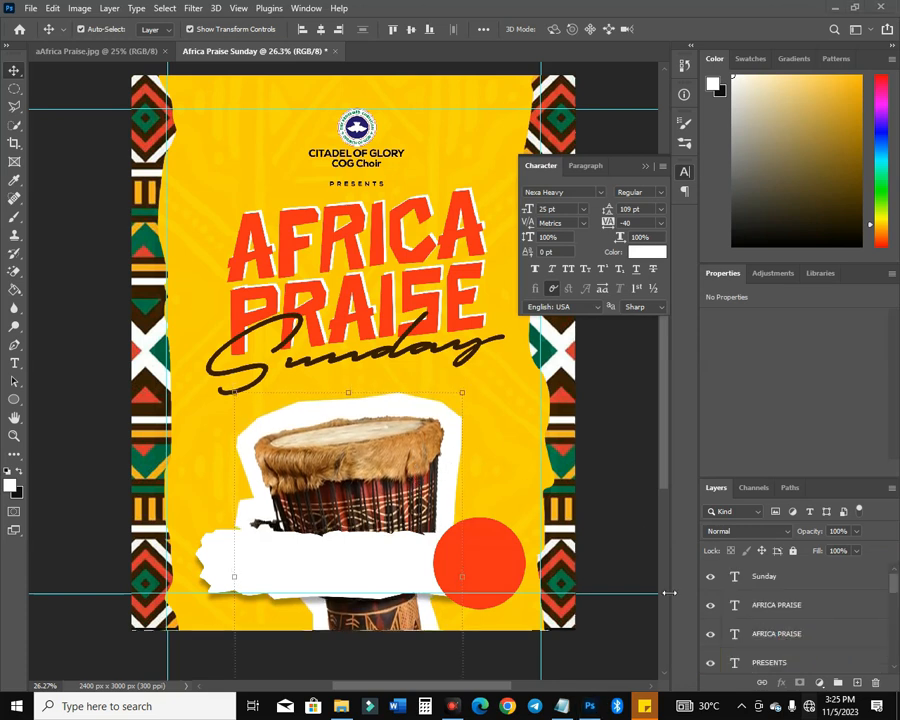
scroll(397, 484, "up", 2)
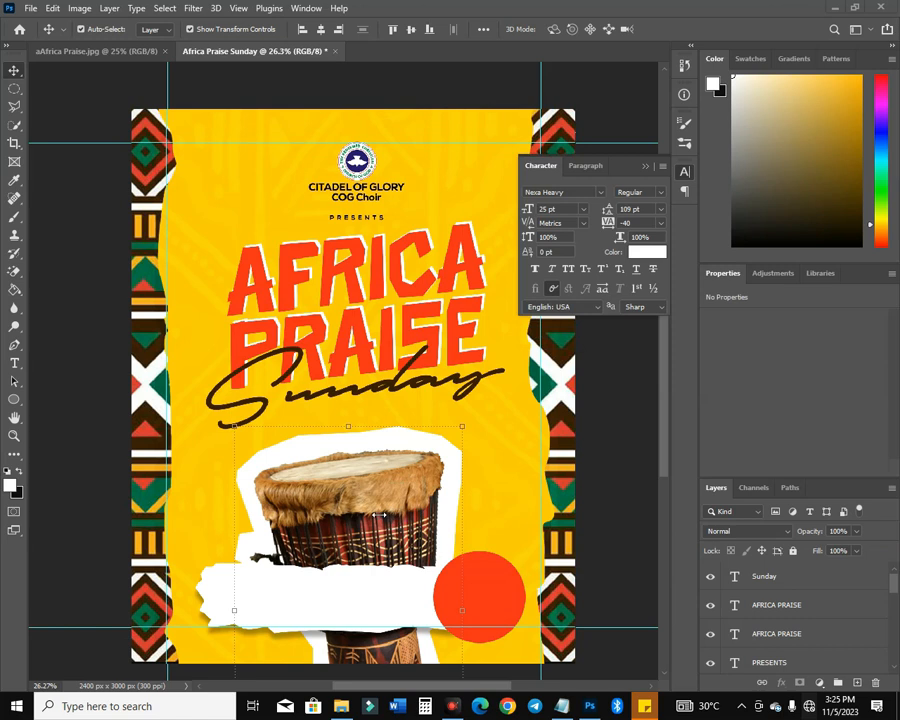
left_click_drag(335, 499, 362, 513)
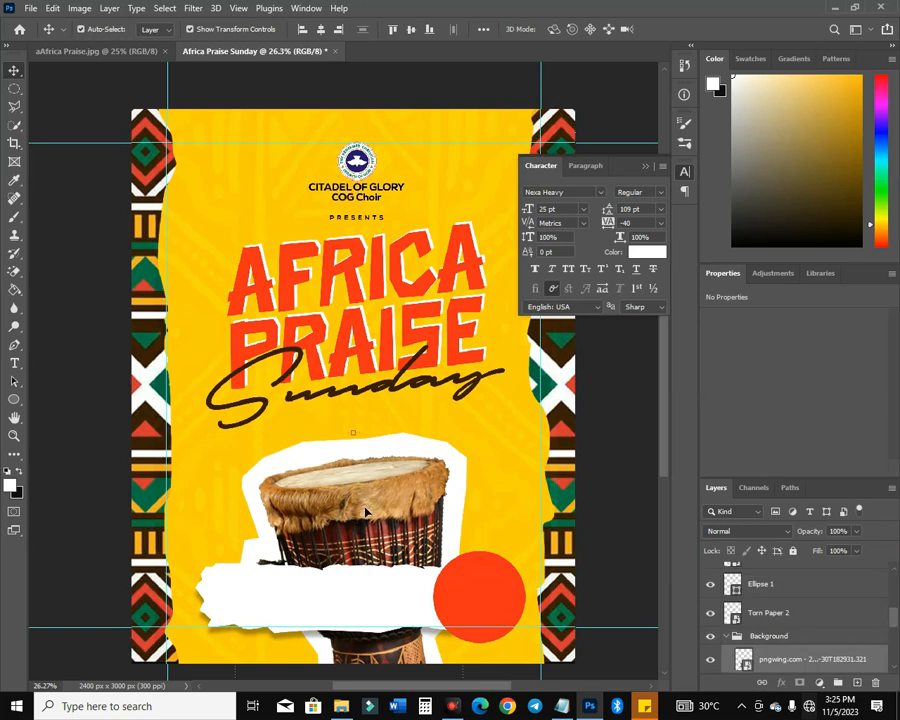
left_click(462, 468)
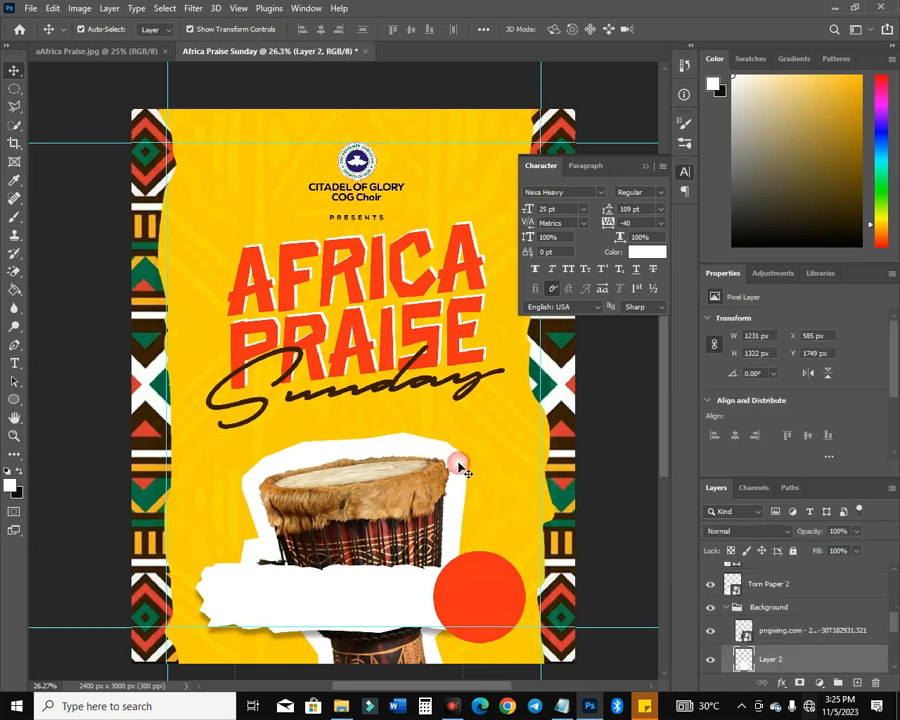
left_click(625, 508)
Move the Sunday text and both AFRICA PRAISE layers down together to about Y 710 px, closer to the drum
left_click_drag(393, 428, 376, 215)
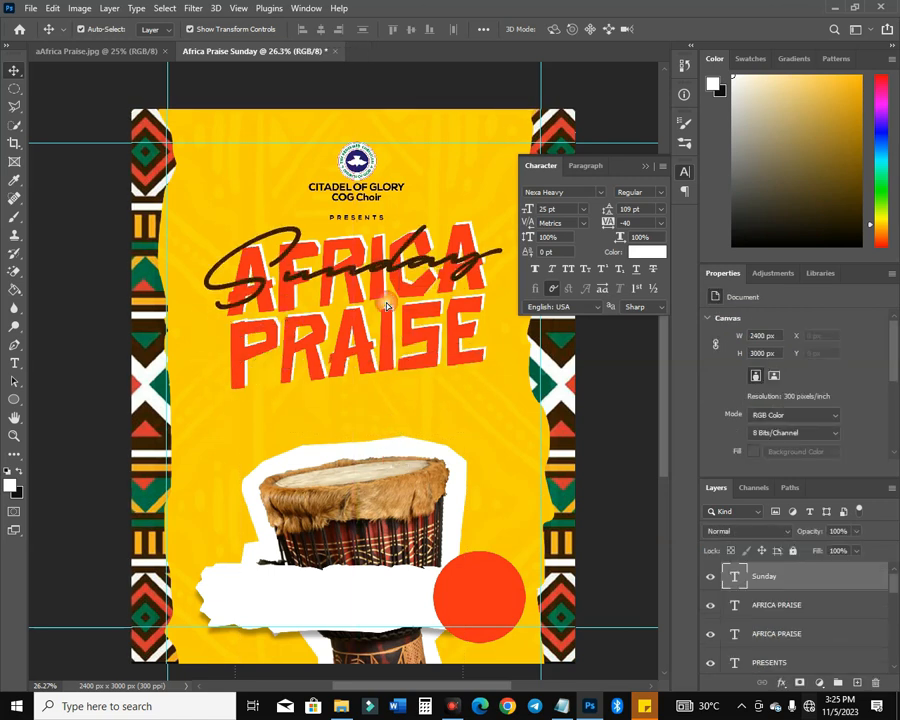
key("ctrl+z")
left_click_drag(475, 222, 464, 370)
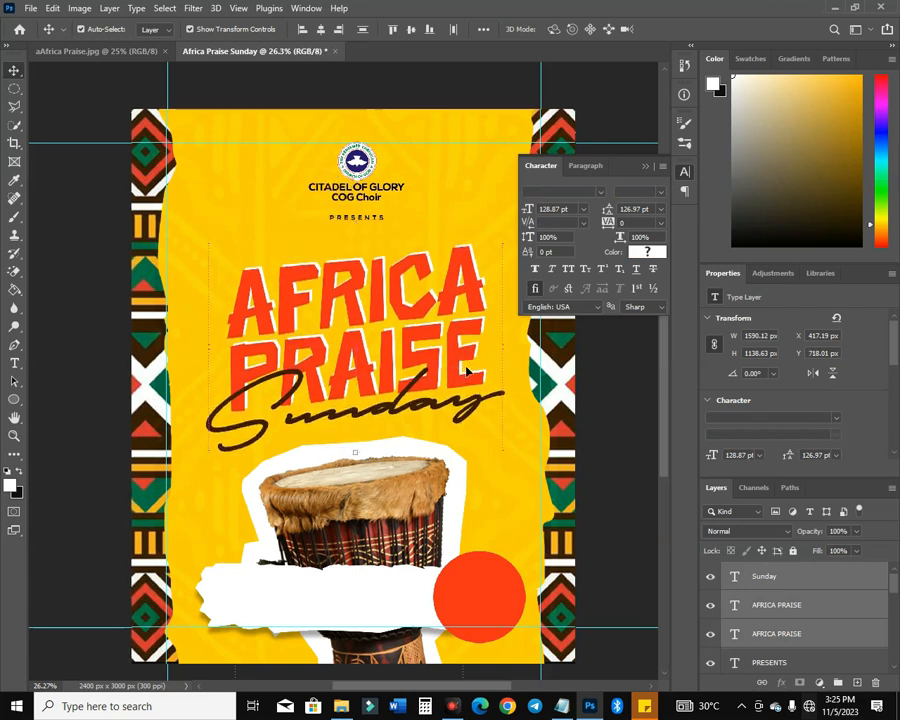
key("Up")
key("Up")
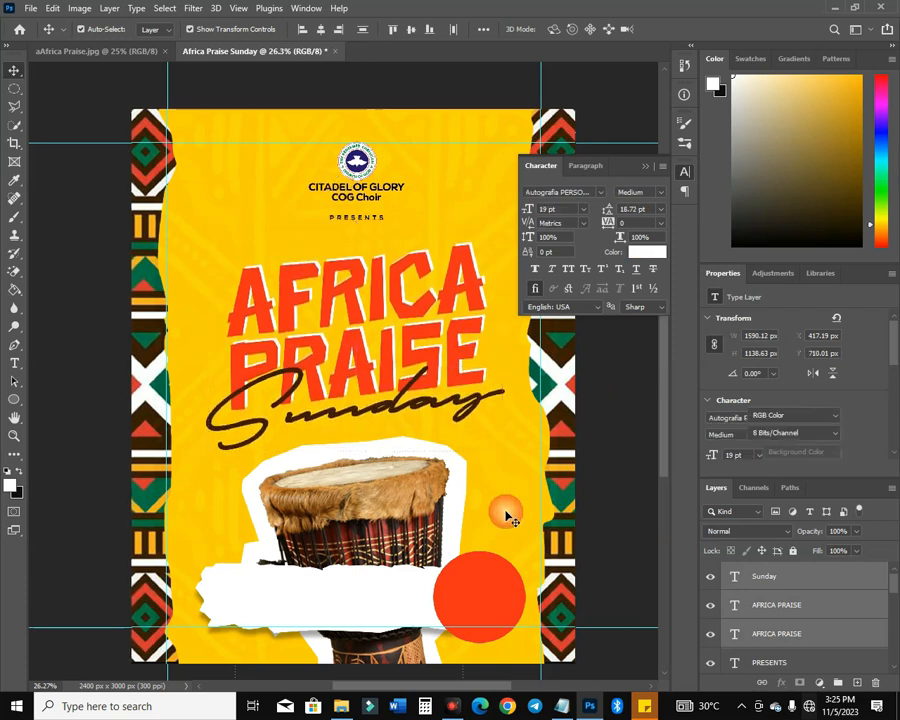
Add a white Inner Glow to the orange-red circle in Screen mode at 35% opacity with a size of 54 px
left_click(492, 589)
left_click(502, 600, "alt")
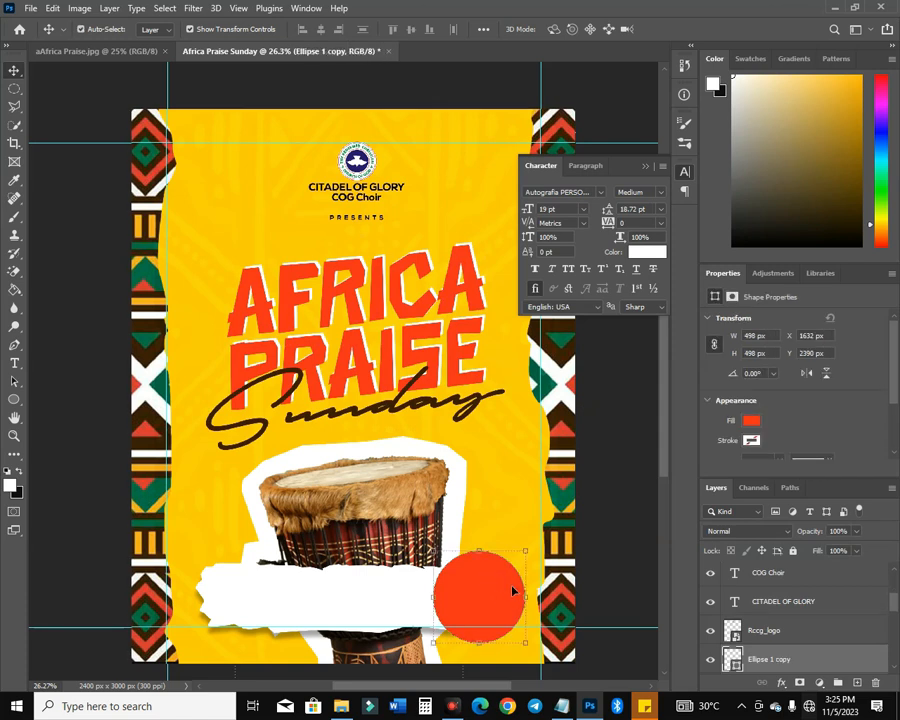
key("ctrl+z")
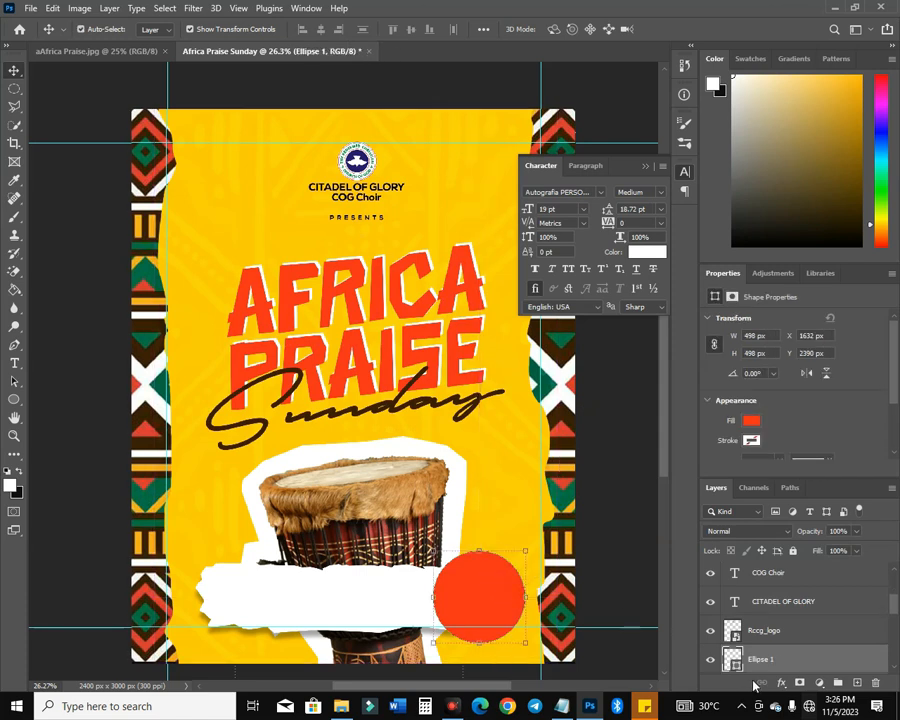
left_click(779, 683)
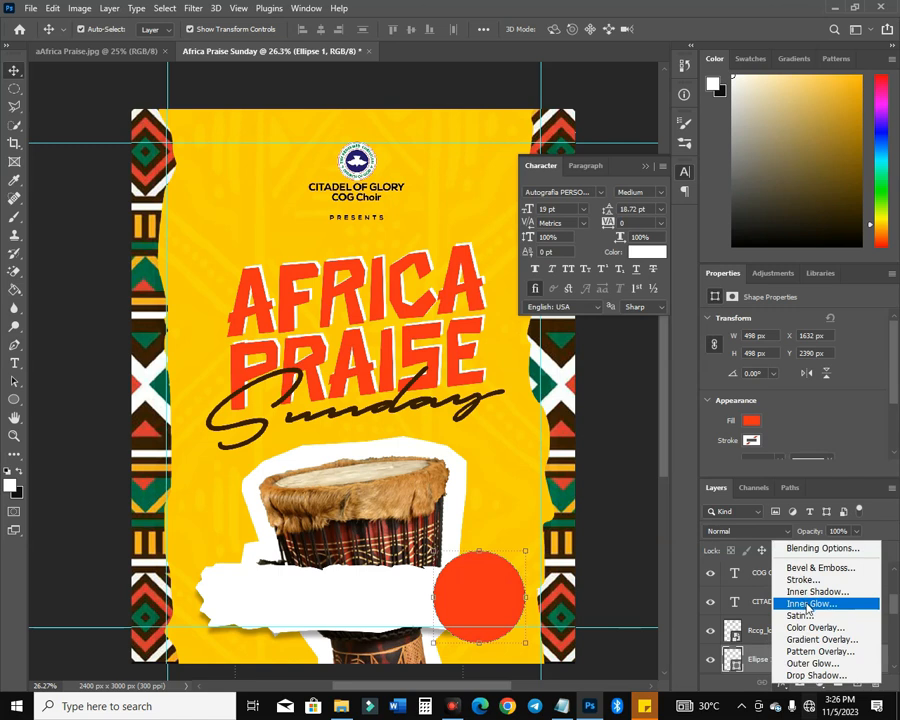
left_click(808, 604)
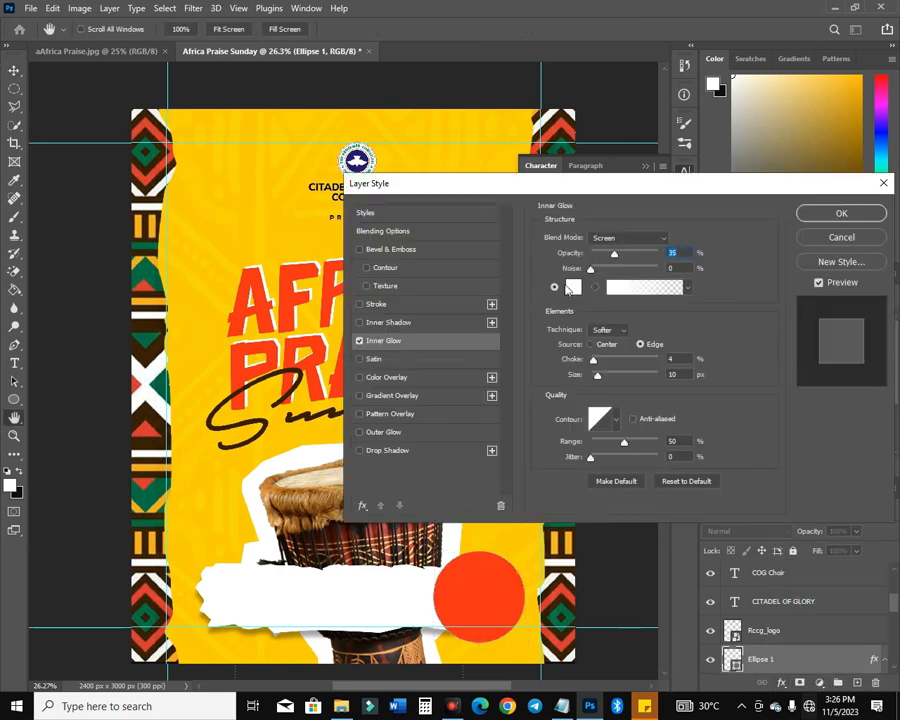
left_click_drag(597, 378, 602, 378)
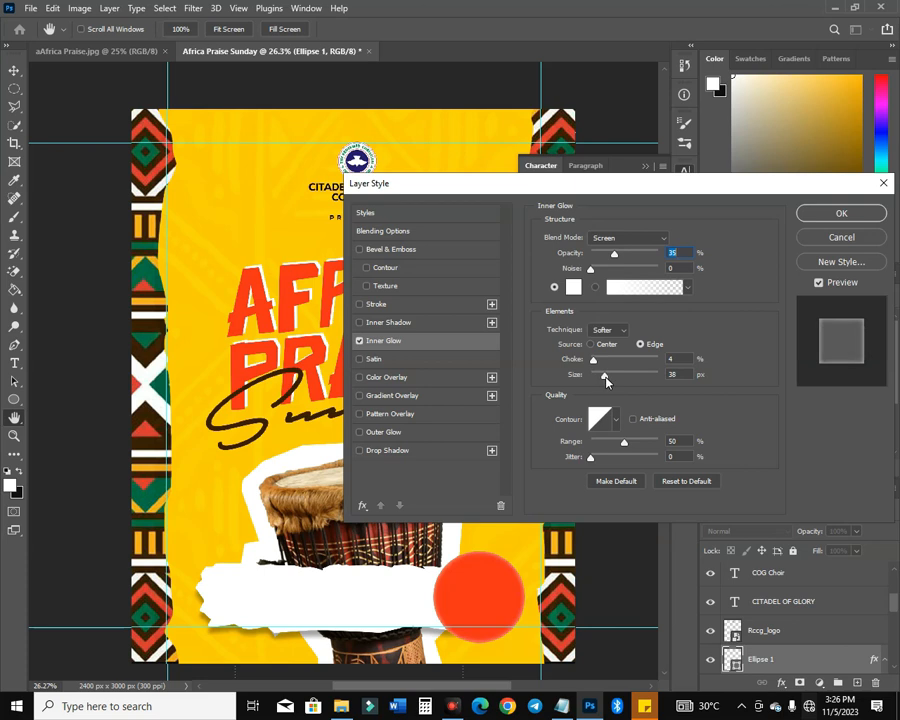
left_click(605, 377)
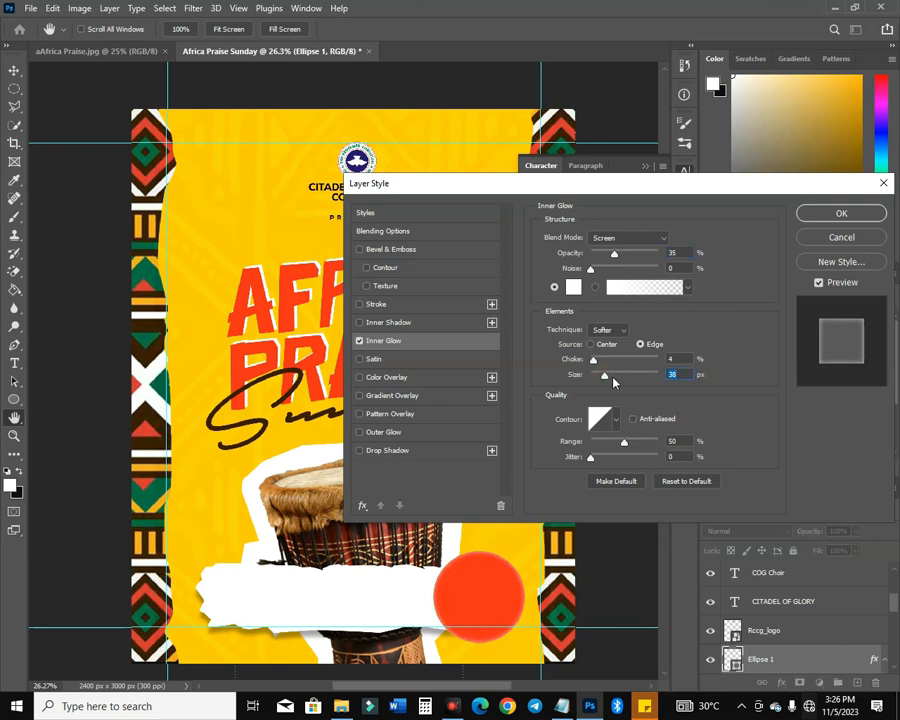
left_click_drag(605, 377, 608, 376)
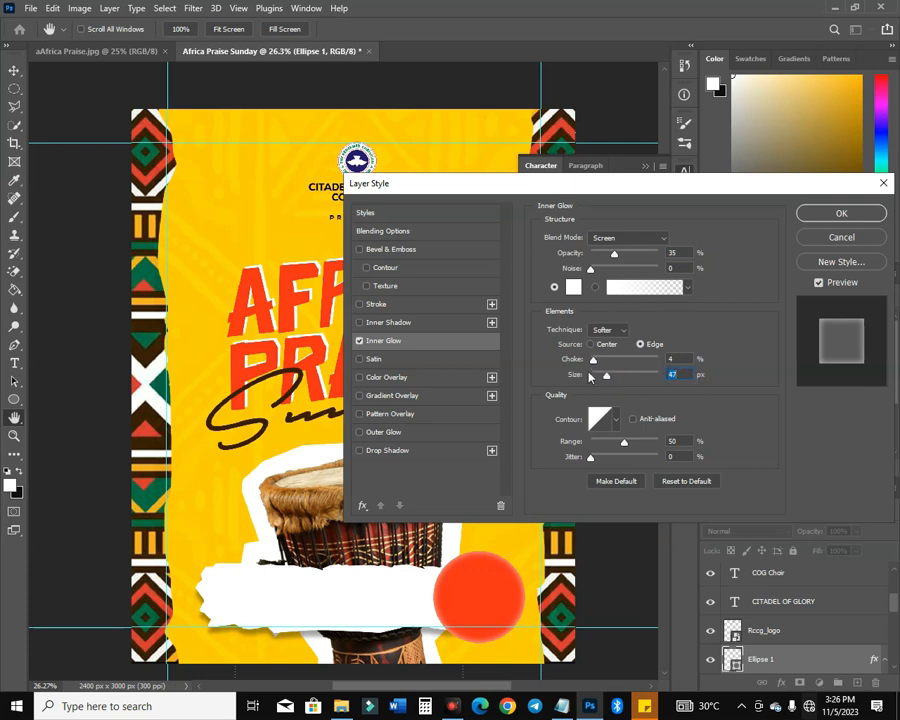
left_click_drag(606, 377, 610, 377)
left_click(821, 216)
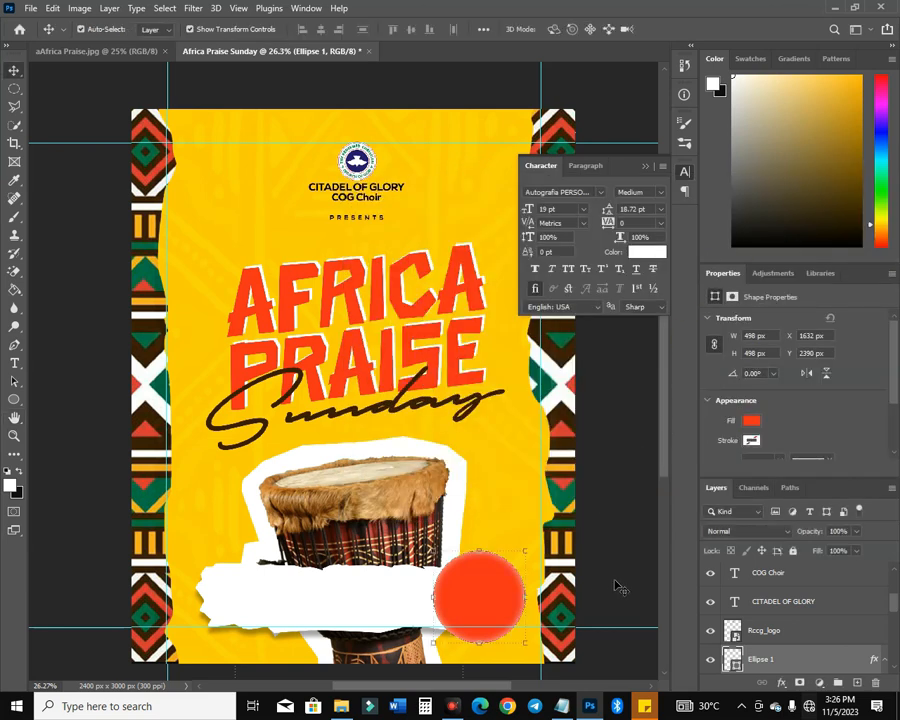
scroll(778, 658, "down", 1)
double_click(774, 664)
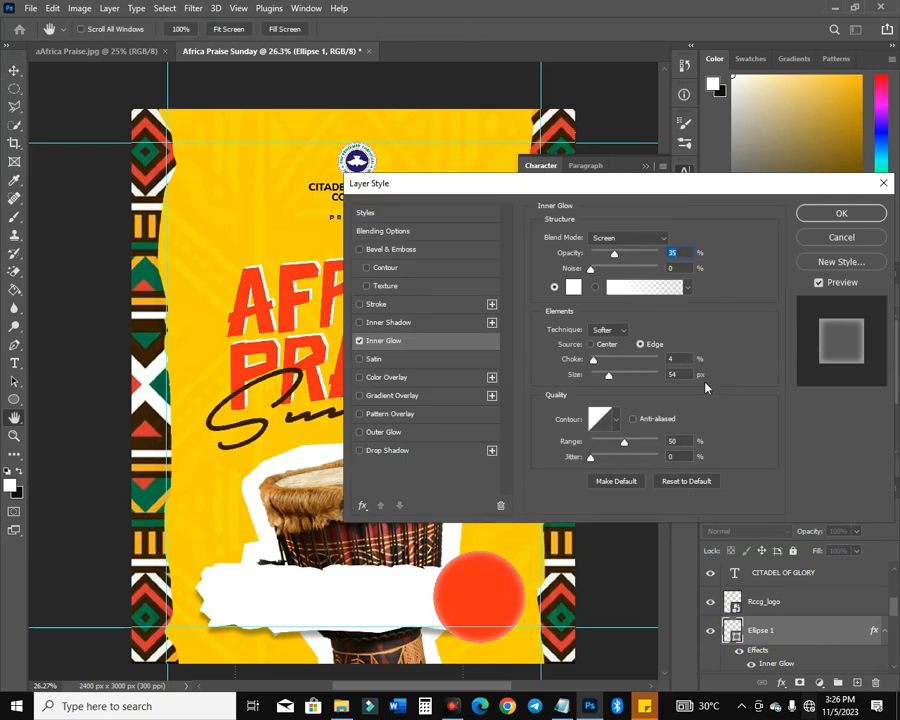
left_click(842, 212)
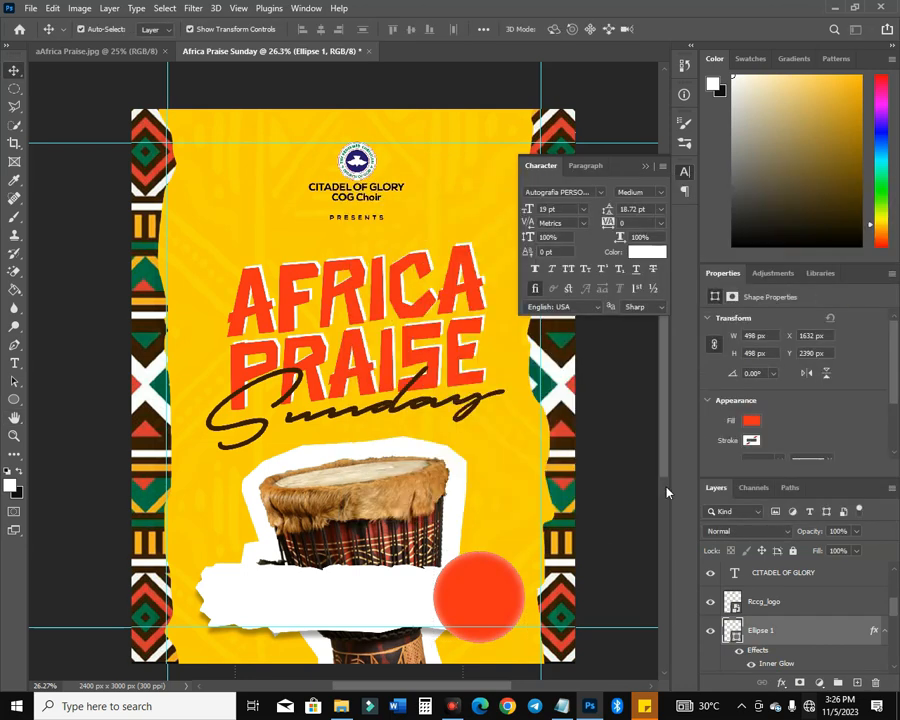
Duplicate the orange-red circle, scale the copy about its centre to about 433 px, and hide the copy's effects
key("ctrl+j")
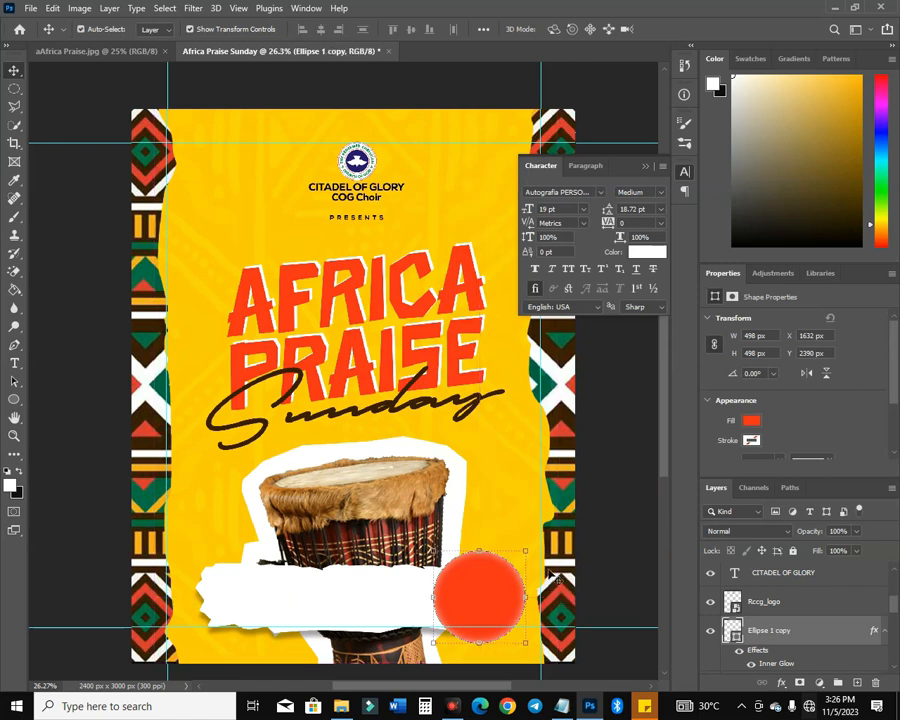
left_click_drag(523, 551, 519, 556)
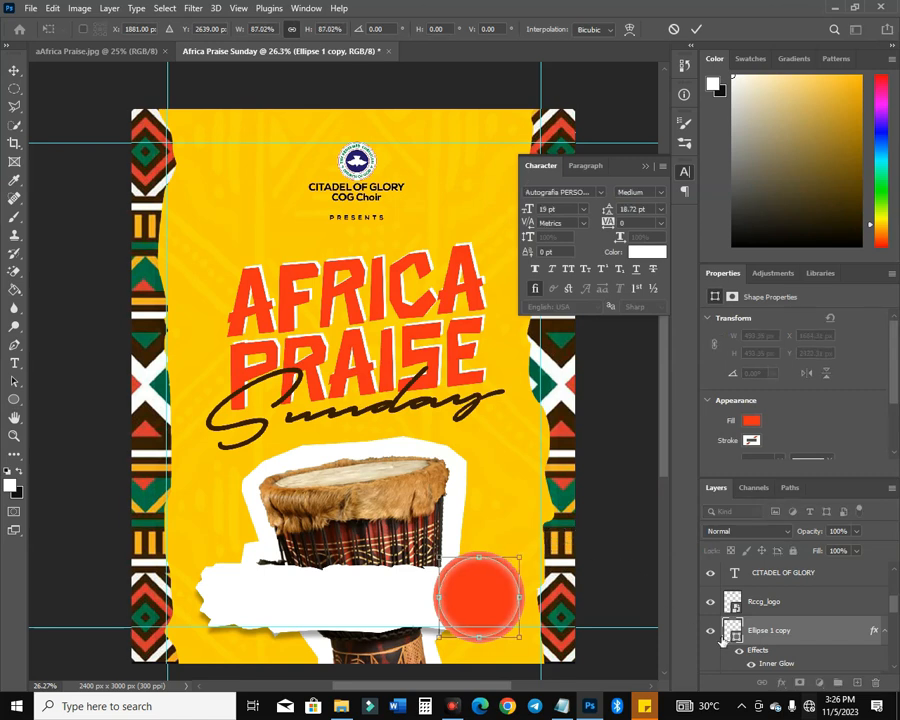
scroll(742, 652, "down", 2)
key("Return")
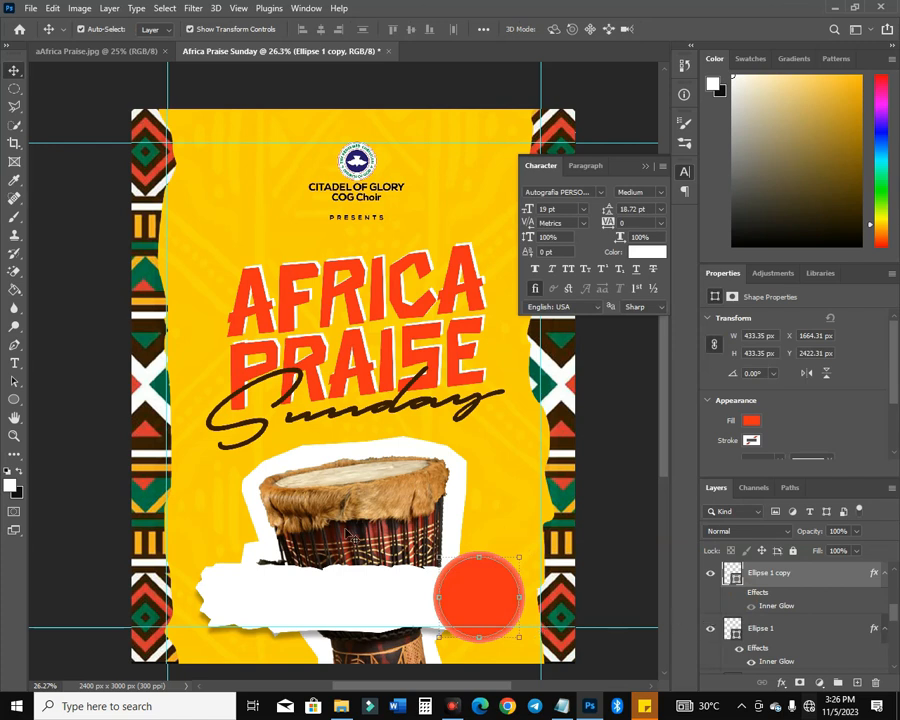
Draw a white (ffffff) ellipse about 811 × 494 px over the circle's upper half at 10% opacity, clipped to the smaller circle
left_click(14, 399)
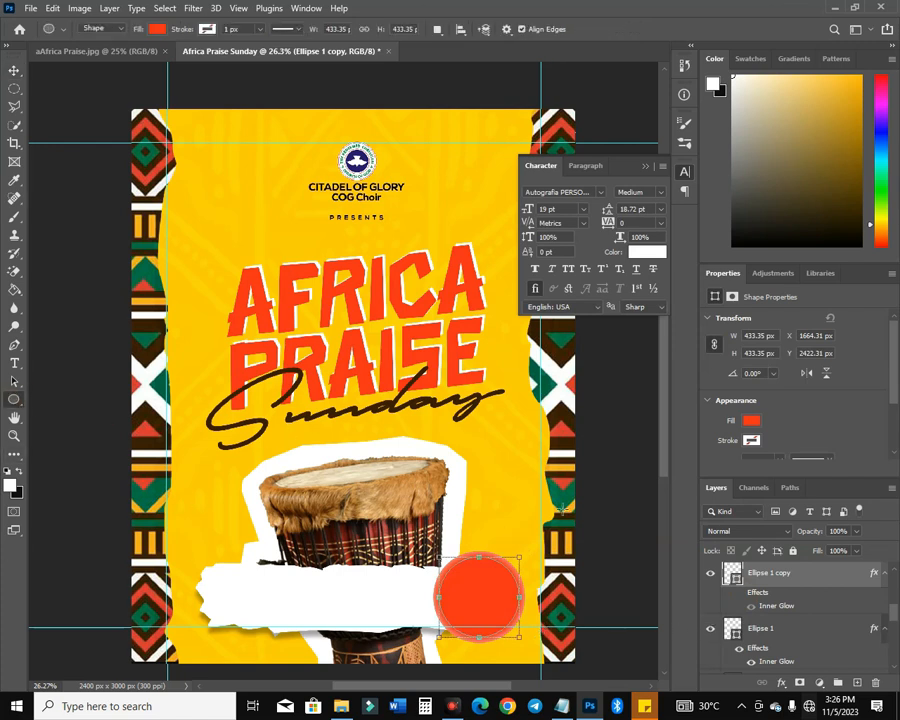
left_click_drag(402, 514, 551, 604)
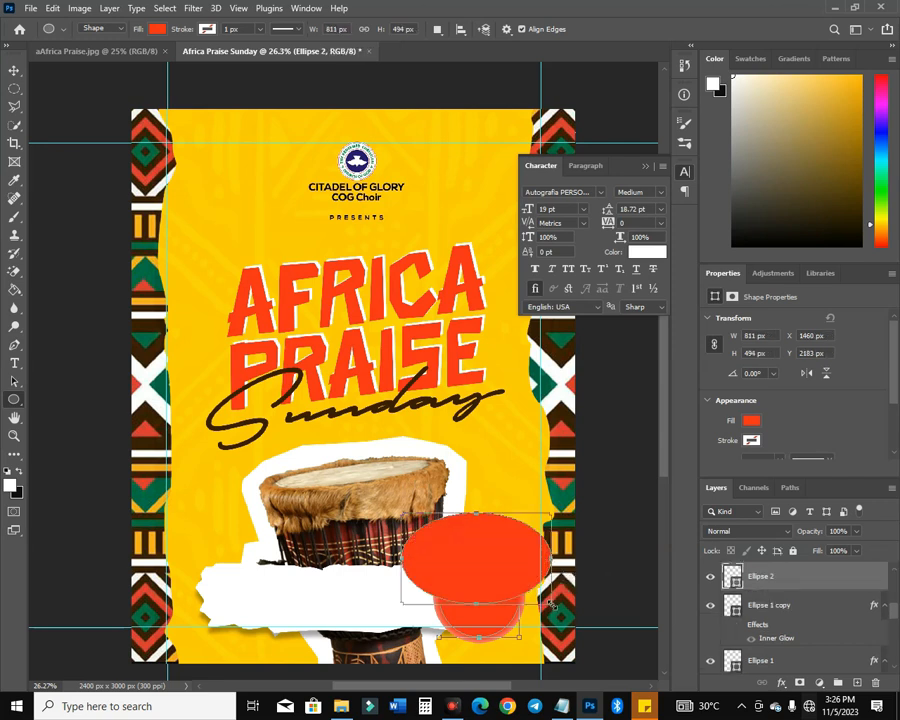
double_click(735, 580)
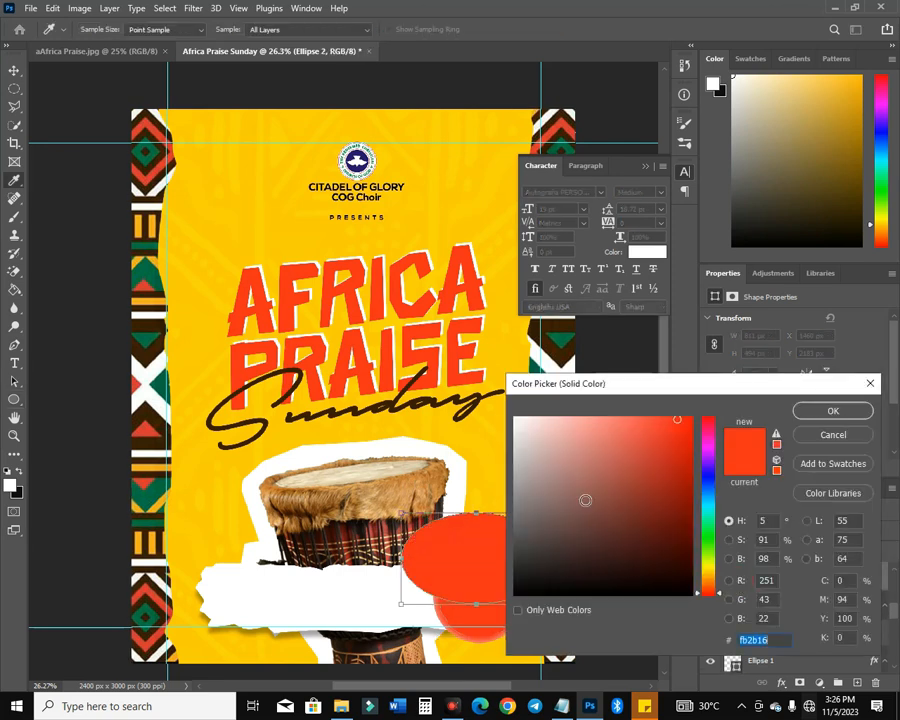
type("ffffff")
key("Return")
left_click_drag(813, 534, 748, 540)
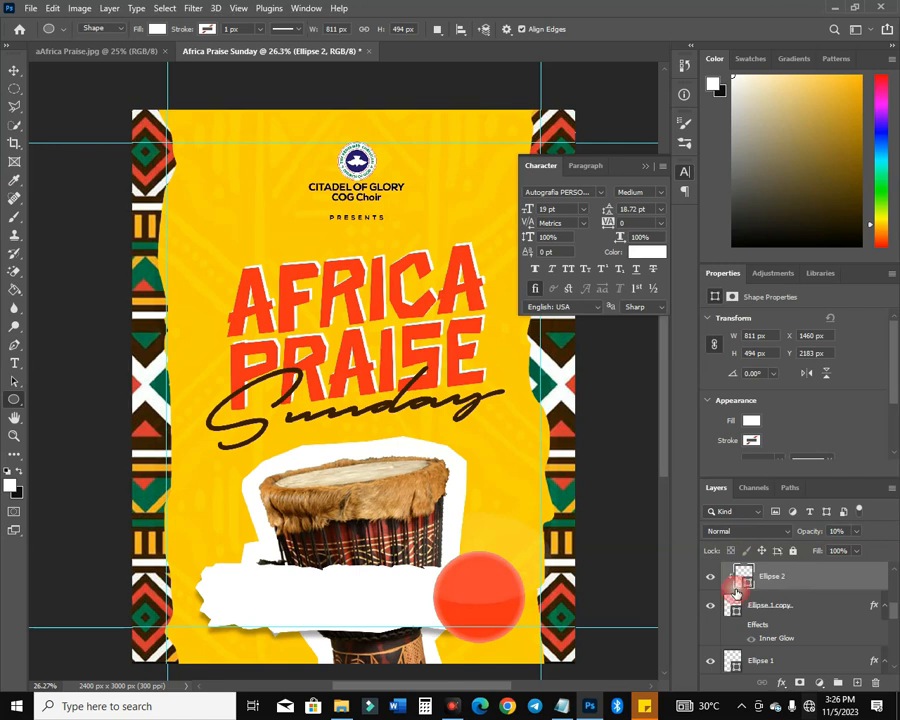
left_click_drag(740, 583, 737, 592)
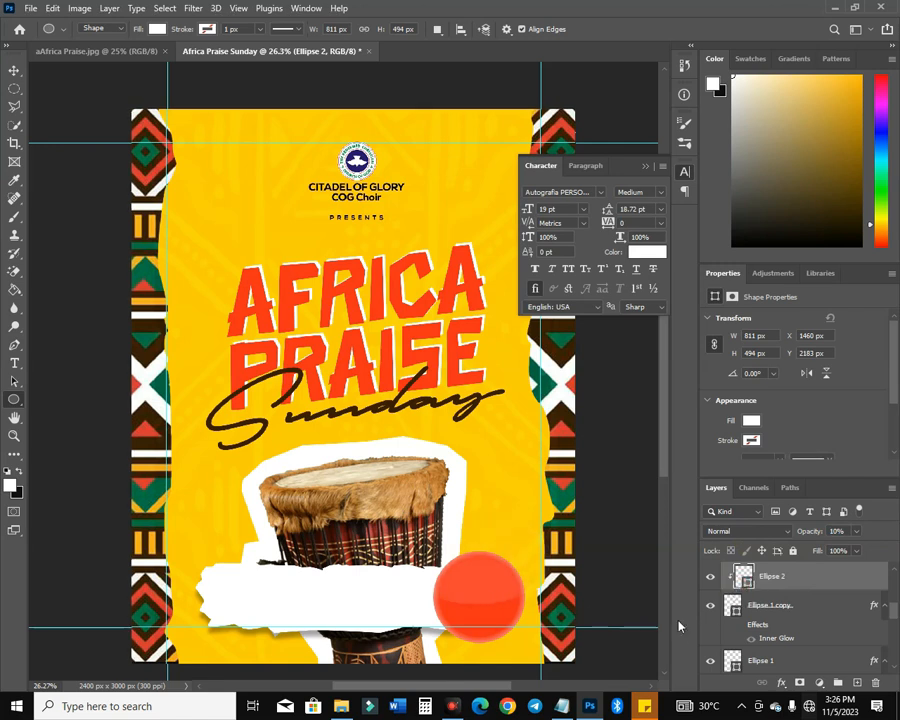
Scale the clipped highlight ellipse and the inner circle together to about 95%, keeping them centred in the badge
left_click_drag(770, 608, 770, 608)
key("ctrl+t")
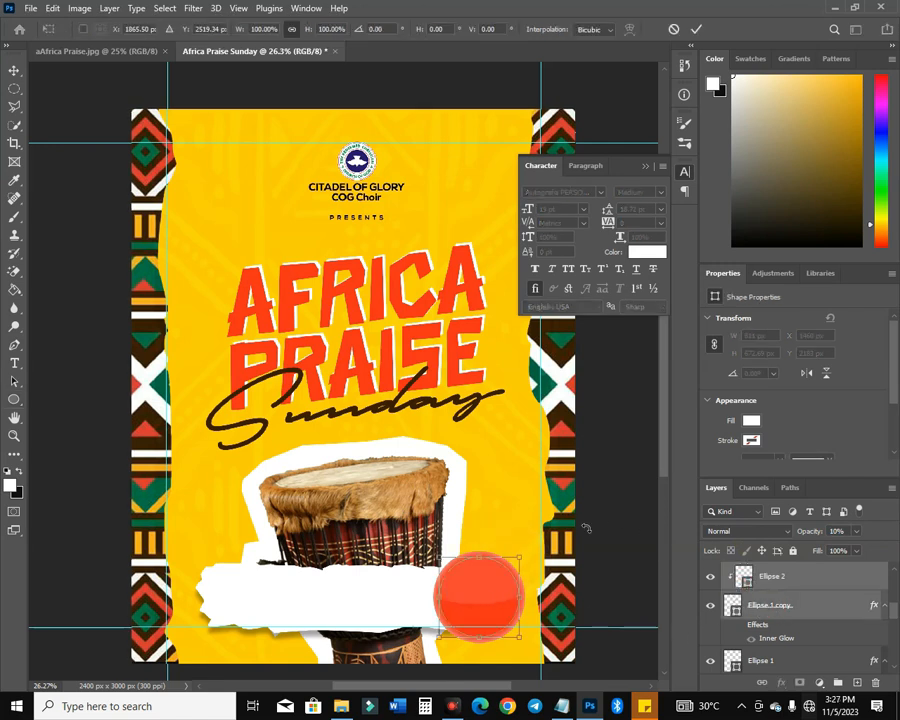
scroll(503, 567, "up", 2)
left_click_drag(561, 503, 559, 508)
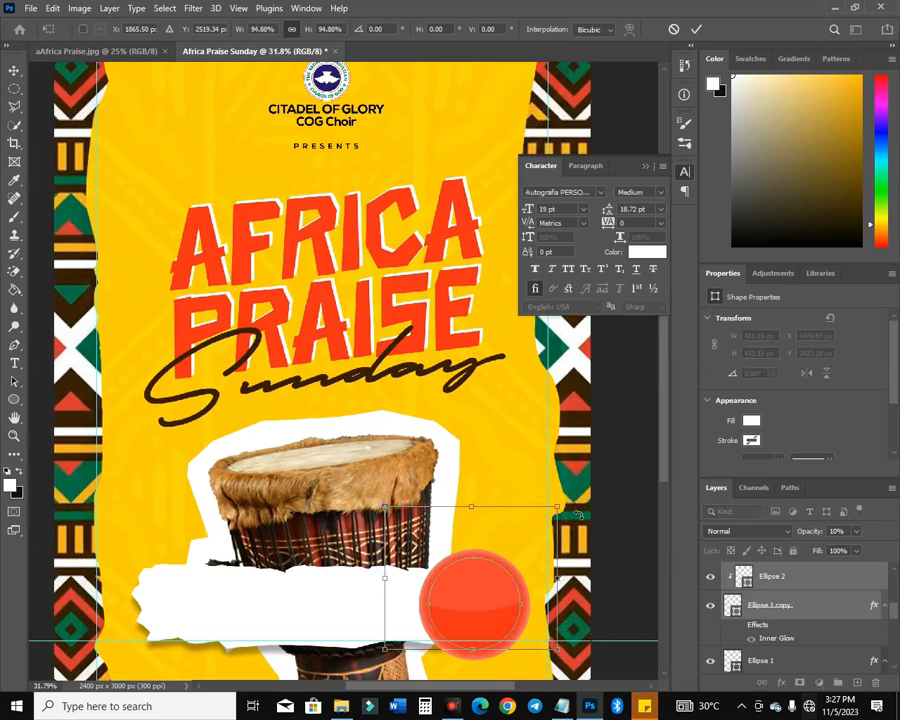
key("Return")
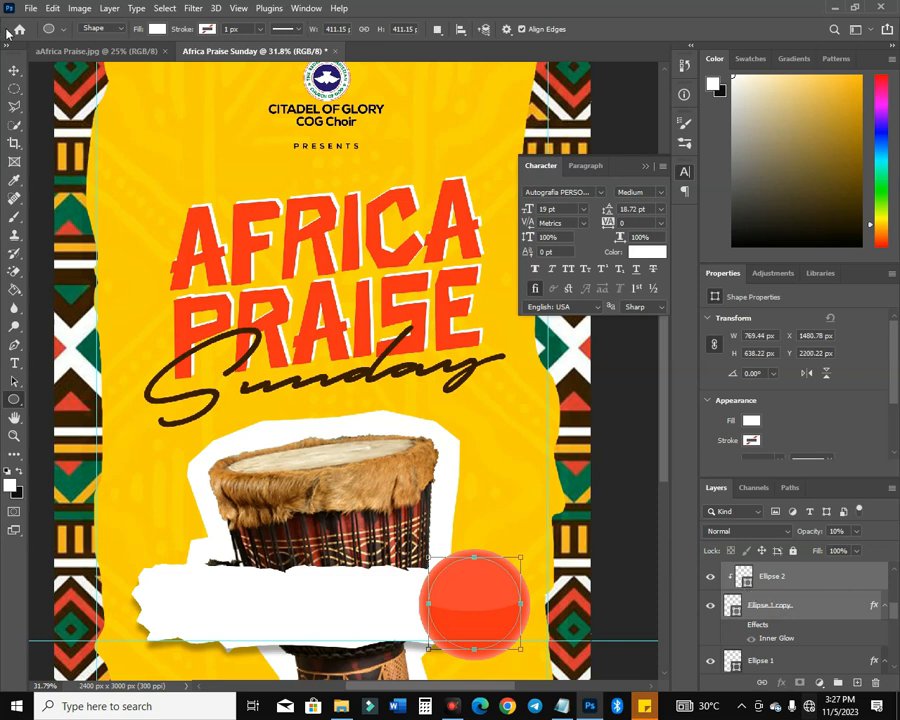
left_click(14, 70)
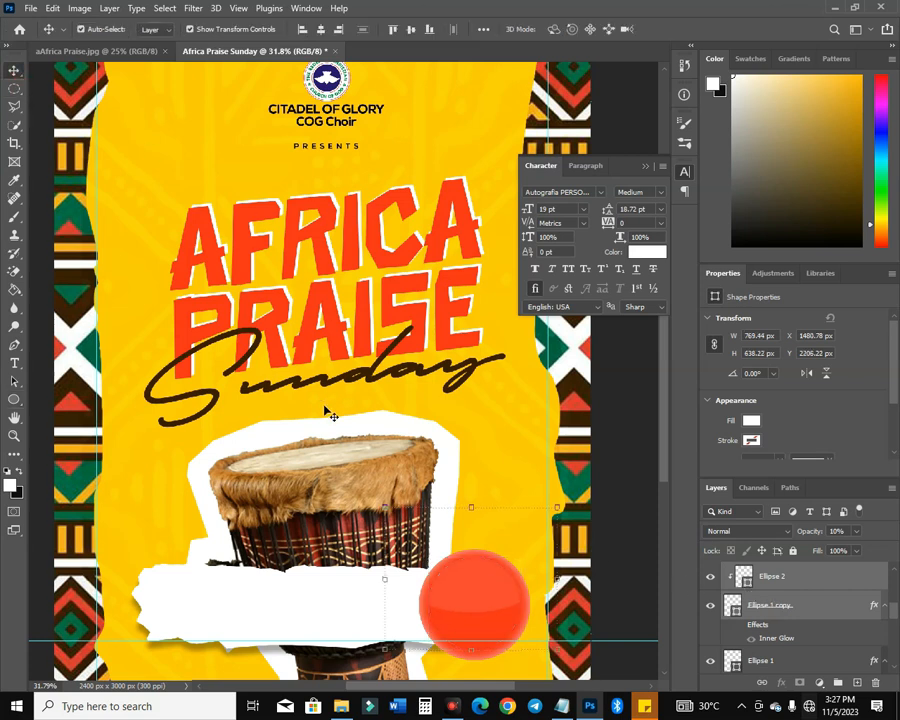
left_click(625, 444)
Lock the pngwing drum layer and Layer 2 inside the Background group
scroll(476, 482, "down", 8)
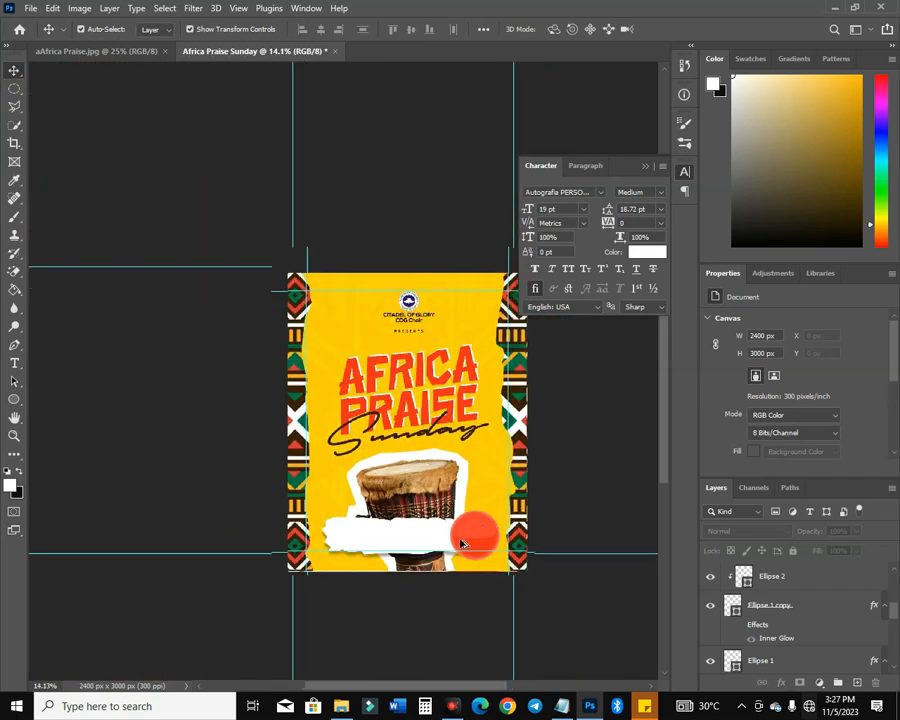
scroll(460, 541, "up", 6)
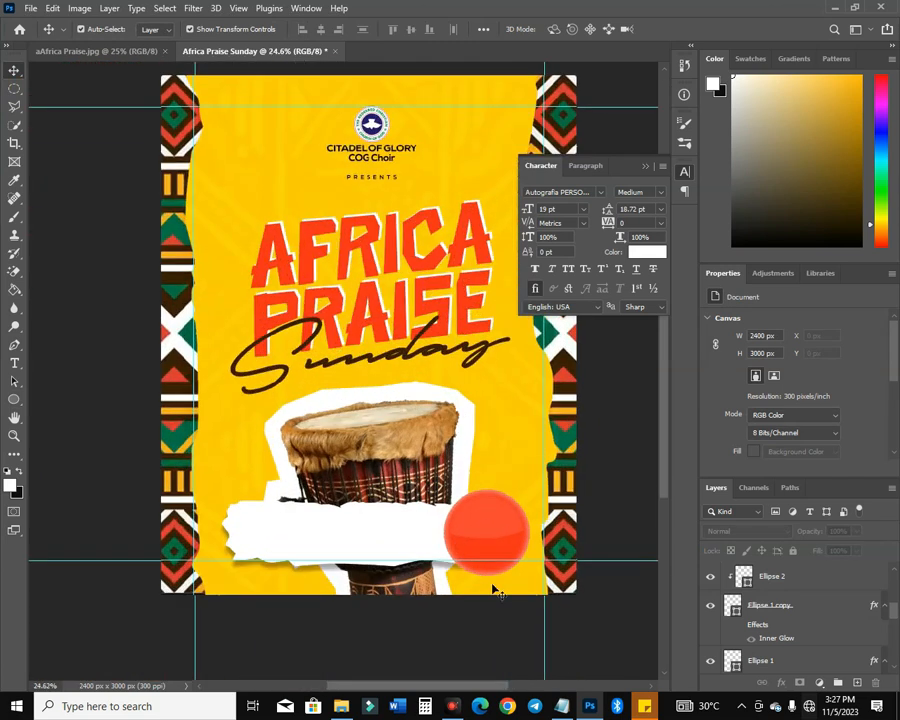
left_click(400, 540)
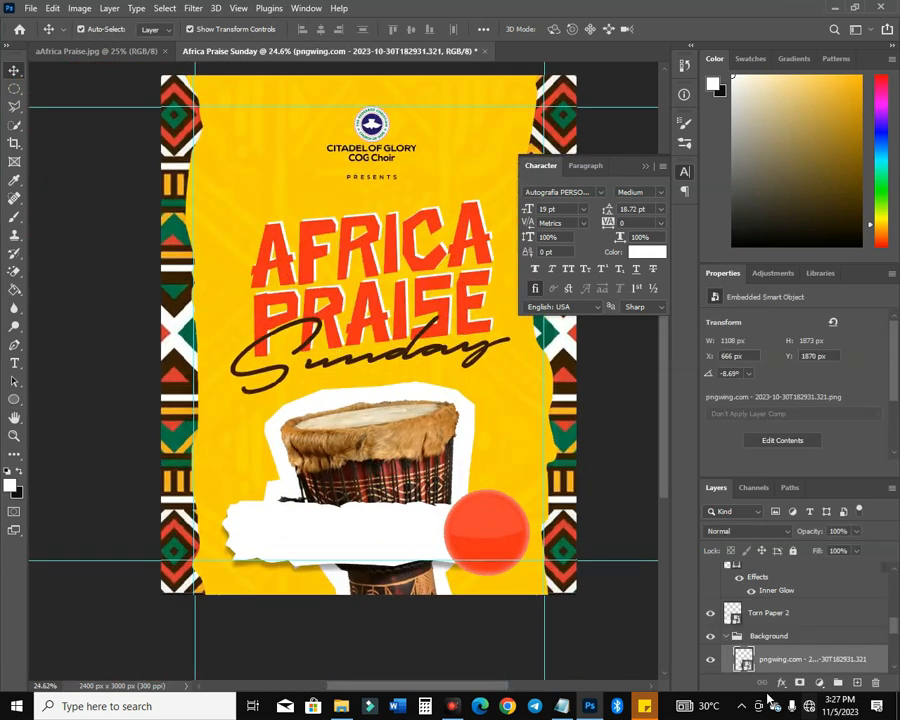
scroll(817, 615, "down", 2)
left_click(815, 603, "shift")
left_click(793, 550)
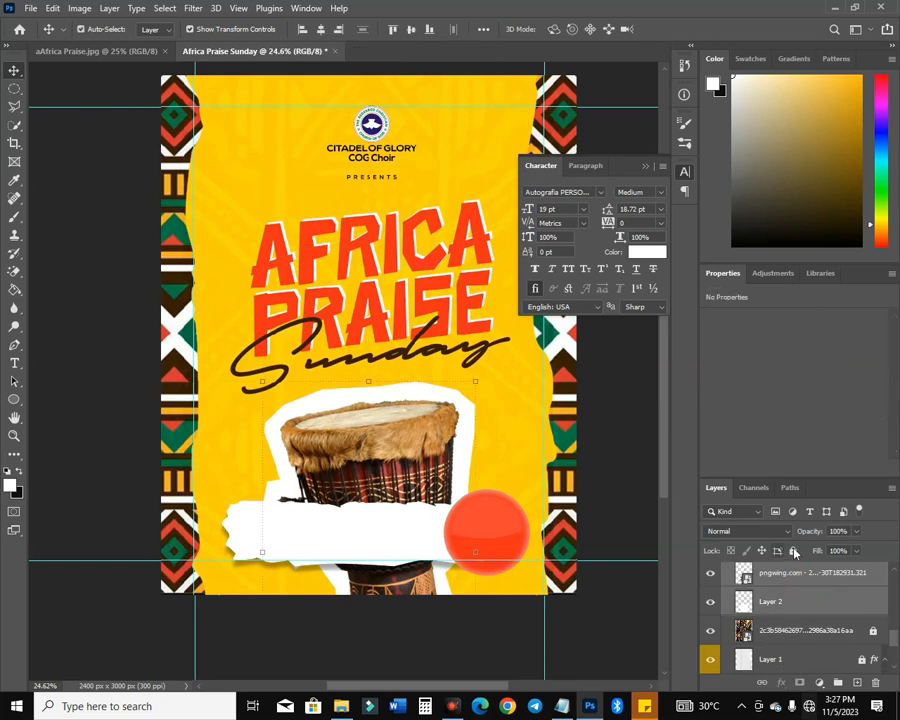
Move the torn-paper strip and the circle badge together slightly down and left
left_click_drag(498, 587, 415, 548)
key("shift+Left")
key("shift+Left")
key("shift+Left")
key("shift+Left")
key("shift+Left")
key("shift+Left")
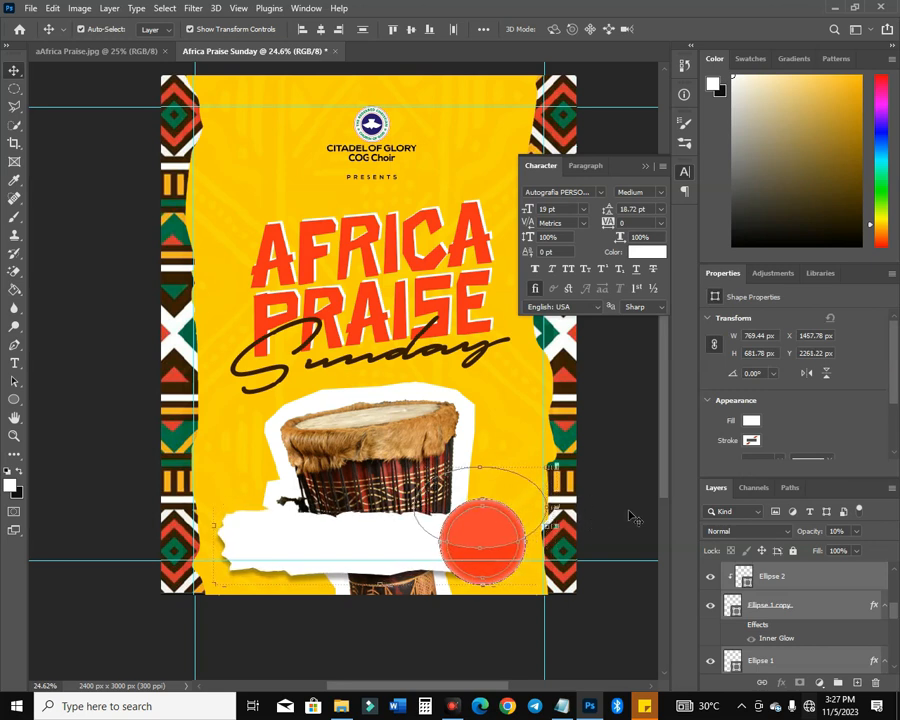
Place Torn Paper.png at the drum's upper right and a duplicate below it over the drum, enlarged to about 920 × 427 px
key("alt+Tab")
key("alt+Tab")
key("Tab")
left_click_drag(490, 386, 460, 613)
left_click_drag(372, 257, 471, 456)
key("Return")
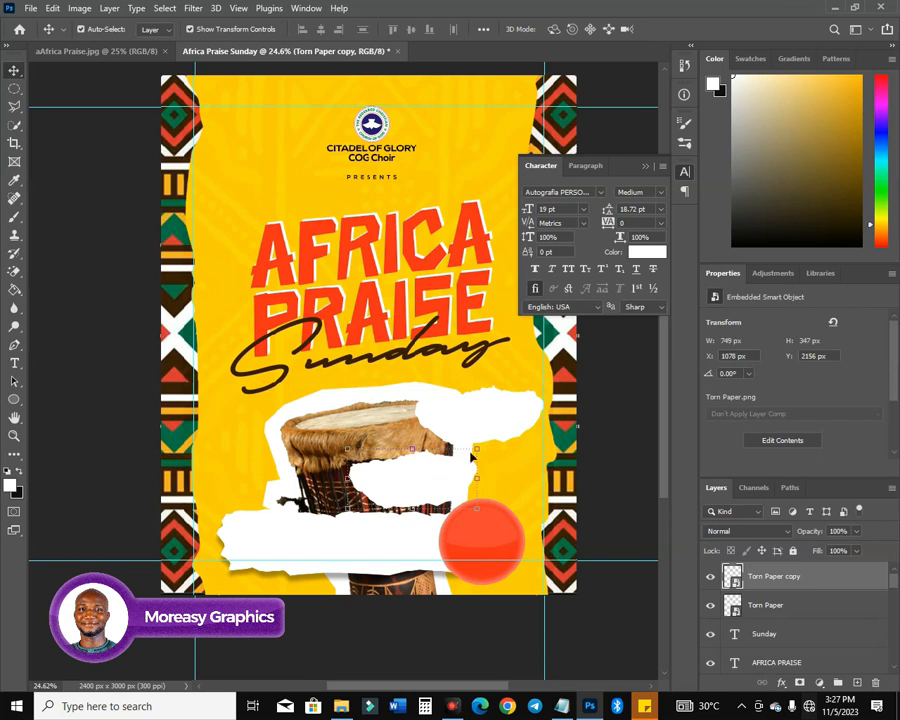
mouse_move(412, 448)
left_mouse_down()
mouse_move(413, 435)
mouse_move(413, 443)
left_mouse_up()
key("Return")
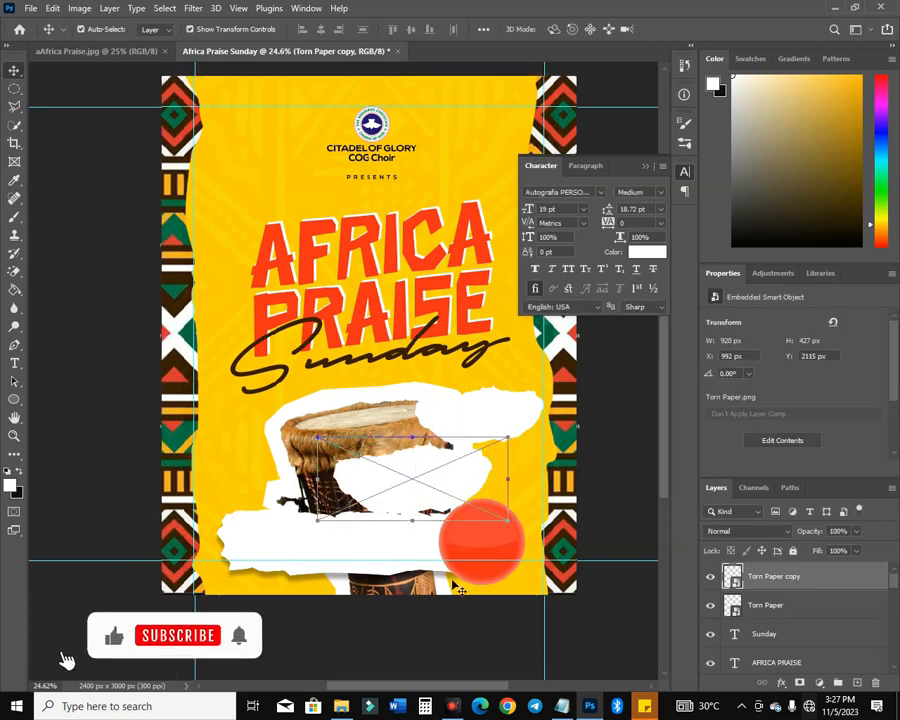
Scale the white torn-paper strip and circle badge together to about 99% near the flyer's lower edge
left_click_drag(466, 595, 352, 561)
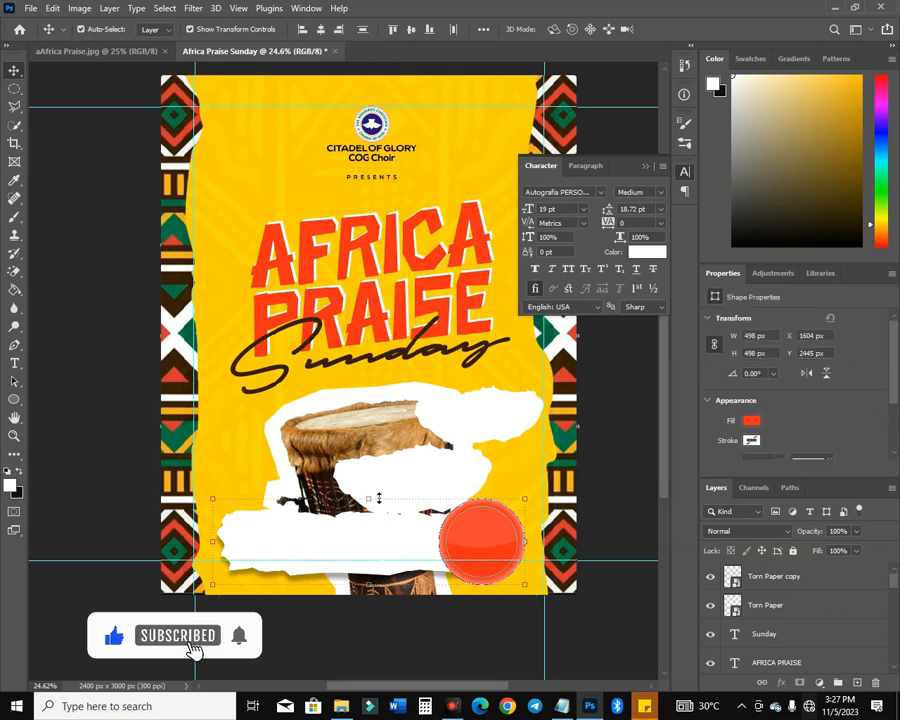
key("ctrl+t")
left_click_drag(370, 503, 370, 512)
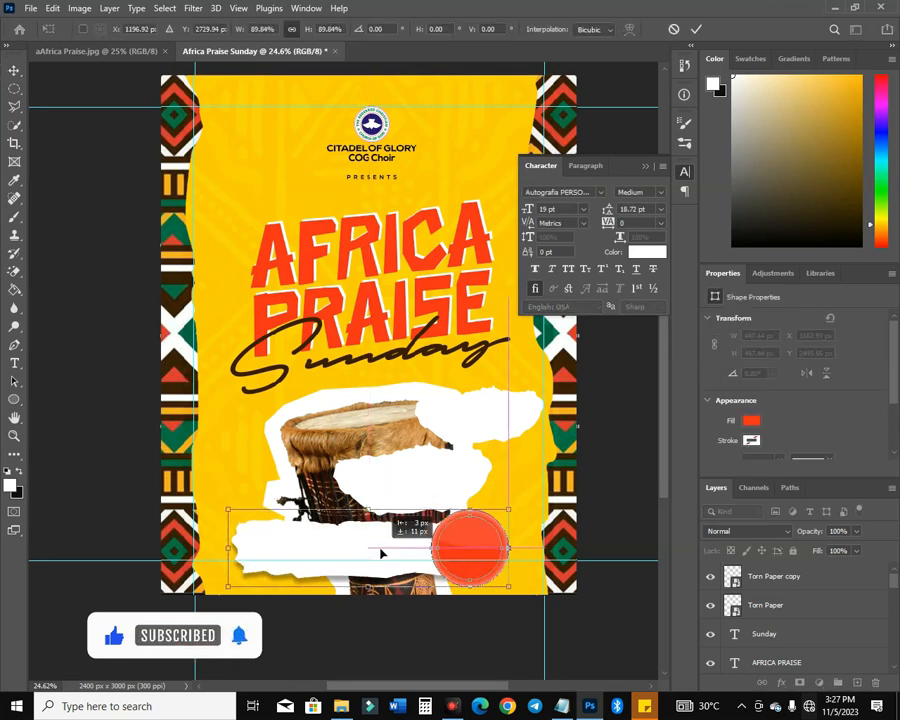
left_click_drag(229, 511, 211, 505)
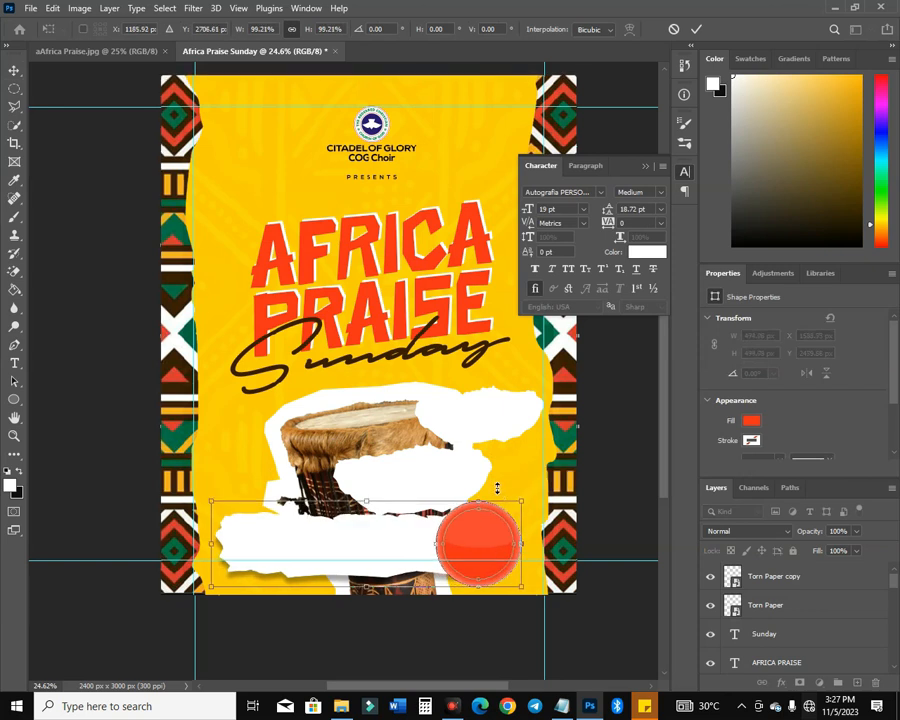
Move both new torn-paper pieces slightly up, putting the lower copy at about X 1018, Y 2048 px
left_click(480, 422)
left_click_drag(485, 387, 482, 434)
left_click_drag(470, 472, 473, 464)
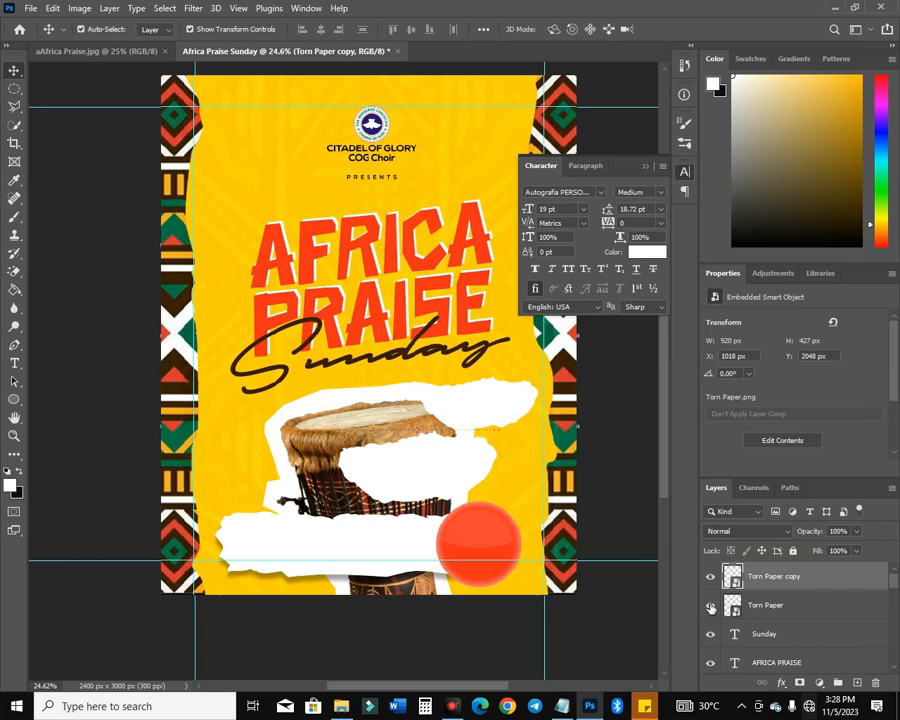
Add a Multiply Drop Shadow to the Torn Paper copy with an angle of 54° and a distance of 78 px
left_click(781, 684)
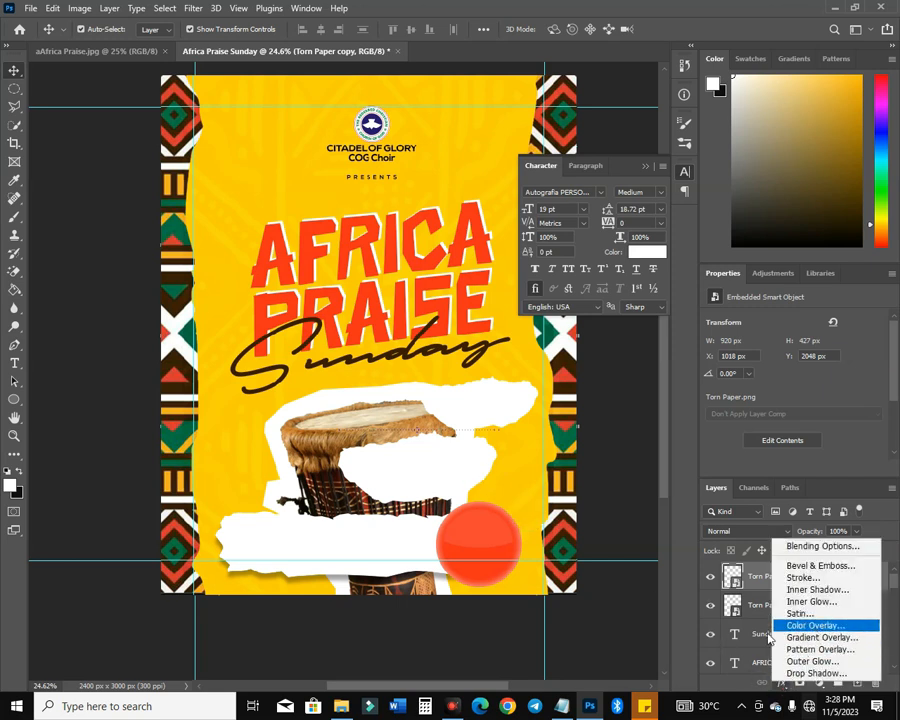
left_click(659, 645)
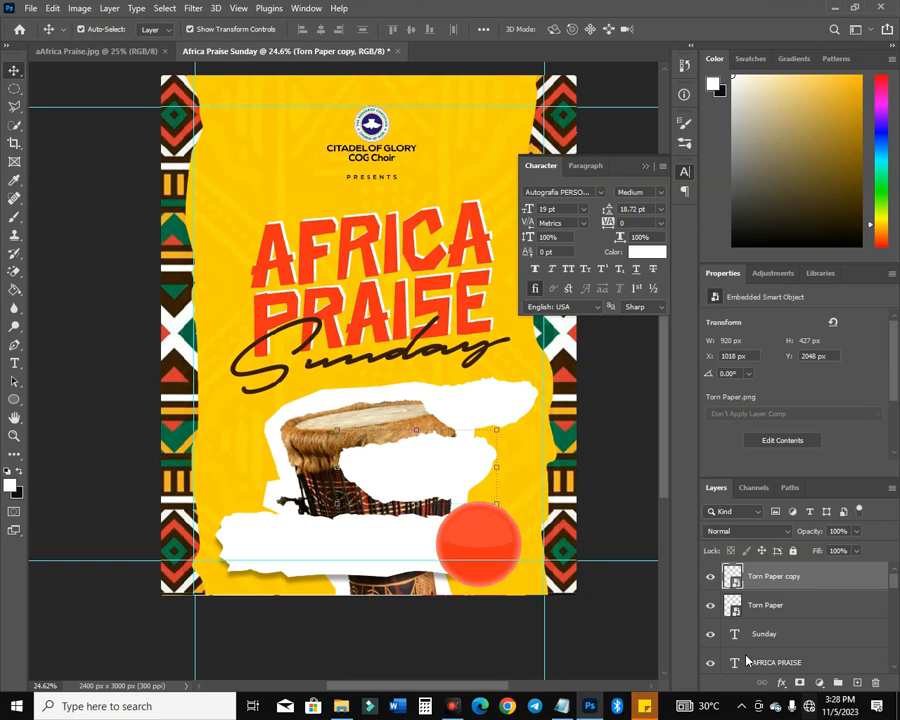
left_click(781, 683)
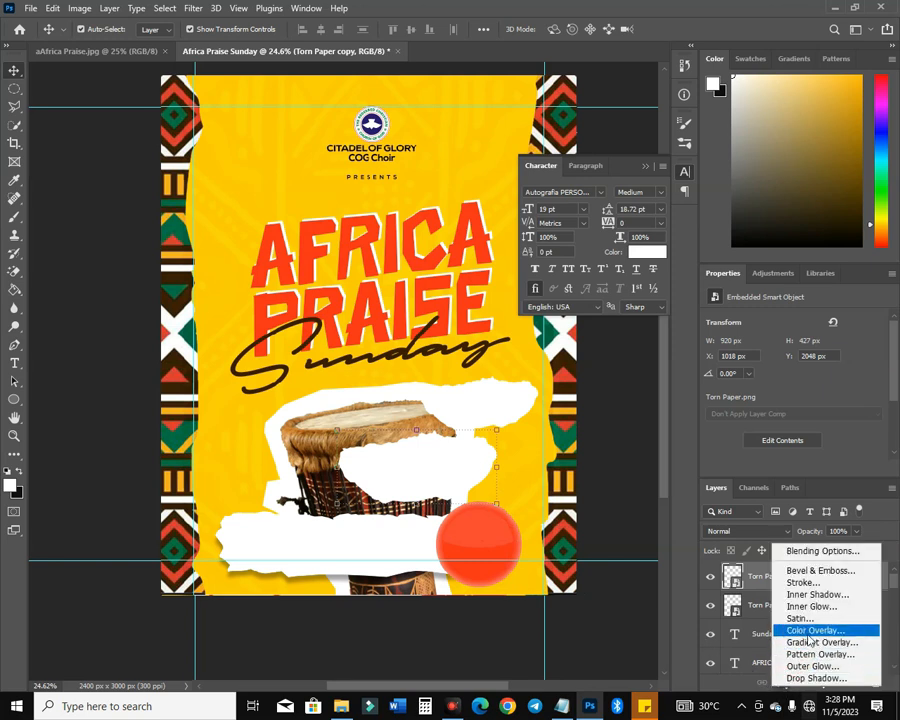
left_click(571, 638)
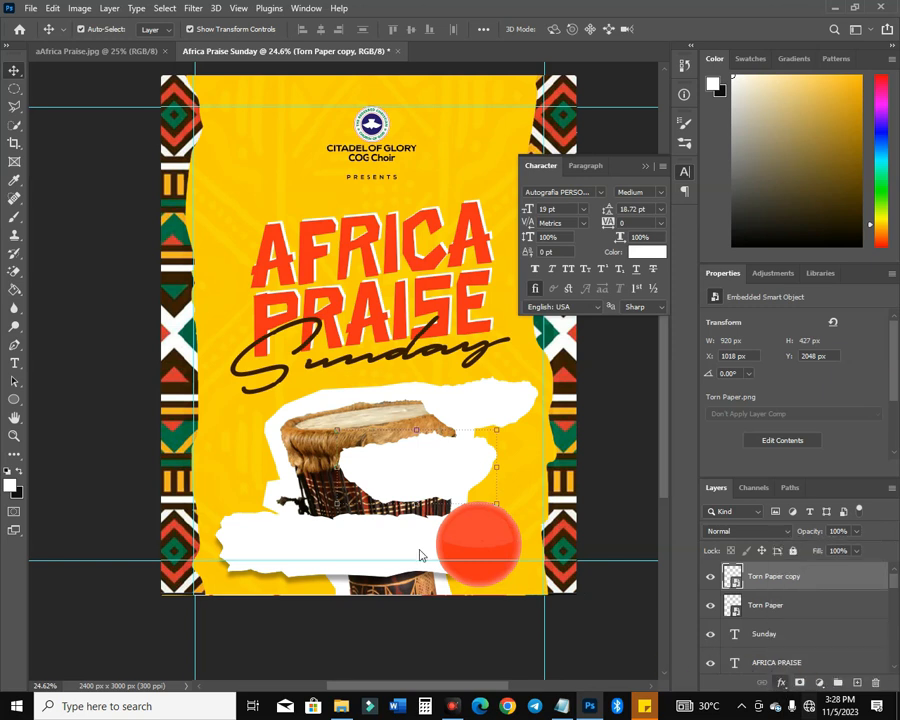
left_click_drag(652, 182, 886, 128)
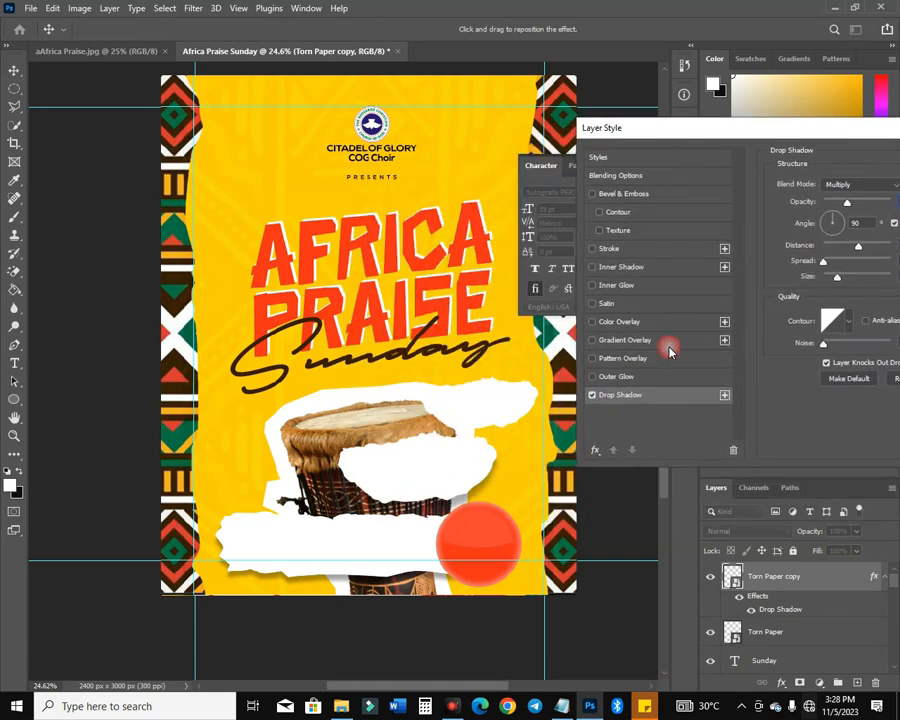
mouse_move(460, 460)
left_mouse_down()
mouse_move(450, 464)
mouse_move(467, 466)
left_mouse_up()
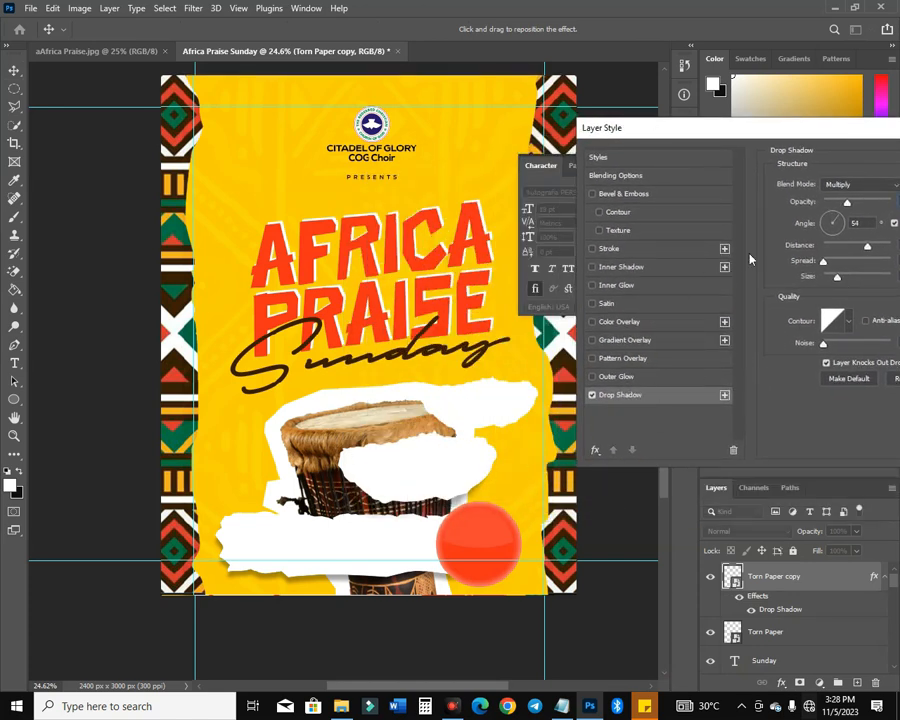
left_click_drag(815, 135, 689, 136)
left_click(780, 202)
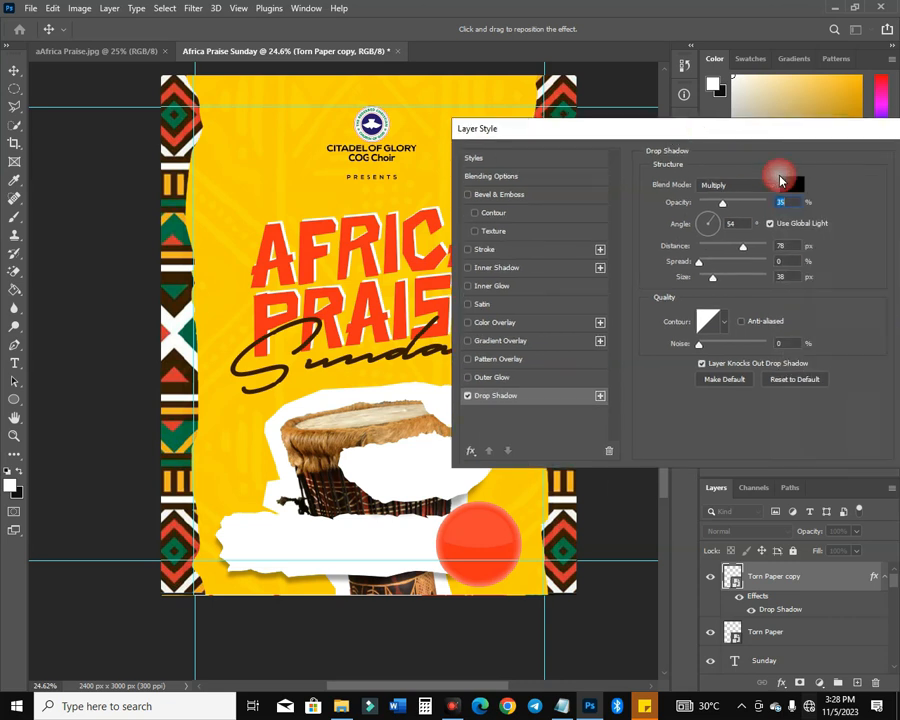
Raise the opacity of the middle torn paper's drop shadow to 47% and apply the layer style
left_click_drag(723, 204, 731, 205)
key("Return")
Add a Multiply drop shadow to the upper torn paper, slightly reducing its opacity and adjusting the shadow's offset on the canvas
left_click(500, 416)
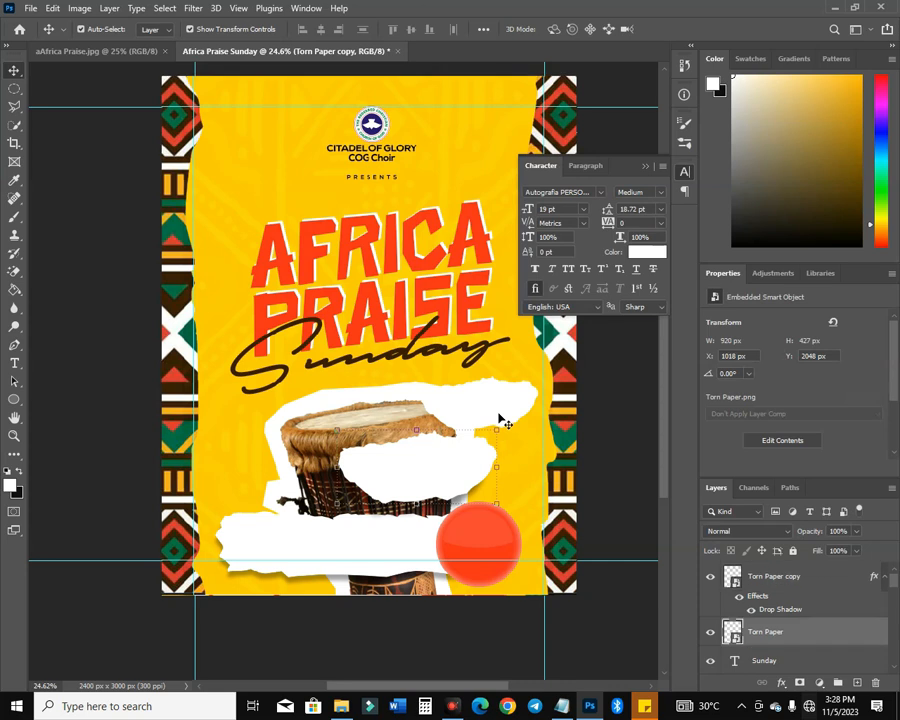
left_click(782, 681)
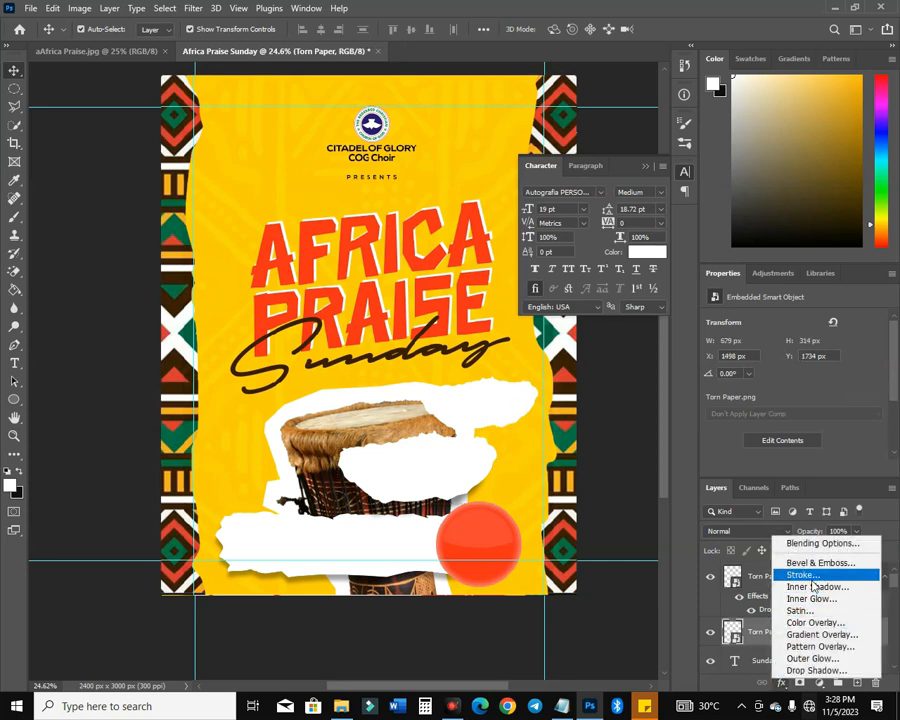
left_click(815, 670)
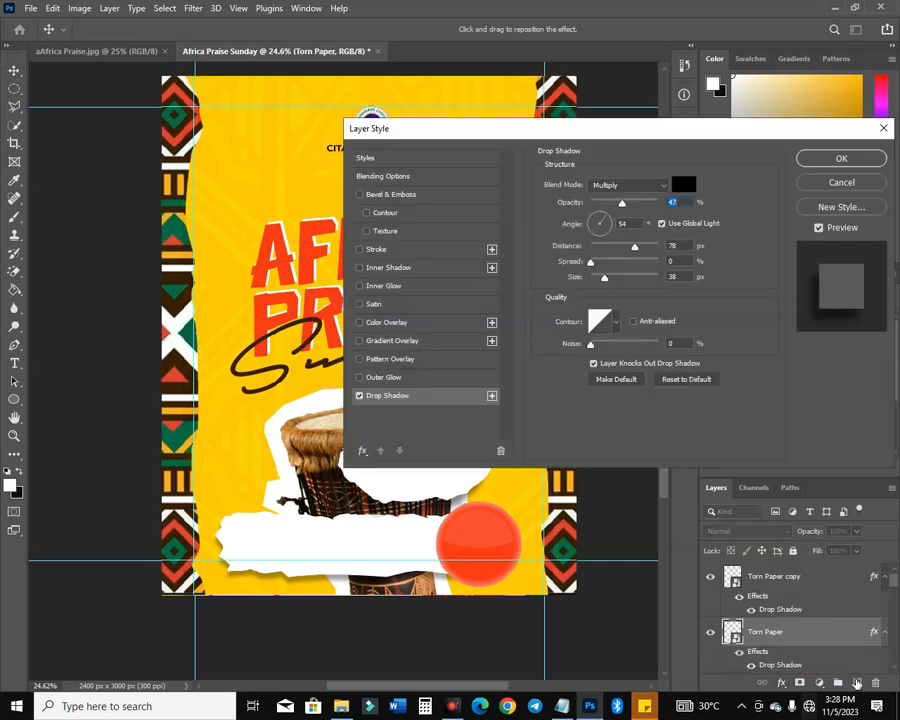
left_click_drag(737, 129, 899, 21)
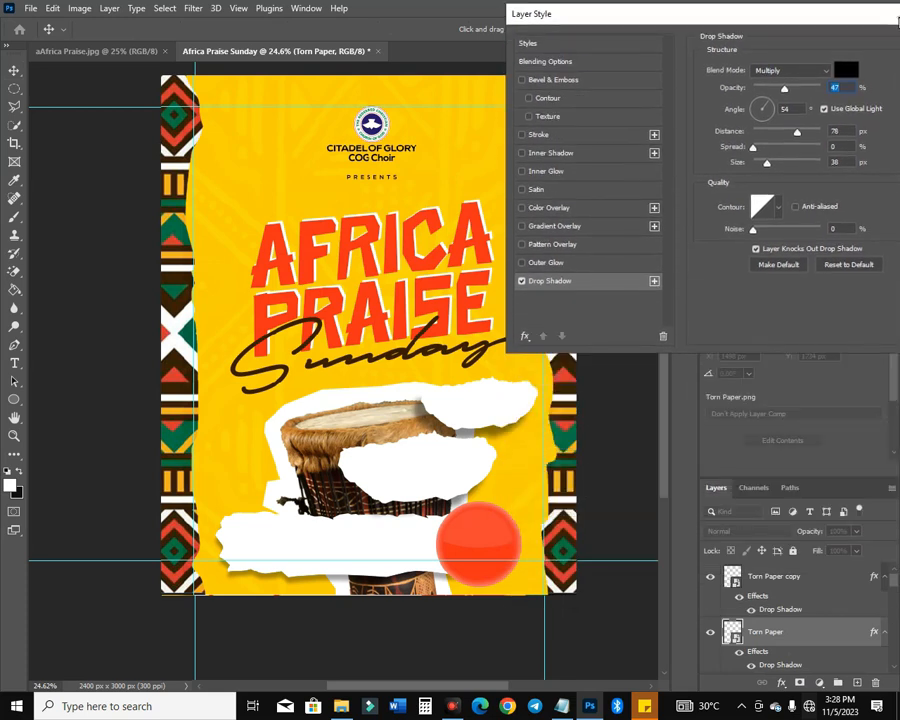
left_click_drag(784, 88, 777, 89)
left_click_drag(498, 456, 510, 448)
key("Return")
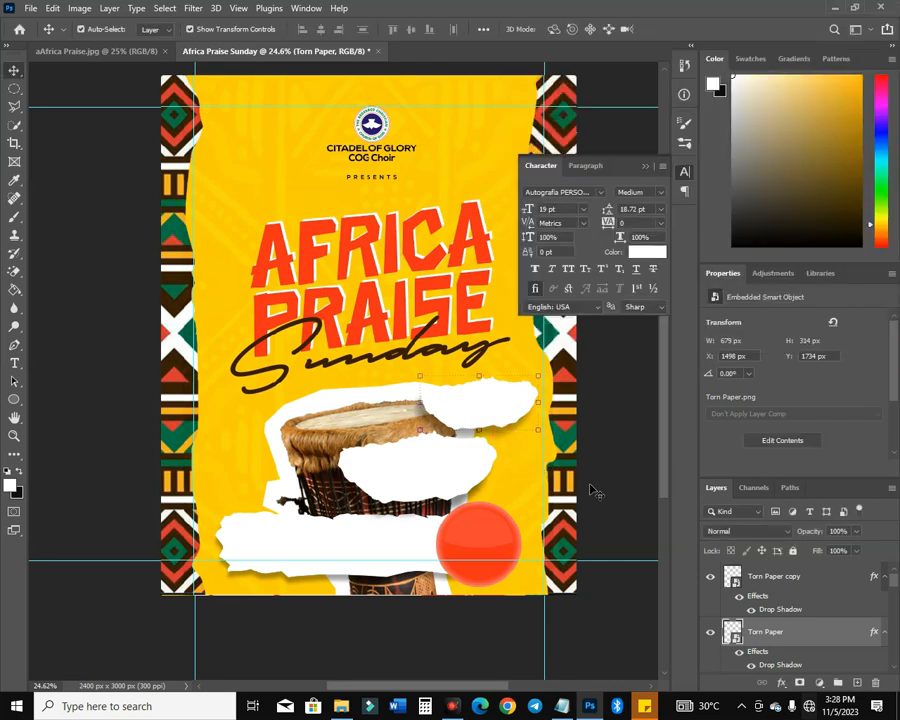
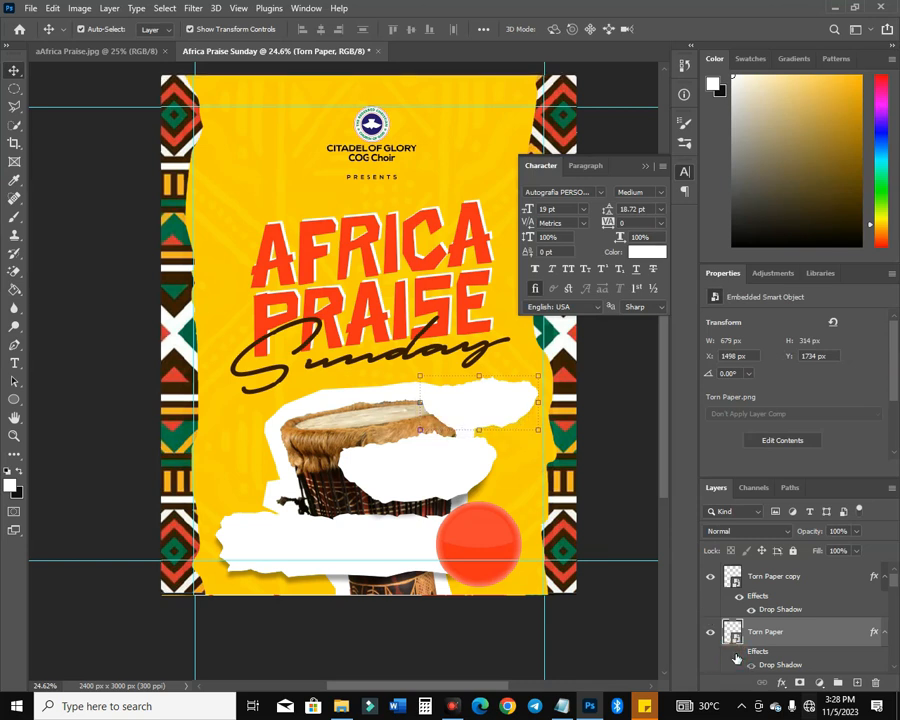
Nudge the upper torn paper up to Y 1713 px and the middle torn paper slightly up and to the right
left_click(738, 653)
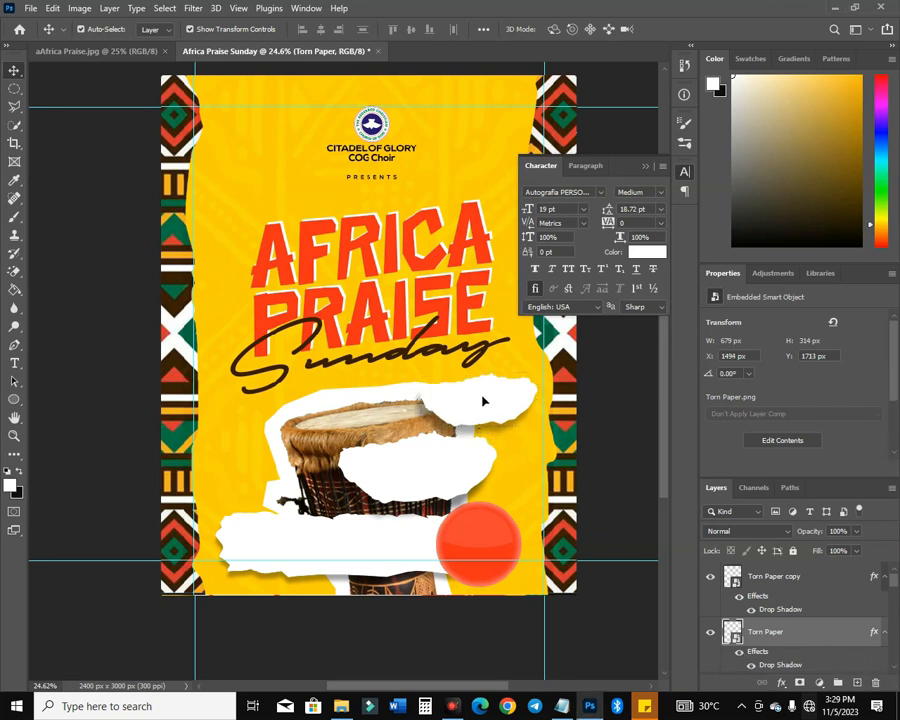
left_click_drag(446, 466, 449, 459)
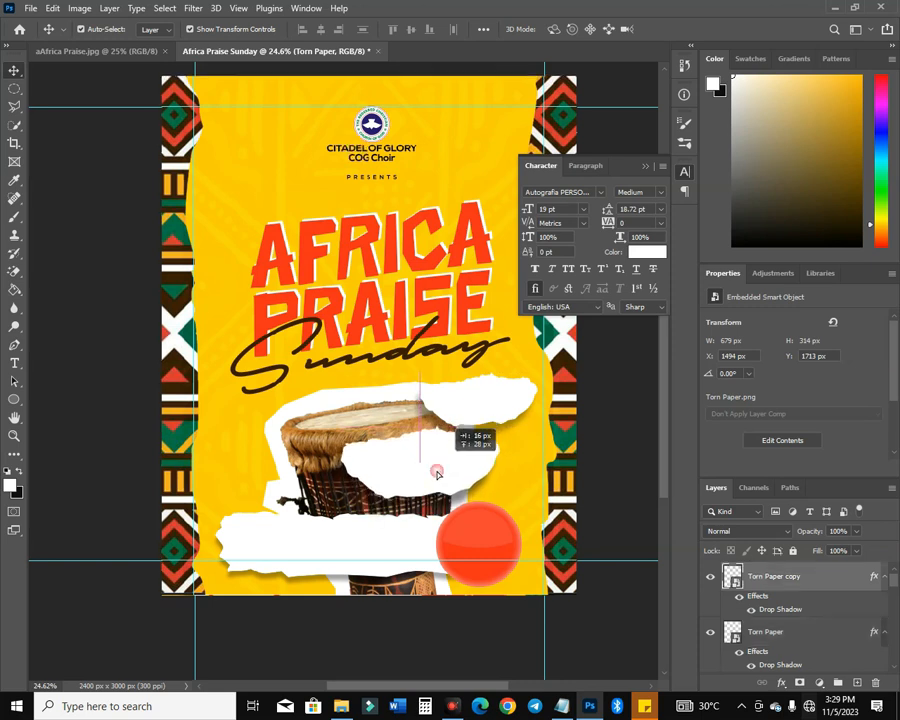
Scale the bottom torn paper strip and the red circle together to about 98.38% and deselect them
left_click(370, 540)
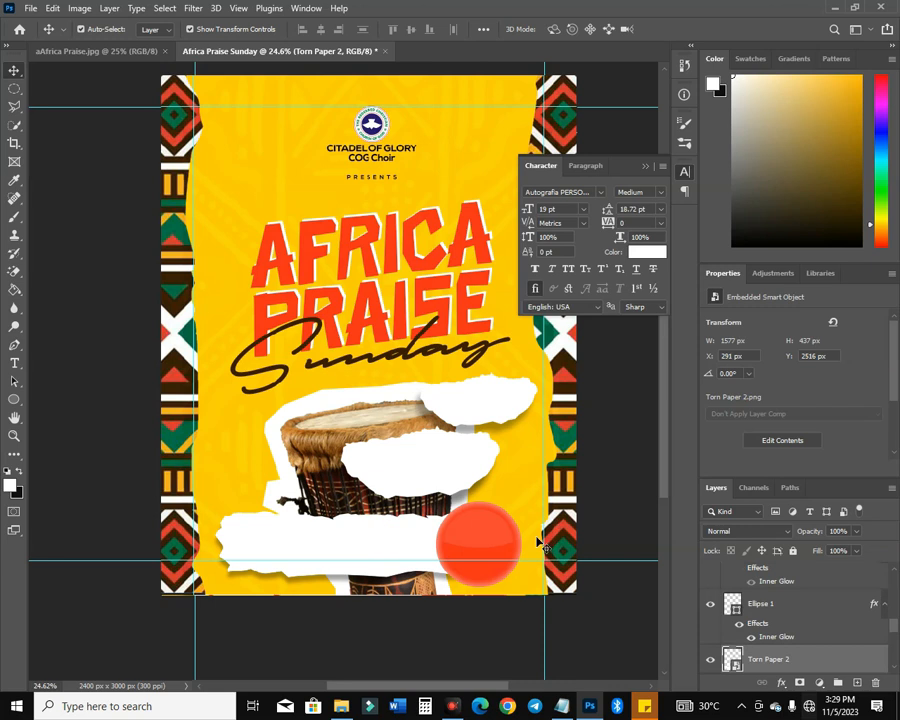
left_click_drag(536, 557, 409, 546)
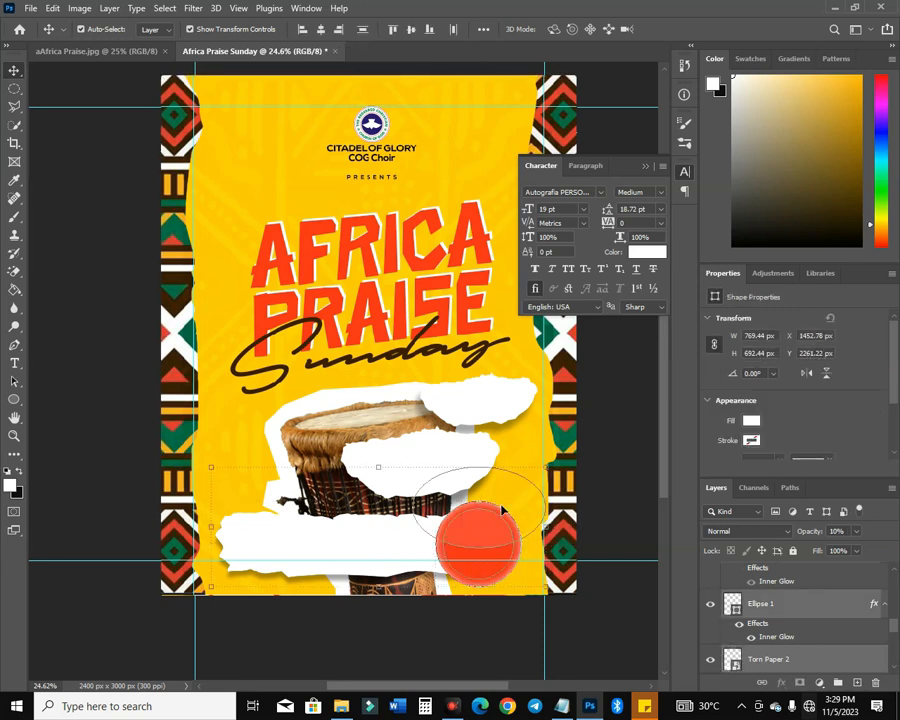
left_click_drag(541, 470, 538, 472)
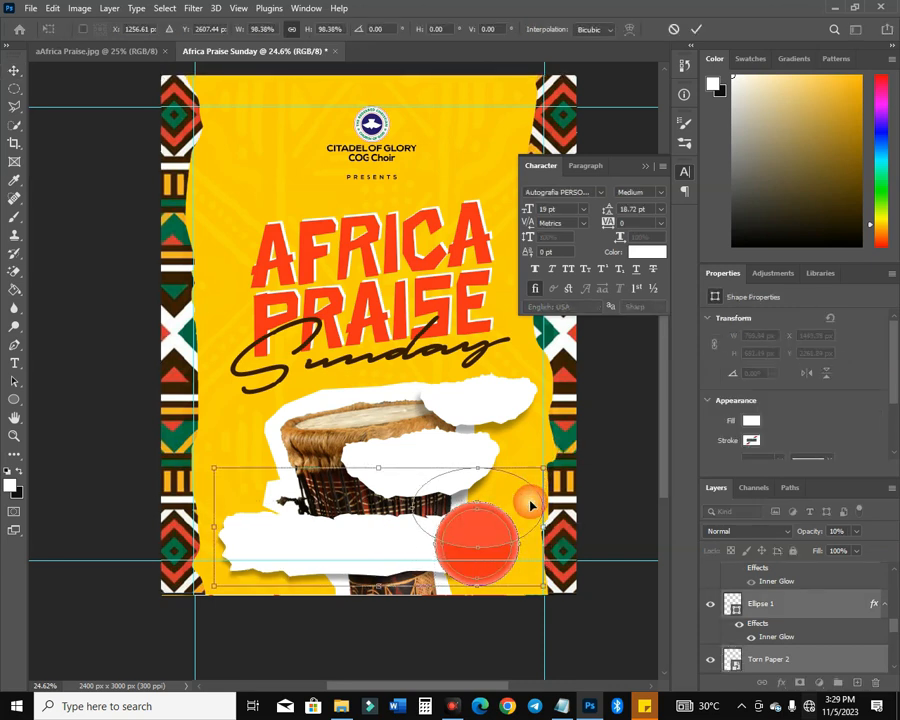
key("Return")
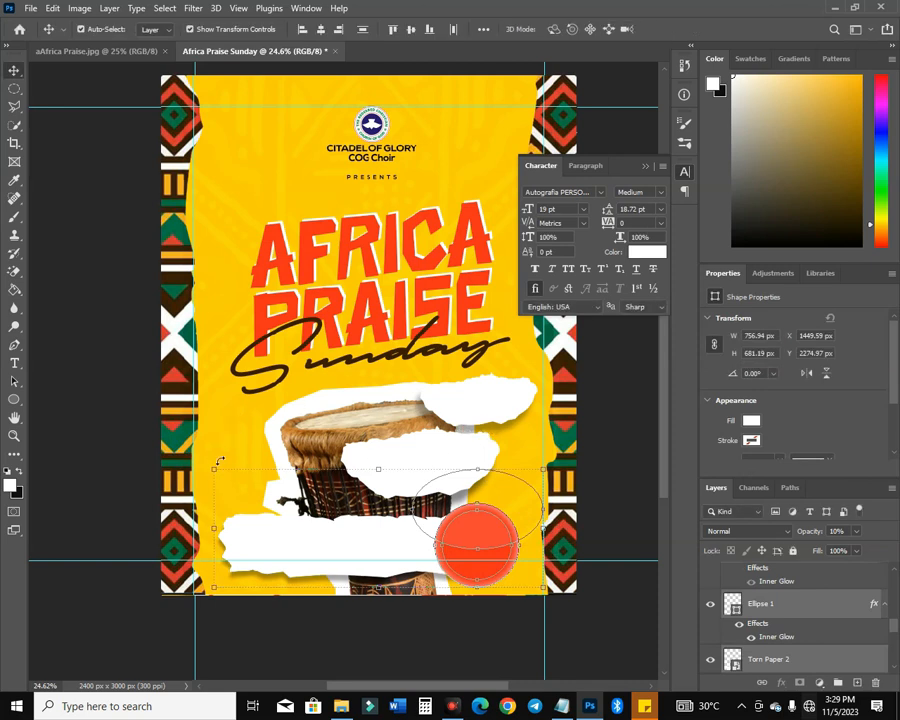
left_click(99, 408)
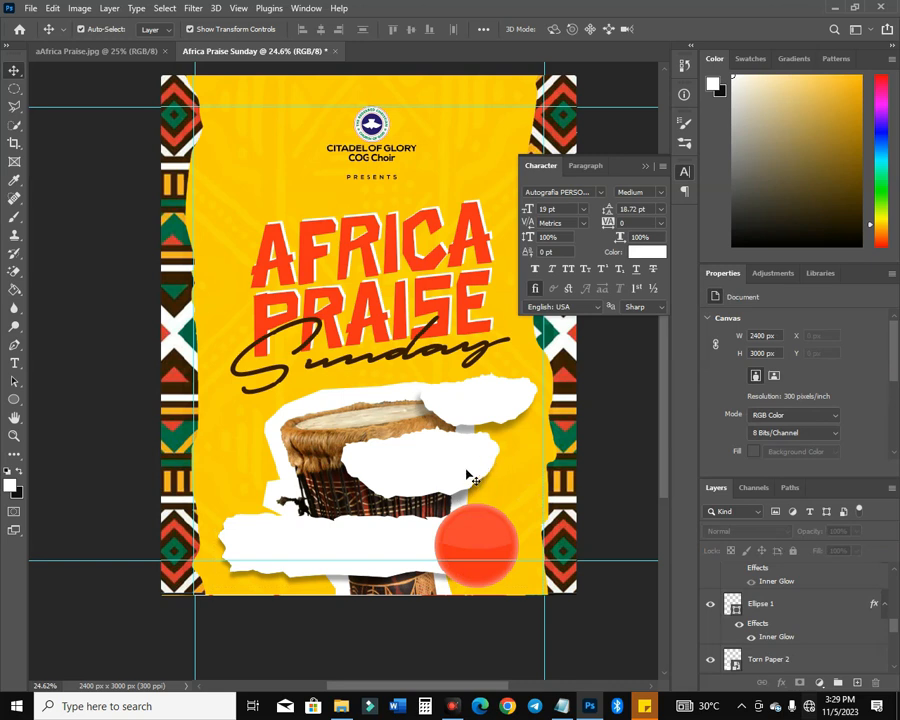
With the upper torn paper selected, switch to the Africa Praise Service file in Notepad and copy the "Dress Code" and "NATIVE WEAR" lines
left_click(485, 408)
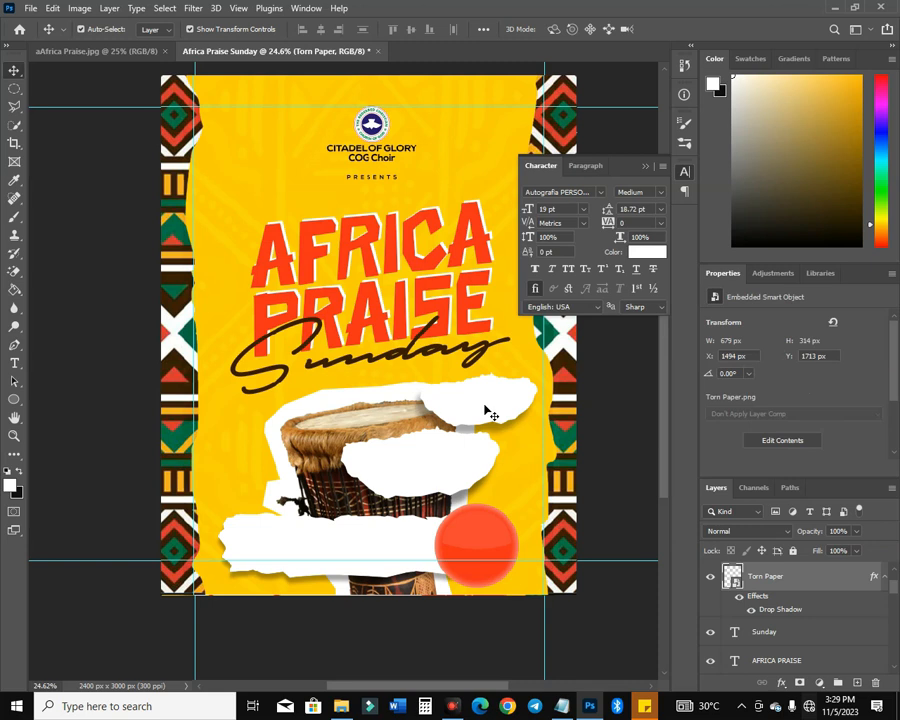
left_click(14, 362)
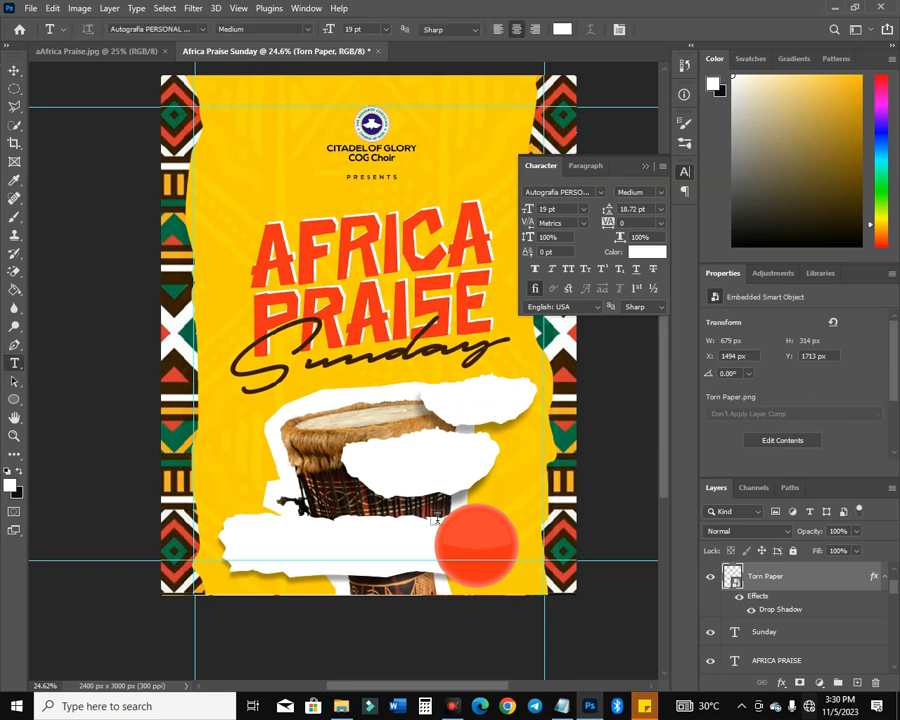
key("alt+Tab")
key("Tab")
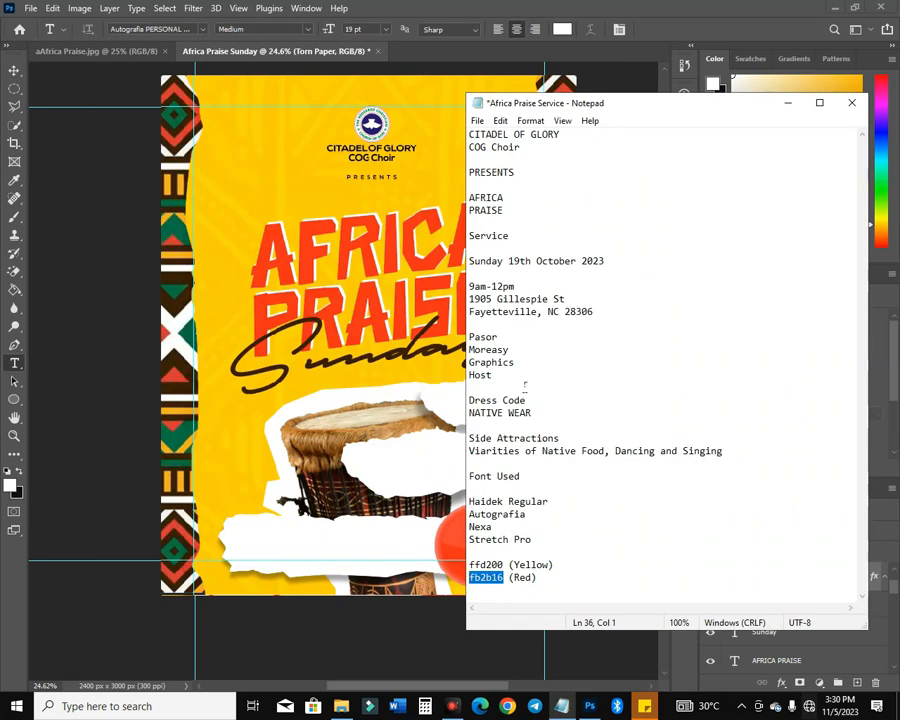
left_click_drag(536, 413, 460, 402)
key("ctrl+c")
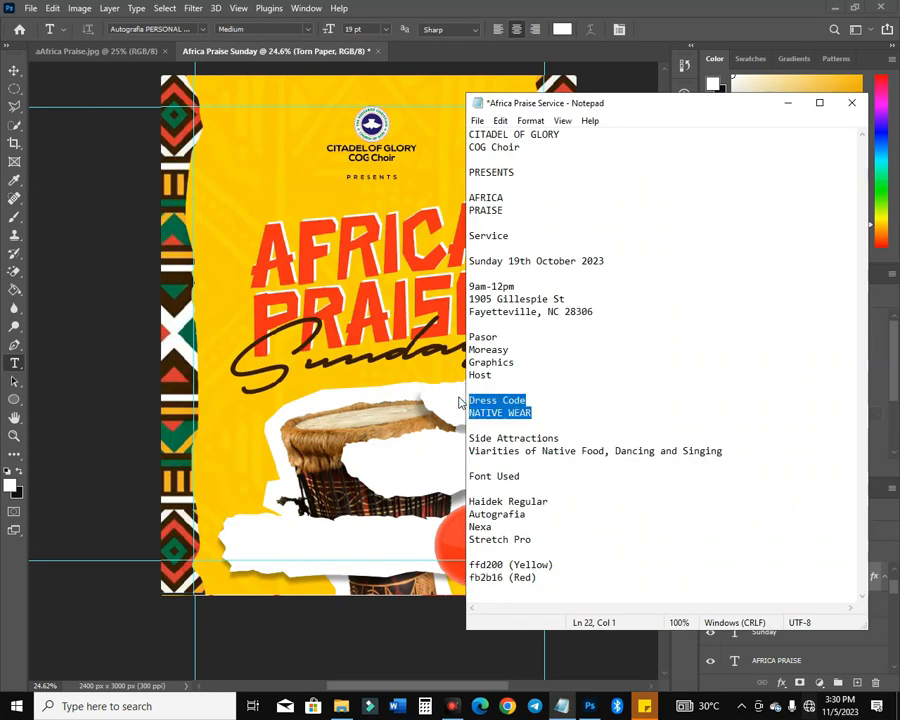
Return to Photoshop and paste the copied dress code lines as a new text layer over the upper torn paper
key("alt+Tab")
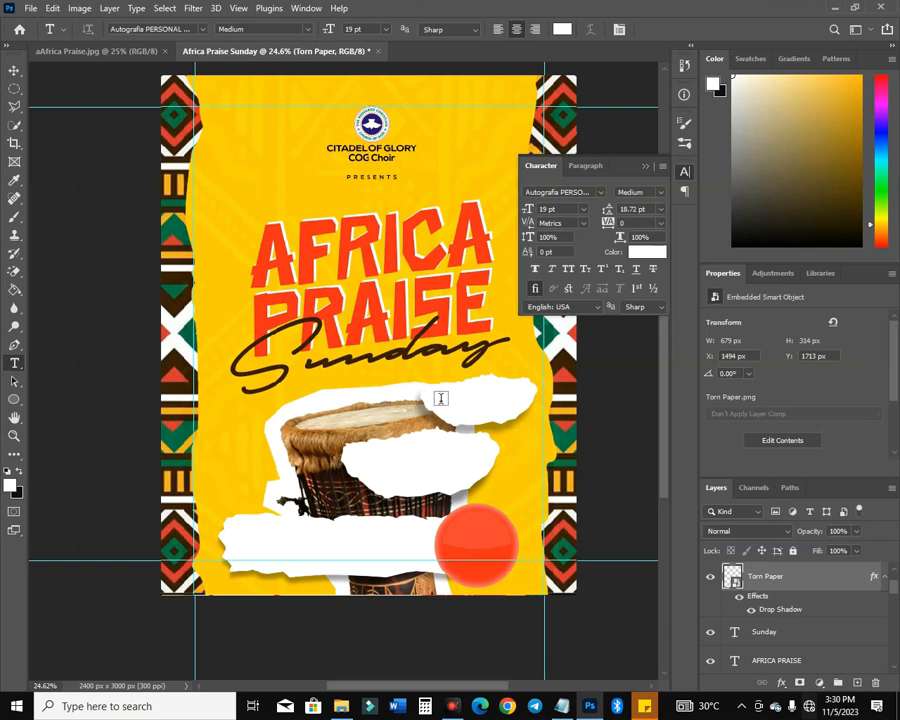
left_click(440, 400)
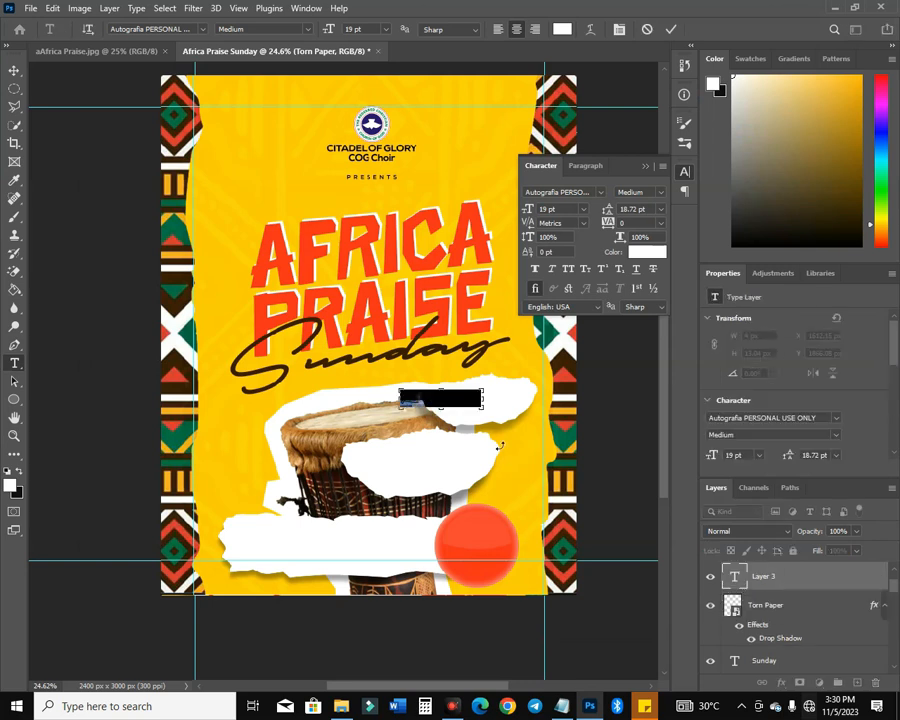
key("ctrl+v")
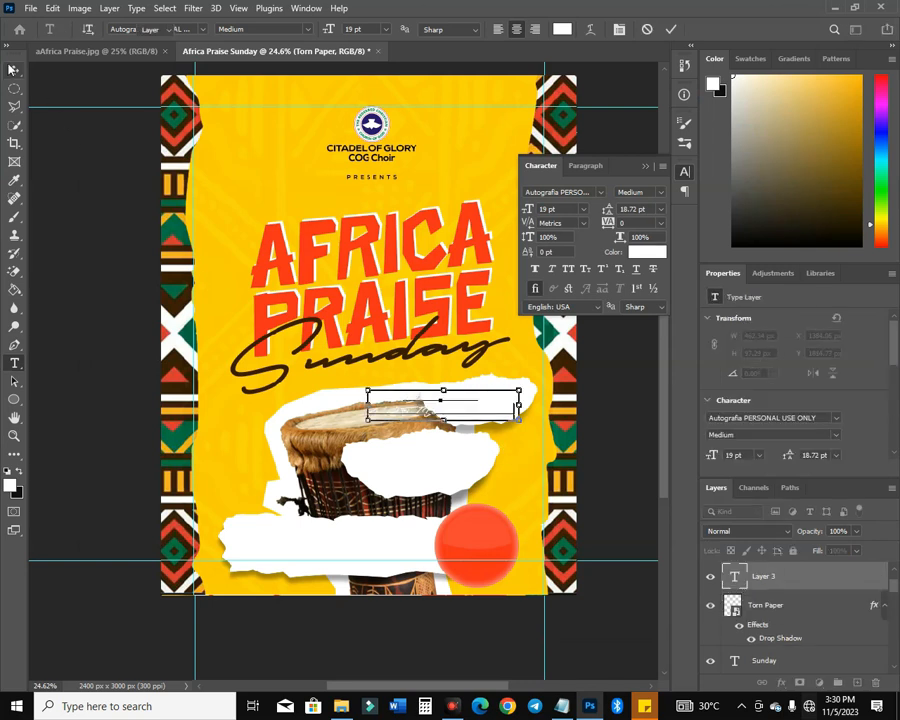
left_click(14, 70)
Change the dress code text to the Nexa Heavy font and colour it black (000000)
left_click(566, 191)
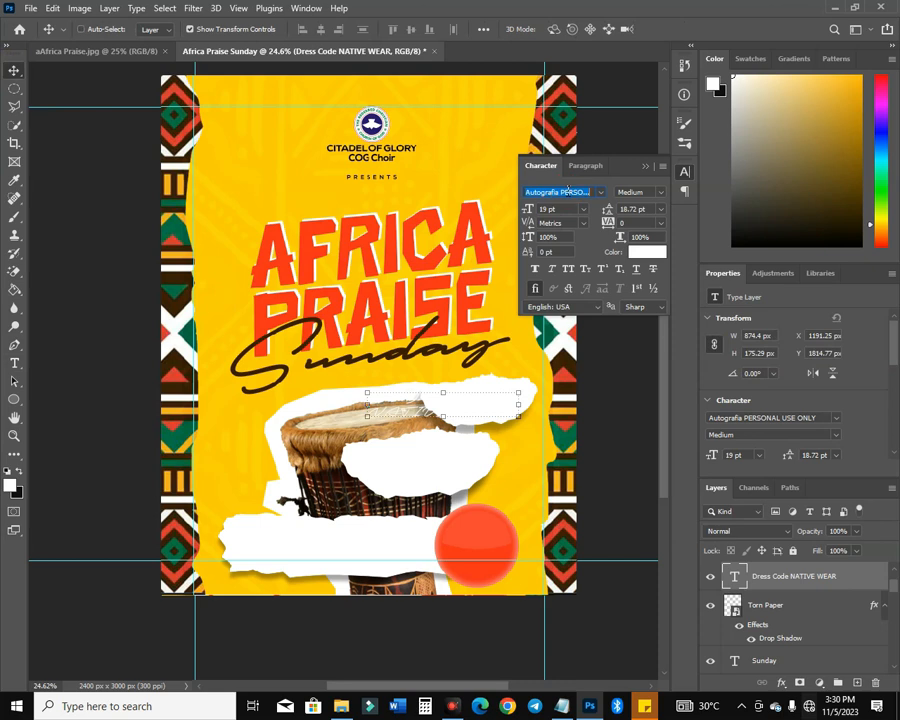
type("nexa")
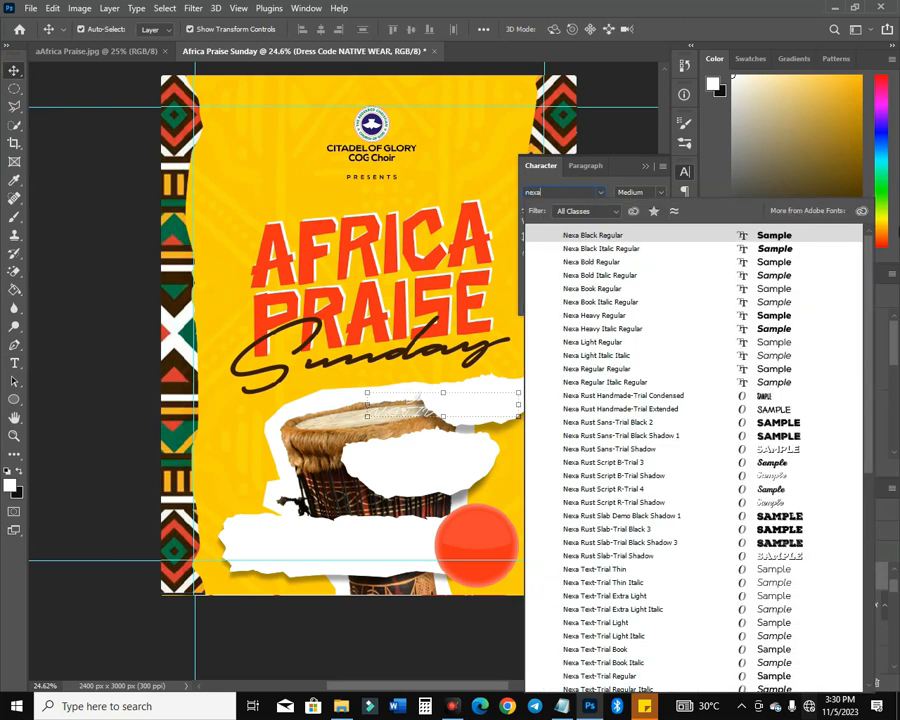
left_click(785, 315)
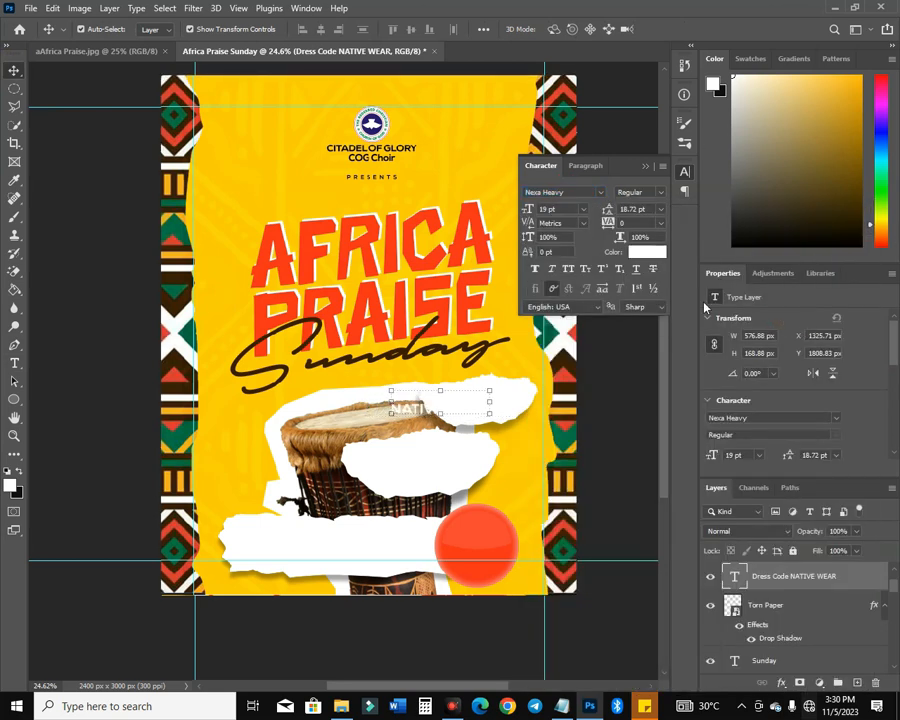
left_click(656, 261)
type("000000")
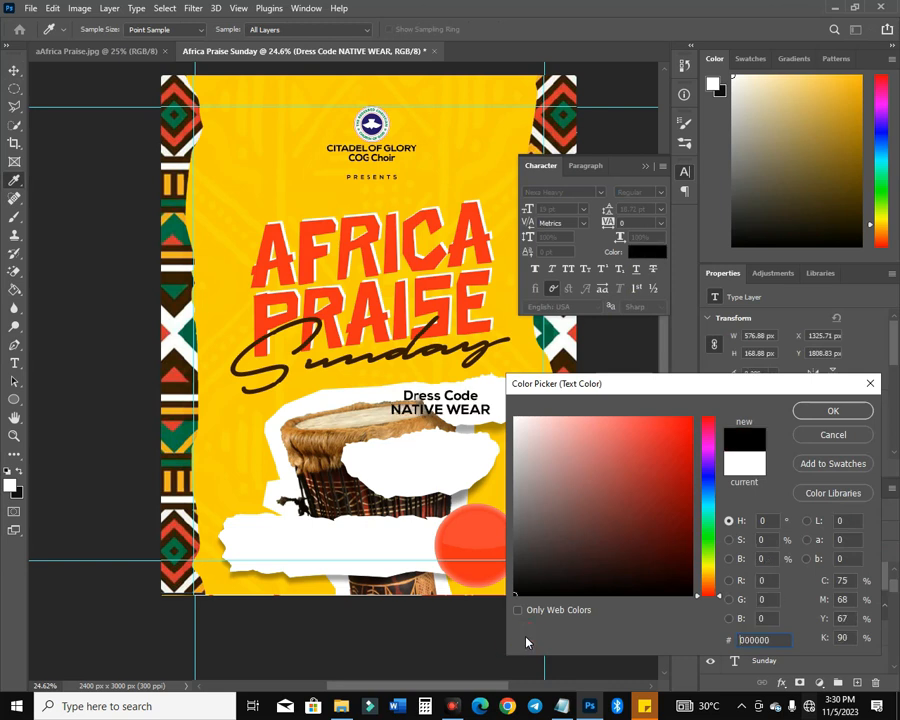
key("Return")
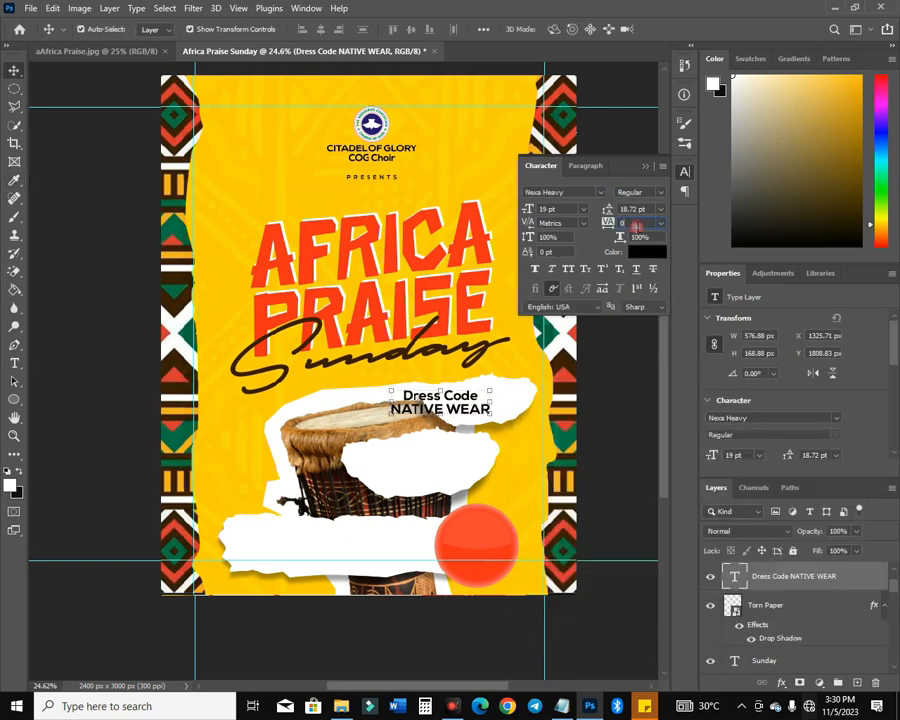
Set the tracking of the dress code text to -100
double_click(630, 223)
type("-100")
key("Return")
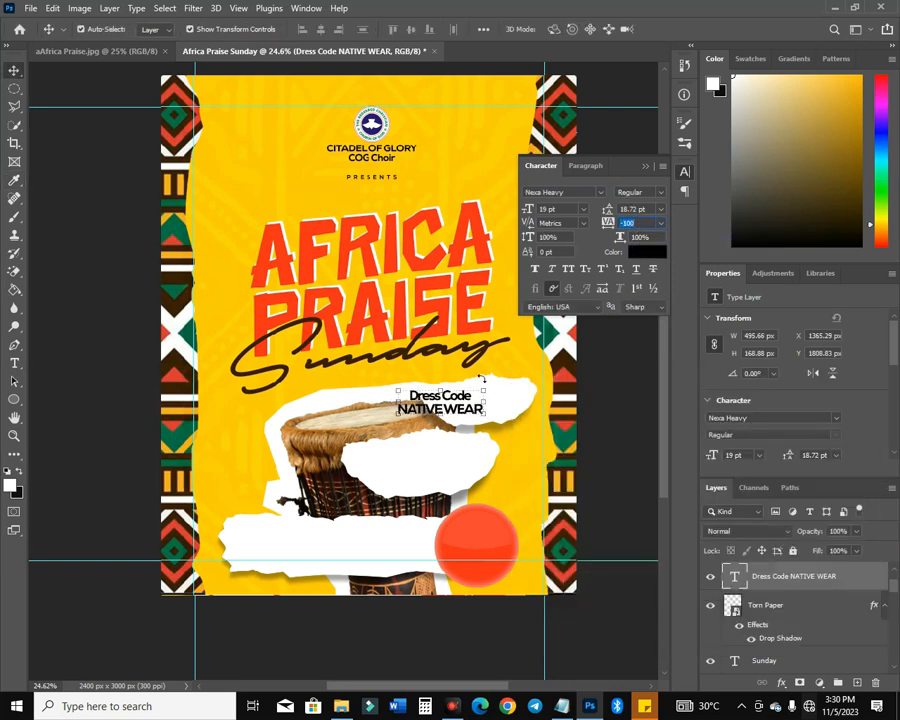
Centre the dress code text on the upper torn paper and place a duplicate of it on the middle torn paper, above that paper's layer
mouse_move(472, 413)
left_mouse_down()
mouse_move(515, 410)
mouse_move(472, 420)
mouse_move(438, 472)
left_mouse_up()
mouse_move(819, 580)
left_mouse_down()
mouse_move(818, 507)
mouse_move(818, 615)
mouse_move(813, 566)
left_mouse_up()
left_click_drag(416, 461, 419, 472)
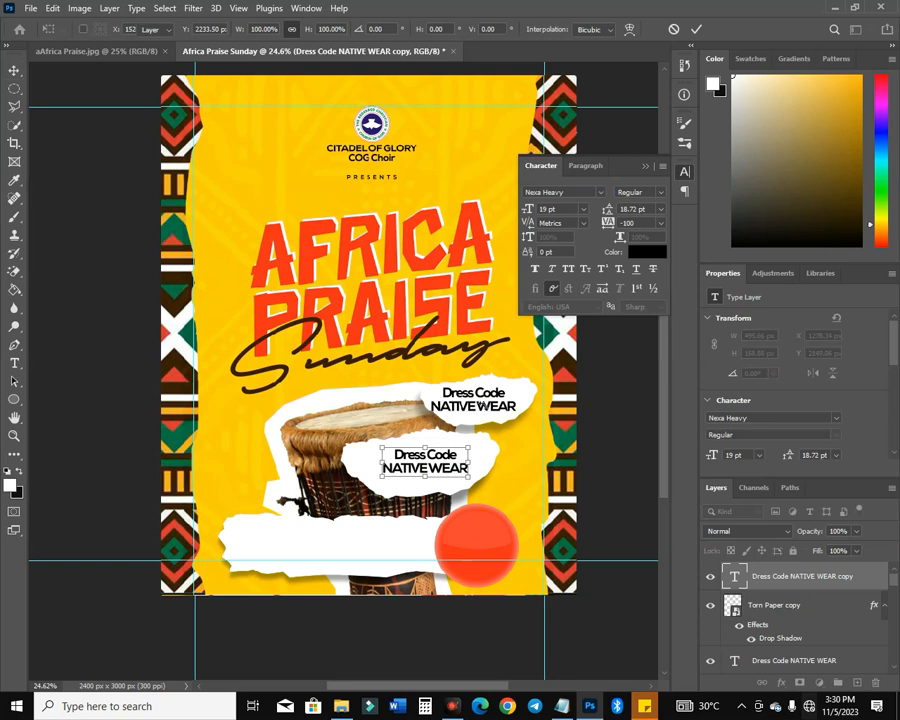
key("Return")
Scale the dress code text on the upper torn paper down to about 16 pt
left_click(487, 405)
scroll(487, 402, "up", 5)
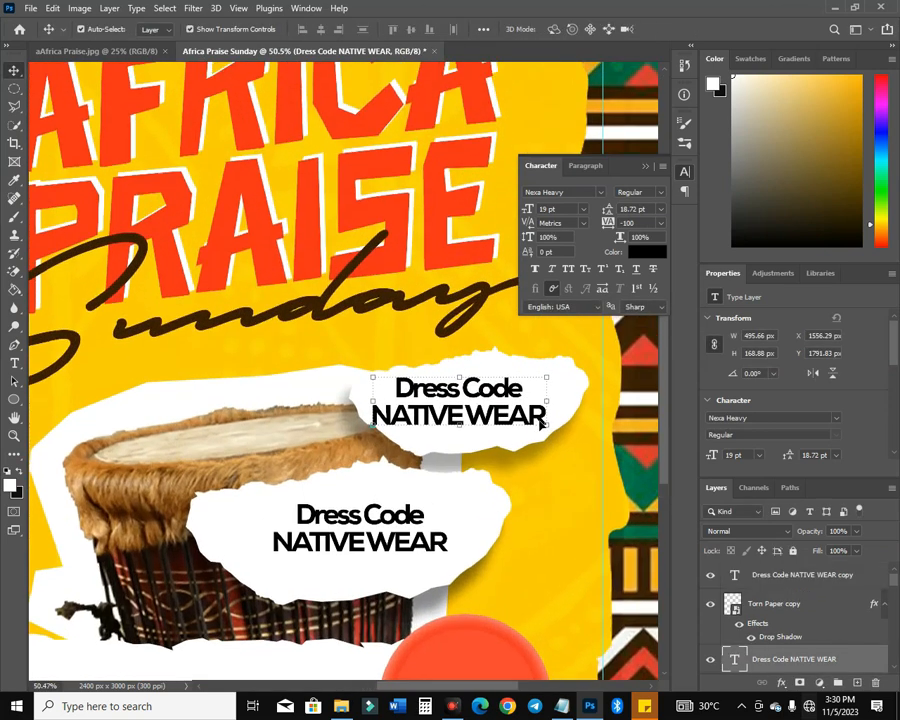
mouse_move(543, 422)
left_mouse_down()
mouse_move(538, 416)
mouse_move(540, 433)
left_mouse_up()
key("Return")
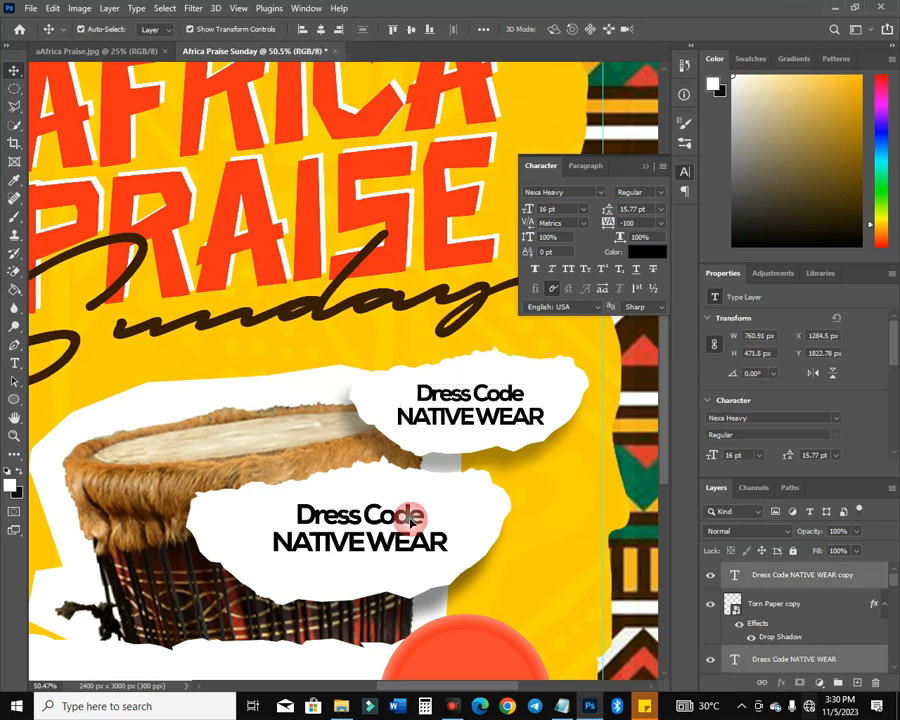
Skew both dress code text blocks together so their lines slant upward to the right, and centre the upper text on its torn paper
left_click(413, 520, "shift")
scroll(420, 523, "down", 1)
key("ctrl")
left_click_drag(545, 452, 541, 426)
key("Return")
left_click(555, 440)
left_click_drag(526, 378, 532, 388)
Set the "Dress Code" line on the upper torn paper to Nexa Regular at 11 pt
key("t")
left_click_drag(424, 367, 544, 364)
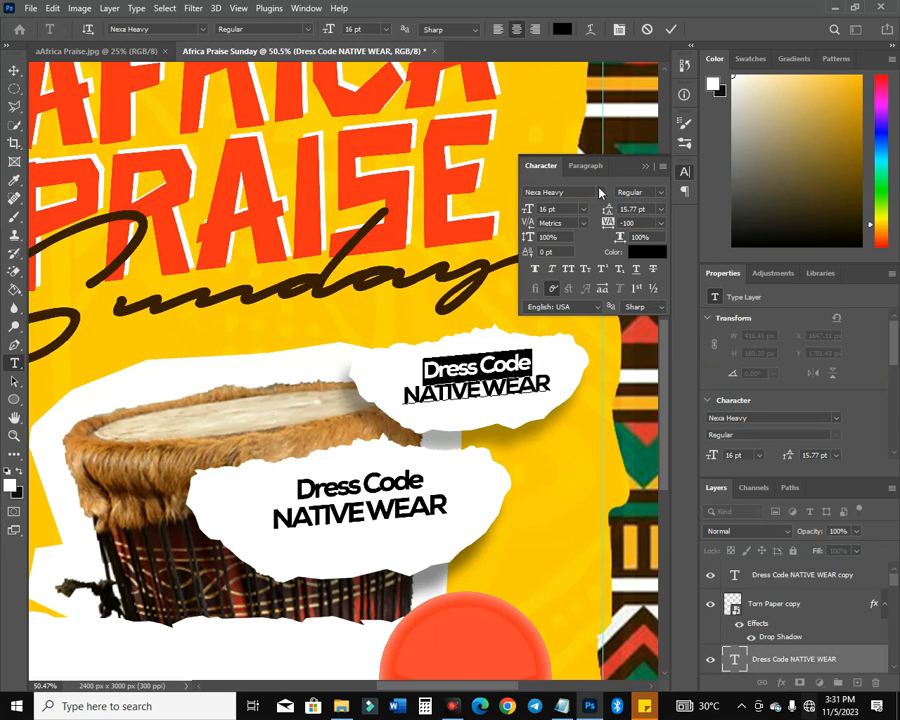
left_click(600, 192)
left_click(788, 273)
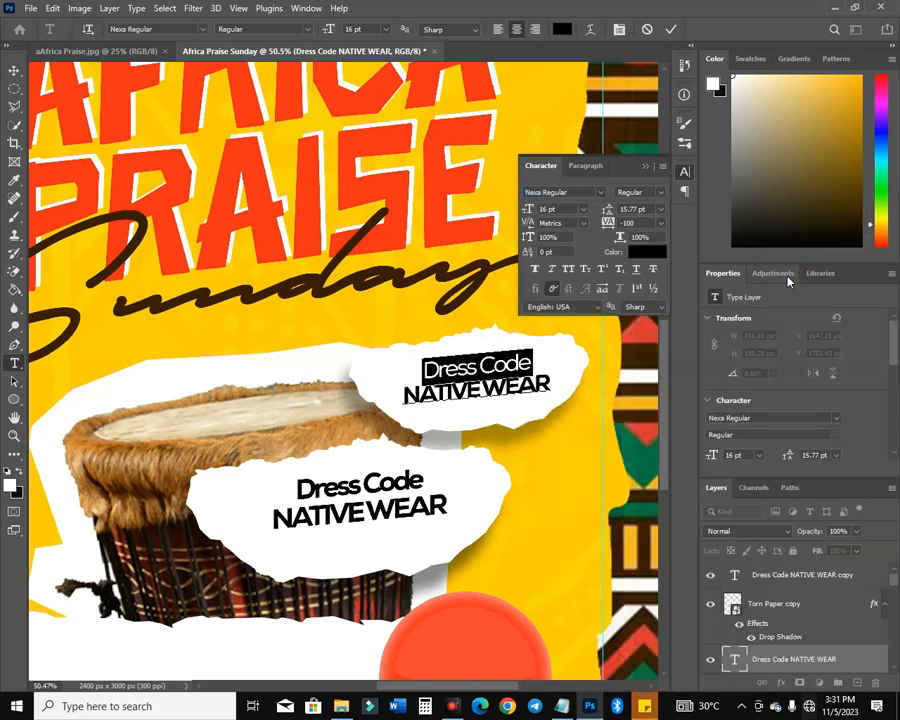
left_click_drag(530, 209, 523, 214)
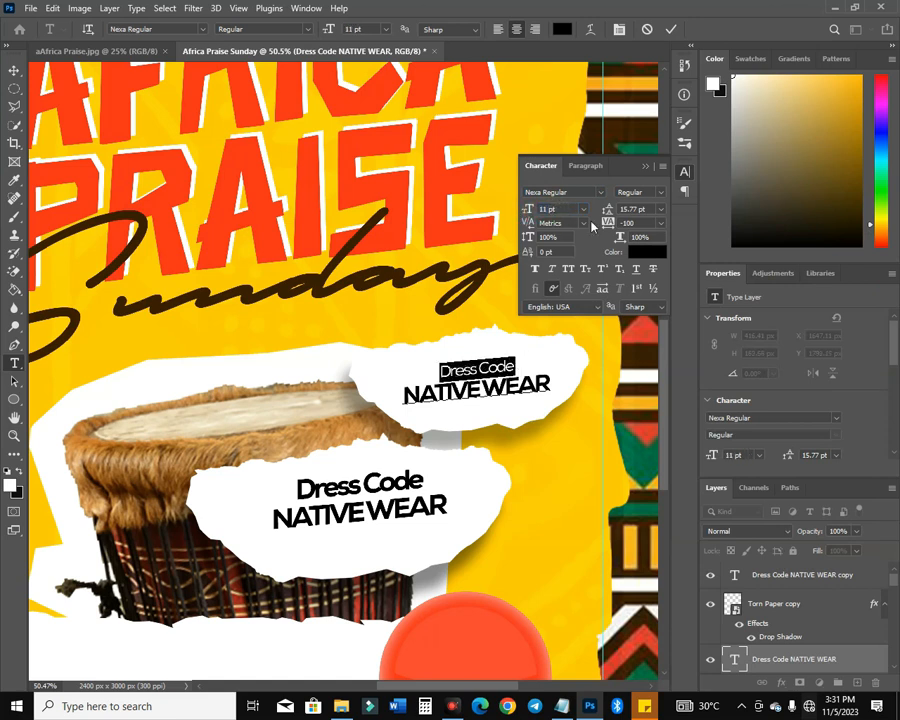
left_click(670, 29)
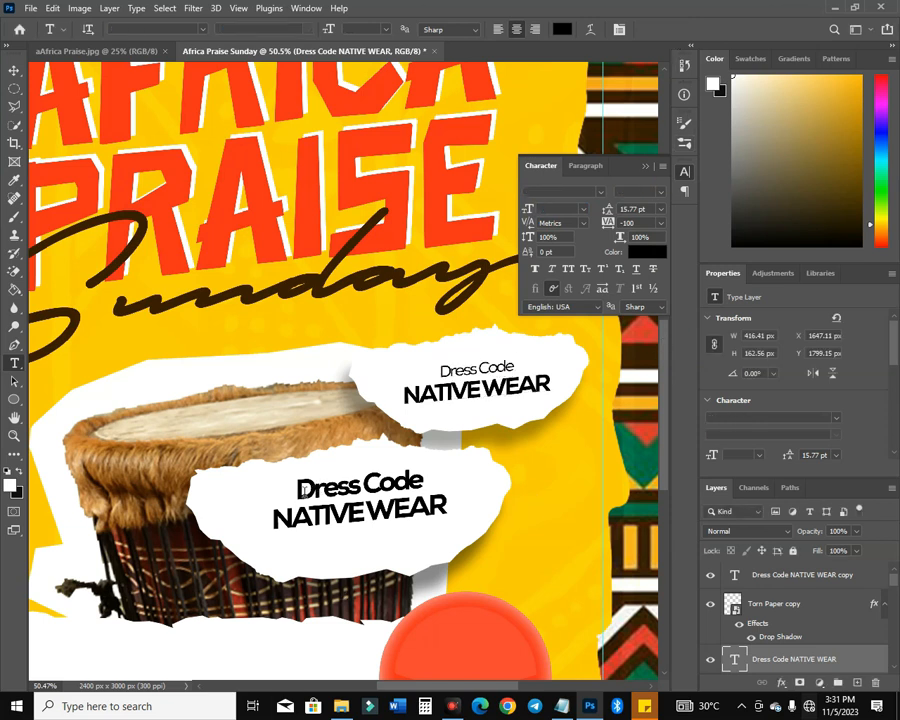
Set the dress code text on the middle torn paper to Nexa Bold at 16 pt
left_click_drag(301, 488, 449, 491)
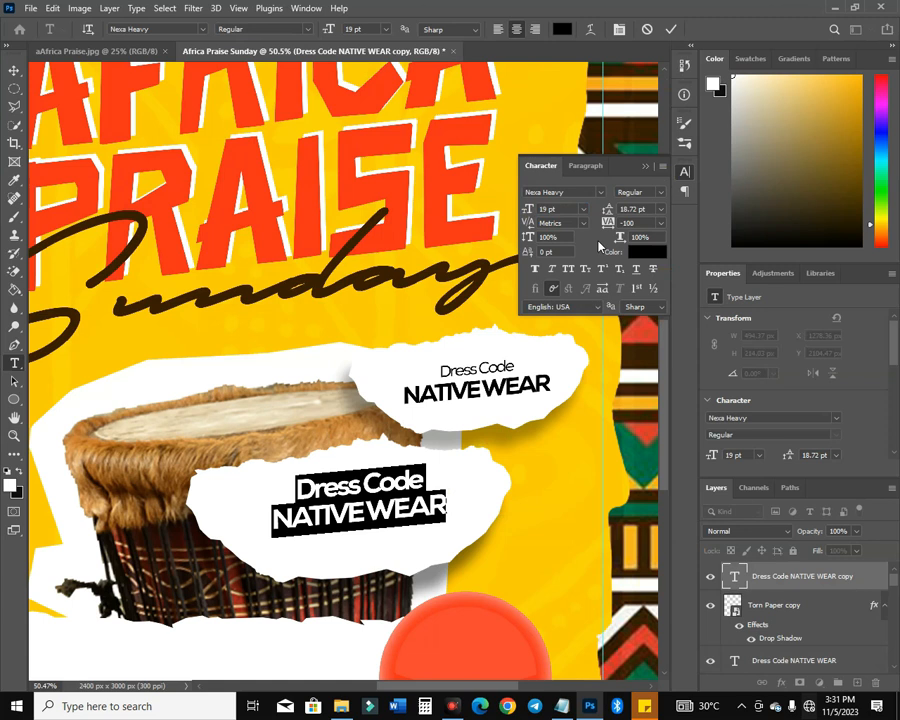
left_click(600, 193)
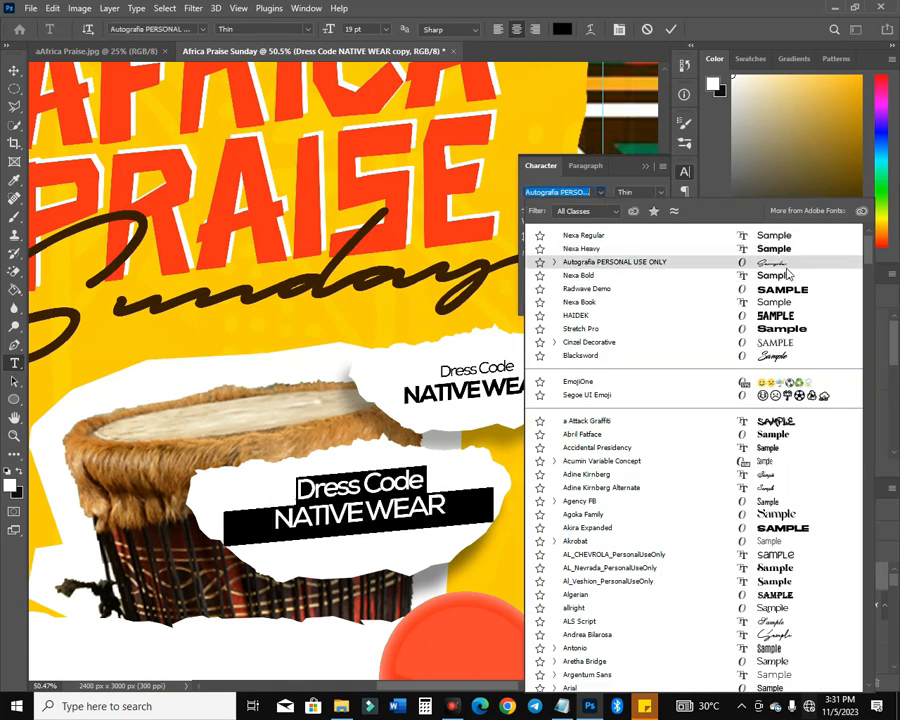
left_click(786, 279)
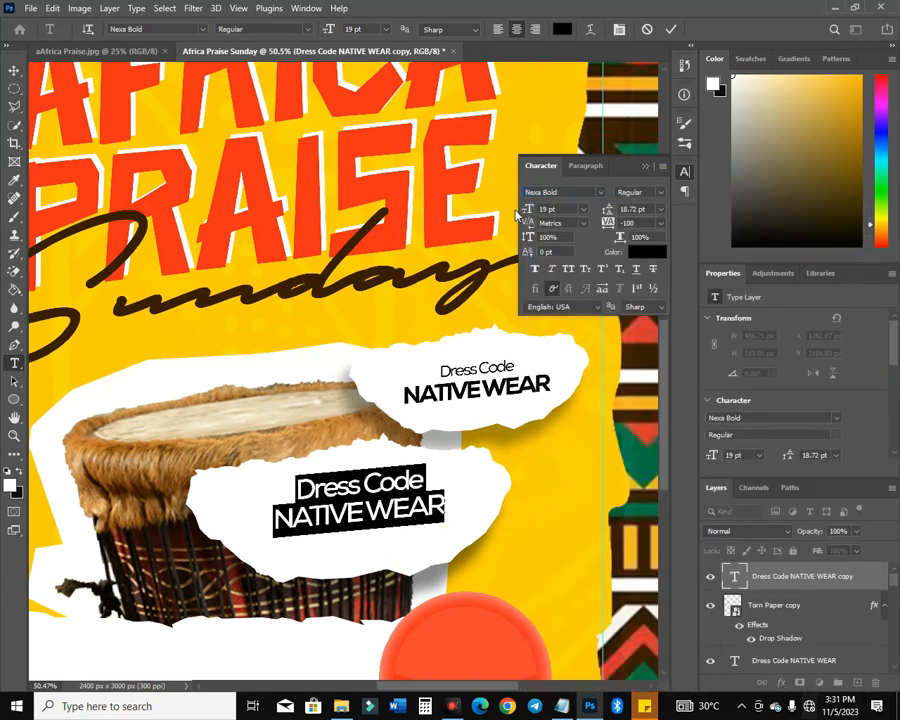
left_click_drag(527, 216, 524, 216)
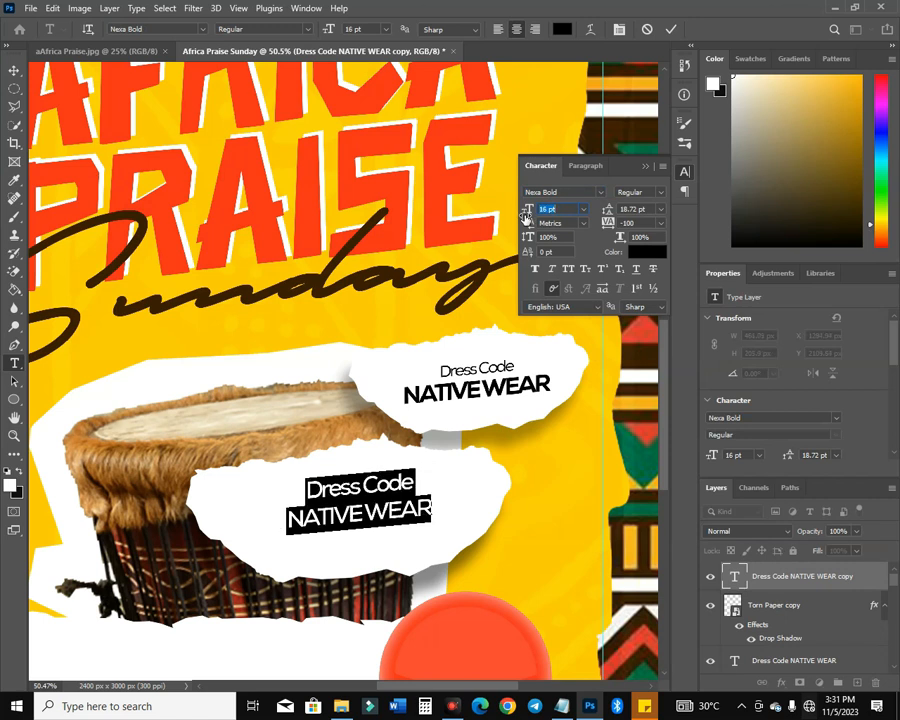
Replace the middle paper's text with "Side Attractions" and "Viarities of Native Food, Dancing and Singing" from the Notepad notes, breaking the line after "Food,"
key("alt+Tab")
key("Tab")
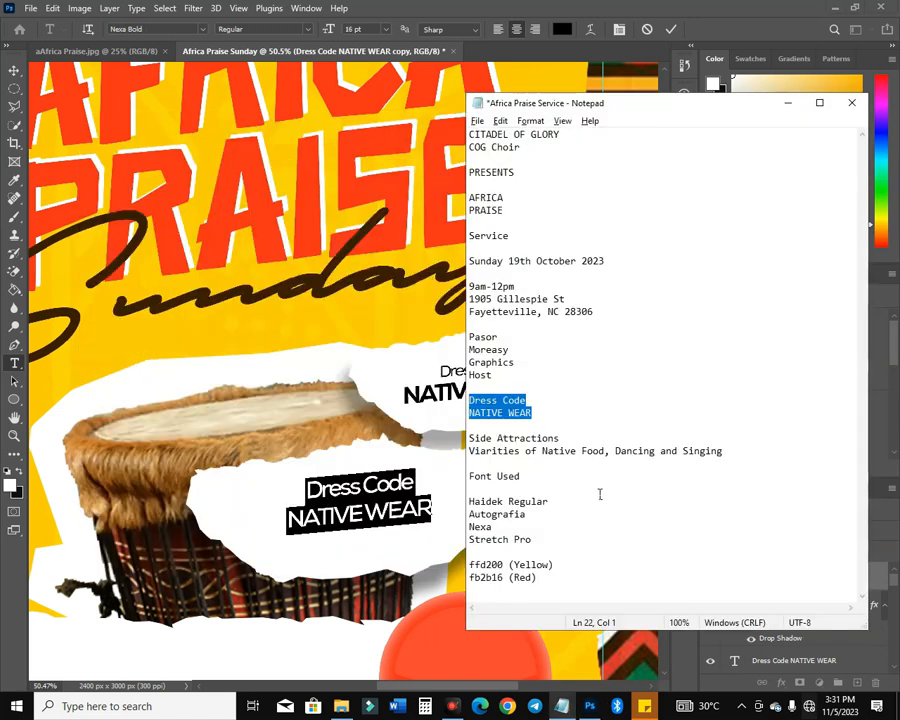
left_click_drag(474, 465, 462, 443)
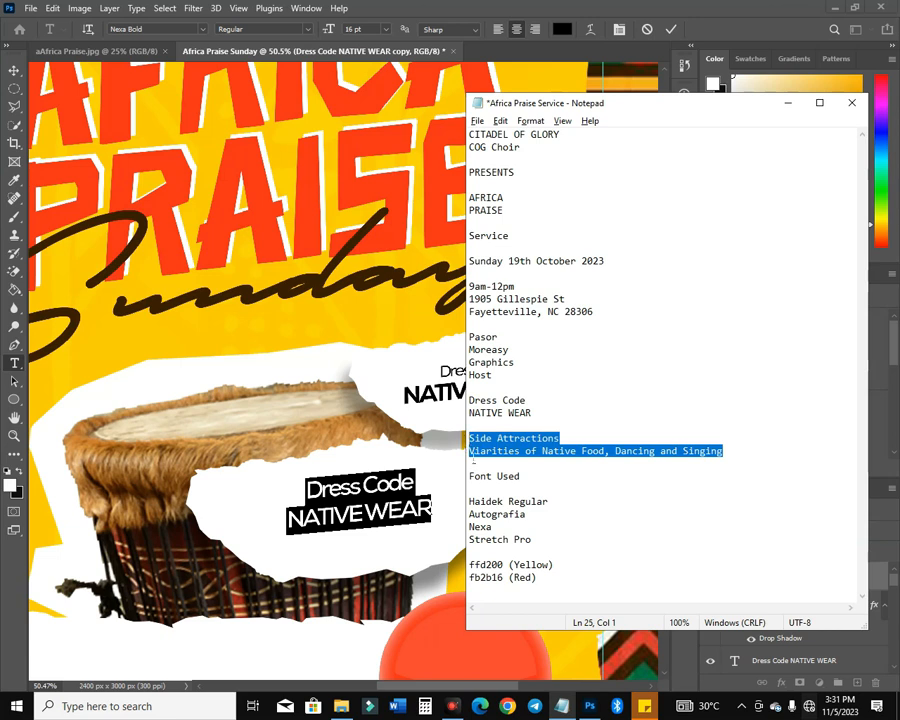
key("alt+Tab")
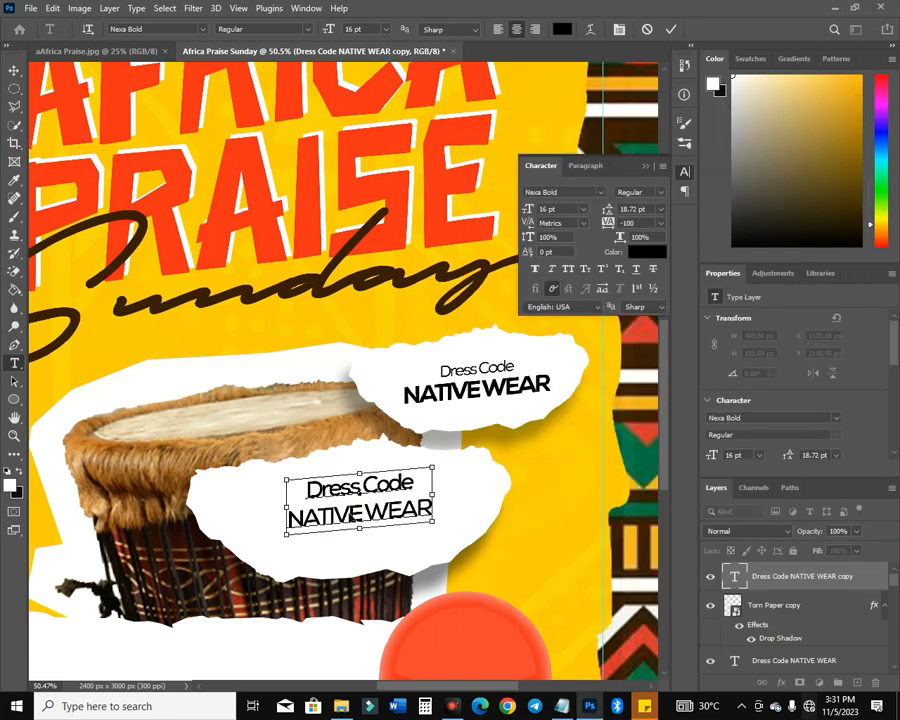
type("Side Attractions Varieties of Native Food, Dancing and Singing")
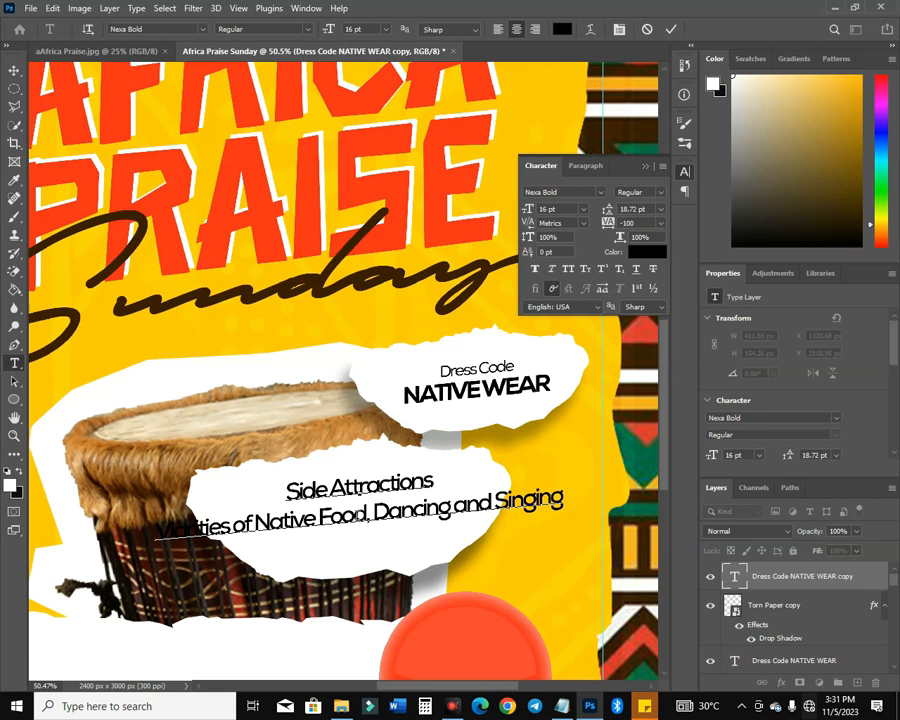
key("Return")
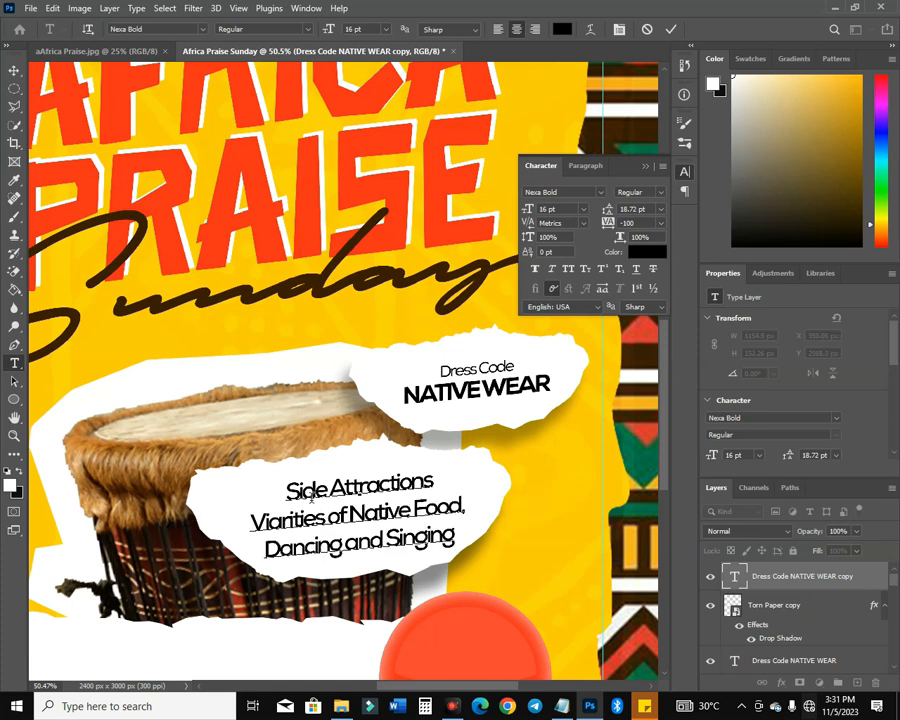
Set the two lines below "Side Attractions" to Nexa Heavy with 17 pt leading
left_click_drag(281, 490, 446, 476)
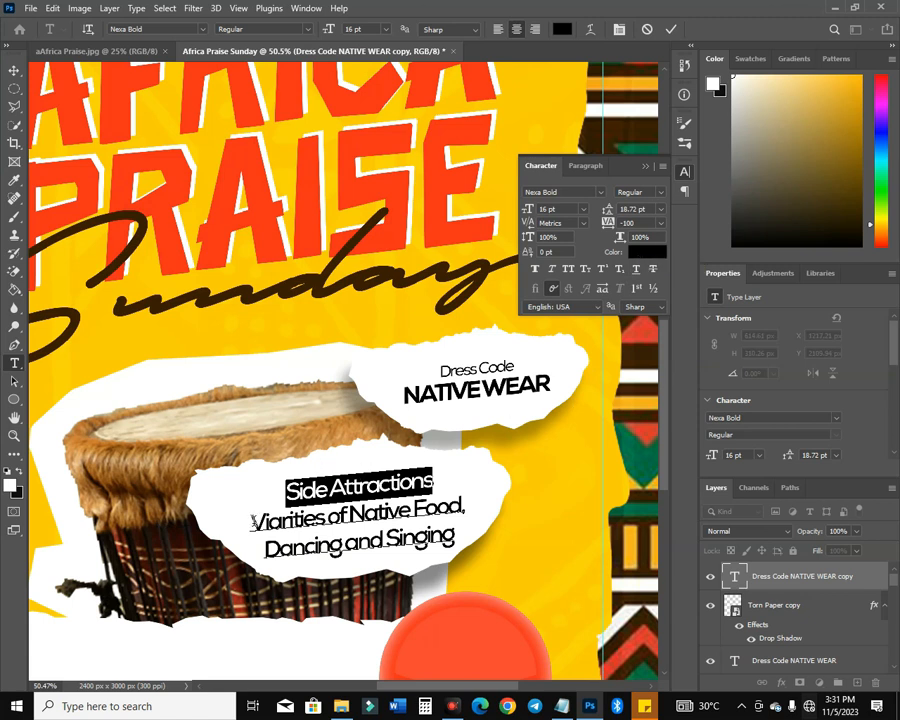
left_click_drag(252, 520, 458, 545)
left_click(600, 192)
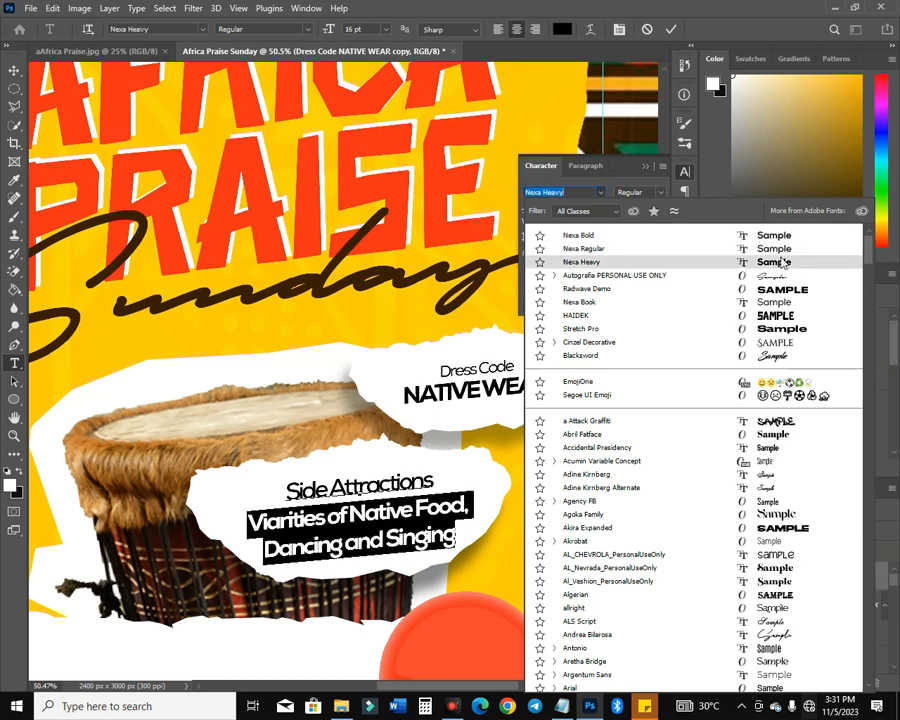
left_click(783, 262)
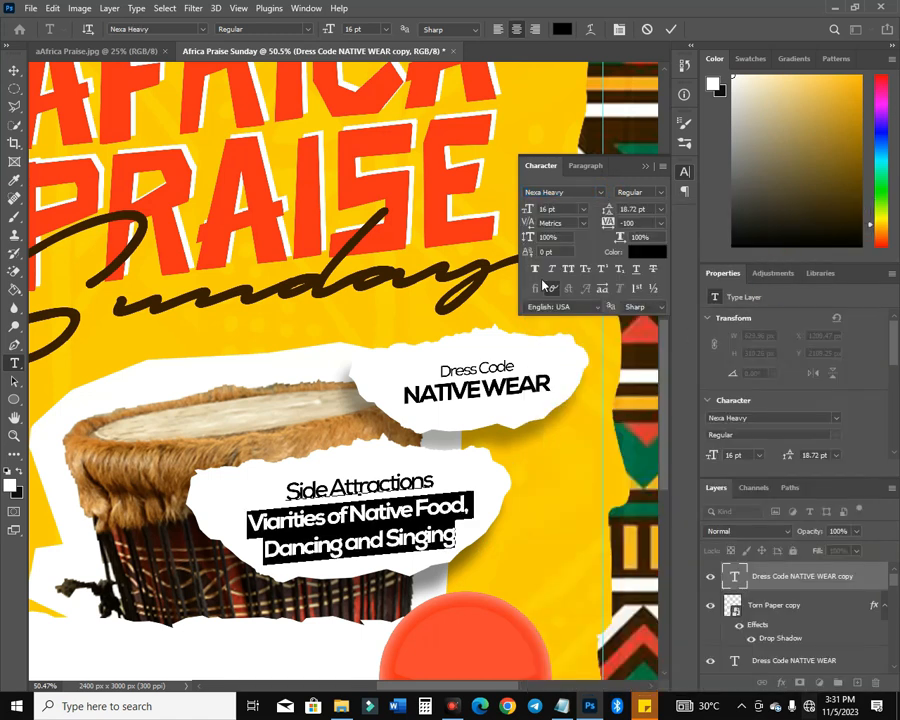
left_click(641, 209)
key("Down")
key("Down")
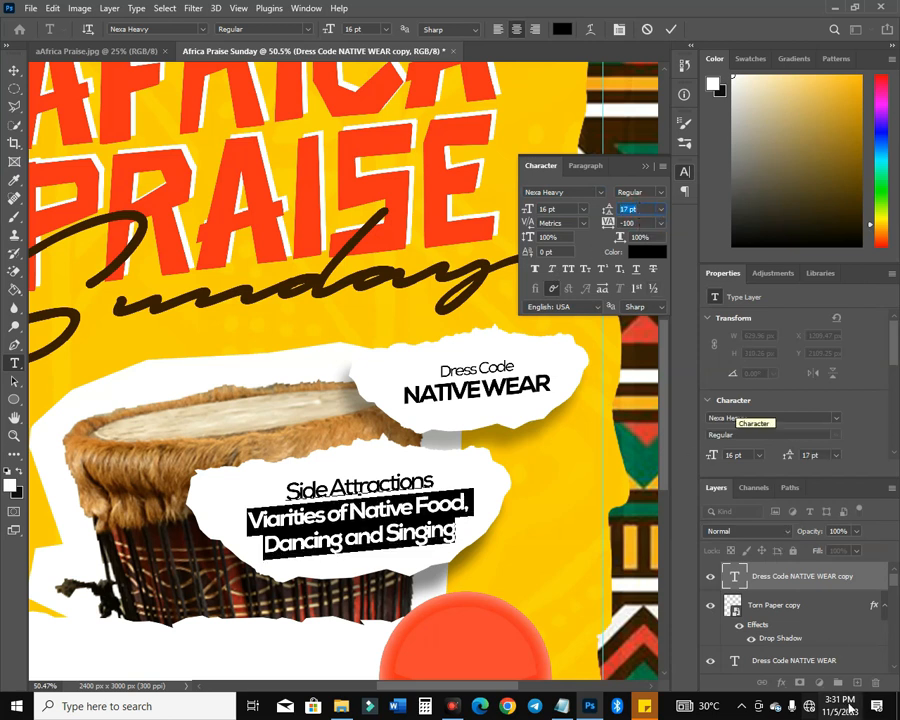
left_click(846, 652)
left_click(848, 654)
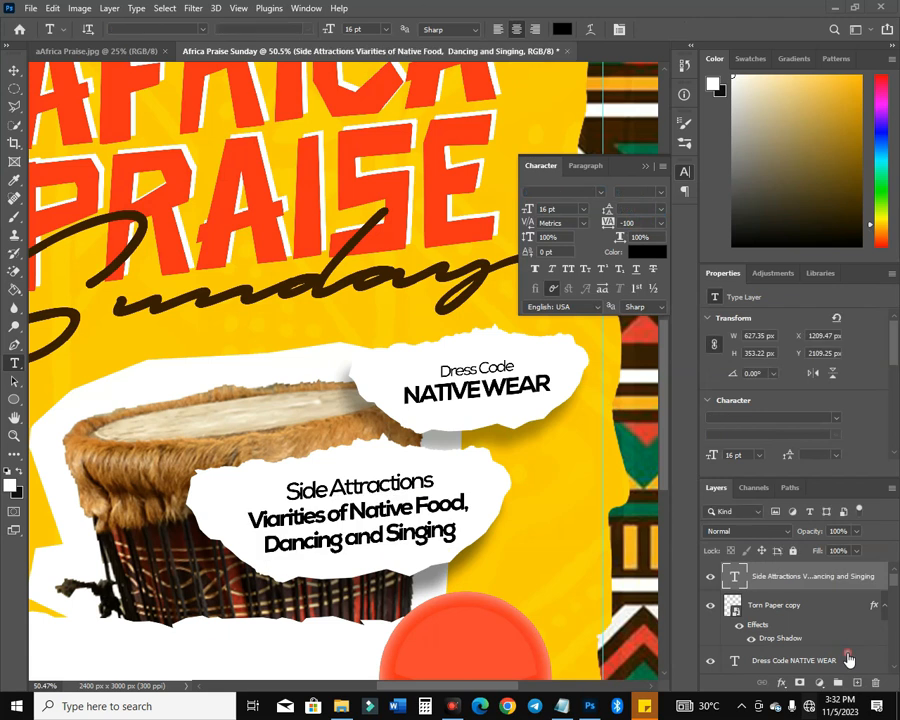
Set the tracking of the whole side attractions text block to -60
left_click(435, 553)
key("ctrl+a")
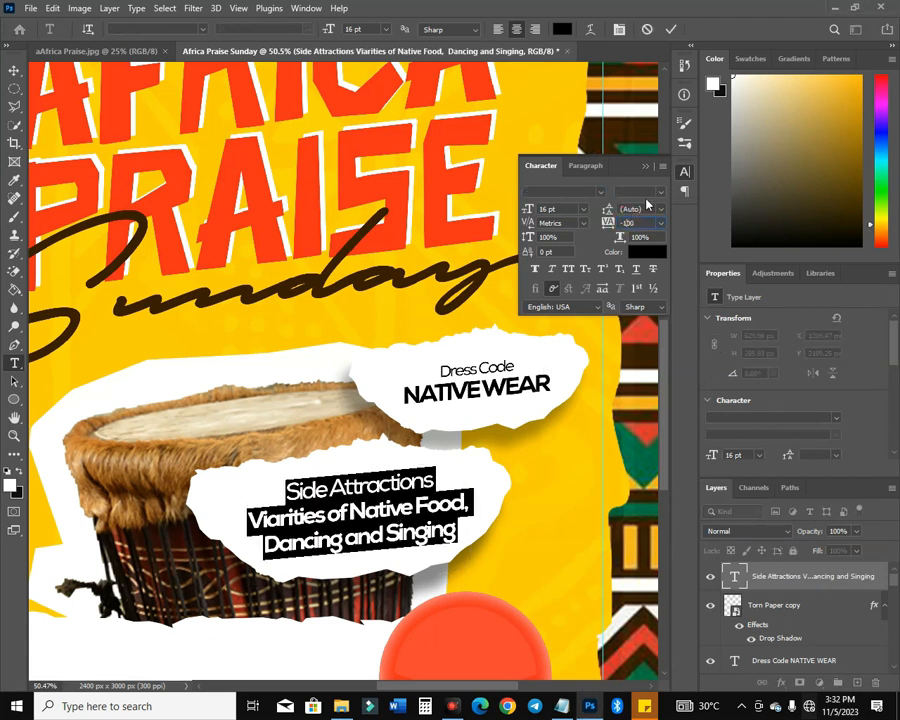
key("Up")
key("Up")
key("Up")
key("Up")
key("Up")
key("Up")
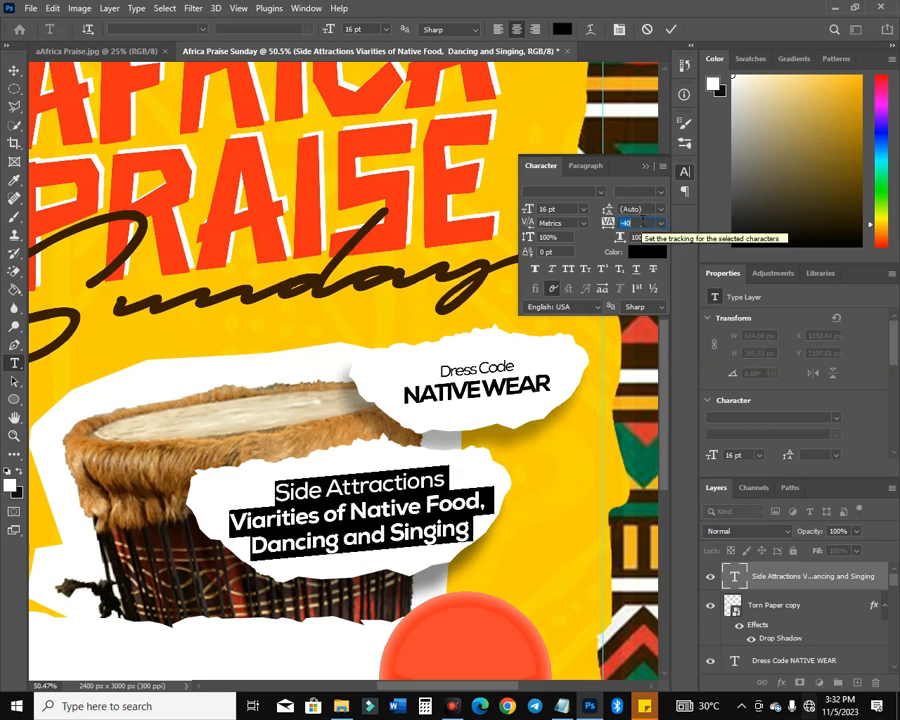
key("Down")
key("Down")
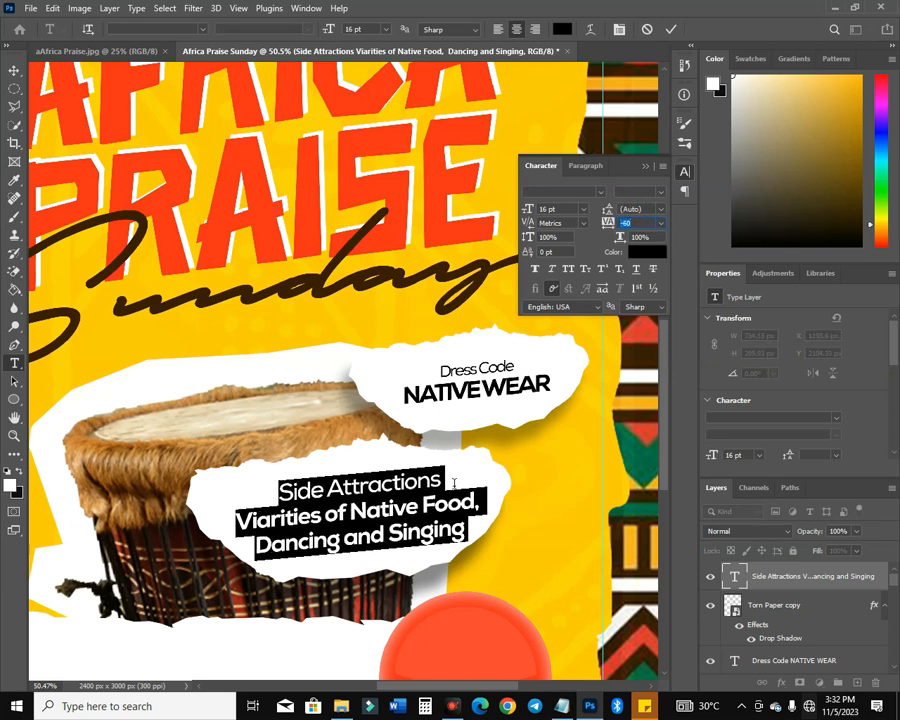
Rebreak the bold text into "Viarities of Native", "Food, Dancing" and "and Singing", and move the text block slightly up on its torn paper
left_click(430, 507)
key("Return")
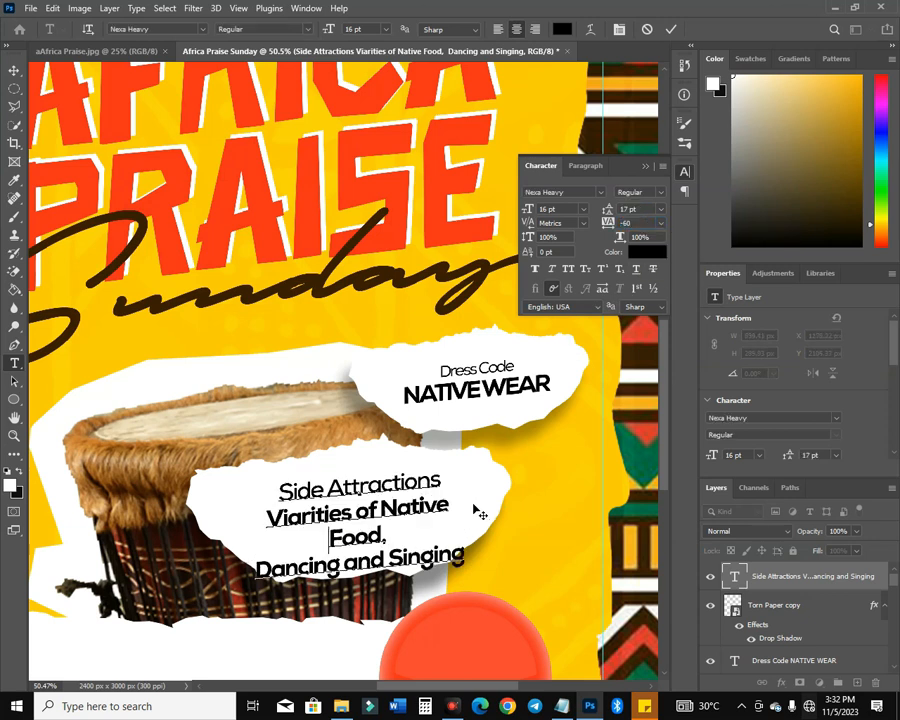
left_click(386, 533)
key("Delete")
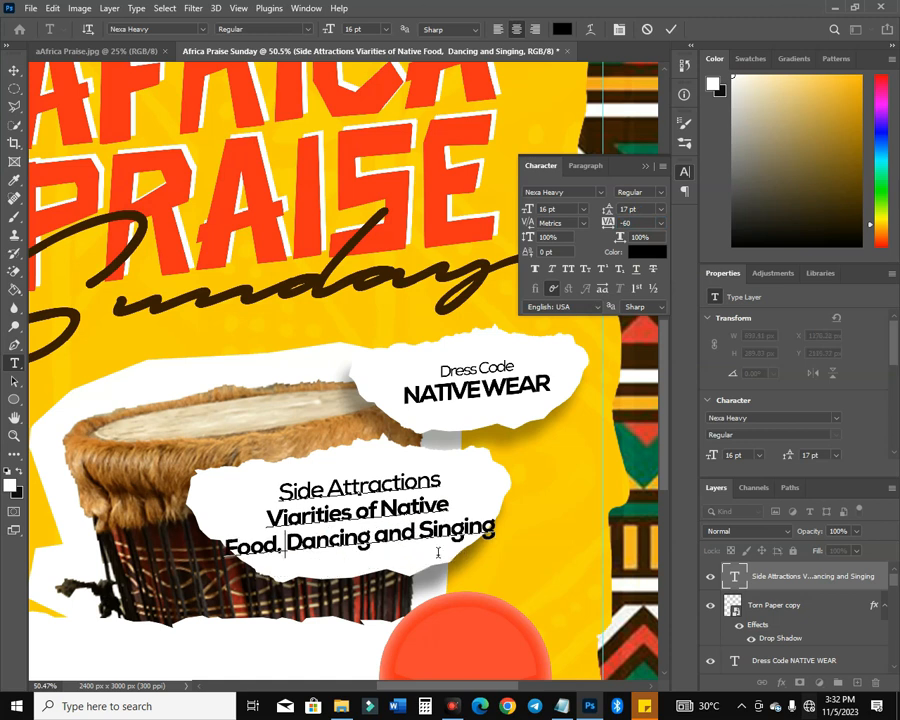
left_click(386, 538)
key("Return")
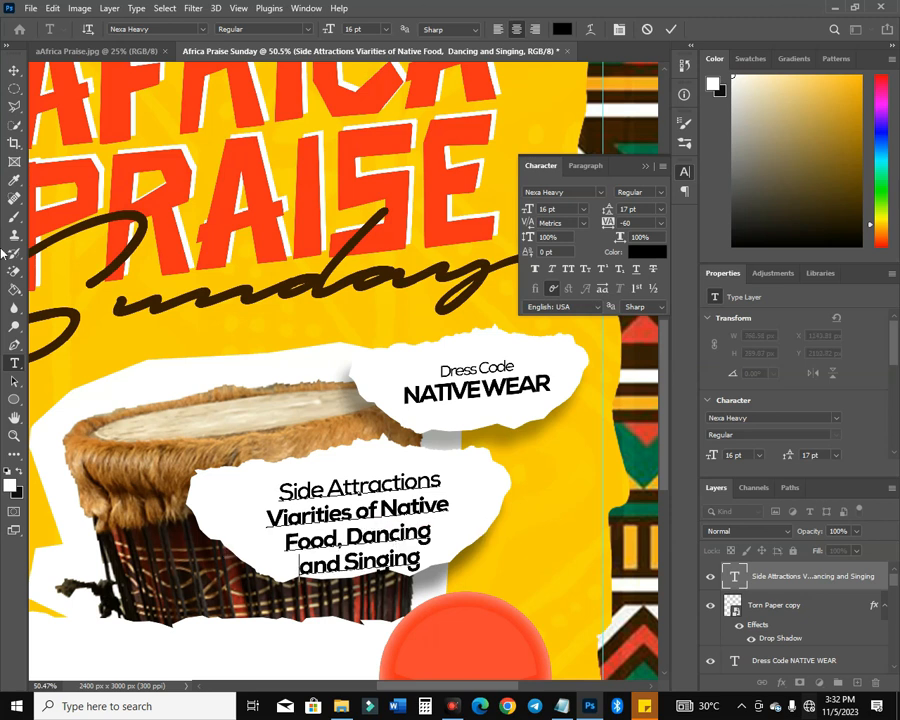
left_click(14, 70)
left_click_drag(343, 489, 341, 476)
Set the "Side Attractions" line's font size to 12 pt
key("t")
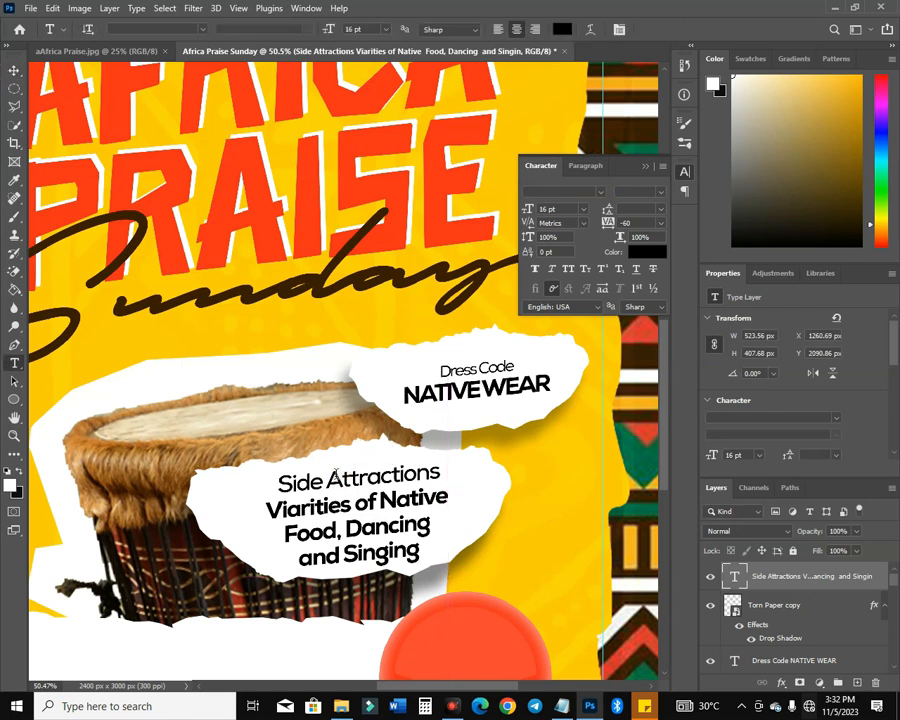
left_click_drag(278, 484, 440, 477)
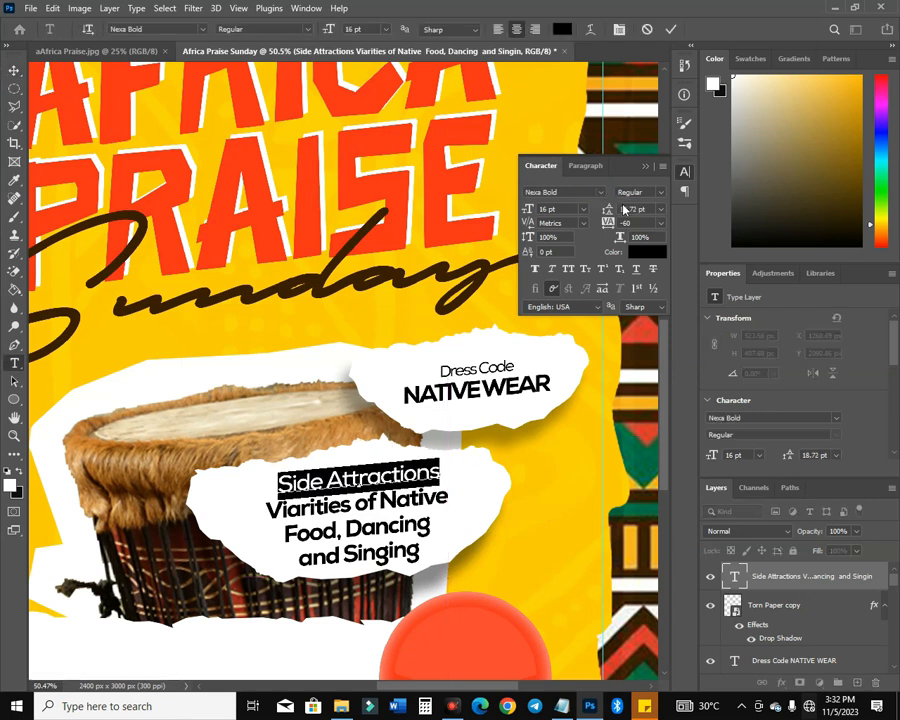
key("Down")
key("Down")
key("Down")
key("Down")
key("Down")
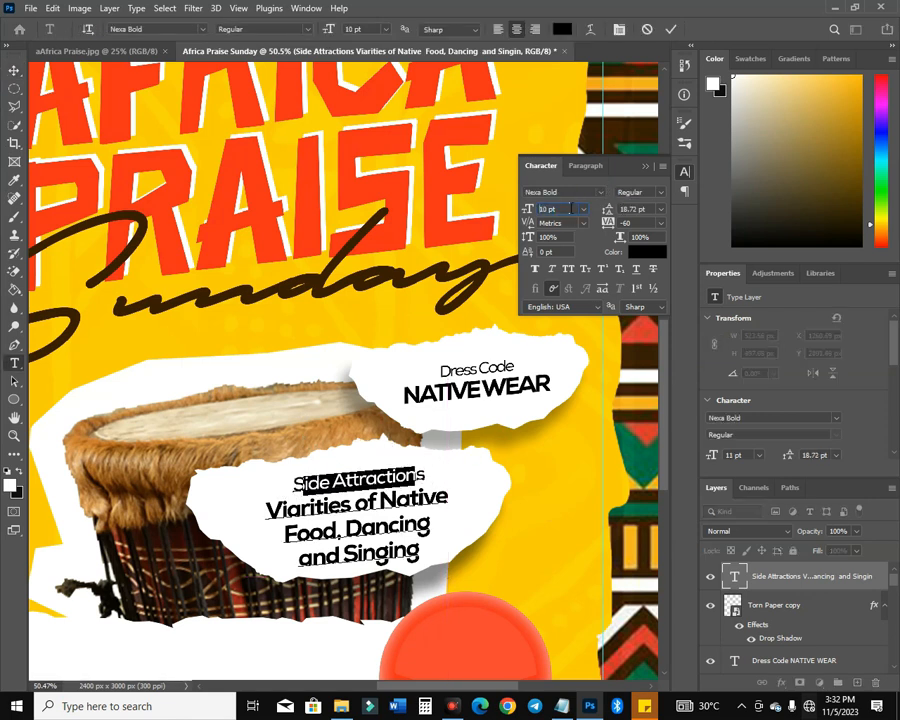
key("Up")
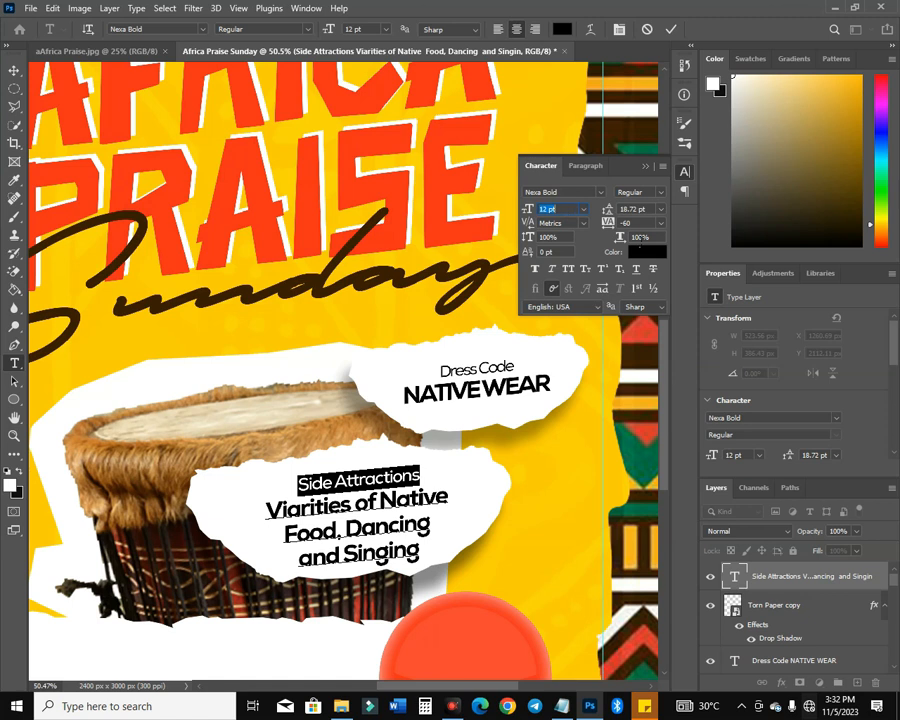
Colour the three bold lines green (037849) sampled from the border pattern and set their leading to 15 pt
left_click_drag(266, 500, 422, 556)
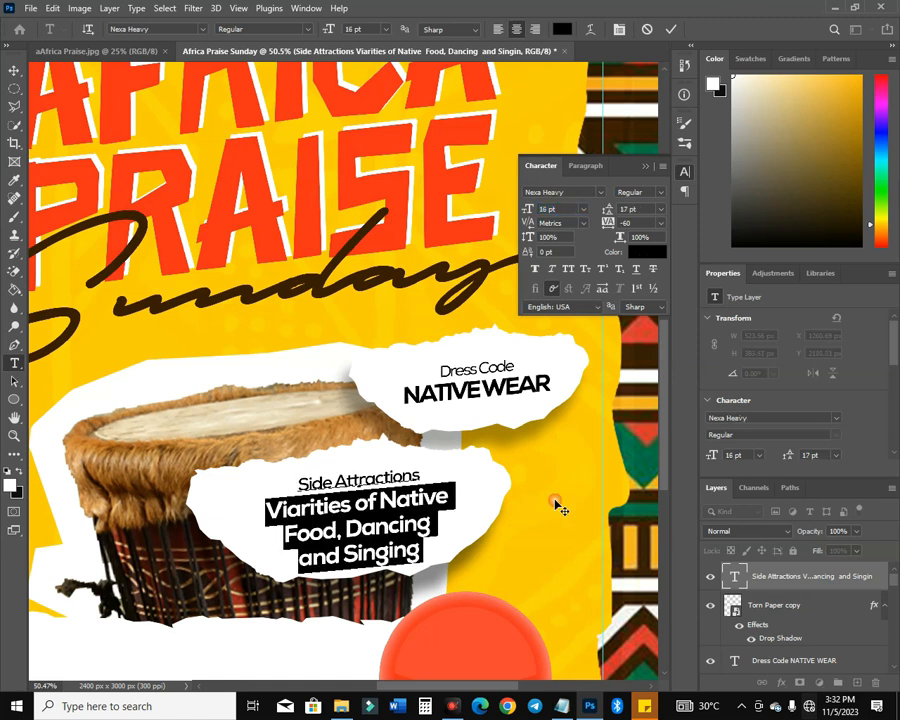
left_click(647, 252)
left_click(646, 662)
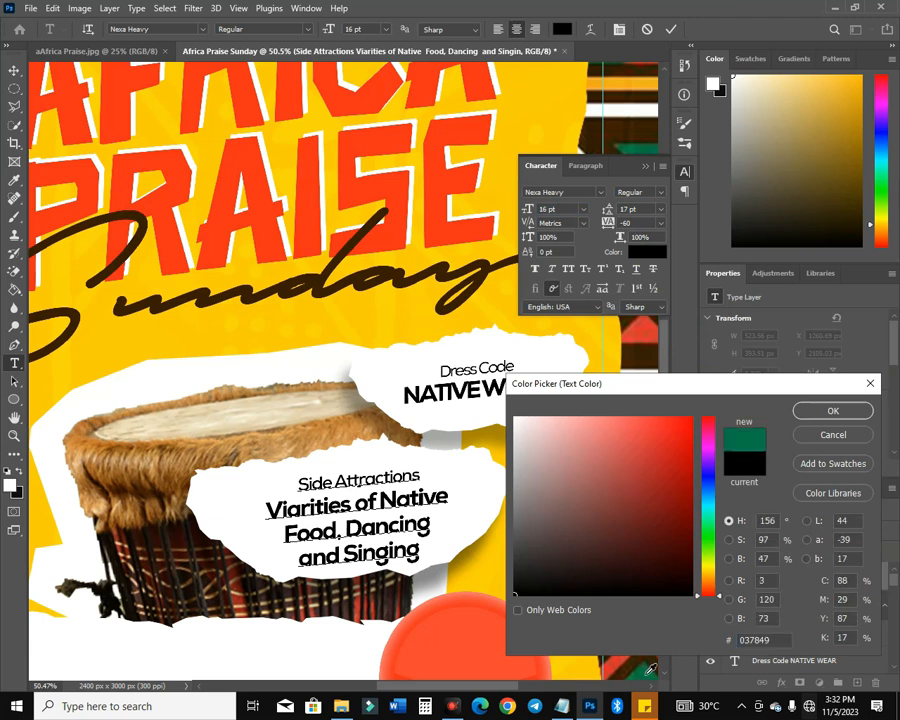
left_click(833, 411)
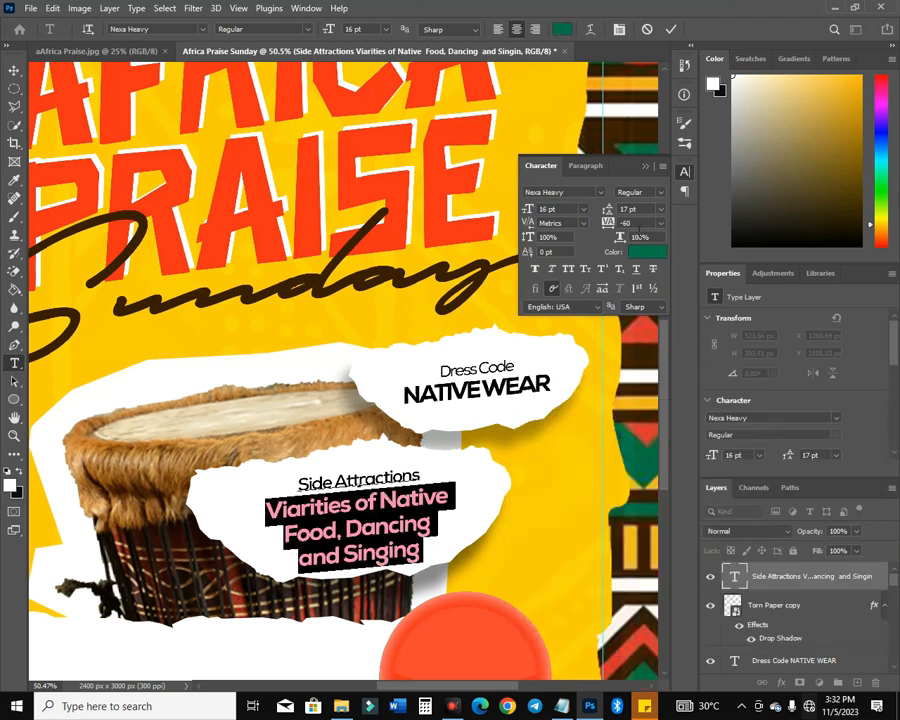
key("Down")
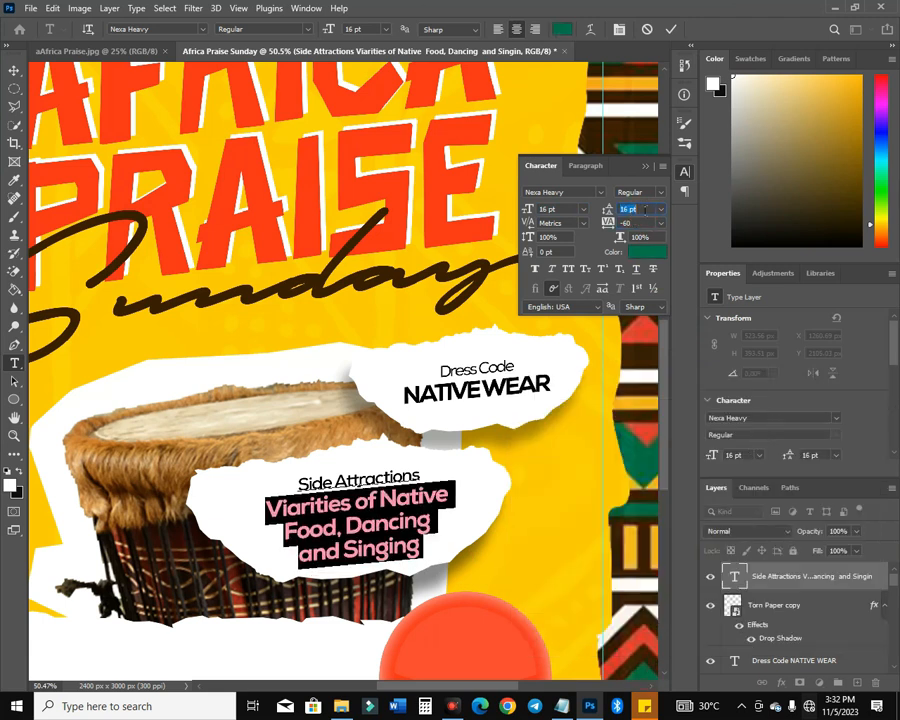
key("Down")
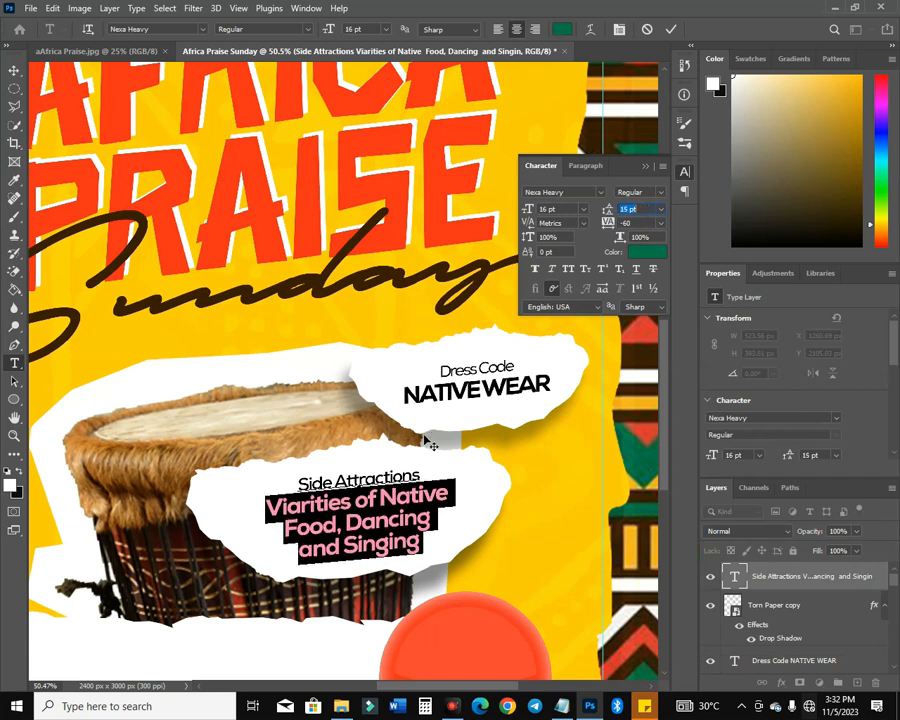
Scale the side attractions text block up to about 111% and shift it up and left to centre it on the middle torn paper
left_click(14, 68)
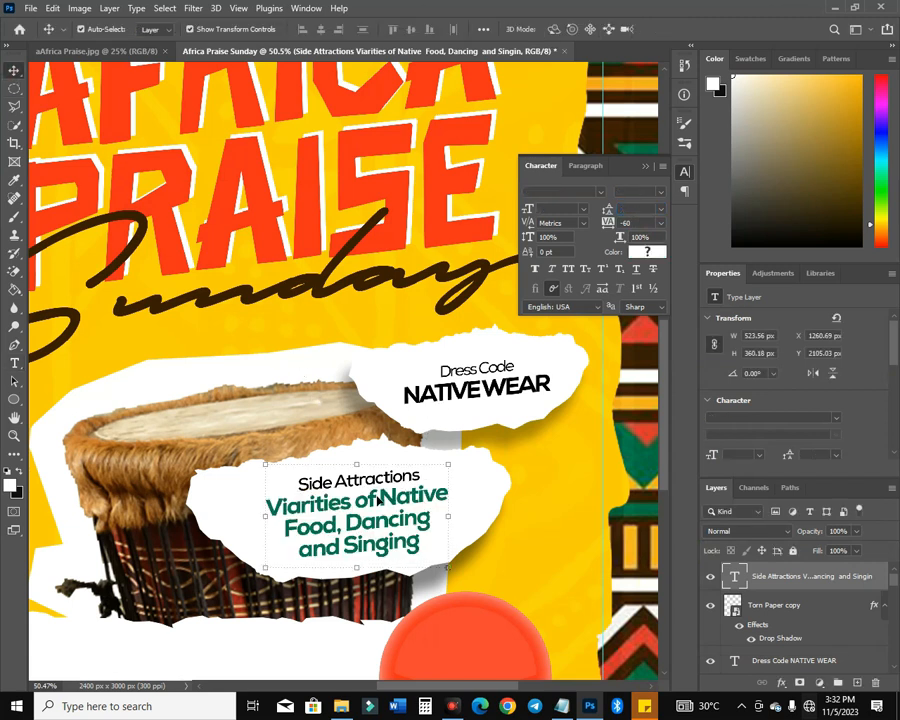
left_click_drag(380, 503, 368, 496)
key("ctrl+t")
left_click_drag(448, 466, 464, 463)
key("Left")
key("Left")
key("Left")
key("Left")
key("Left")
key("Left")
key("Left")
key("Left")
key("Left")
key("Left")
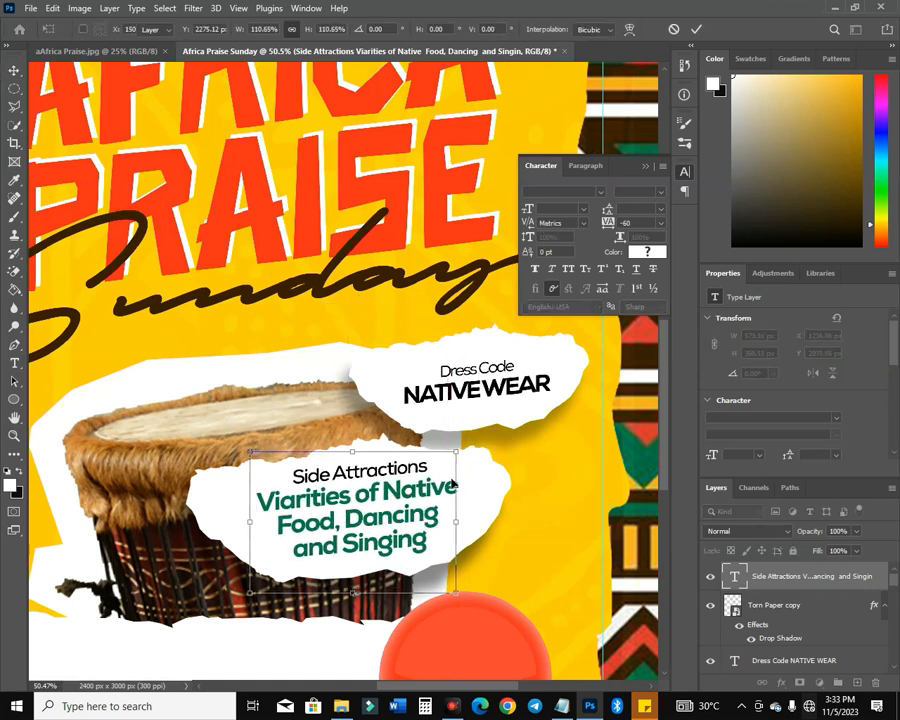
key("Return")
Copy the line "Sunday 19th October 2023" from the Africa Praise Service text file and return to the flyer
left_click_drag(236, 593, 452, 404)
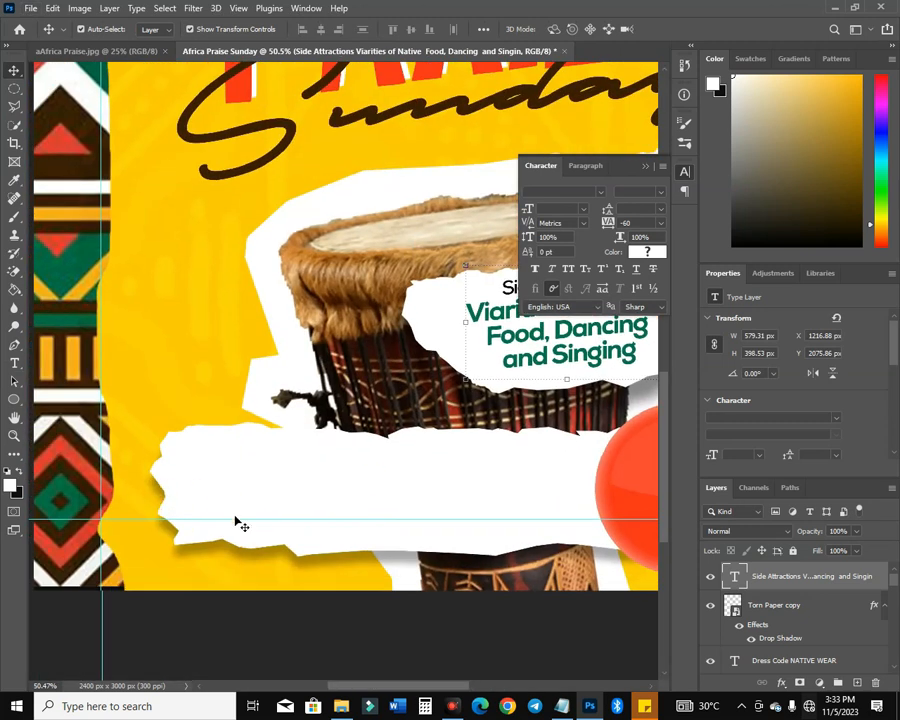
left_click(341, 706)
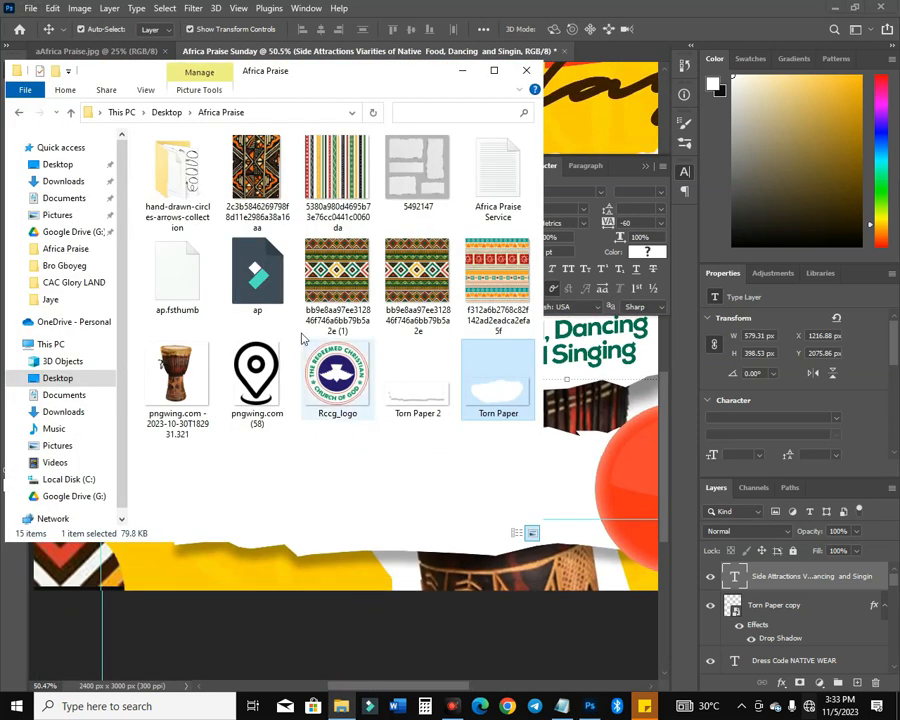
left_click(561, 706)
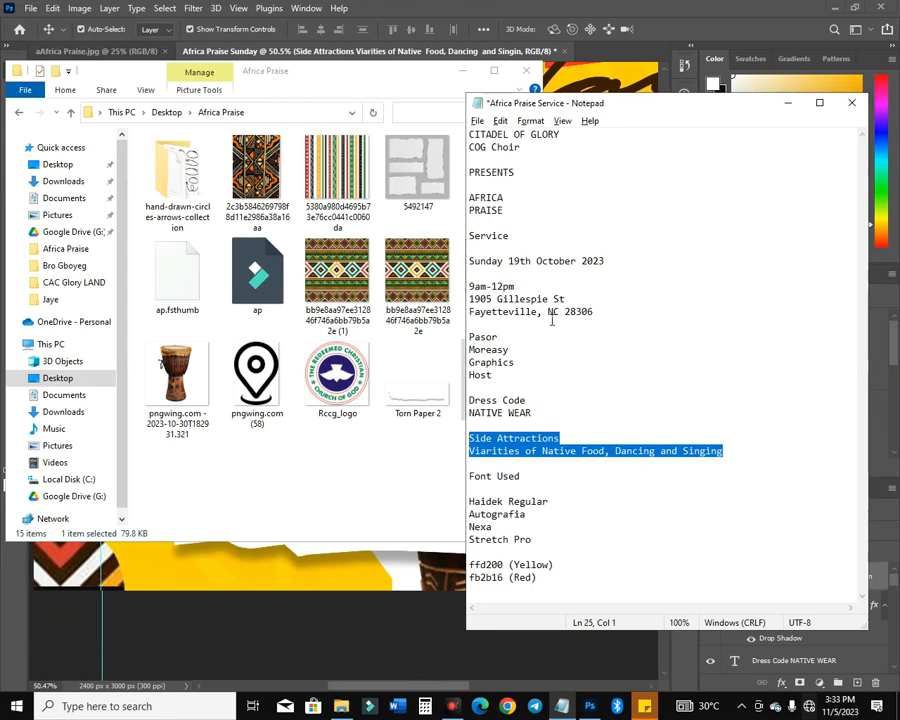
left_click_drag(605, 261, 461, 257)
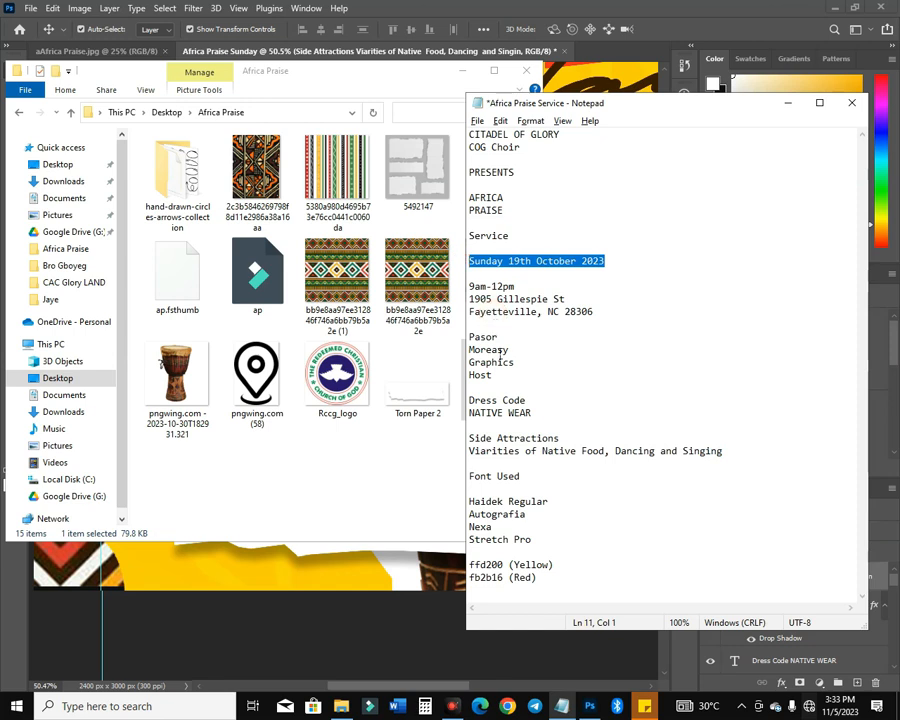
key("alt+Tab")
key("alt+Tab")
key("Tab")
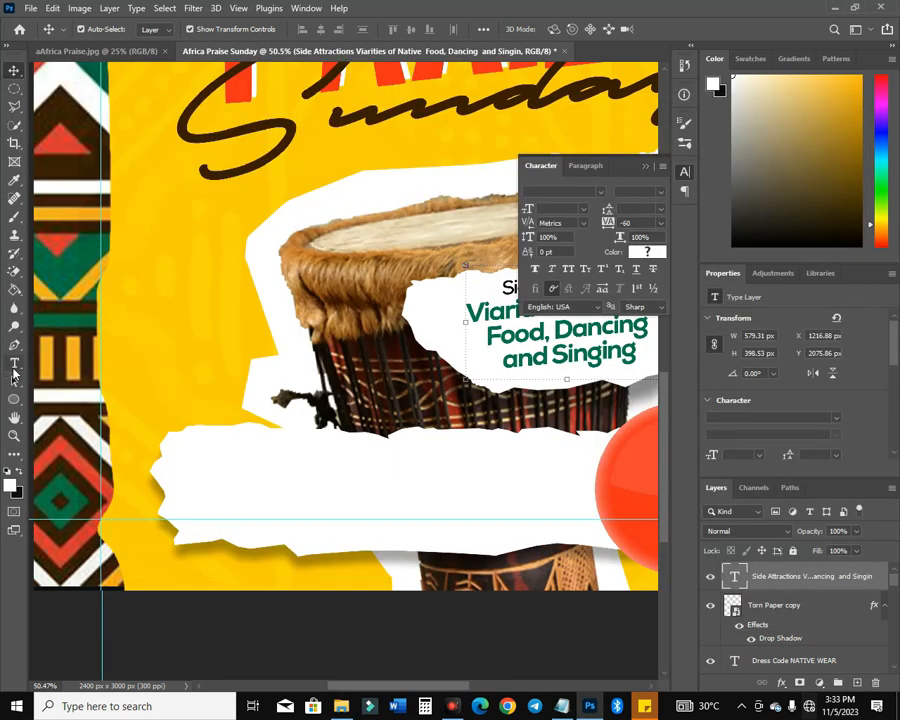
left_click(14, 362)
left_click(205, 456)
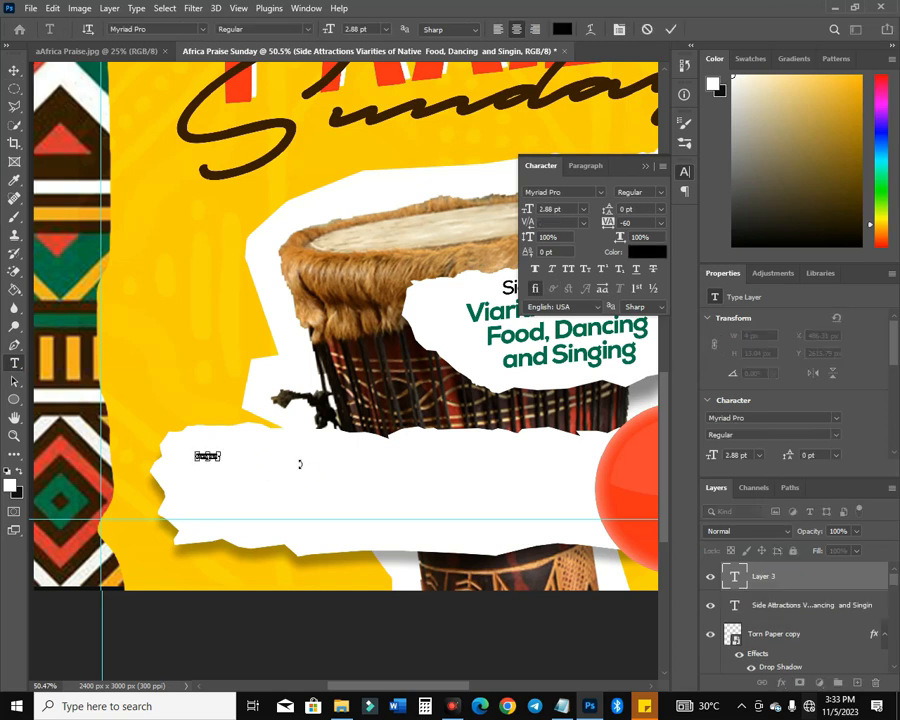
key("ctrl+v")
key("ctrl+a")
left_click_drag(528, 212, 515, 230)
left_click(444, 264)
left_click_drag(222, 341, 325, 353)
left_click(271, 464)
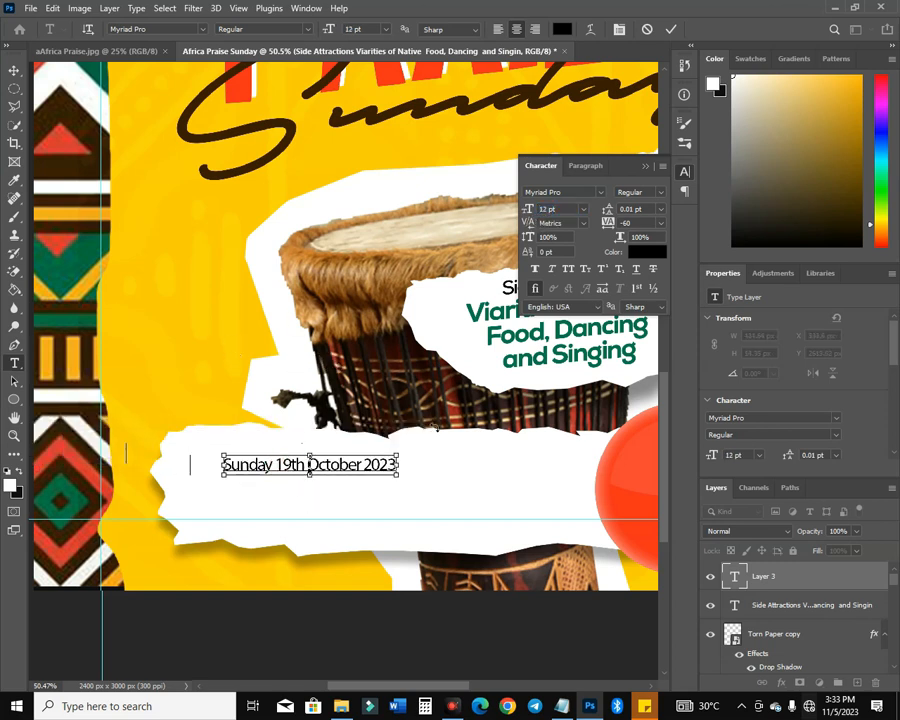
key("ctrl+a")
left_click(567, 191)
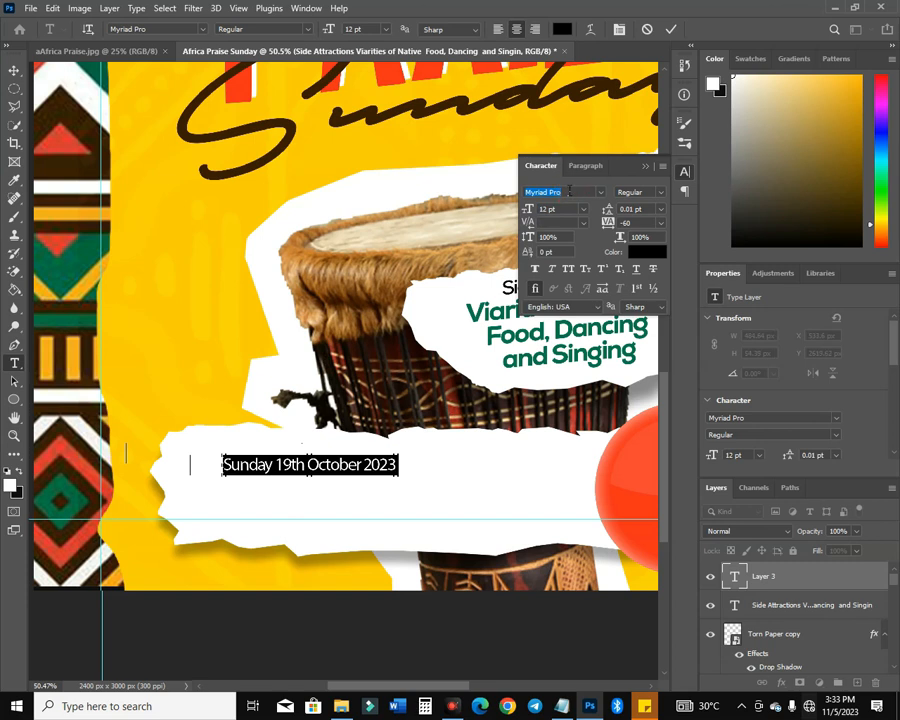
type("Nexa Text-Trial")
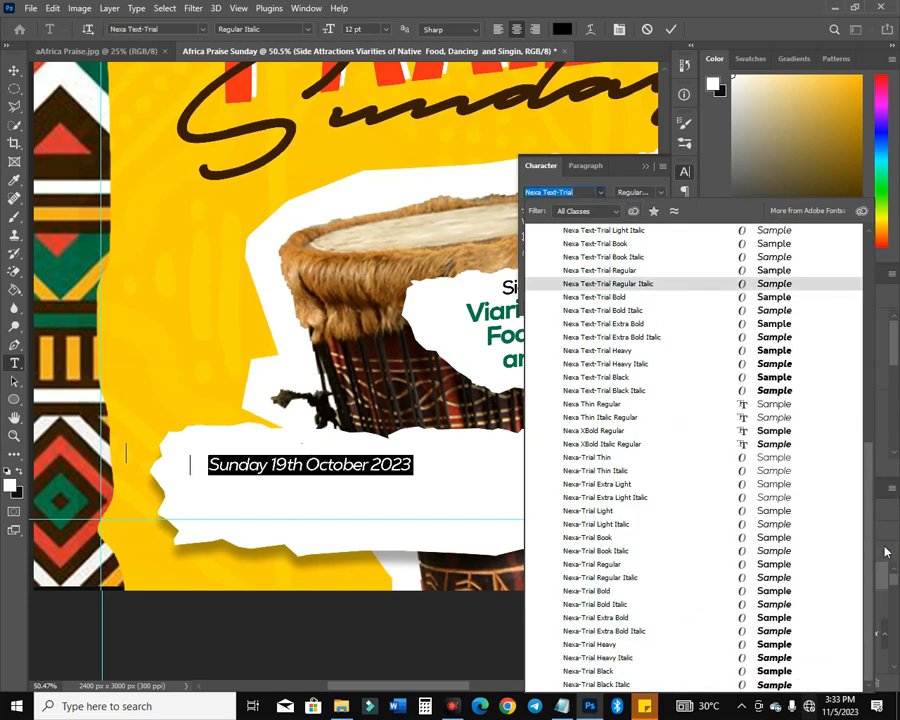
scroll(870, 474, "up", 10)
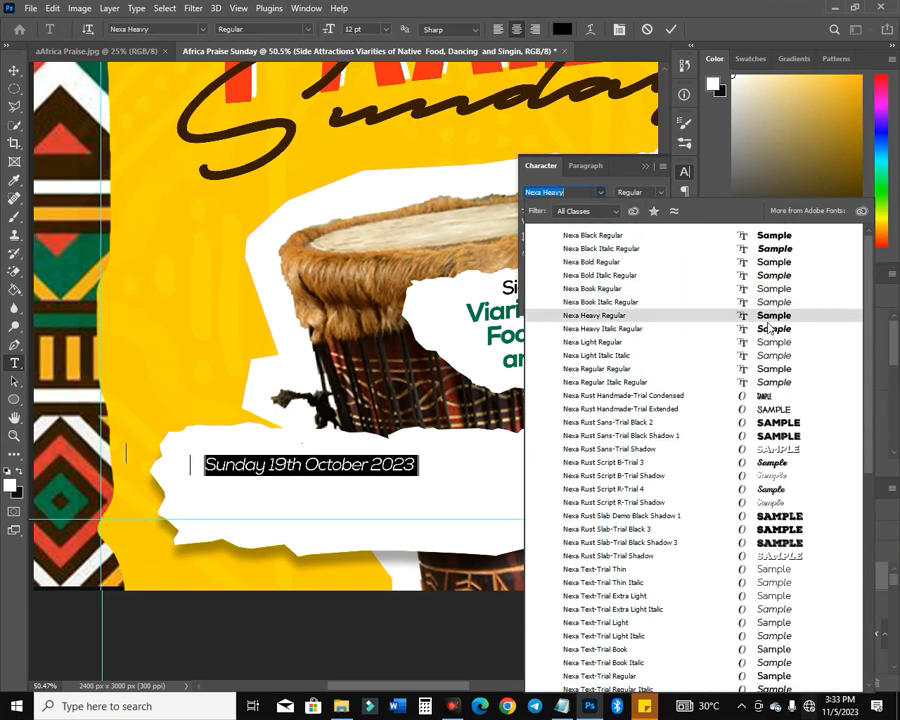
left_click(760, 262)
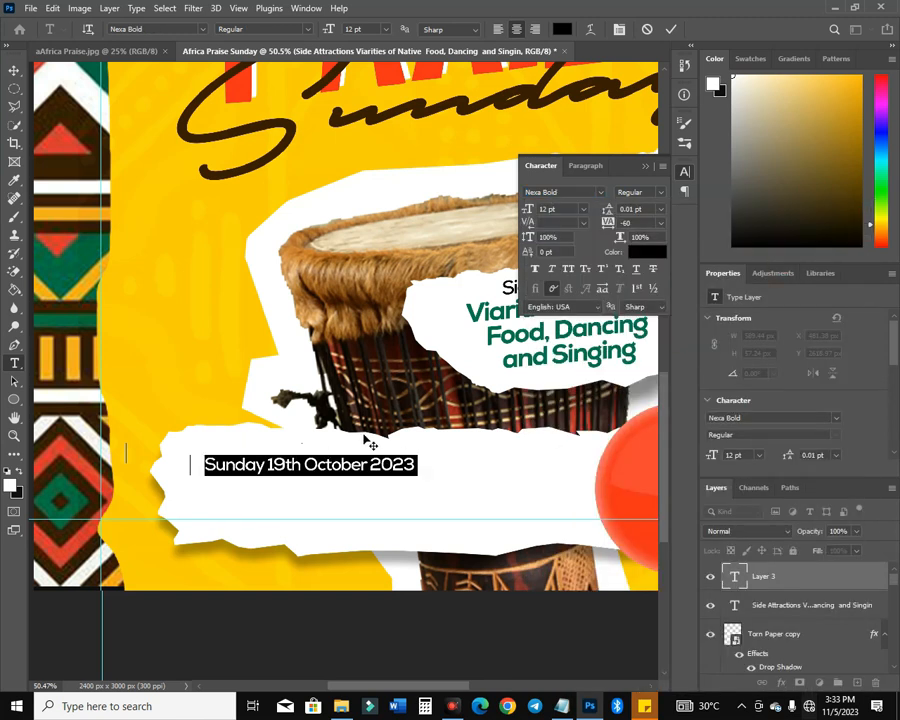
left_click(265, 462)
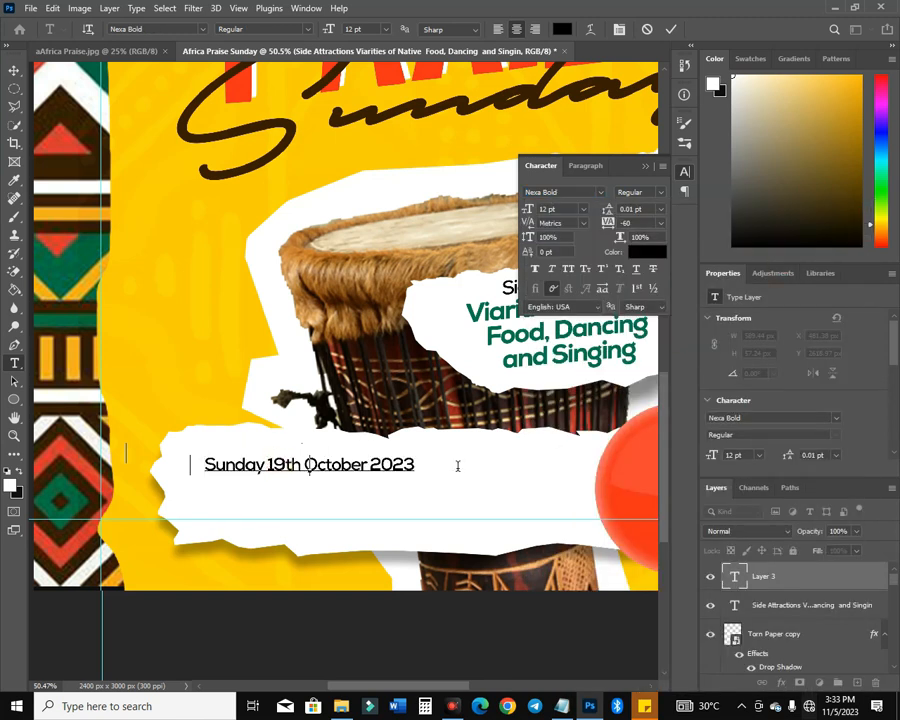
scroll(300, 440, "down", 1)
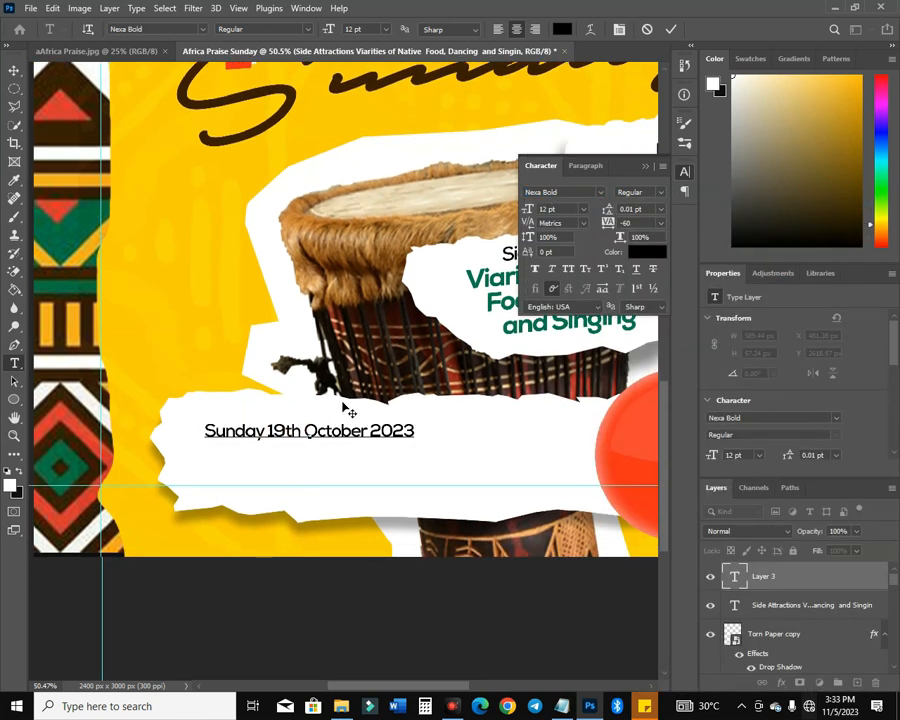
left_click(648, 30)
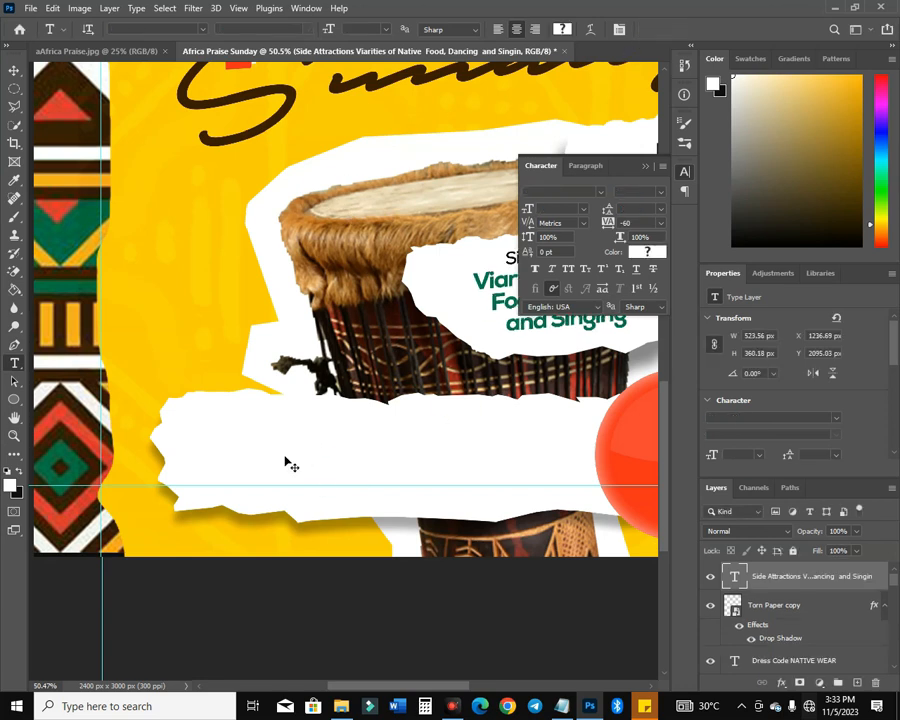
key("ctrl+shift+period")
Paste "Sunday 19th October 2023" as a new text line on the lowest torn paper, in Nexa Bold at 9 pt
left_click(253, 444)
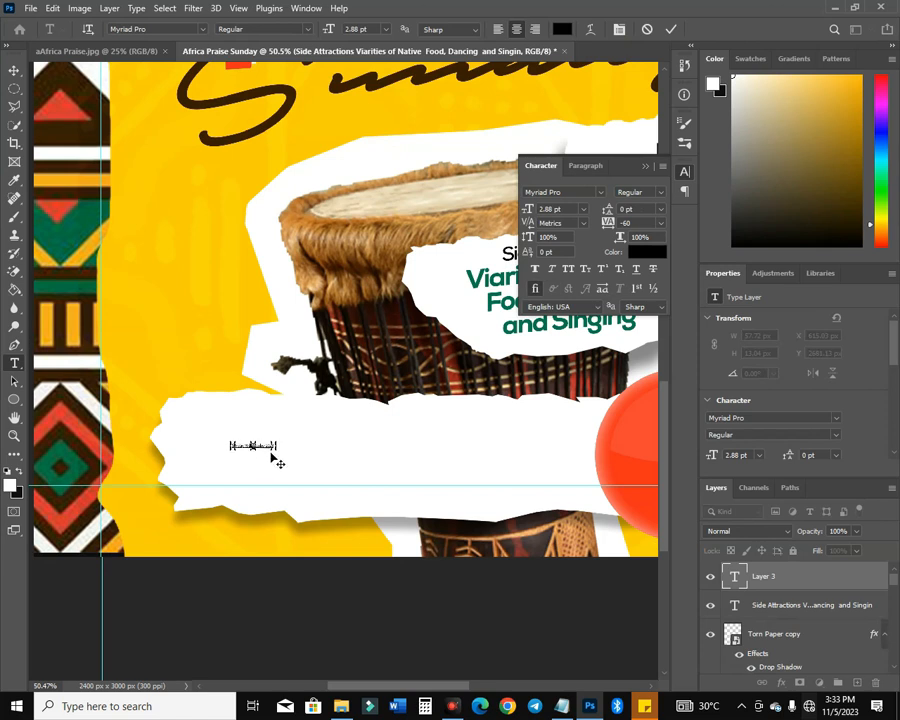
left_click(560, 191)
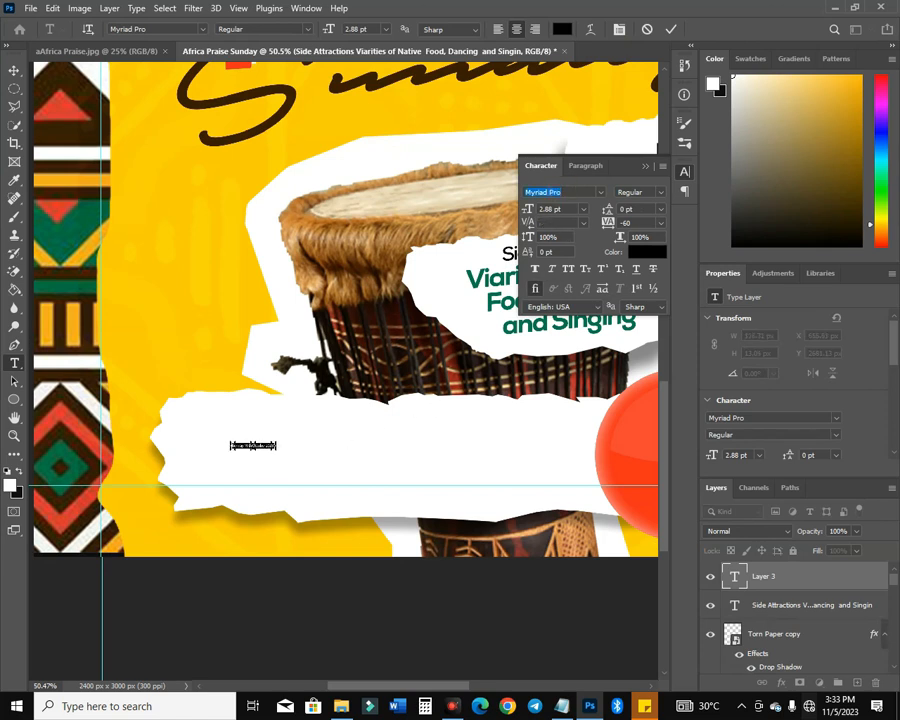
type("nexa")
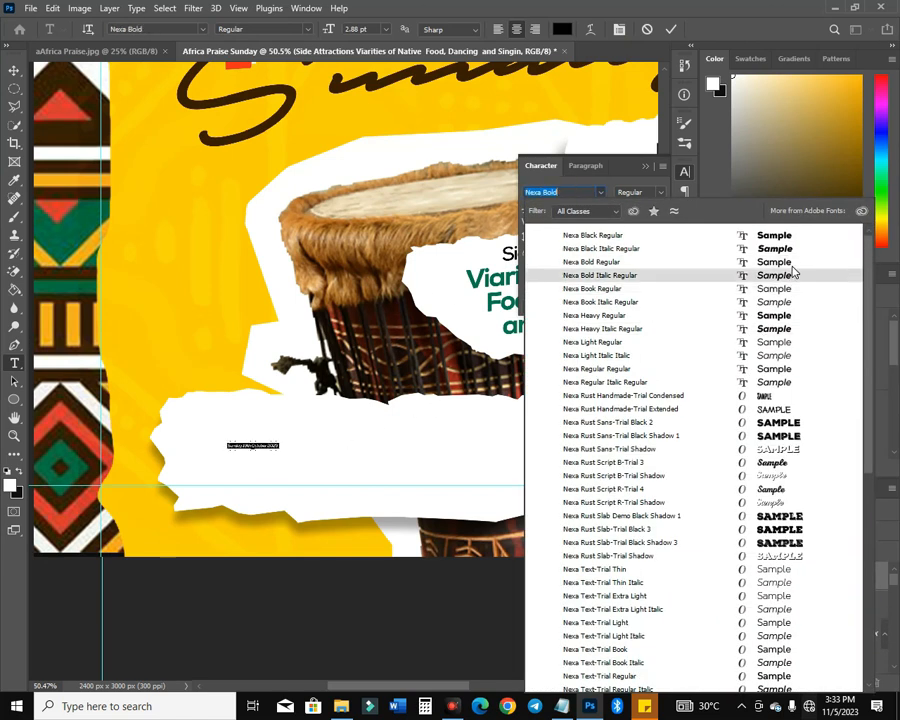
left_click(788, 262)
left_click_drag(529, 207, 528, 209)
left_click_drag(310, 413, 313, 410)
key("BackSpace")
key("ctrl+z")
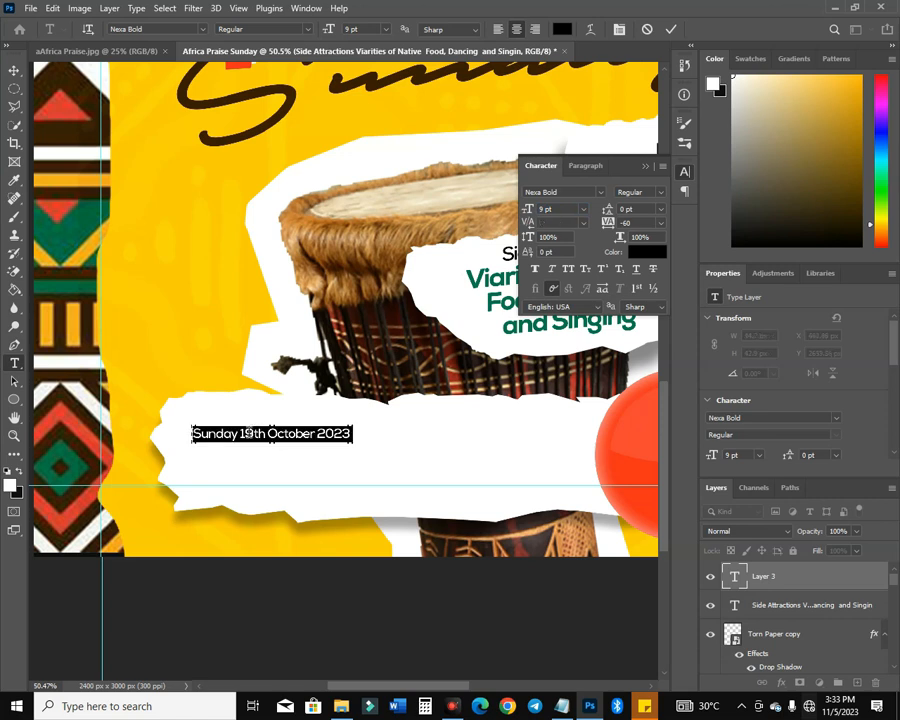
left_click(244, 433)
key("ctrl")
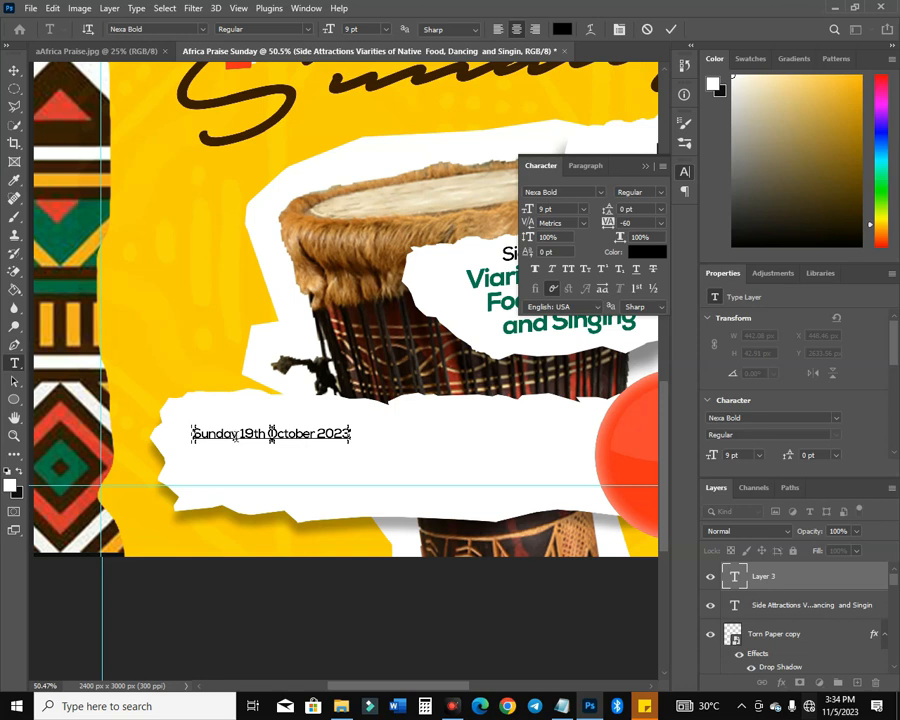
left_click(257, 430, "ctrl")
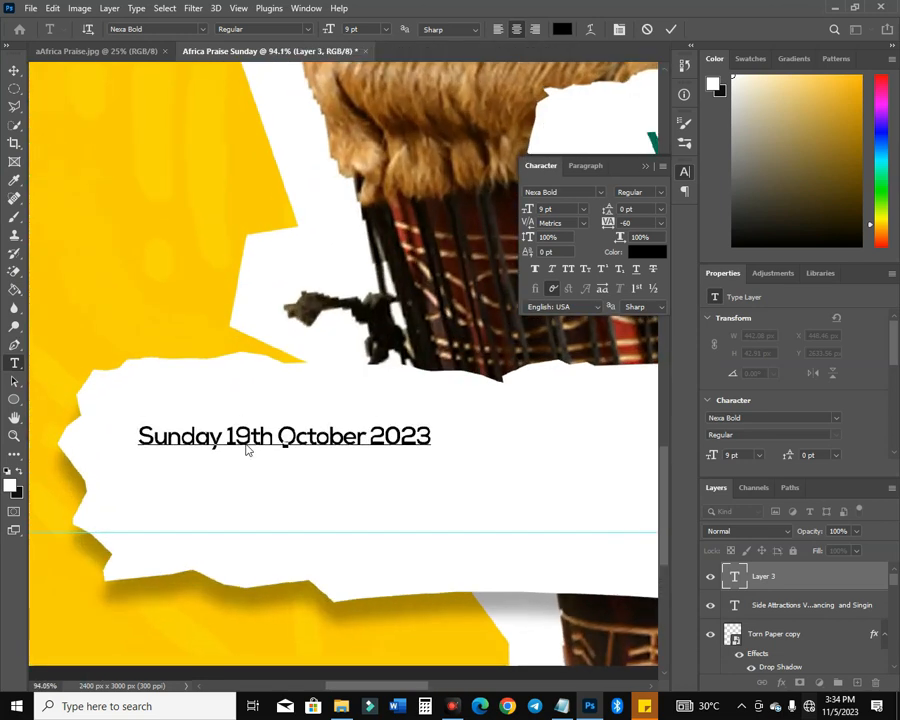
key("alt+space")
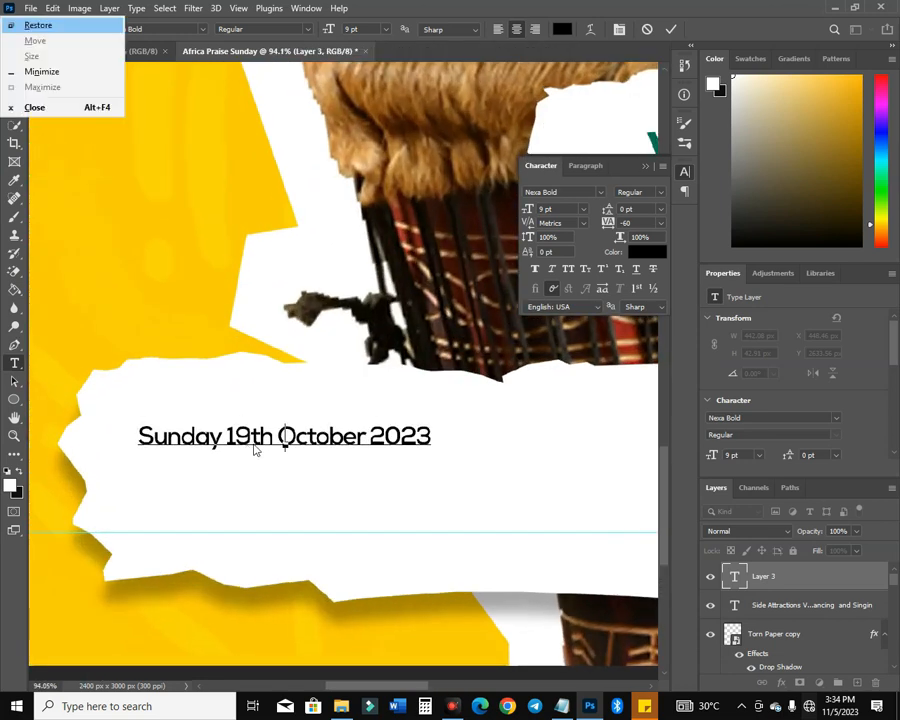
key("Escape")
left_click(670, 29)
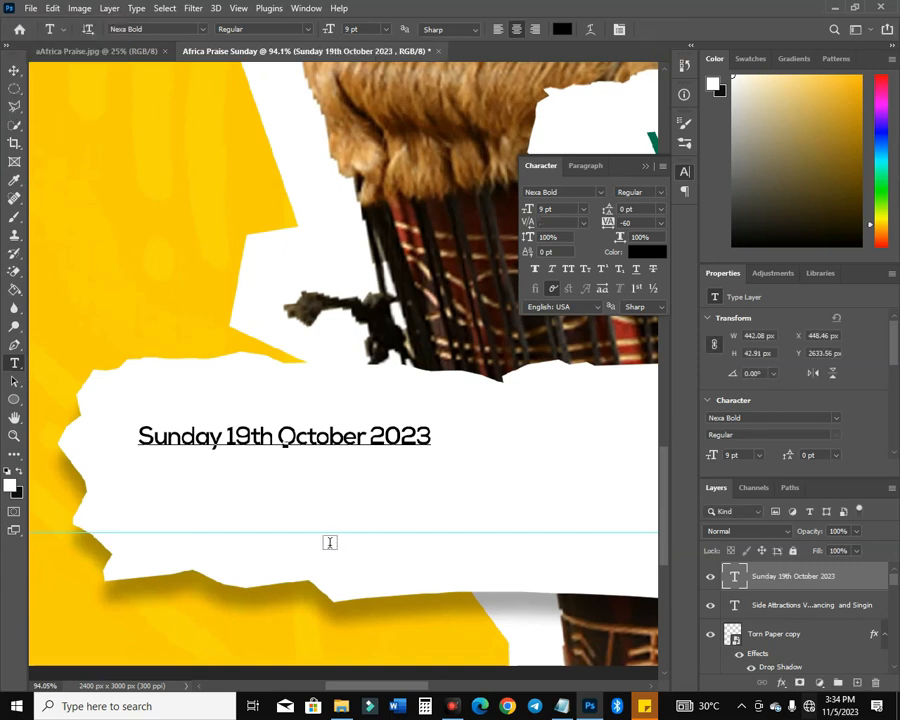
left_click(329, 436)
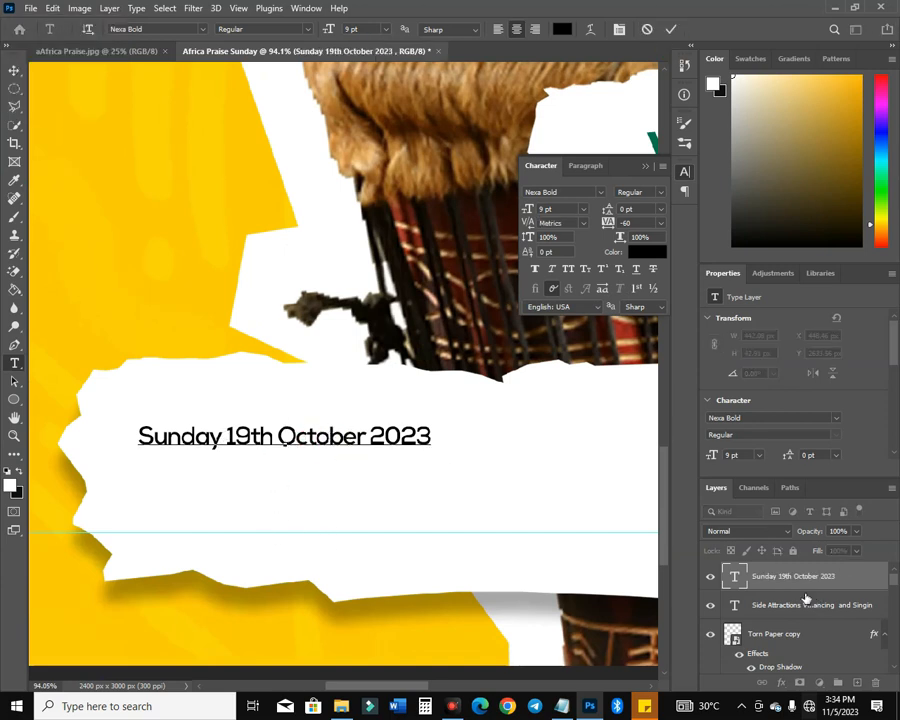
left_click(709, 578)
left_click(709, 578)
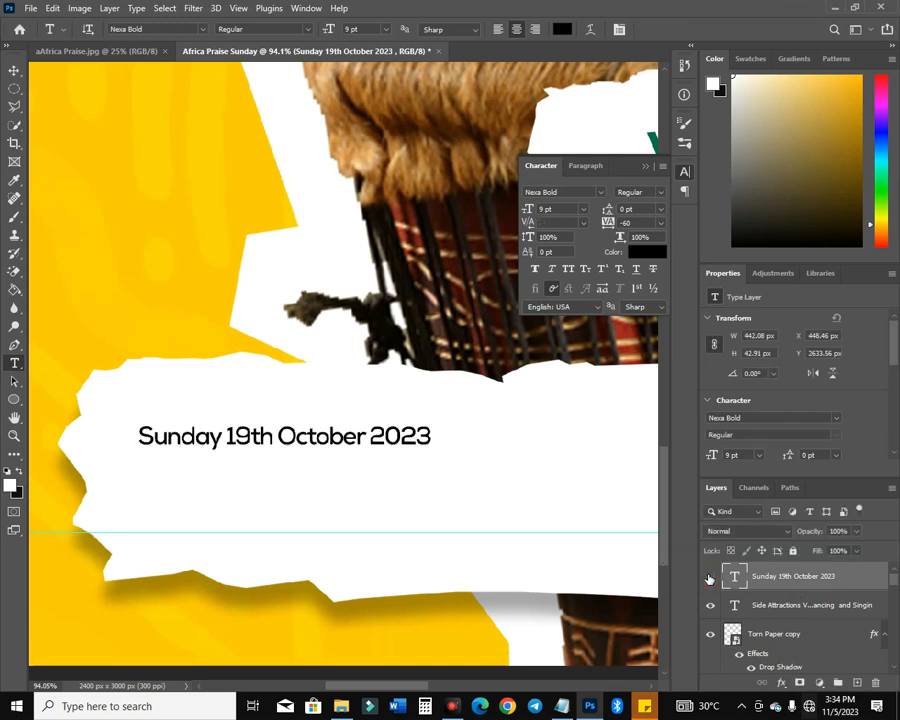
left_click(709, 578)
left_click(709, 578)
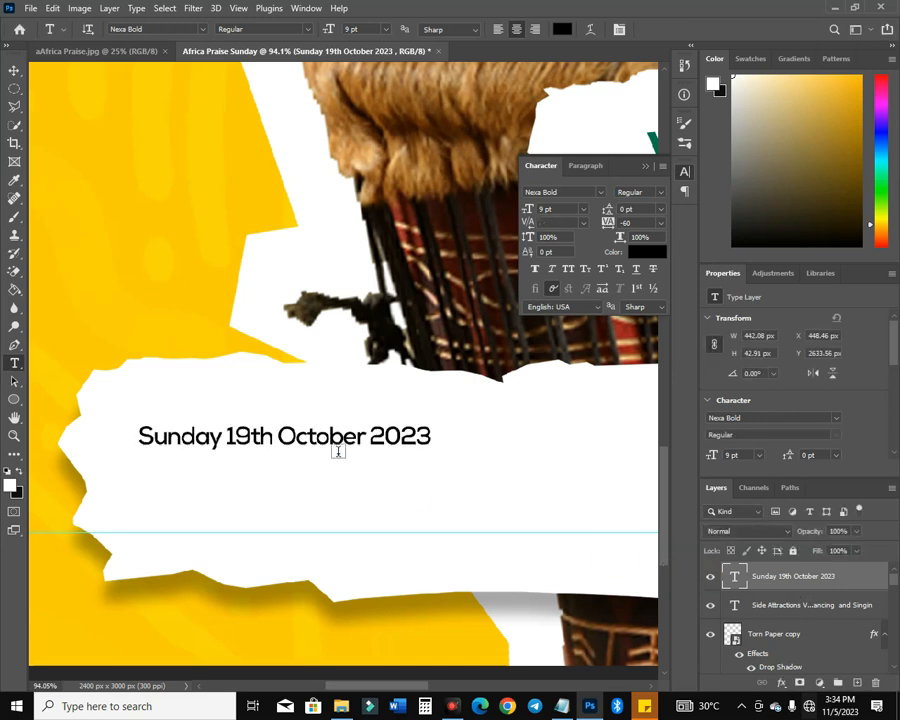
Remove "19th October 2023" from the date line so it reads only "Sunday"
left_click(228, 437)
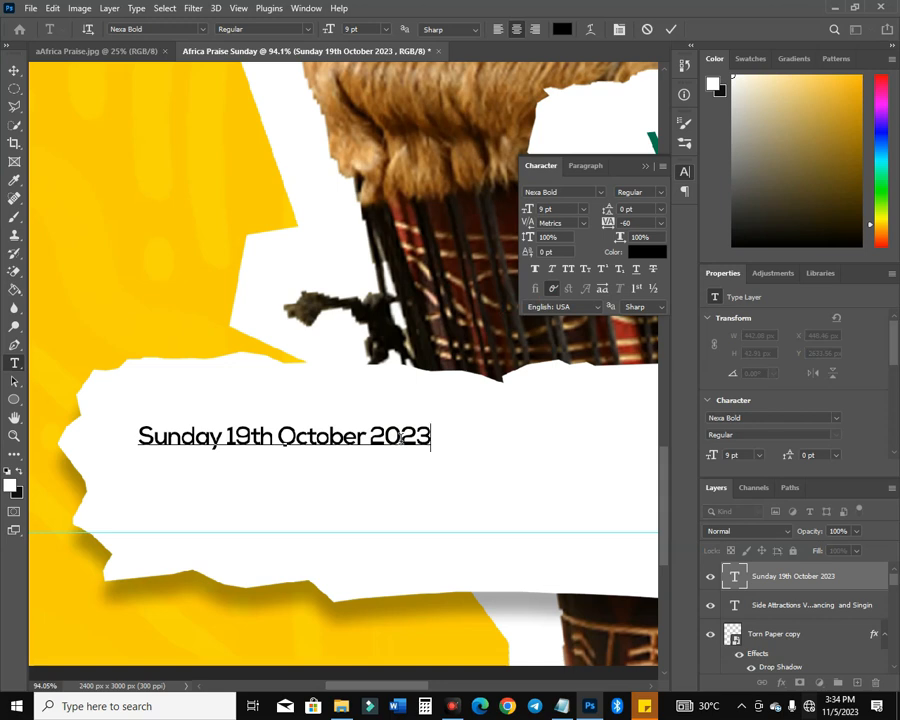
key("ctrl+shift+Left")
key("ctrl+shift+Left")
key("ctrl+shift+Left")
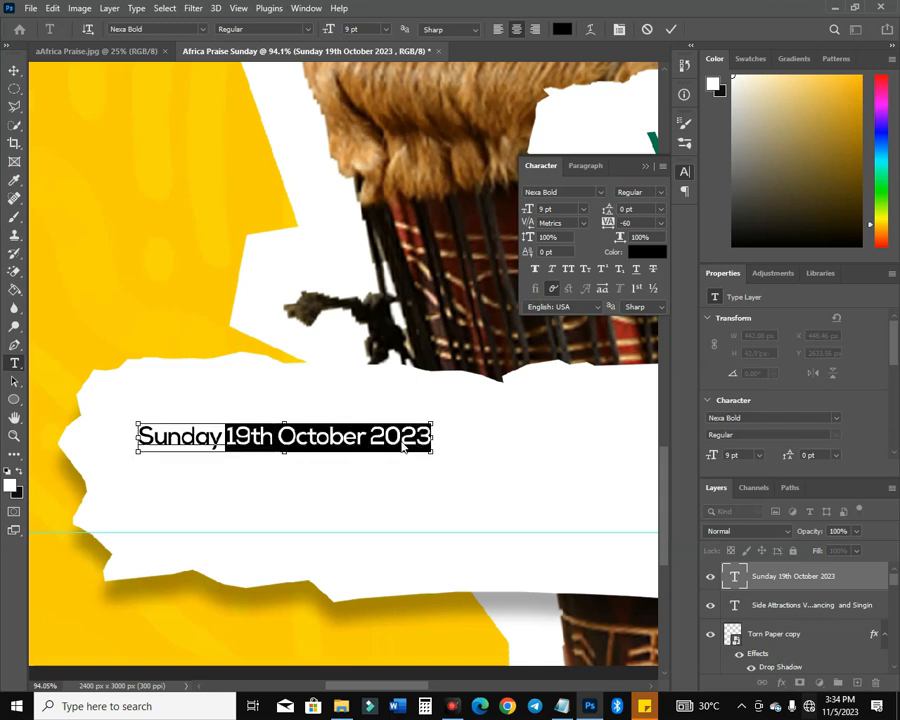
key("BackSpace")
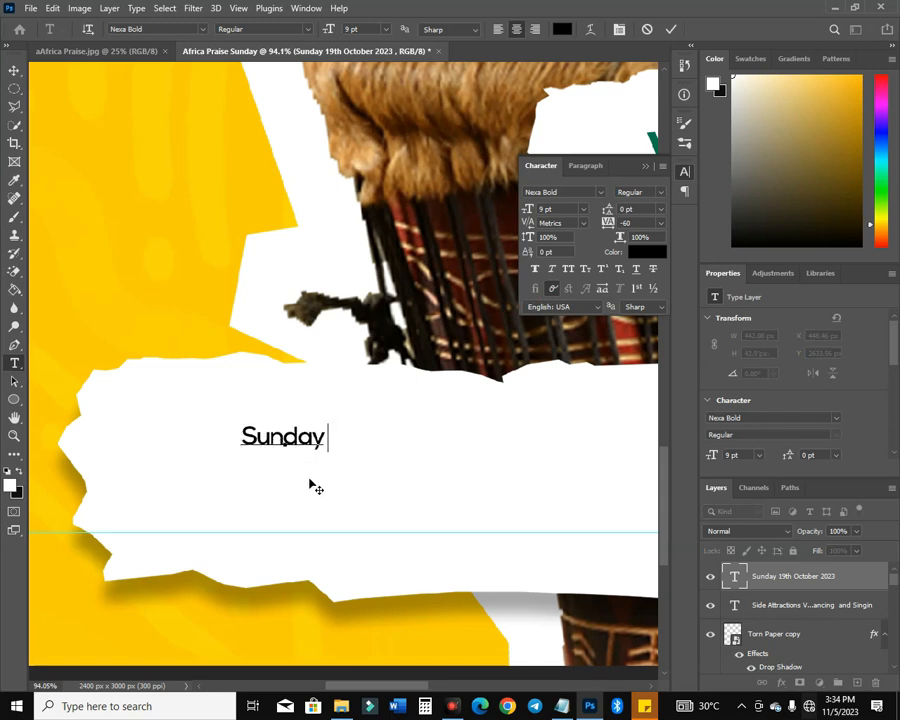
Place "Sunday" near the torn paper's left end with a duplicate directly beneath it, and change the duplicate's text to "19th"
left_click(13, 71)
left_click_drag(307, 438, 228, 454)
key("t")
double_click(226, 449)
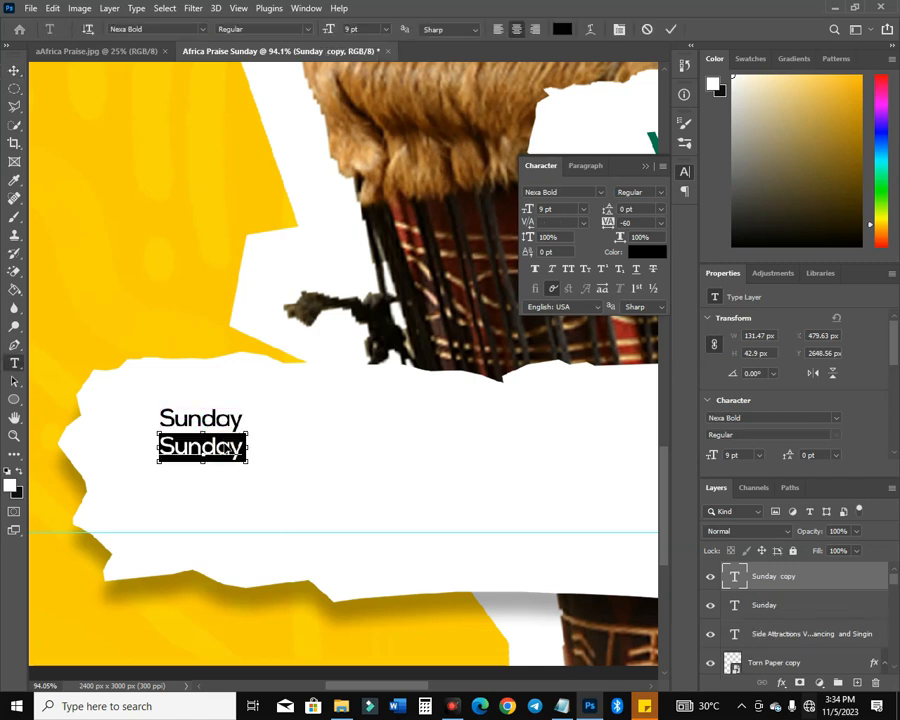
type("19th October 2023")
left_click_drag(153, 447, 346, 436)
key("BackSpace")
Enlarge "19th" to about 15.86 pt to match the width of "Sunday", and set its font to Nexa Heavy
left_click(14, 70)
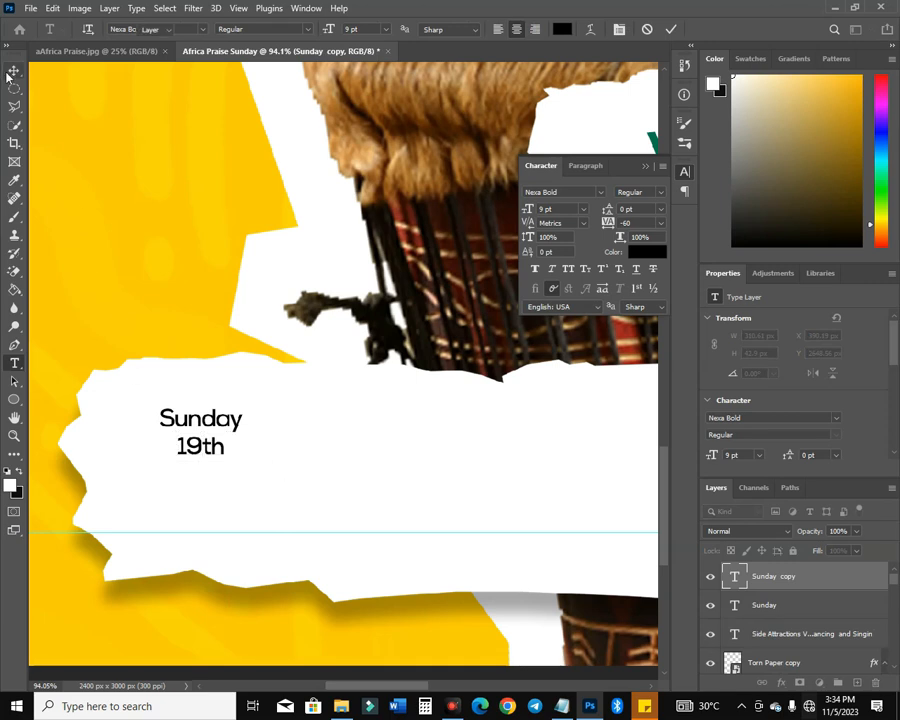
left_click_drag(228, 460, 254, 468)
key("Return")
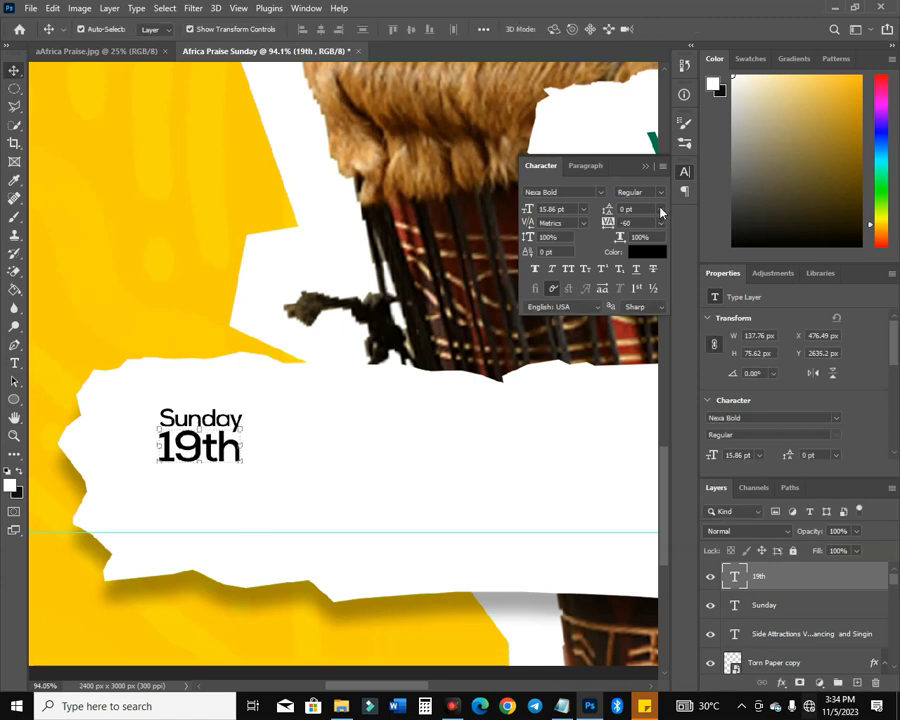
left_click(599, 192)
left_click(773, 249)
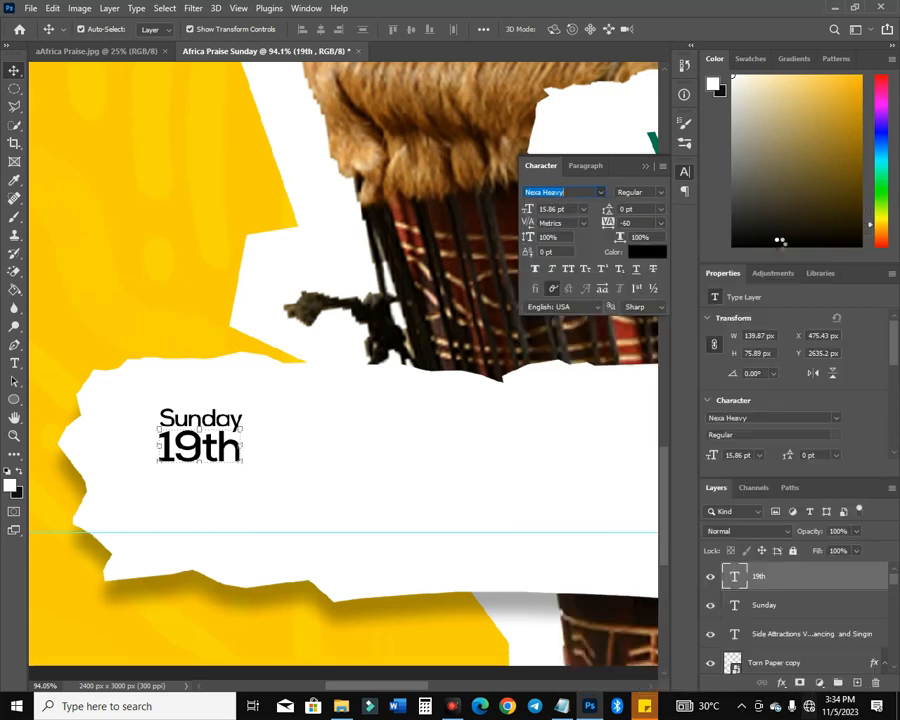
key("Down")
key("Right")
left_click_drag(246, 493, 201, 408)
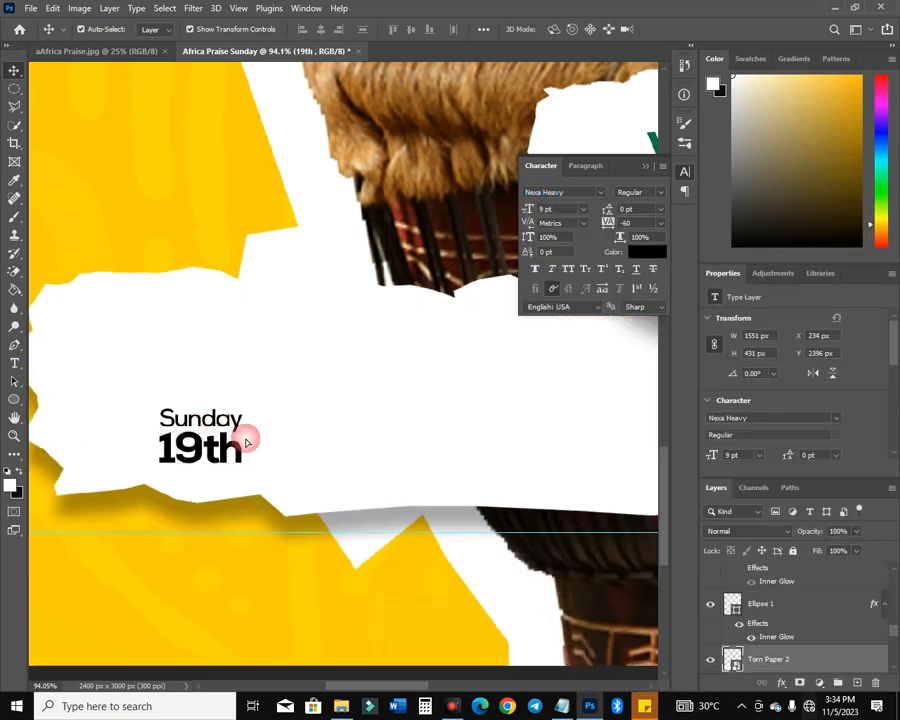
key("ctrl+z")
scroll(512, 534, "down", 5)
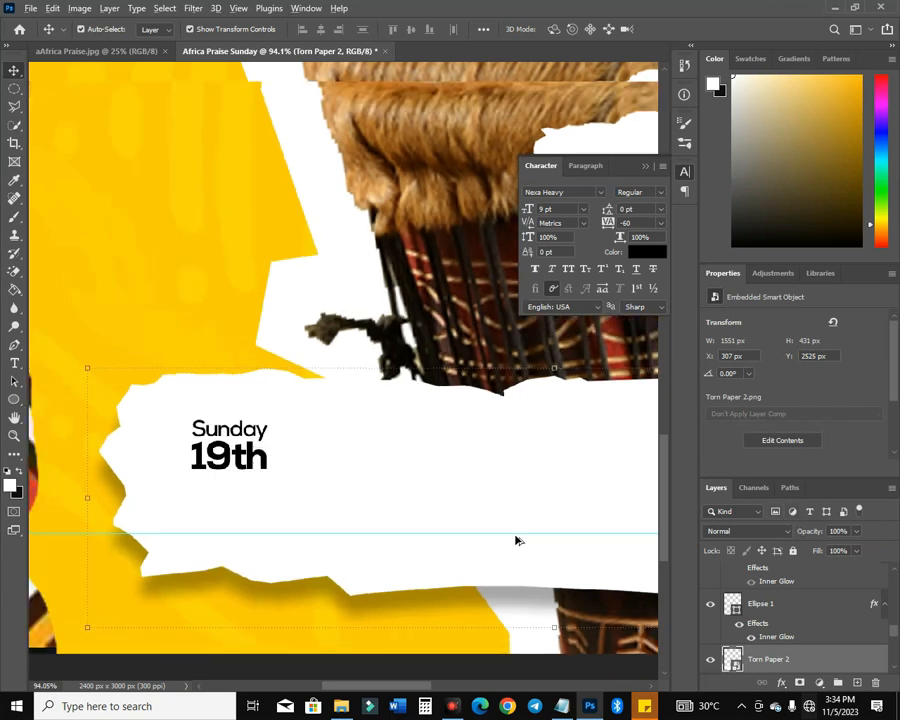
left_click_drag(522, 515, 512, 515)
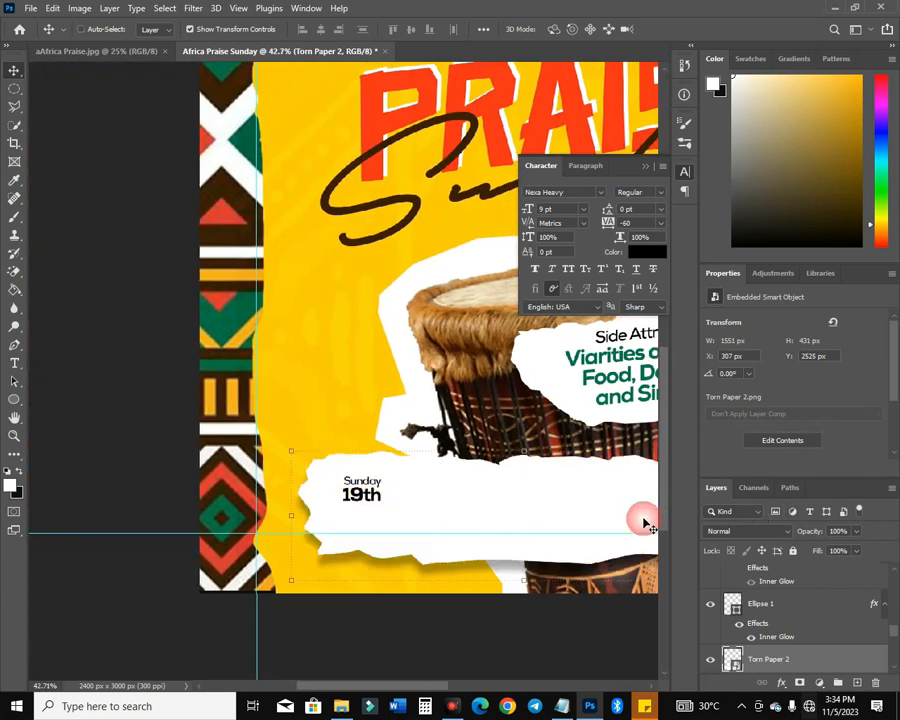
Lock the red circle and the lowest torn paper layers together
left_click_drag(645, 518, 528, 540)
scroll(547, 540, "down", 2)
scroll(555, 527, "down", 4)
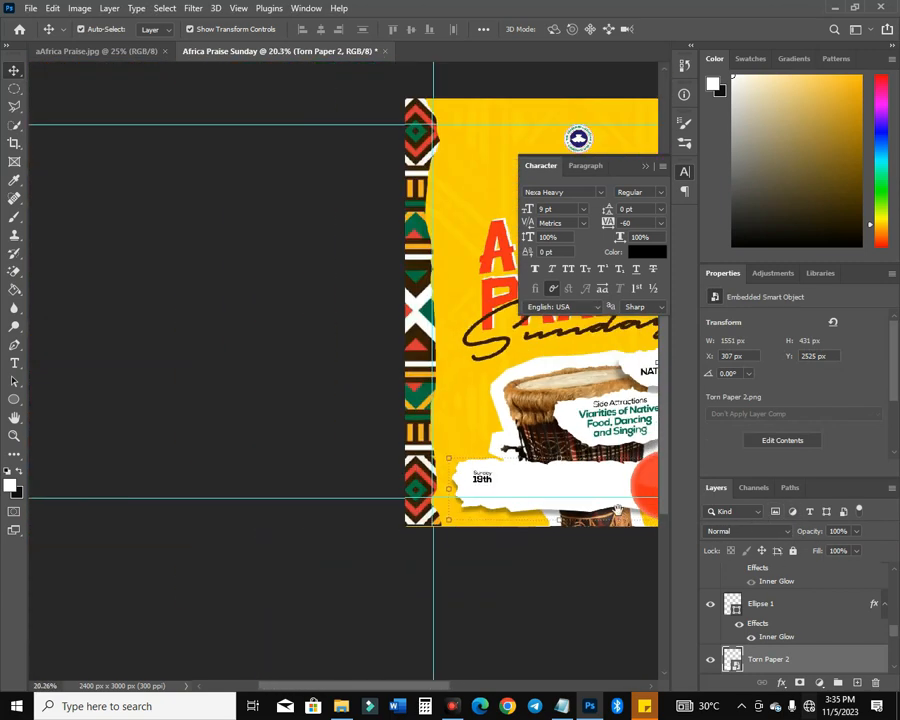
left_click(570, 472)
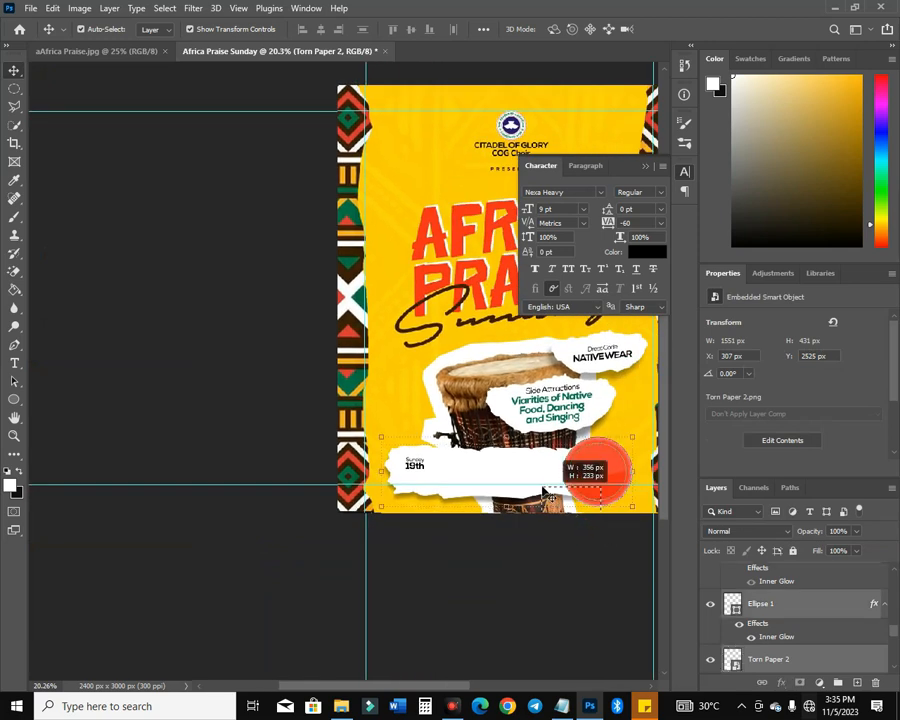
left_click(793, 550)
Duplicate the stacked "Sunday" and "19th" texts and place the copy directly beside the original on the torn paper
scroll(425, 472, "up", 9)
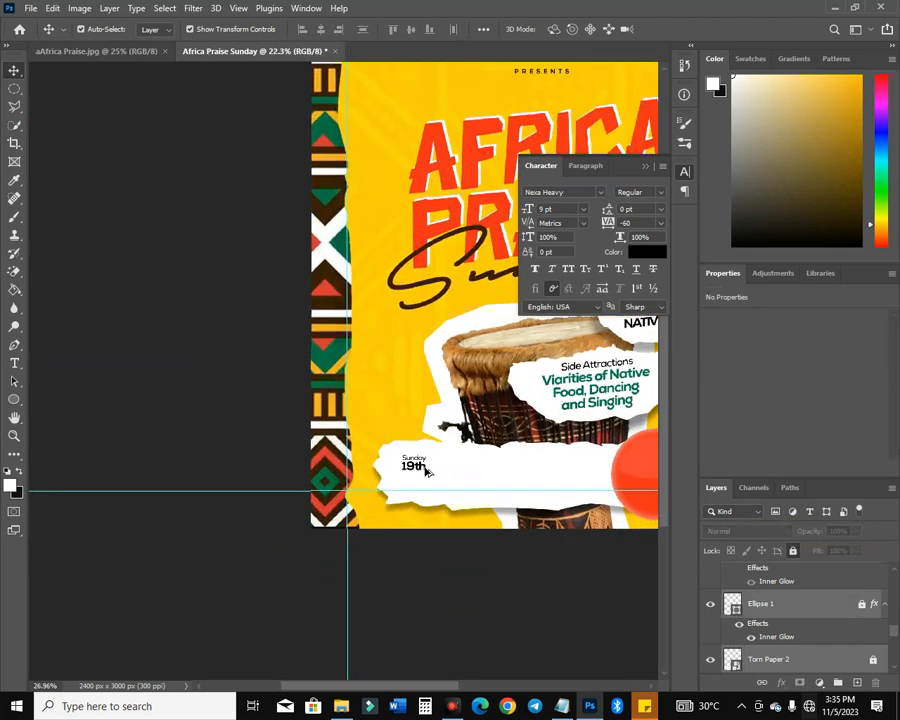
scroll(420, 472, "up", 1)
left_click_drag(420, 430, 301, 400)
left_click(284, 428)
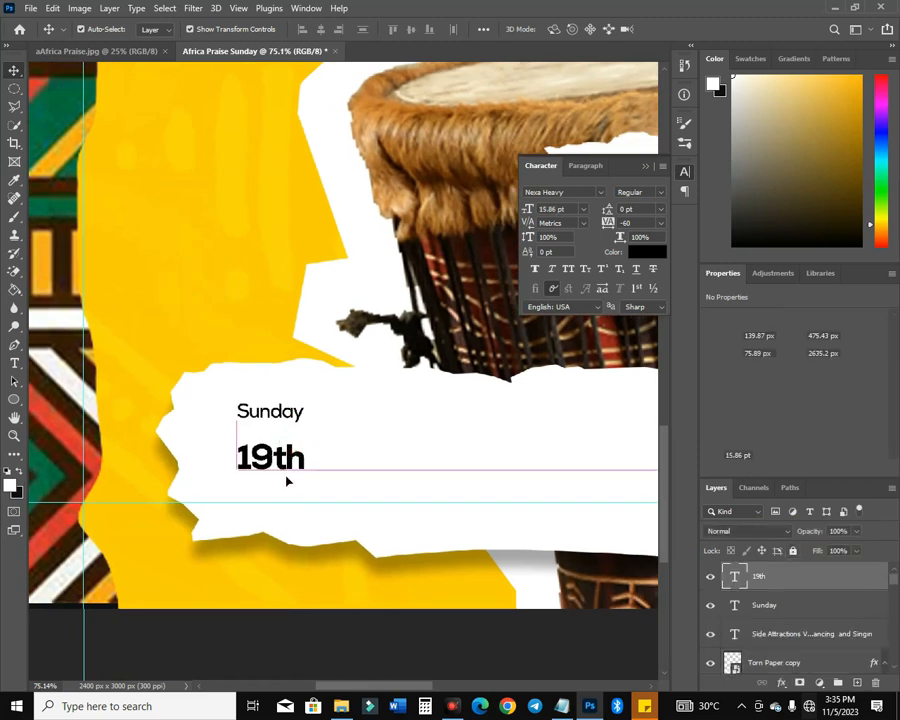
left_click(285, 410, "shift")
left_click_drag(285, 410, 367, 434)
left_click(462, 467)
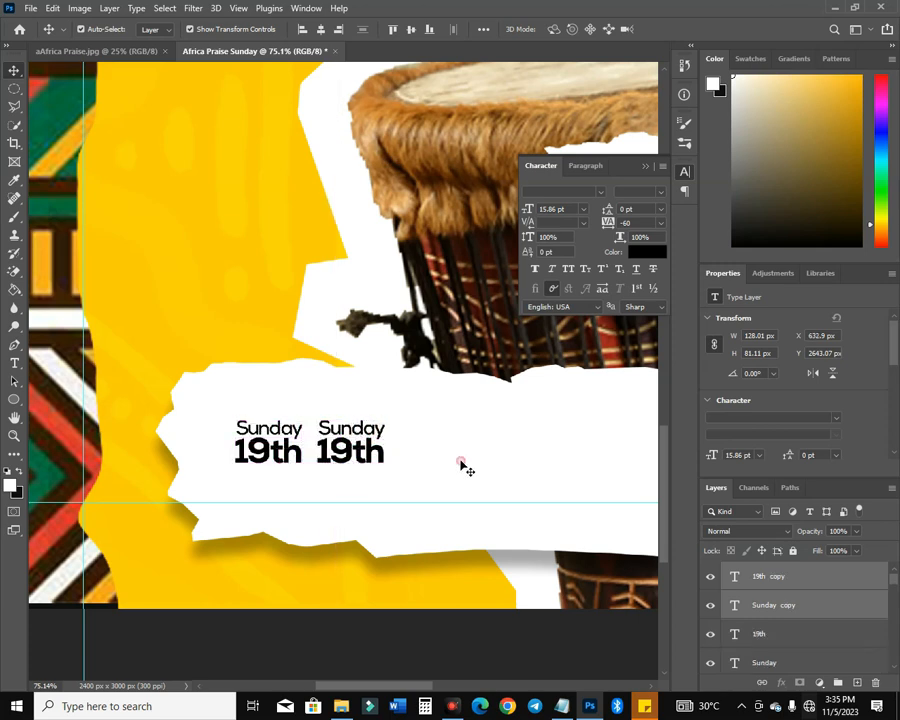
Change the duplicated "Sunday" text to "October" and set its font to Nexa Heavy
double_click(361, 430)
key("ctrl+a")
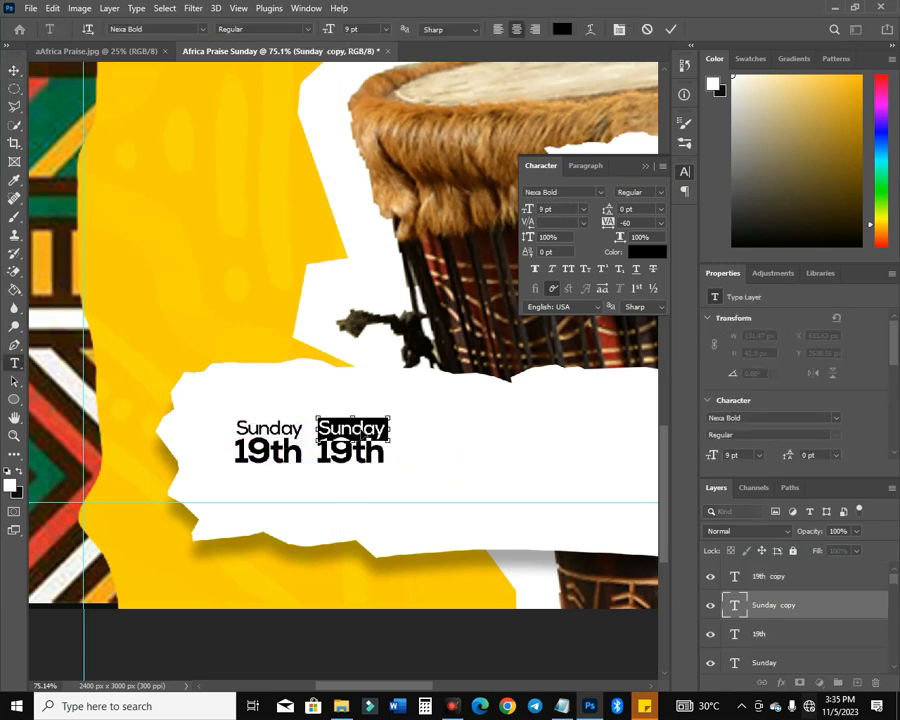
type("October 2023")
left_click_drag(365, 426, 430, 422)
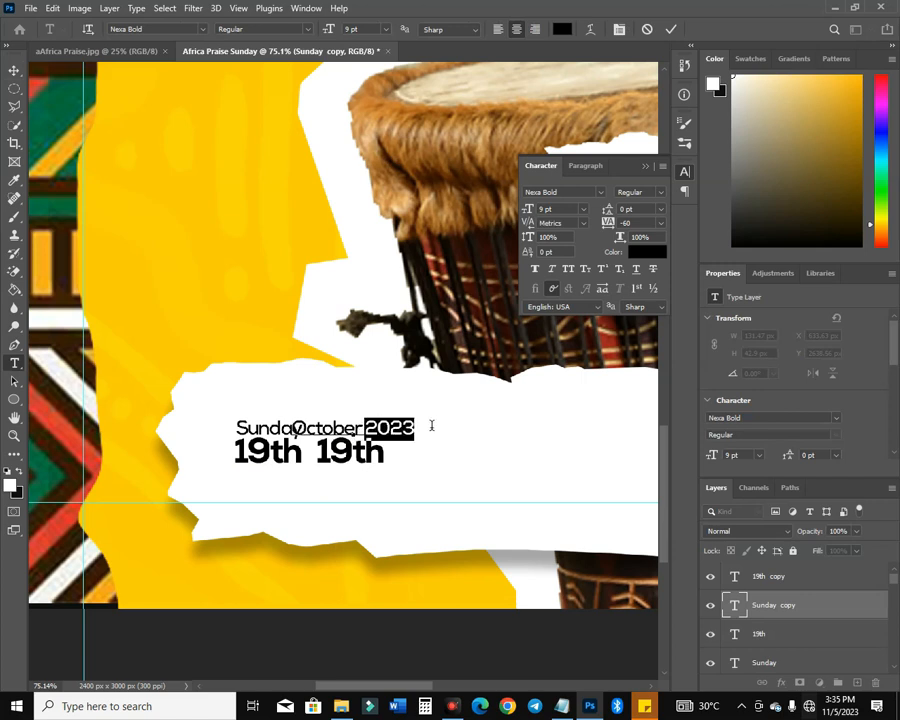
key("BackSpace")
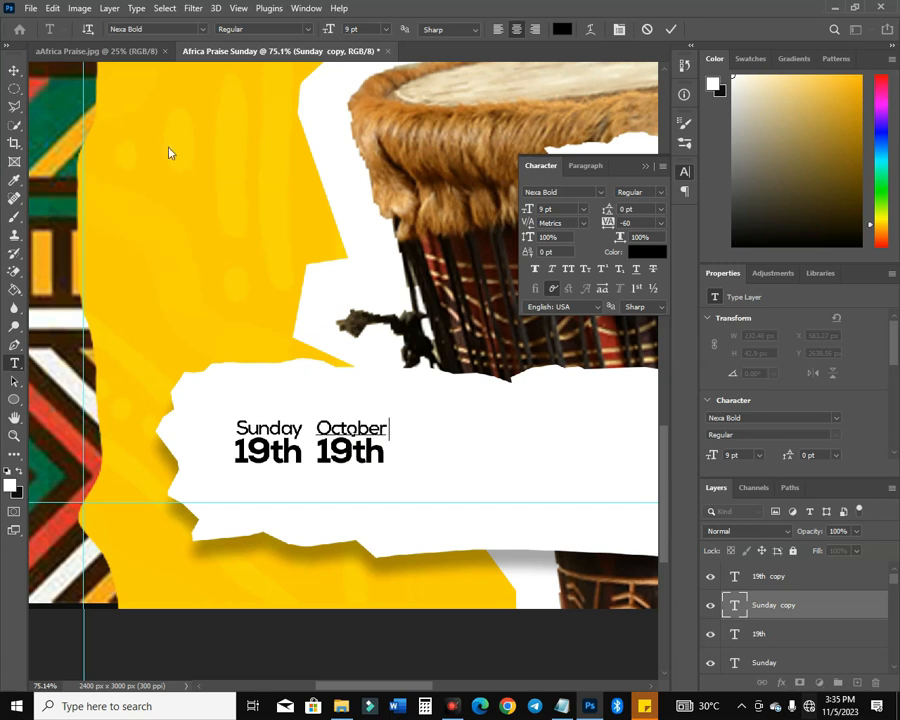
left_click(14, 69)
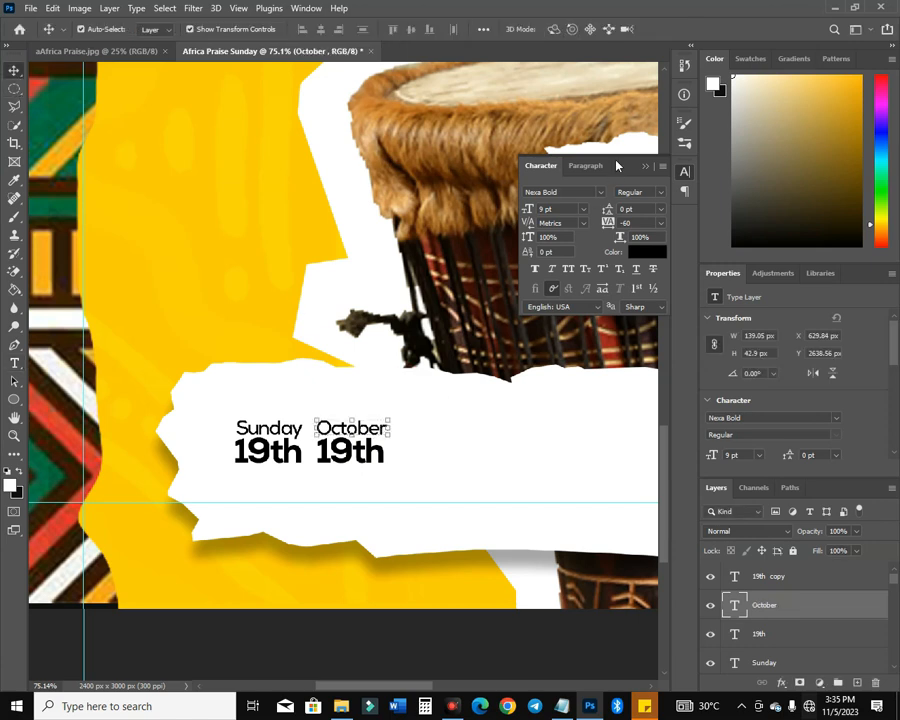
left_click(600, 192)
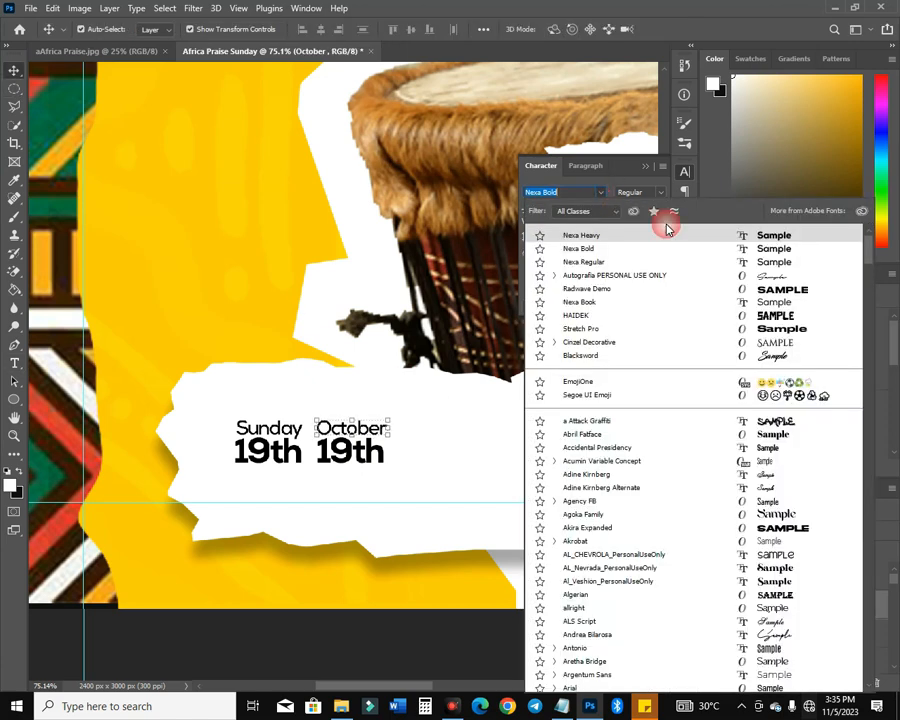
left_click(775, 237)
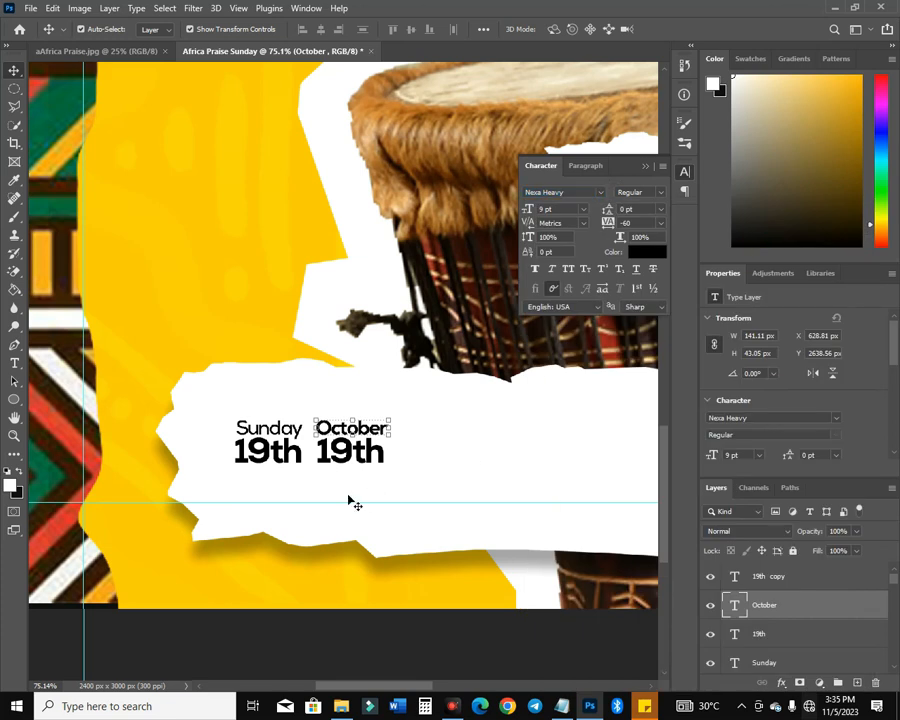
Change the duplicated "19th" text beneath "October" to "2023" and set its font to Nexa Regular
double_click(352, 451)
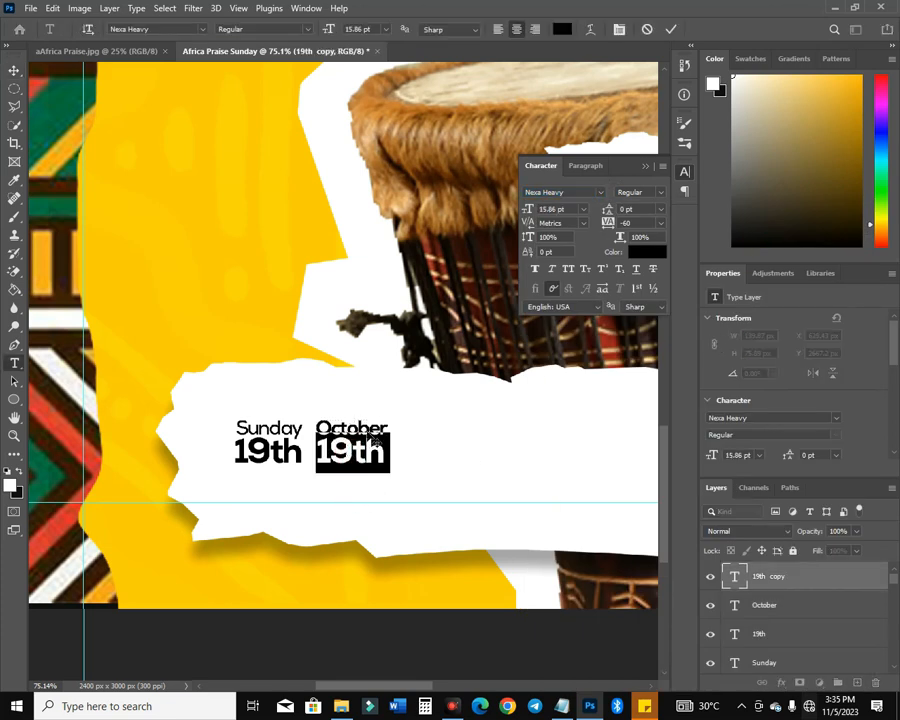
type("2023")
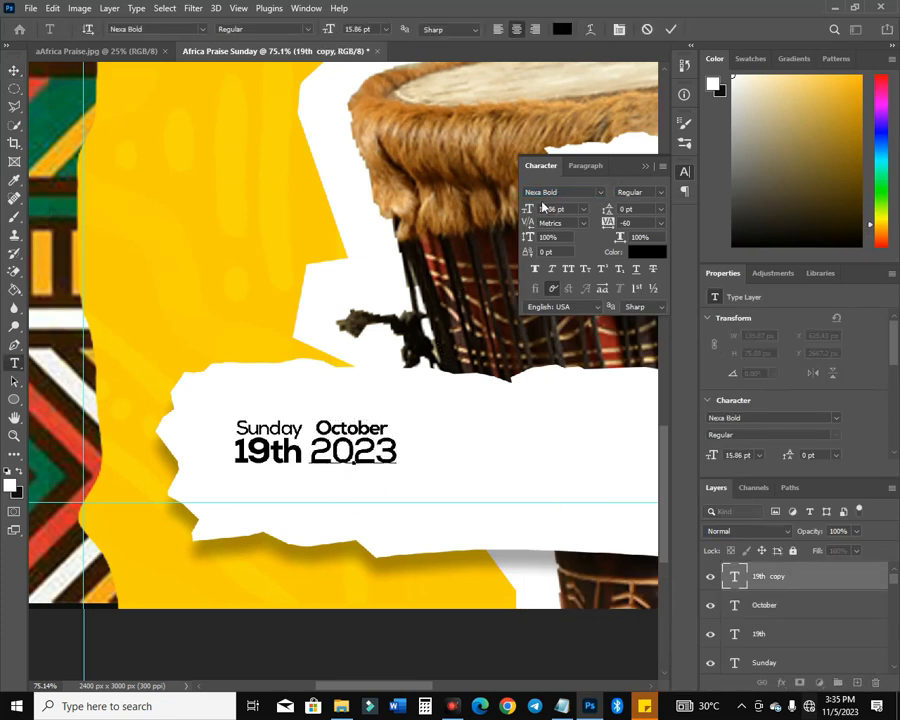
left_click(629, 101)
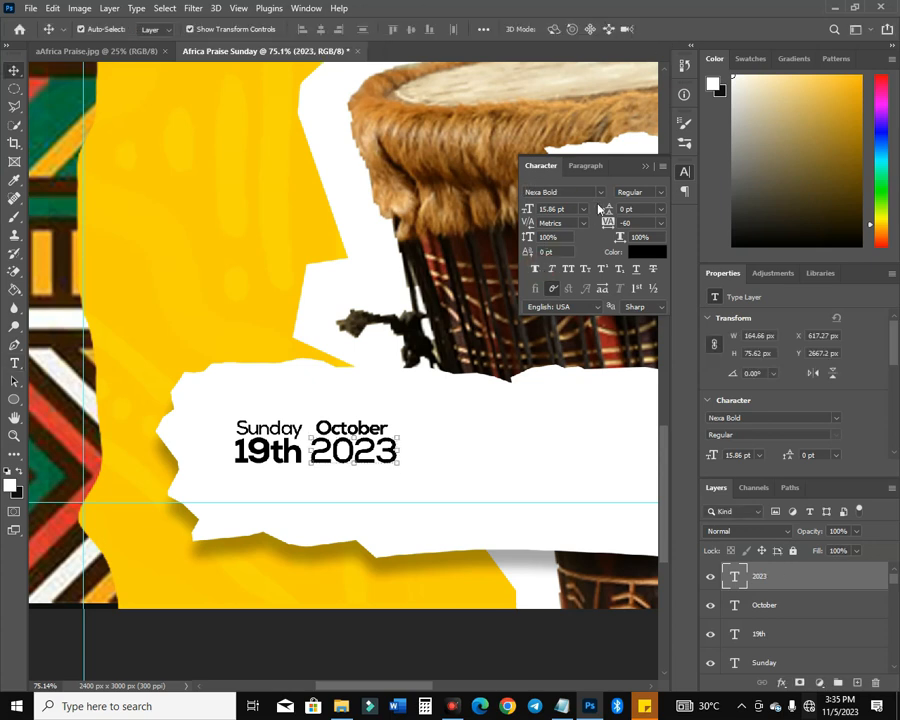
left_click(601, 192)
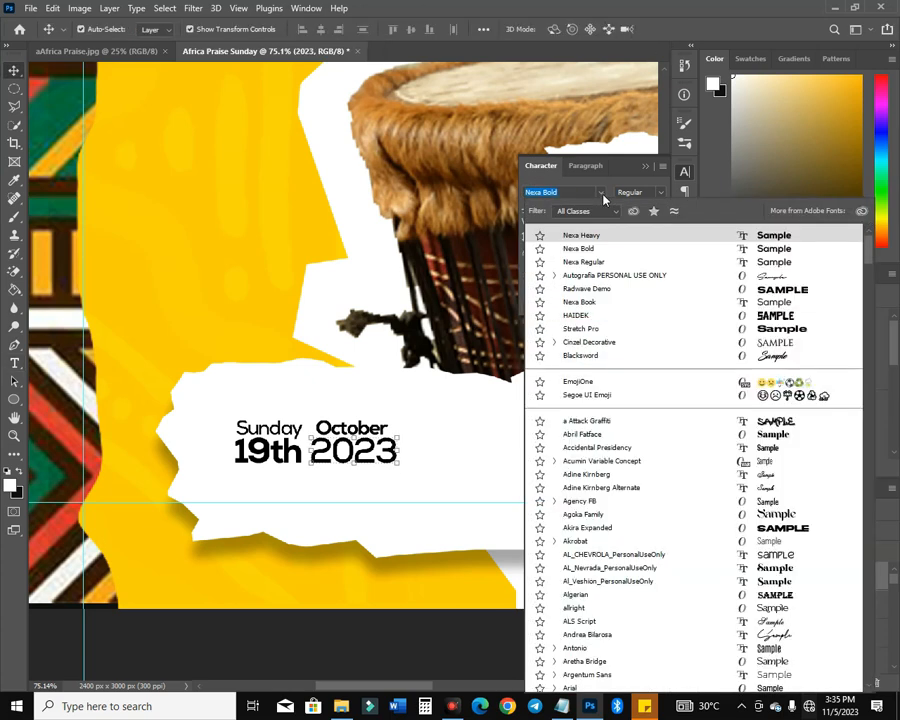
left_click(765, 262)
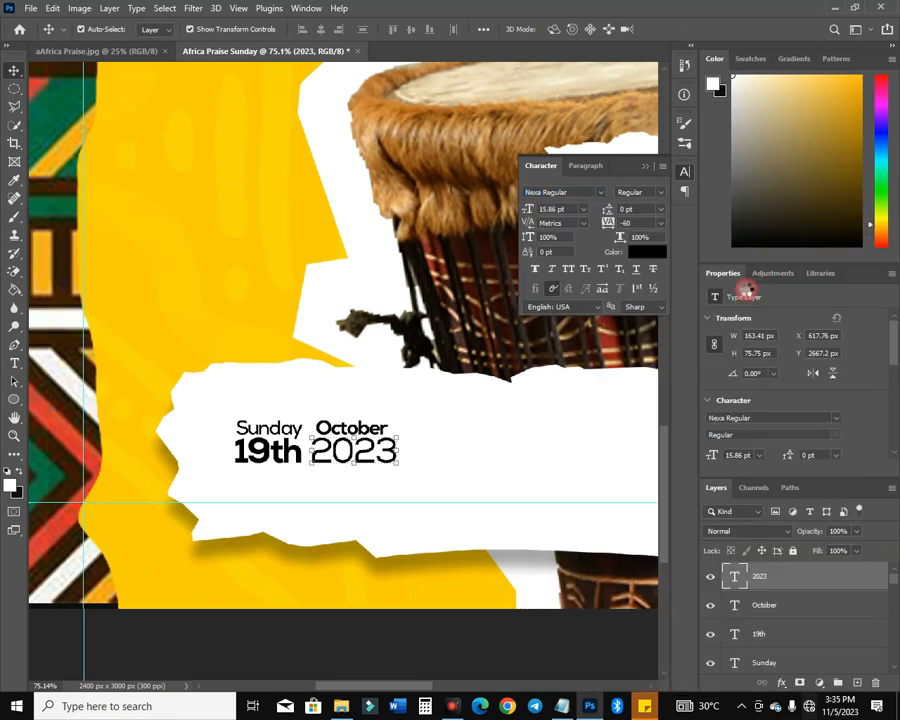
Reduce the "2023" text to 14 pt so it roughly matches the width of "October"
left_click_drag(398, 465, 389, 468)
left_click(611, 400)
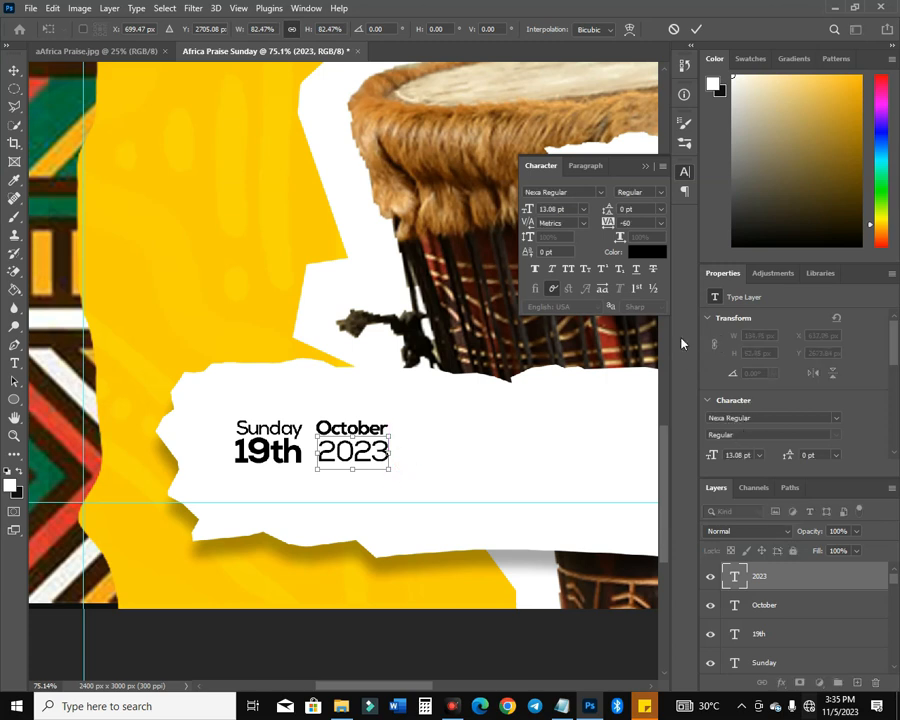
left_click(574, 209)
type("15")
key("Return")
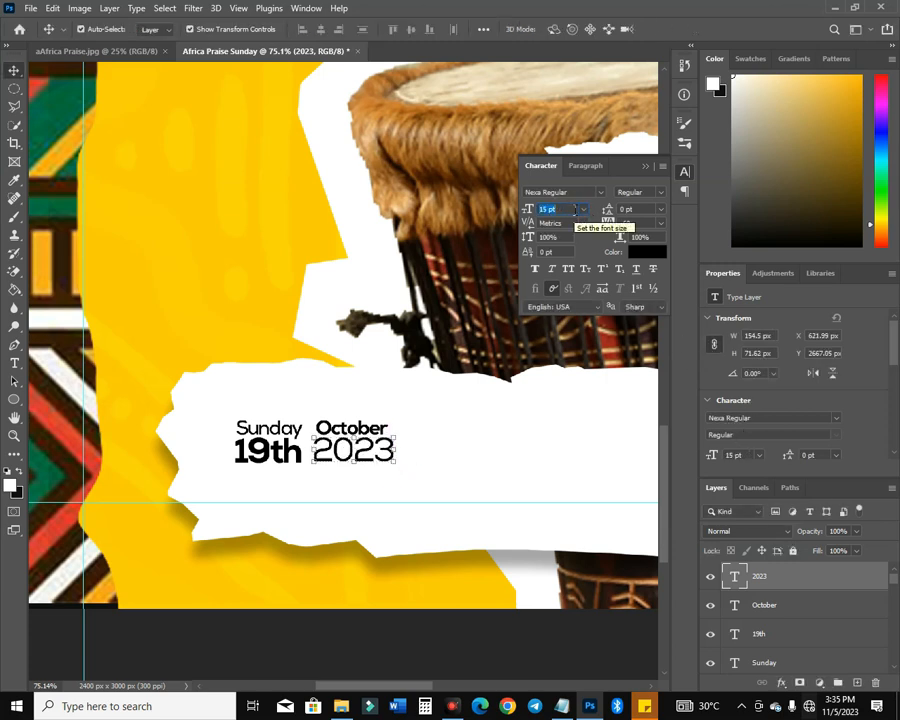
type("14")
key("Return")
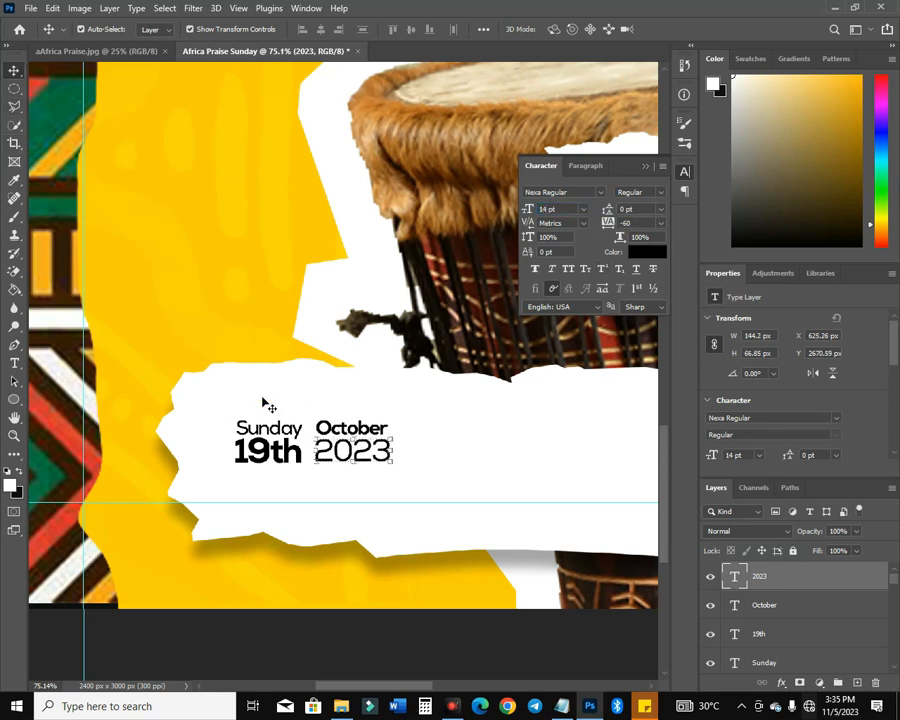
Scale the four date texts down together to about 334 px wide
left_click_drag(423, 503, 258, 449)
key("ctrl+t")
left_click_drag(394, 427, 369, 429)
key("Return")
scroll(393, 463, "down", 5)
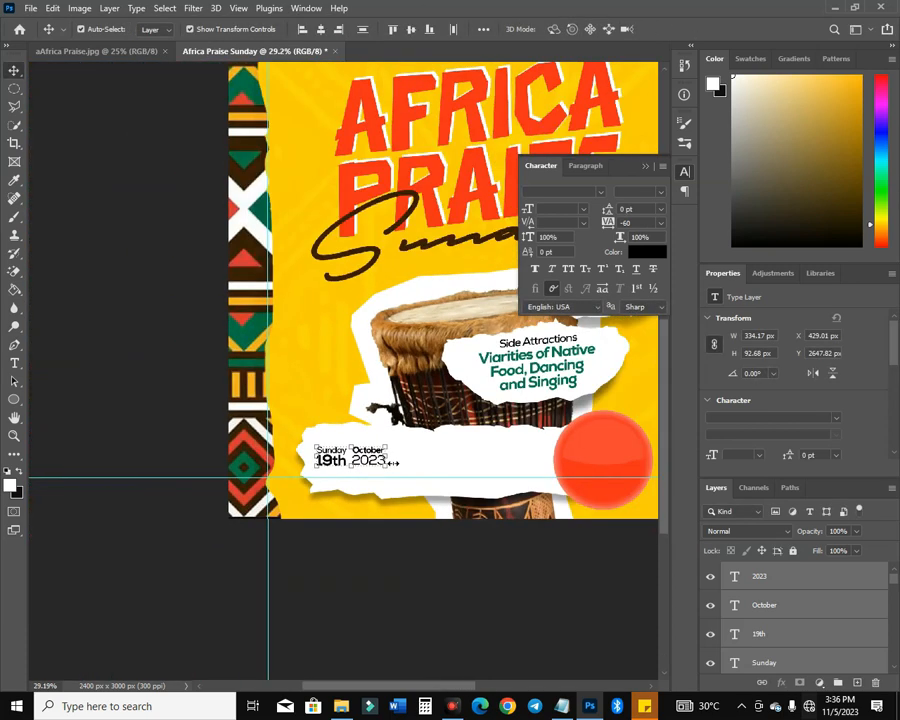
Nudge the whole date block a few pixels right and down on the torn paper
key("Right")
key("Right")
key("Right")
key("Right")
key("Right")
key("Right")
key("Down")
key("Down")
key("Down")
key("Down")
key("Down")
key("Down")
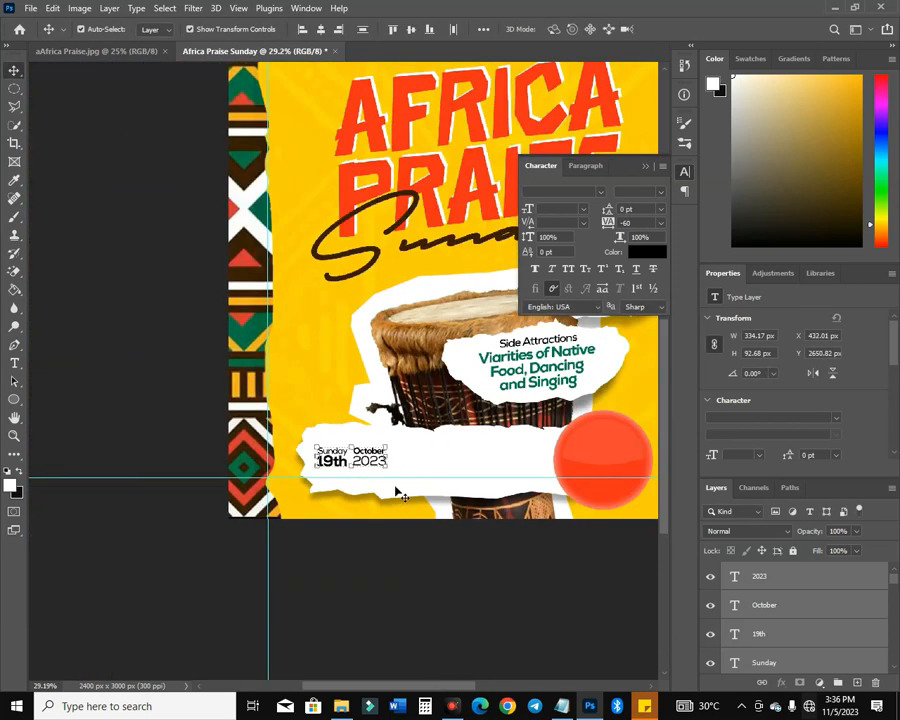
left_click(370, 556)
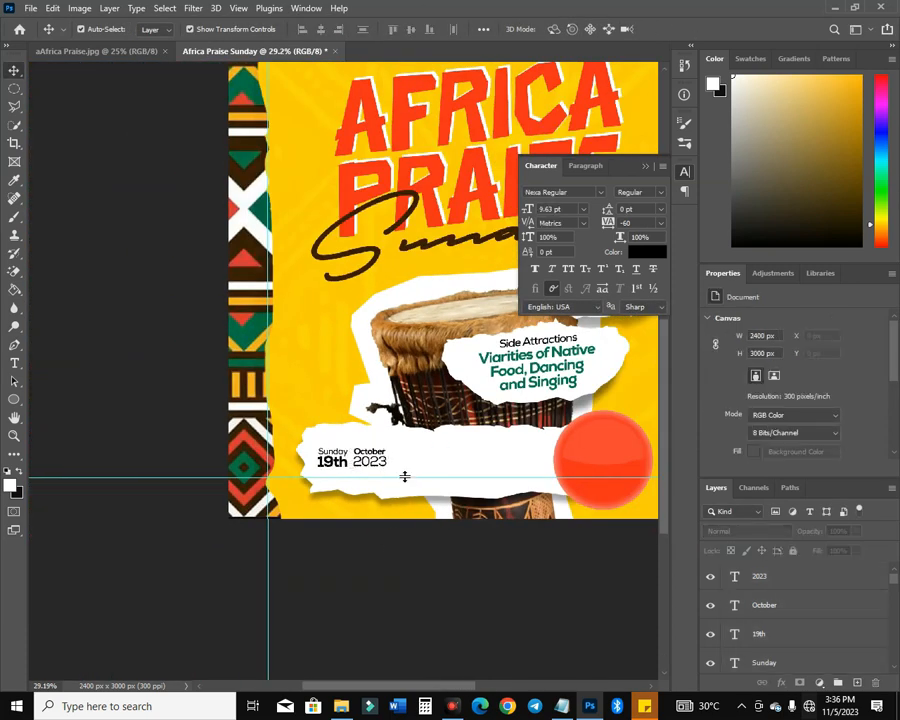
Shift "October" and "2023" together closer to "Sunday" and "19th", at about X 593 px
left_click_drag(410, 477, 366, 424)
left_click(407, 545)
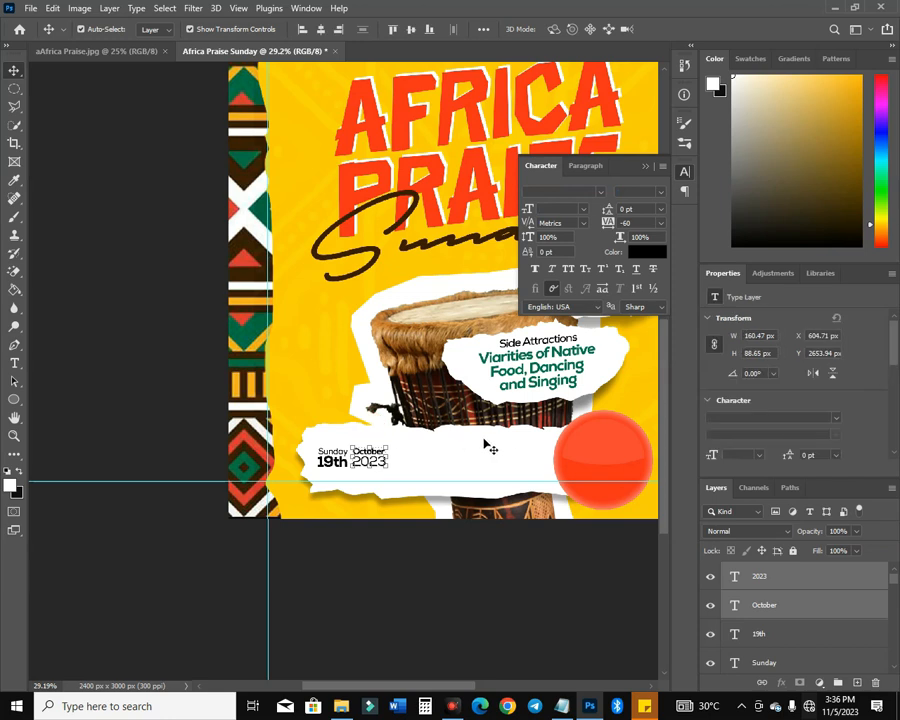
left_click(418, 593)
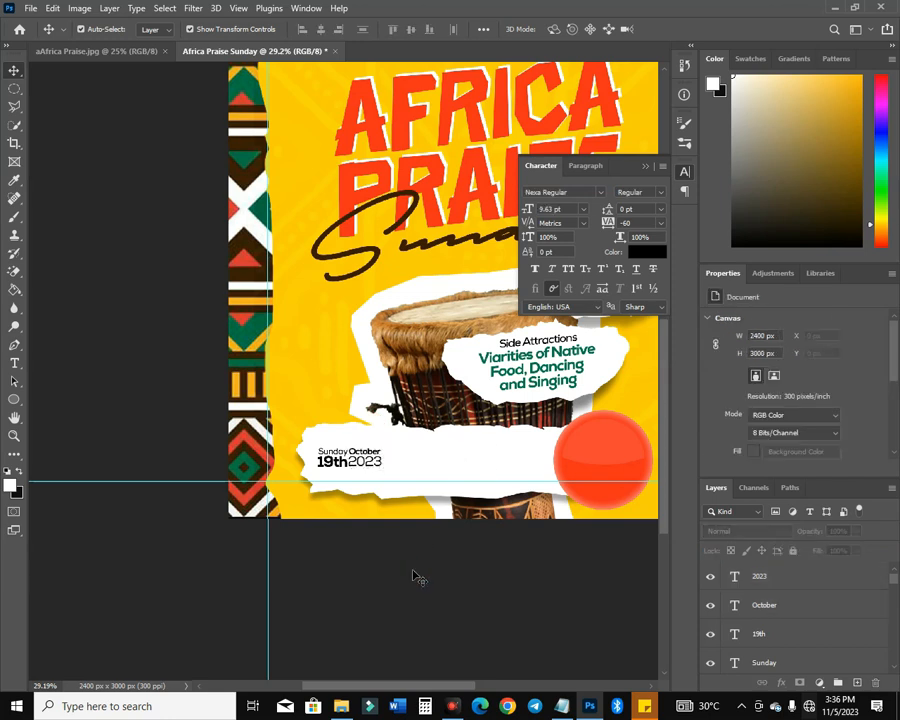
mouse_move(395, 480)
left_mouse_down()
mouse_move(394, 436)
mouse_move(370, 438)
mouse_move(386, 472)
left_mouse_up()
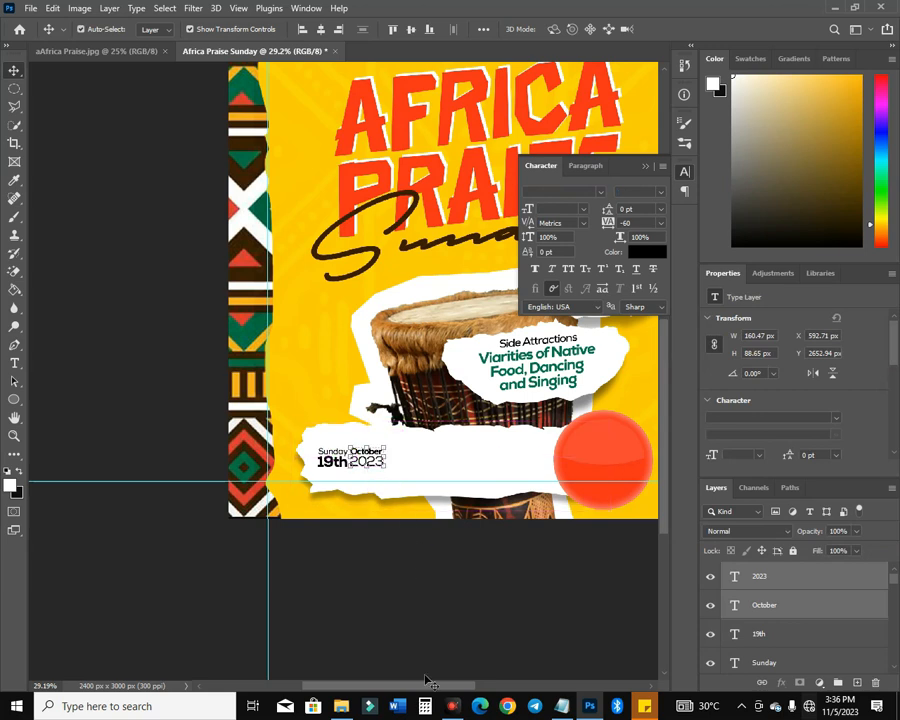
Switch to File Explorer and check the contents of the hand-drawn-circles-arrows-collection folder in Africa Praise
left_click(352, 708)
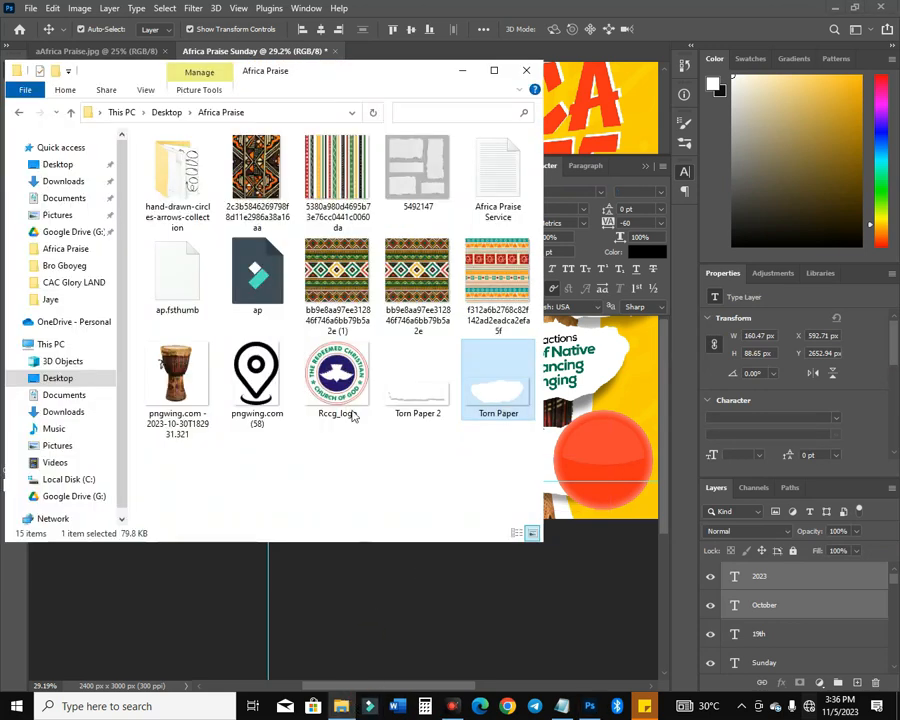
double_click(211, 191)
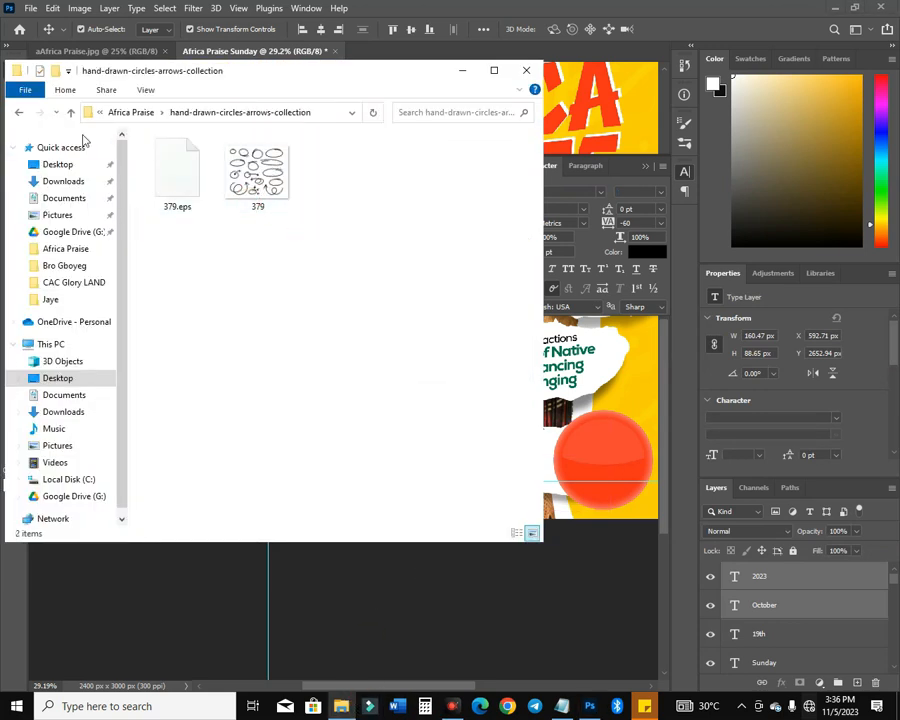
left_click(20, 113)
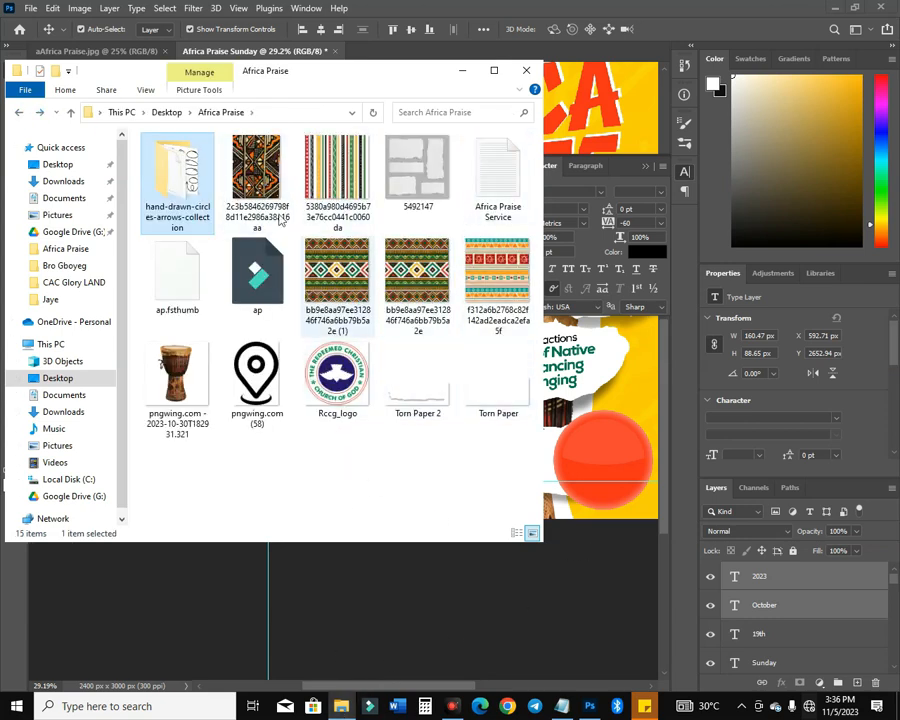
left_click(341, 706)
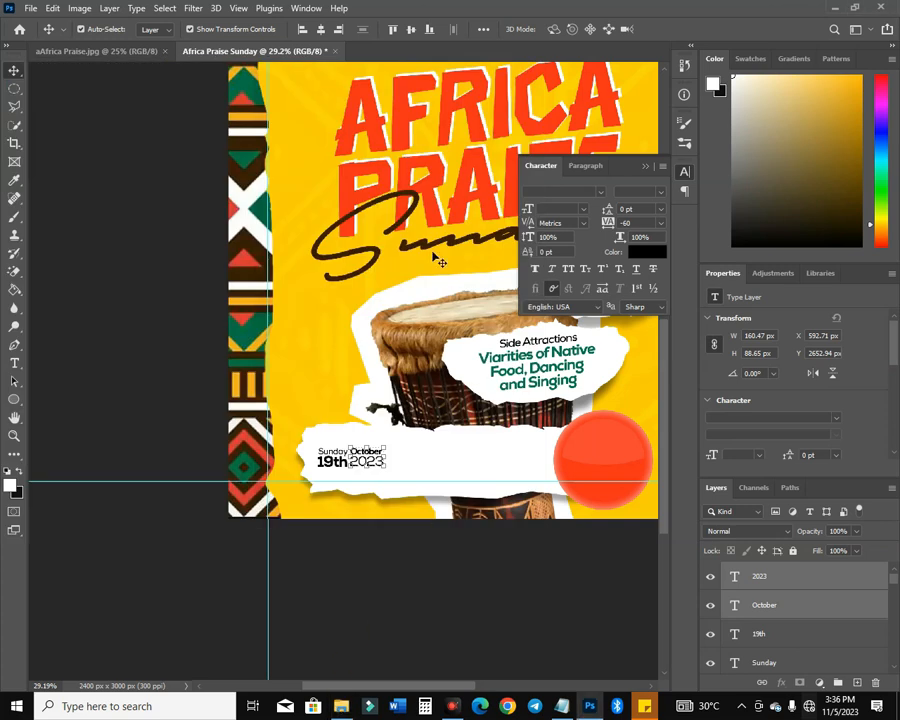
Move the set-circular-scribbles-doodle-black-line folder from Downloads into the Africa Praise folder in File Explorer
left_click(341, 706)
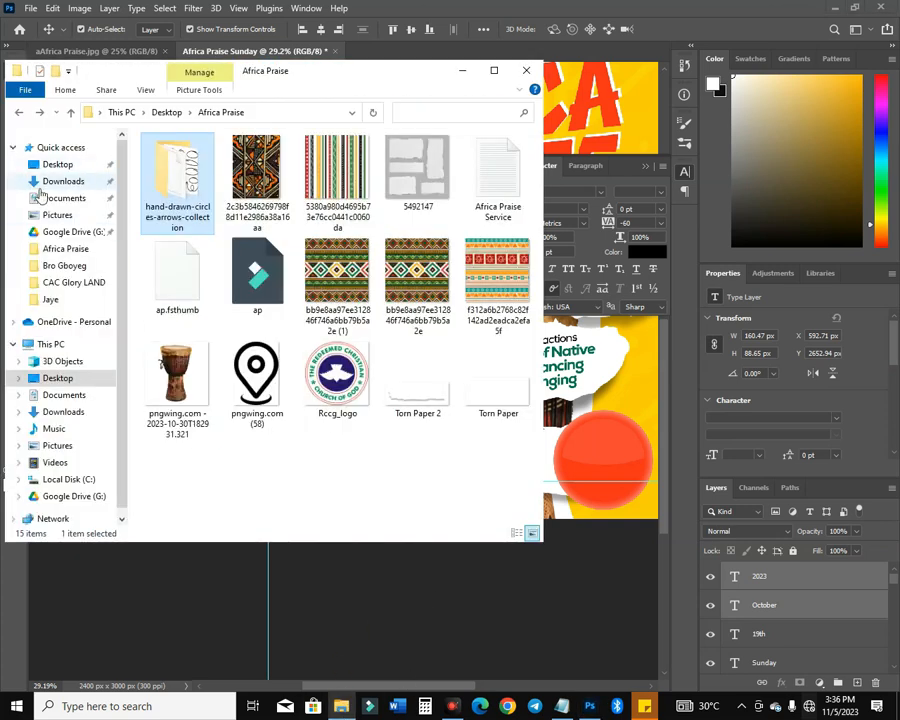
left_click(60, 182)
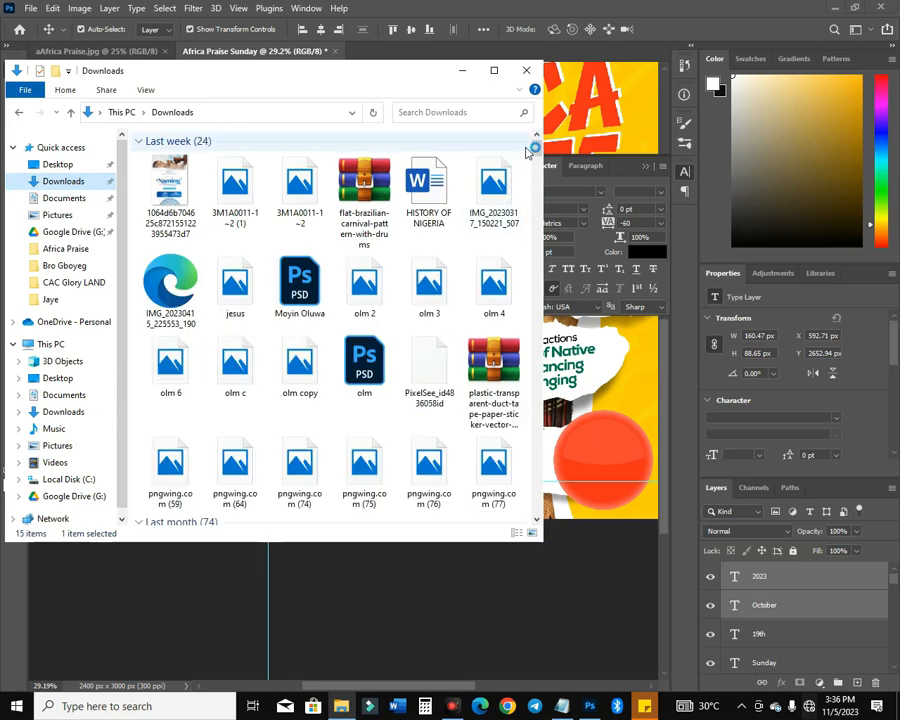
mouse_move(539, 150)
left_mouse_down()
mouse_move(538, 195)
mouse_move(538, 157)
mouse_move(545, 160)
left_mouse_up()
scroll(402, 334, "down", 5)
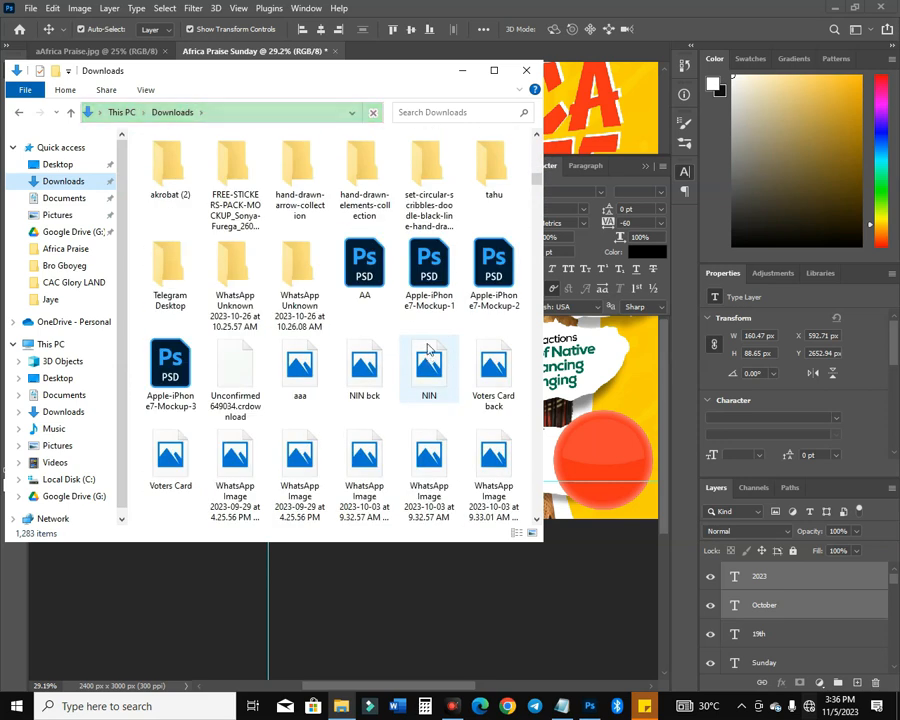
mouse_move(455, 211)
left_mouse_down()
mouse_move(415, 362)
mouse_move(350, 366)
mouse_move(143, 203)
mouse_move(97, 252)
left_mouse_up()
Open the set-circular-scribbles-doodle folder inside Africa Praise and place its scribble circles image into the Photoshop flyer
left_click(97, 250)
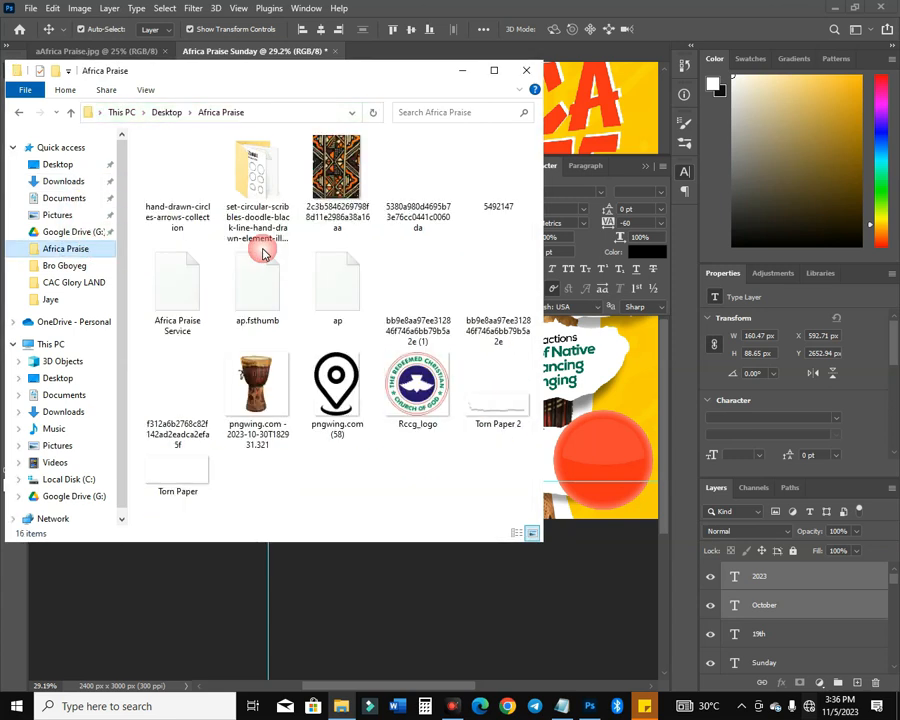
double_click(250, 187)
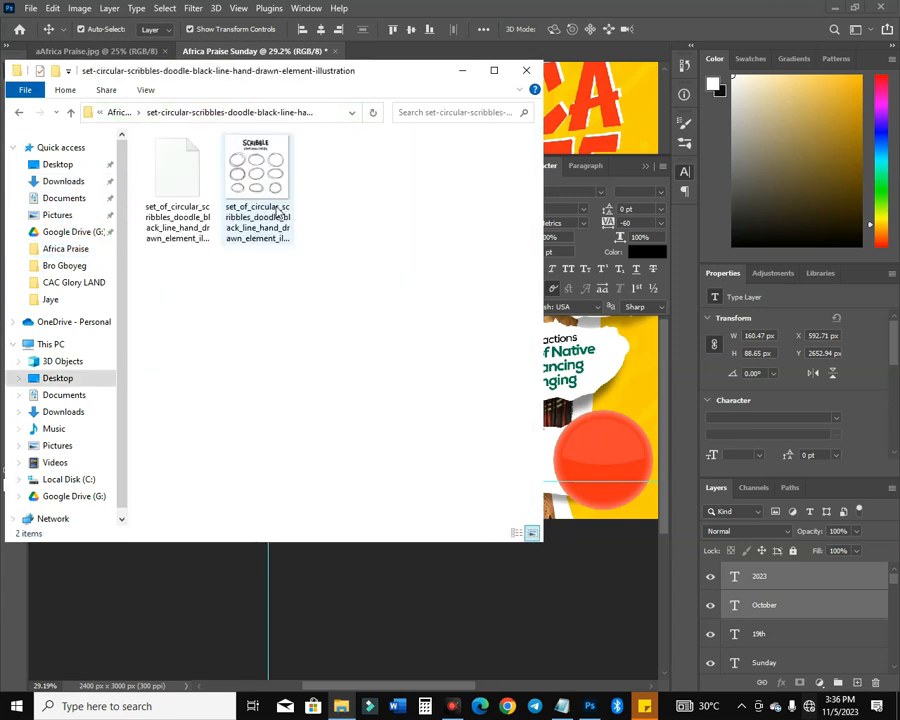
mouse_move(279, 180)
left_mouse_down()
mouse_move(594, 504)
mouse_move(600, 486)
left_mouse_up()
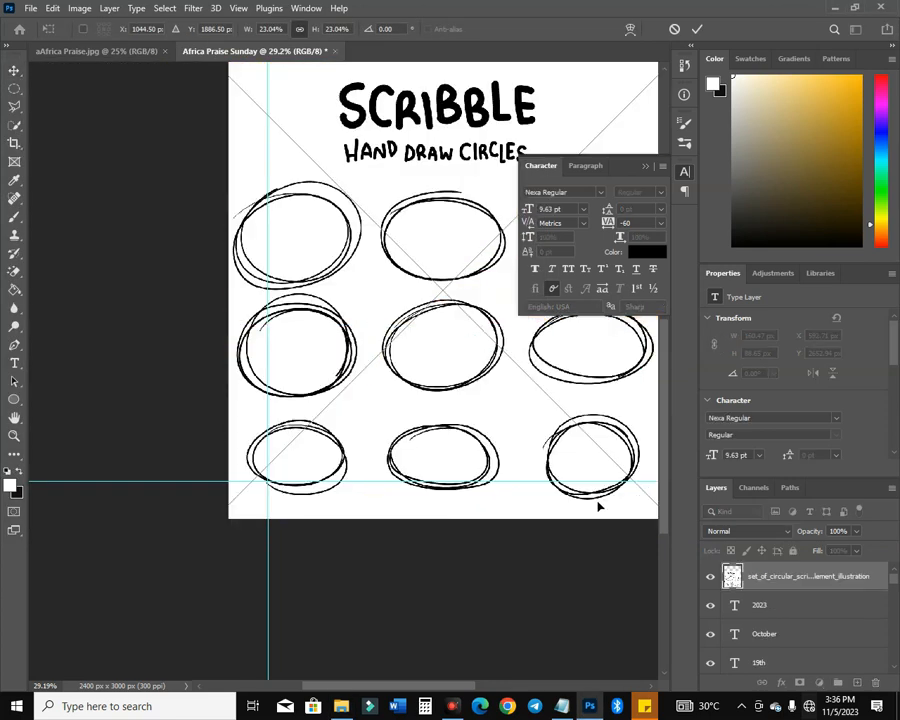
Copy the middle circle of the first row to its own layer with an elliptical selection, and hide the full scribble sheet
left_click(15, 91)
mouse_move(371, 180)
left_mouse_down()
mouse_move(442, 256)
mouse_move(506, 275)
mouse_move(516, 294)
left_mouse_up()
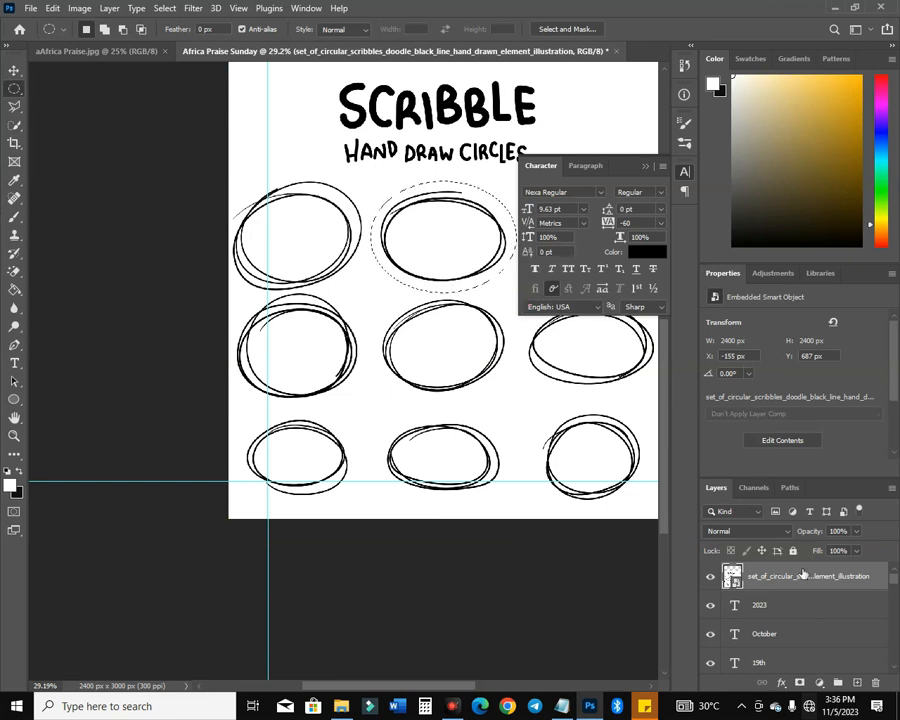
key("ctrl+j")
left_click(710, 608)
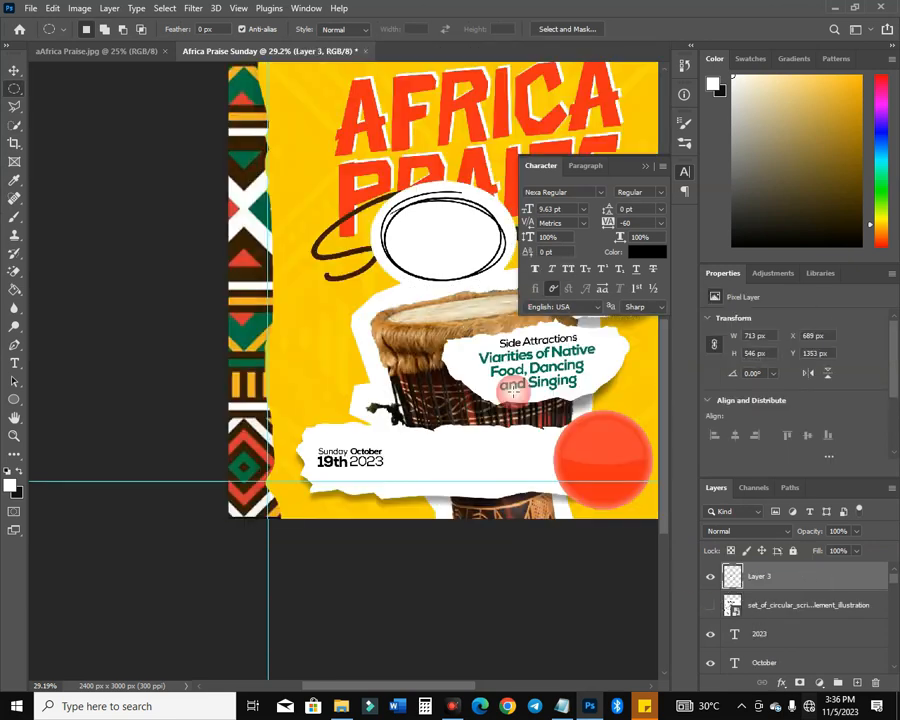
Remove the white inside and around the copied scribble circle with the Magic Eraser at tolerance 32
left_click(14, 272)
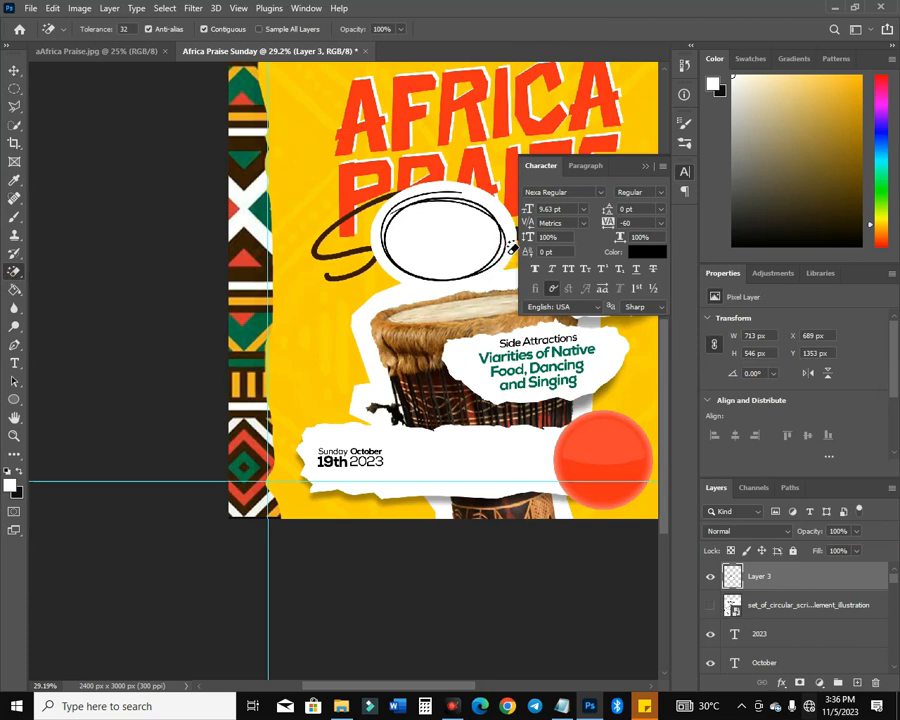
left_click(458, 261)
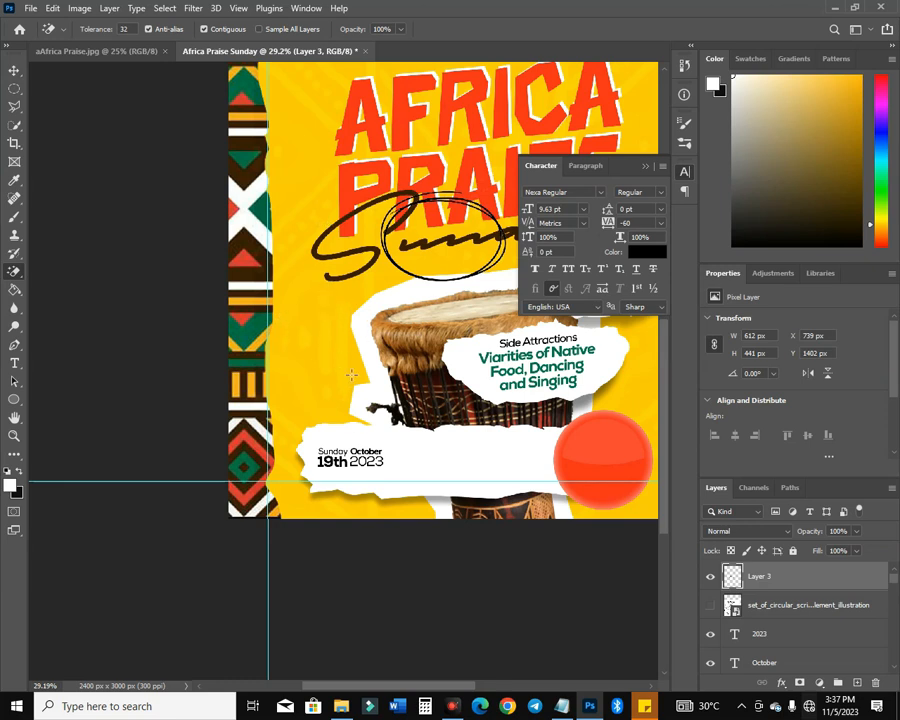
key("Tab")
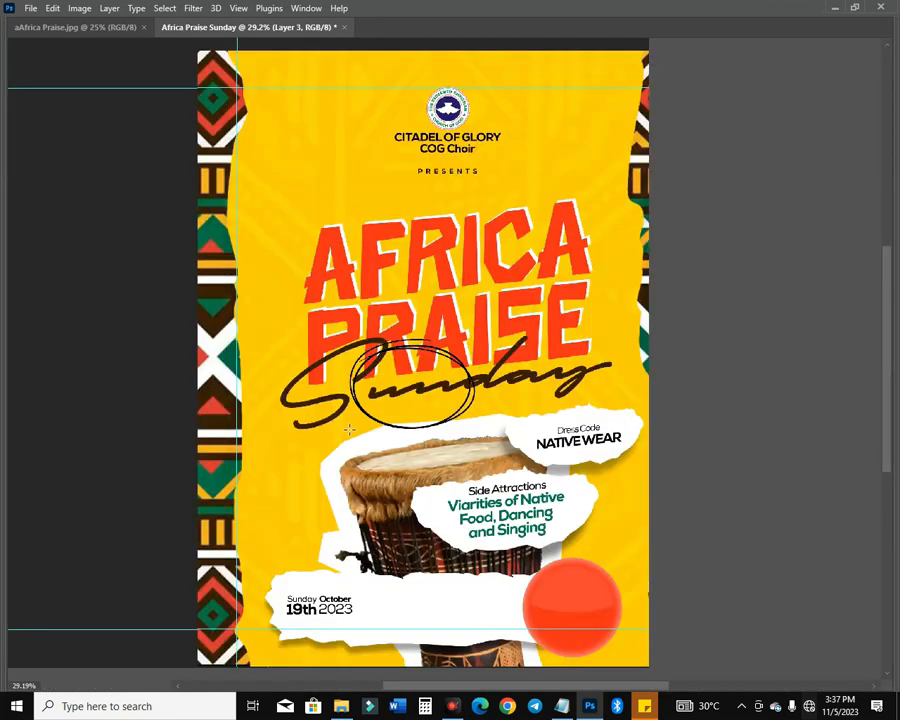
key("Tab")
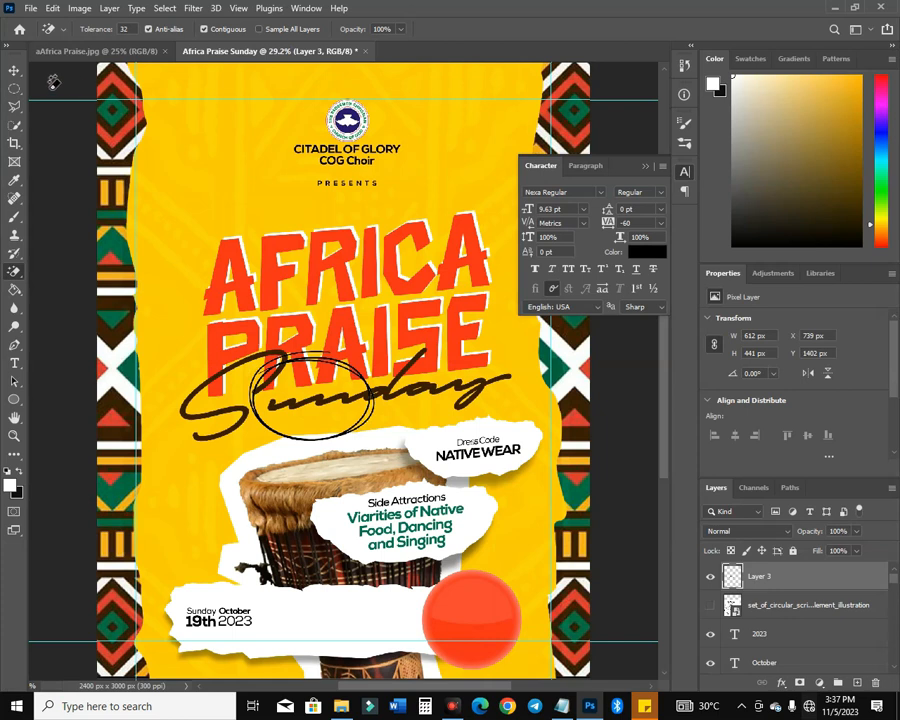
Squash the scribble circle vertically into a flat oval about 612 × 280 px
left_click(13, 71)
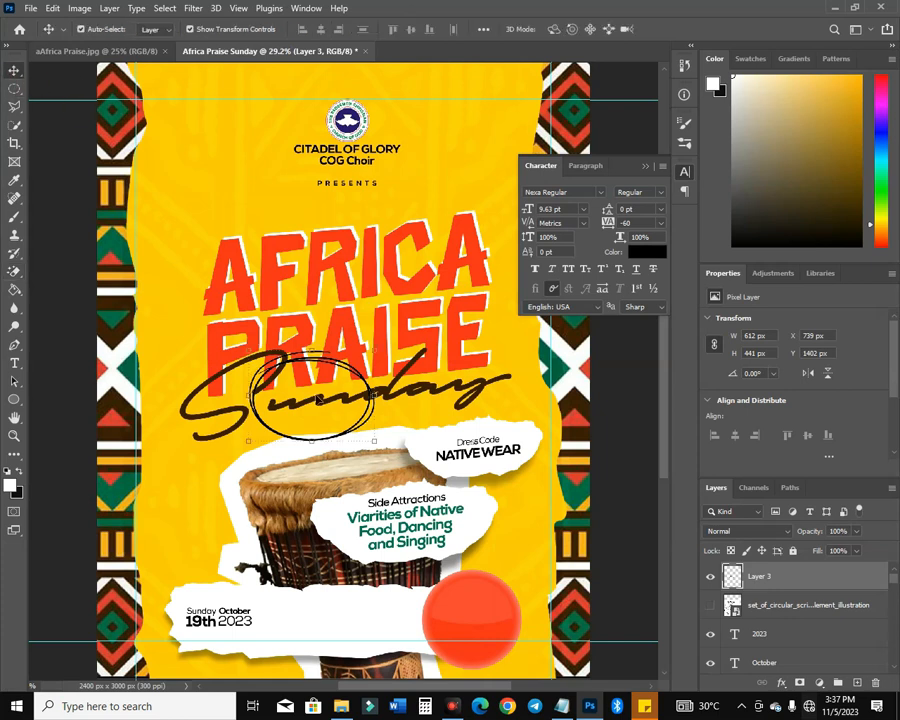
left_click_drag(312, 352, 312, 383)
key("Return")
Add a Color Overlay to the scribble oval, using the red sampled from the AFRICA title
left_click(783, 683)
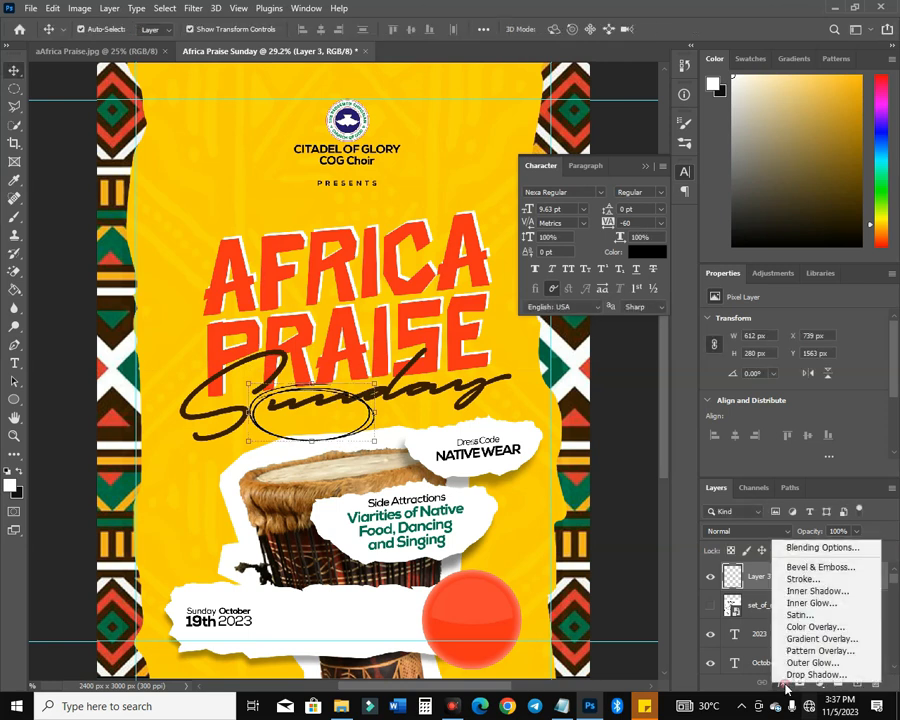
left_click(811, 627)
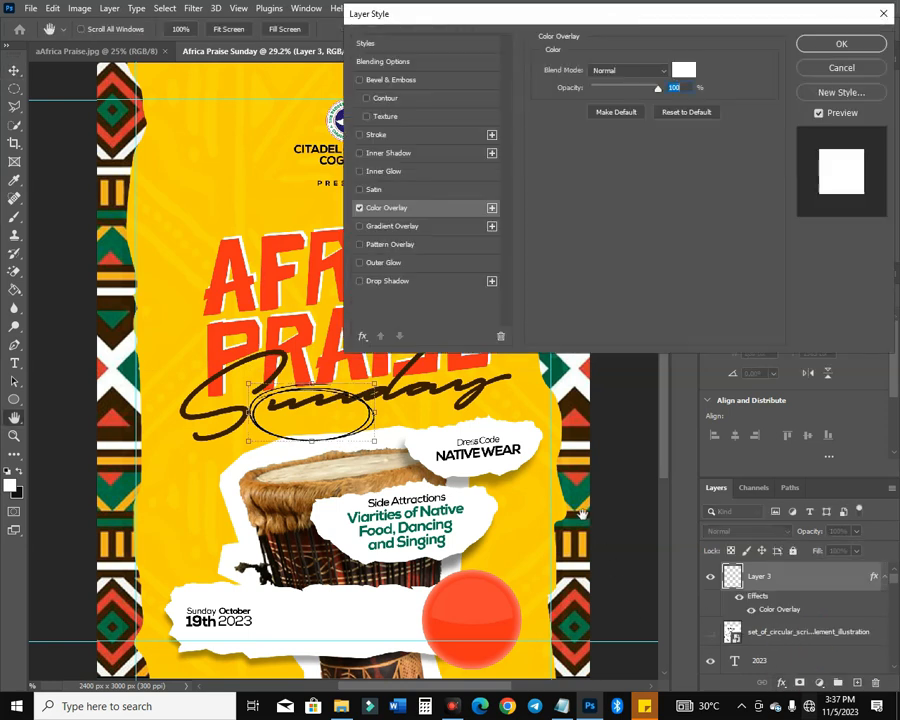
left_click(683, 69)
left_click(258, 287)
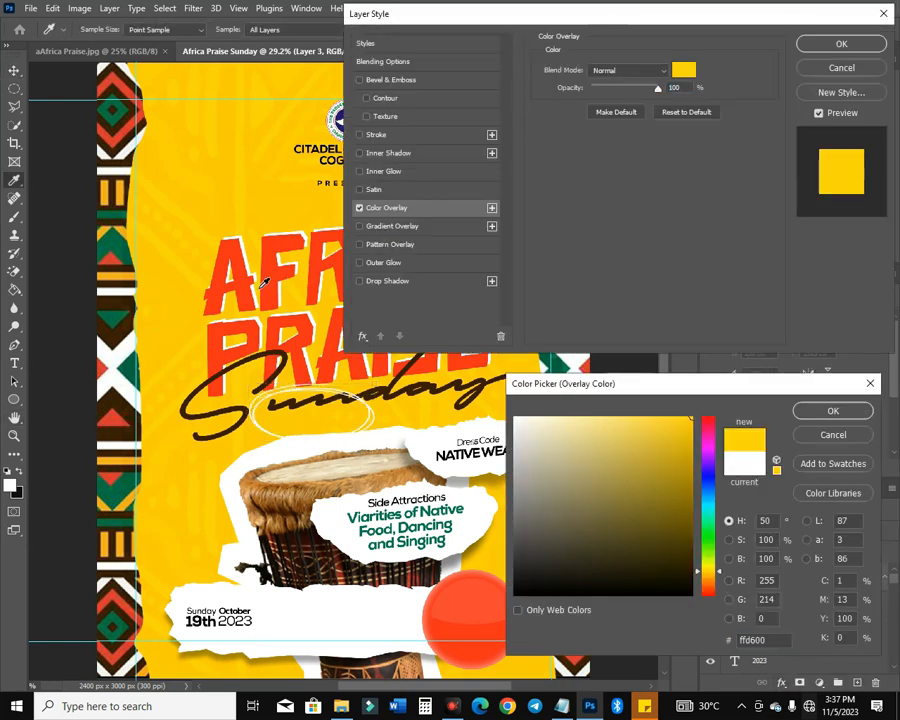
left_click(270, 287)
key("Return")
key("Return")
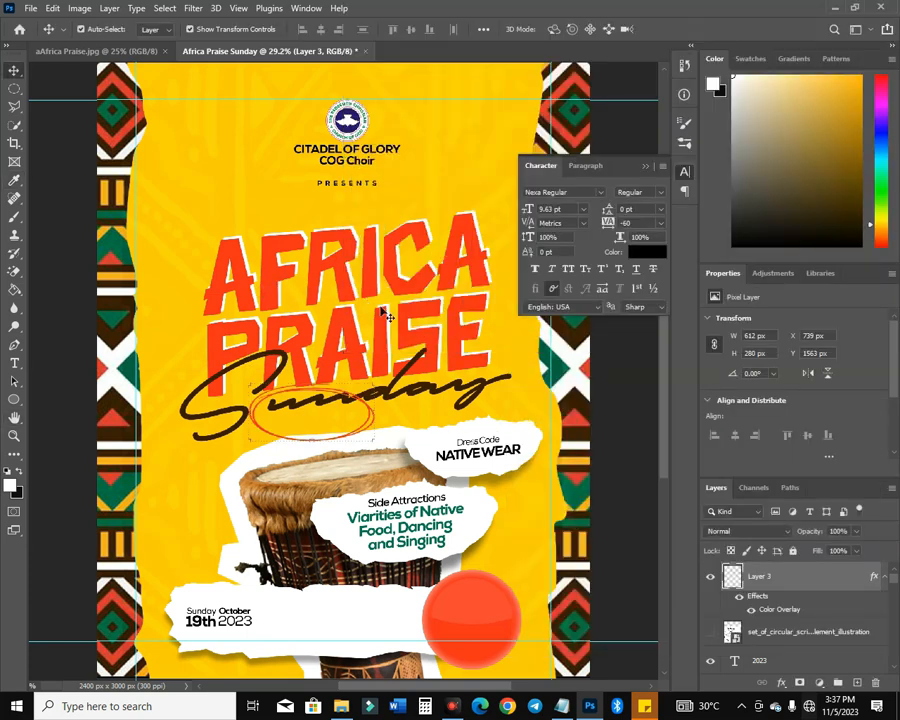
Scale the red scribble oval to about 476 × 218 px around the date on the torn paper, undoing any accidental shift
left_click_drag(351, 433, 268, 637)
key("Return")
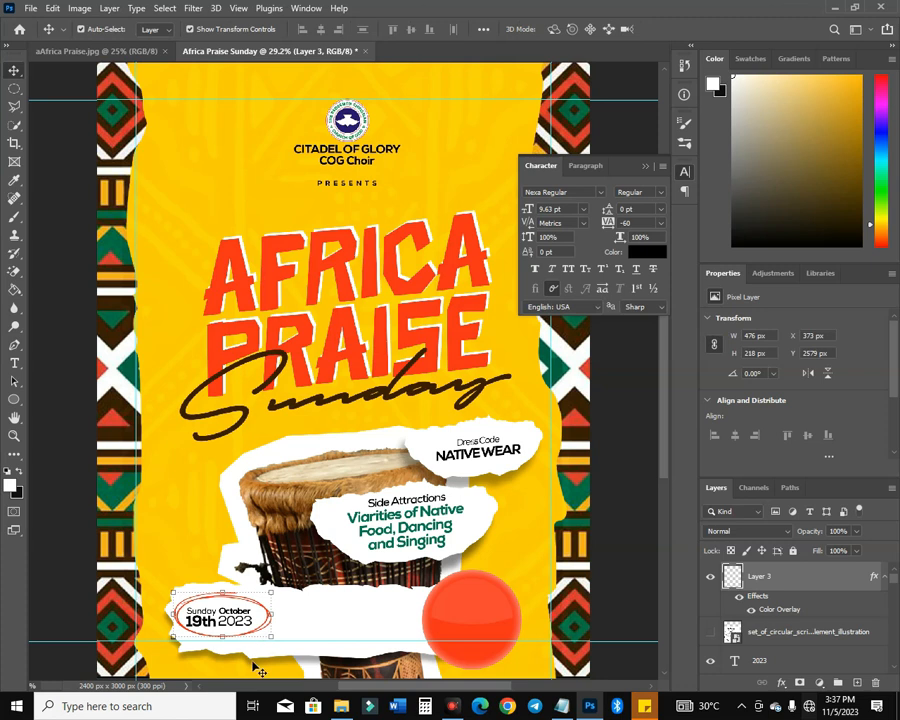
left_click_drag(230, 618, 244, 620)
key("ctrl+z")
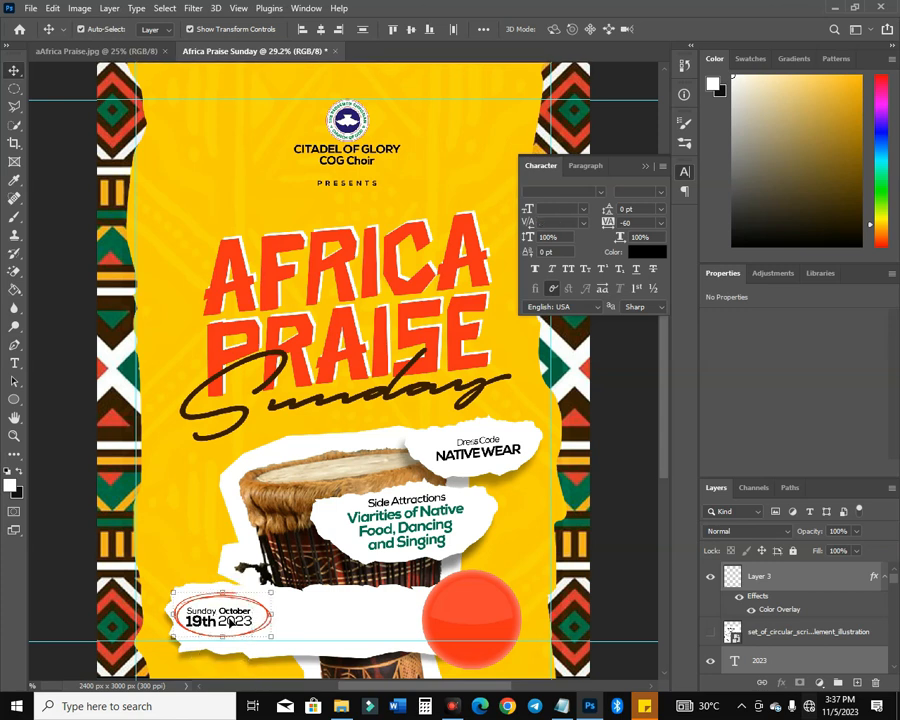
Enlarge the scribble oval and date text together to about 107.85% and center them at about X 647, Y 2698 px
left_click_drag(238, 620, 246, 621)
left_click_drag(264, 669, 289, 641)
key("ctrl+t")
key("Left")
key("Left")
key("Left")
key("Left")
key("Left")
key("Left")
key("Left")
key("Up")
key("Up")
key("Left")
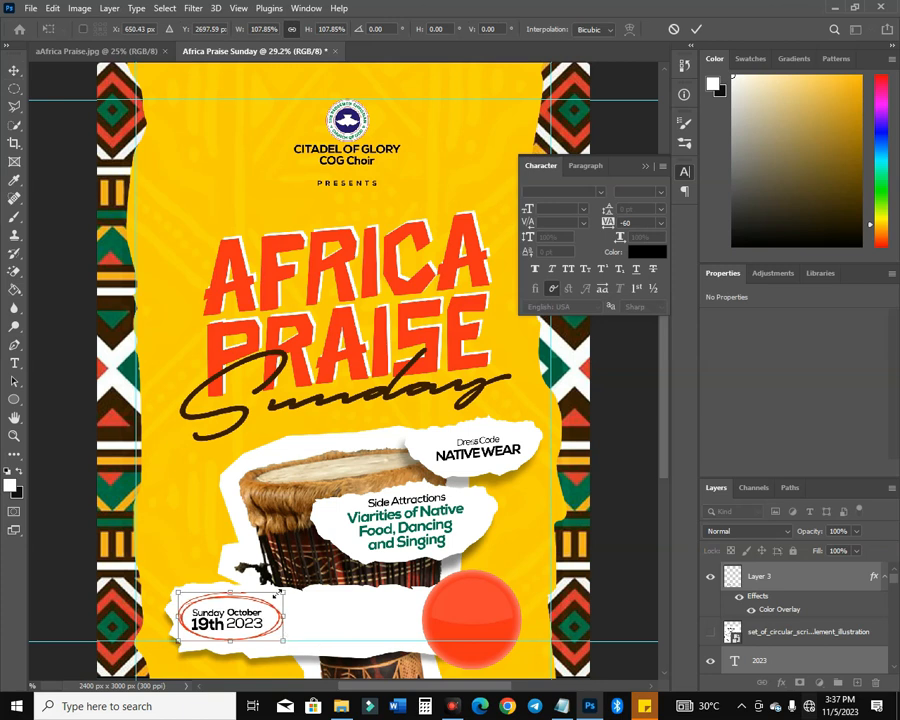
key("Left")
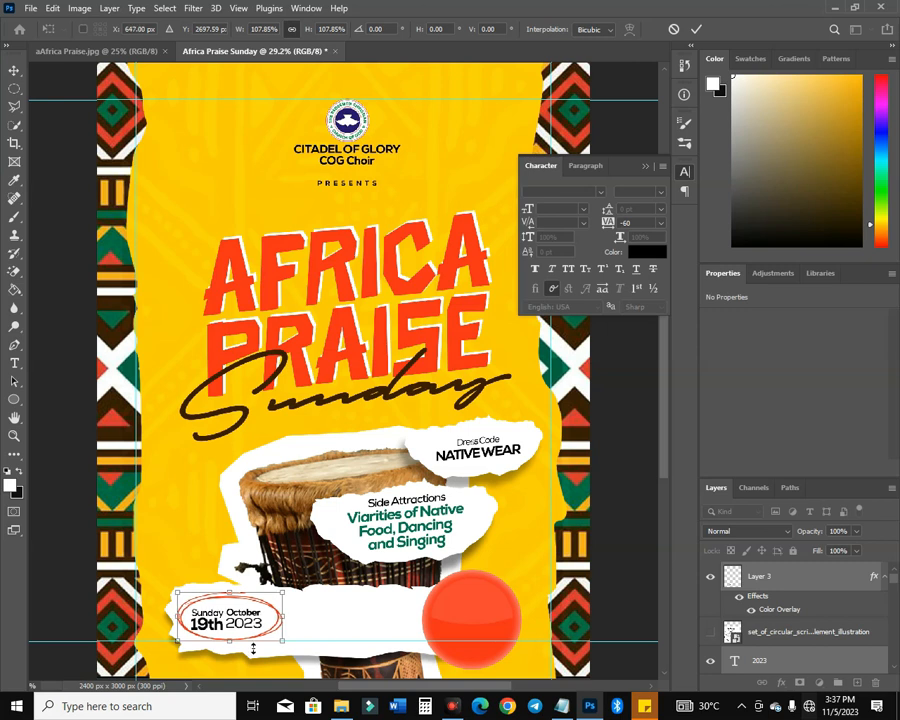
key("Return")
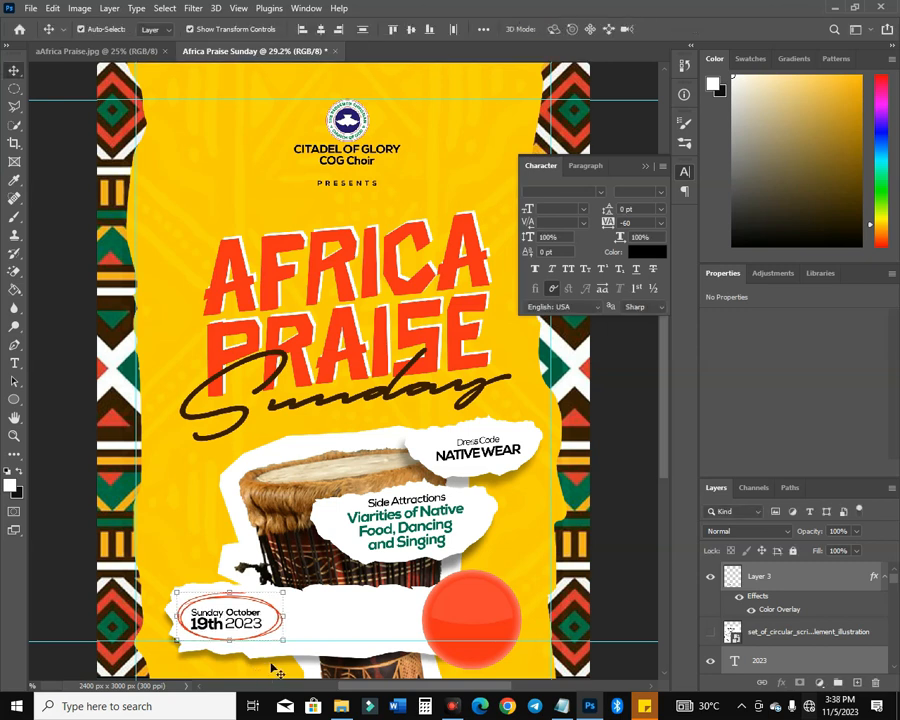
Shrink only the scribble oval to about 487 × 223 px so it hugs the date more tightly
scroll(270, 640, "down", 1)
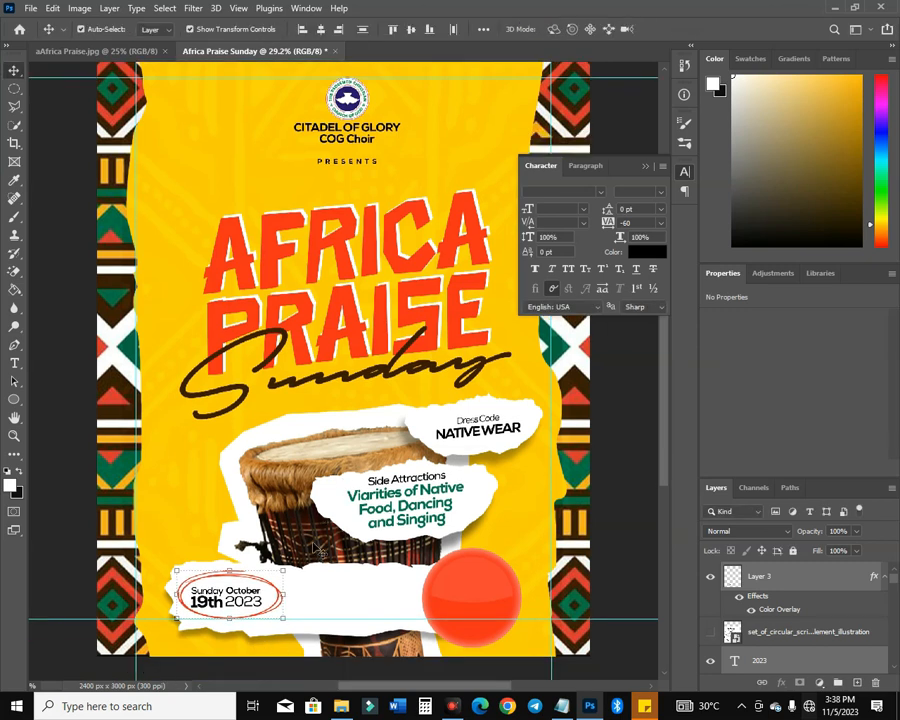
left_click(283, 590)
scroll(285, 575, "up", 1)
key("ctrl+t")
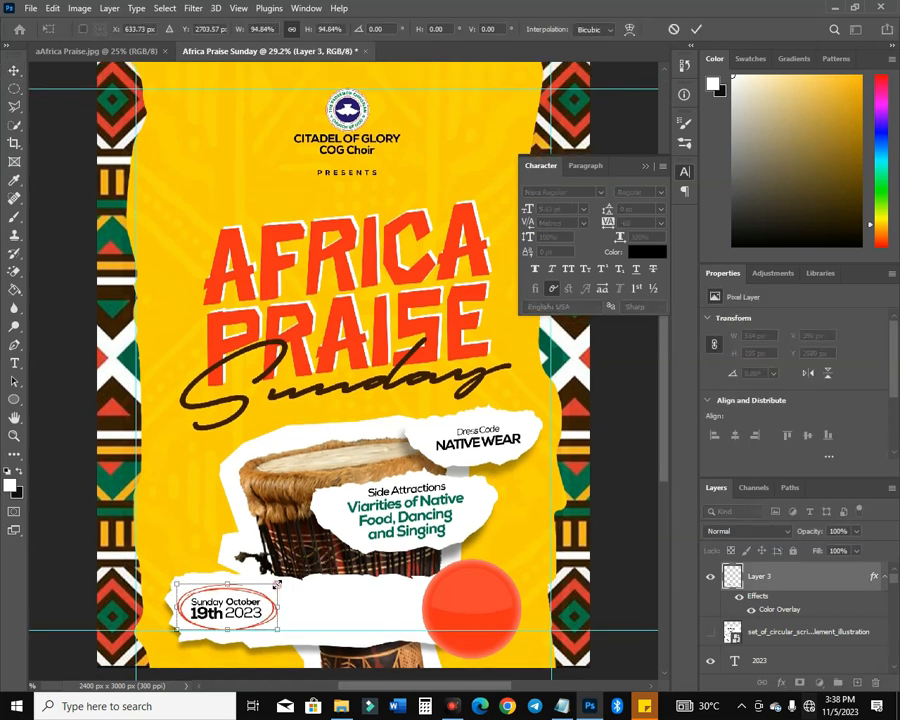
key("Return")
scroll(372, 592, "down", 5)
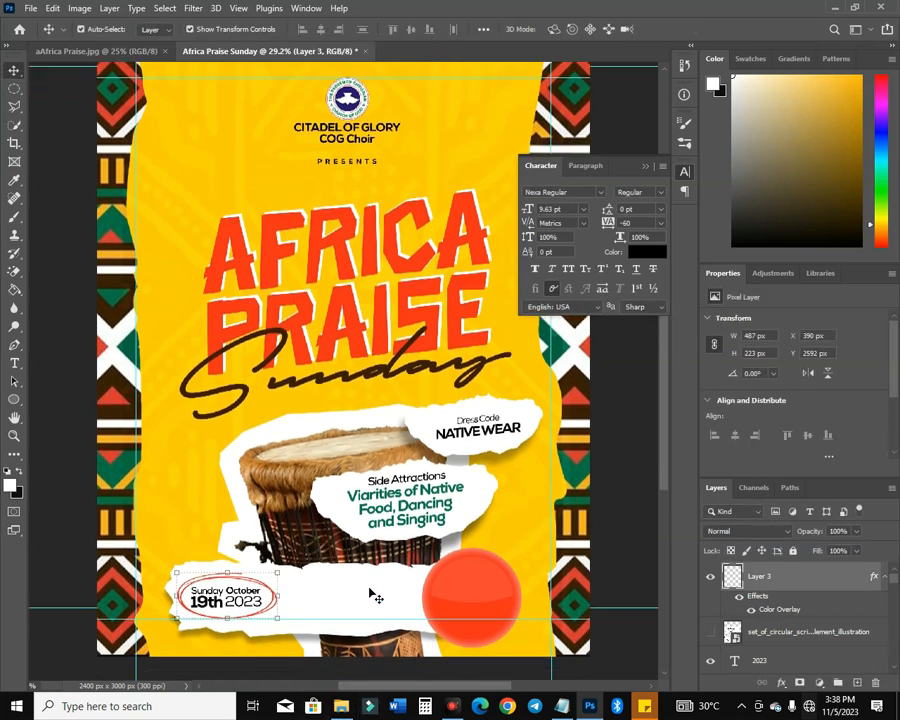
Place the pngwing.com (58) location pin from the Africa Praise folder in File Explorer into the Photoshop flyer
left_click(345, 708)
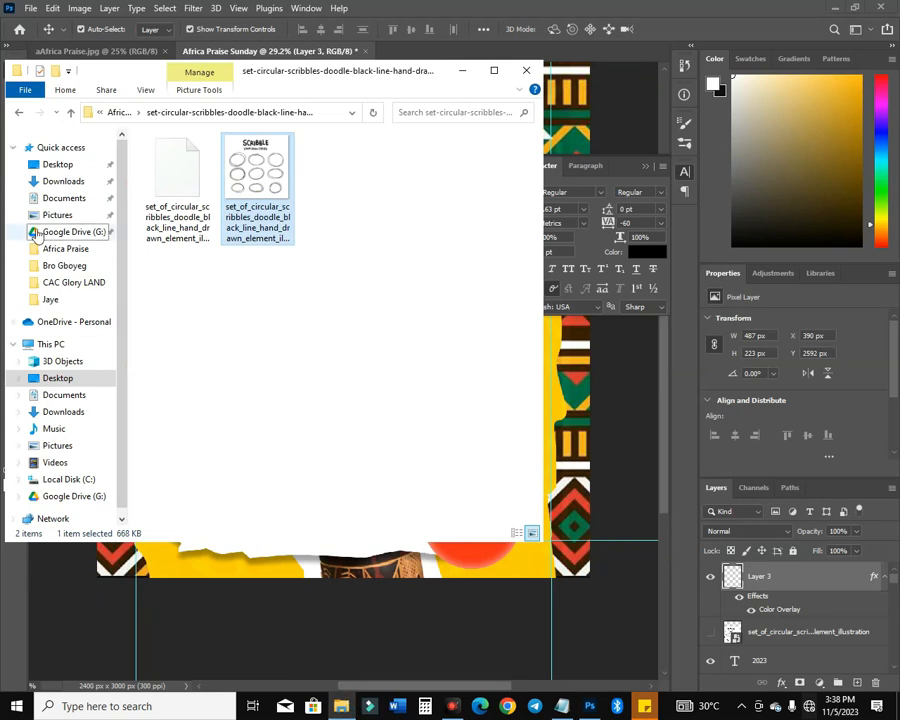
left_click(22, 113)
left_click_drag(348, 432, 433, 627)
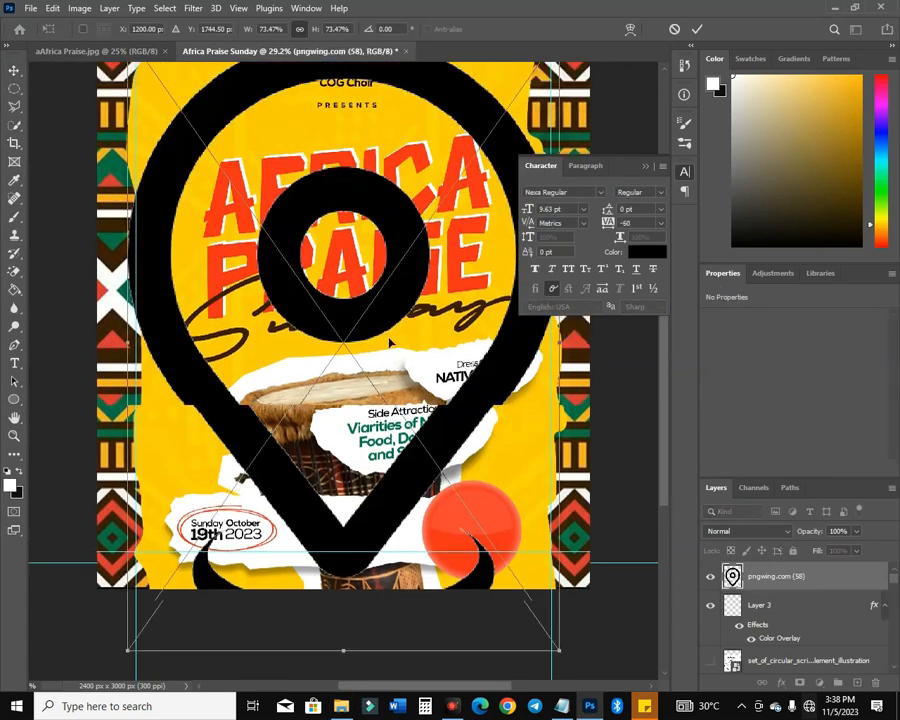
Scale the location pin down to about 109 × 157 px and position it beside the circled date on the torn paper
scroll(356, 87, "down", 1)
scroll(350, 104, "up", 8)
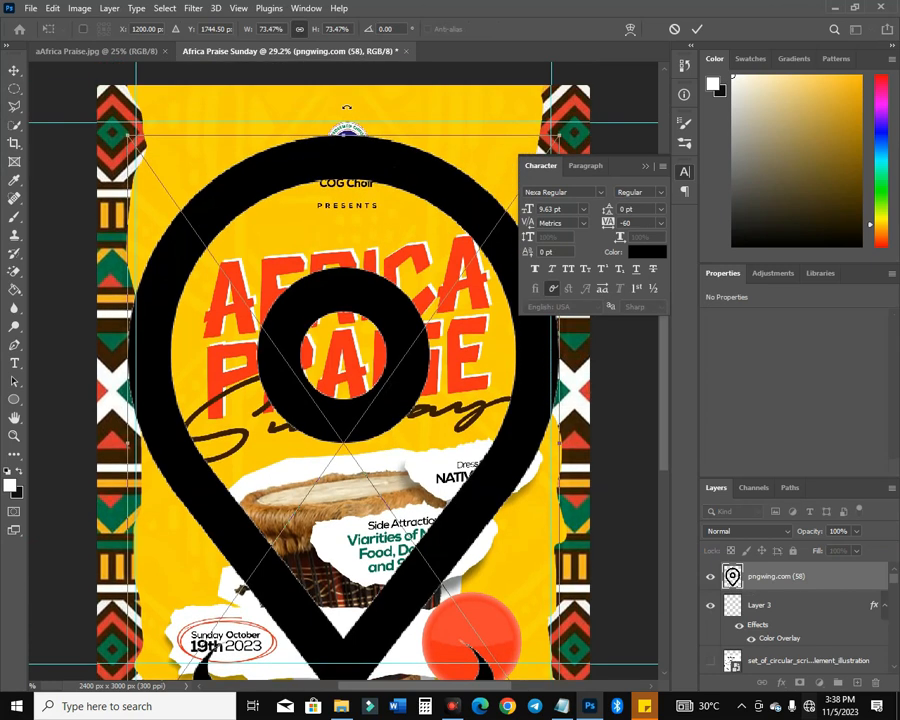
left_click_drag(345, 138, 343, 553)
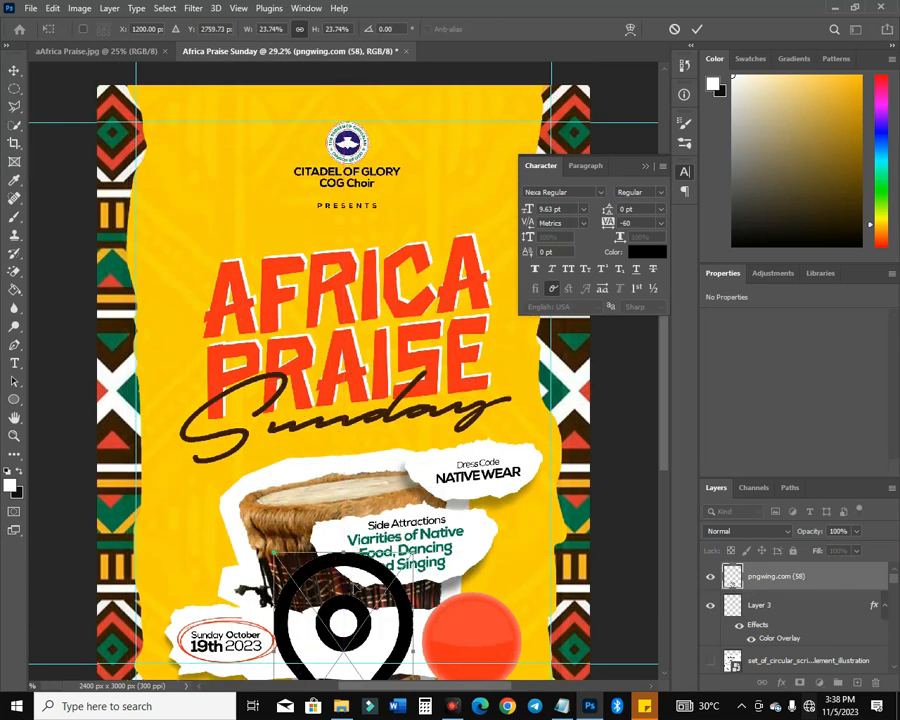
left_click_drag(356, 610, 357, 442)
left_click_drag(347, 383, 298, 643)
key("Return")
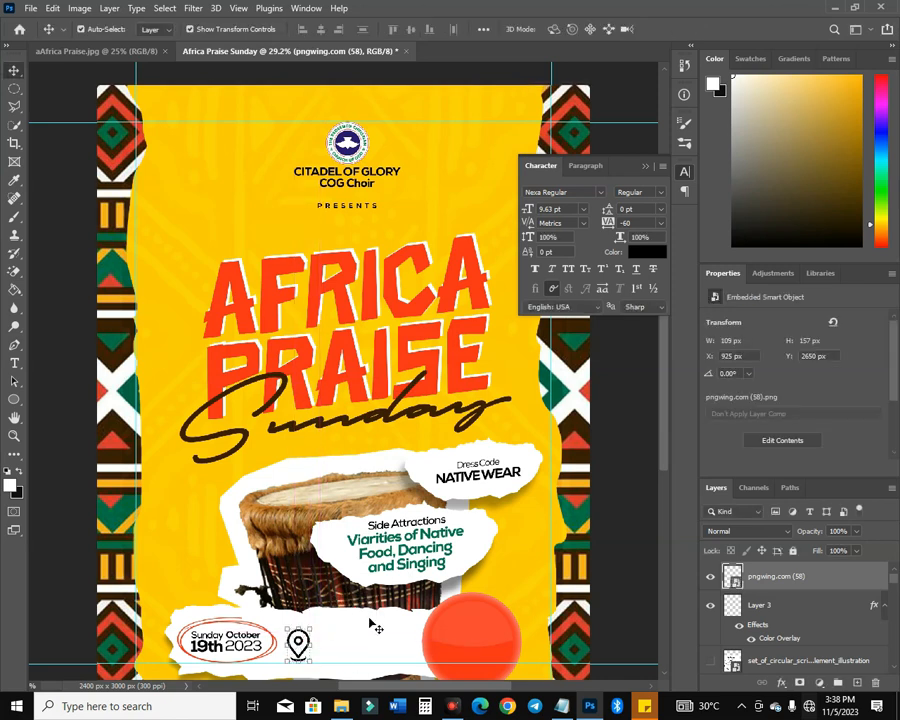
Shrink the location pin further to about 87 × 123 px, at about X 958, Y 2661 px
scroll(265, 630, "up", 5)
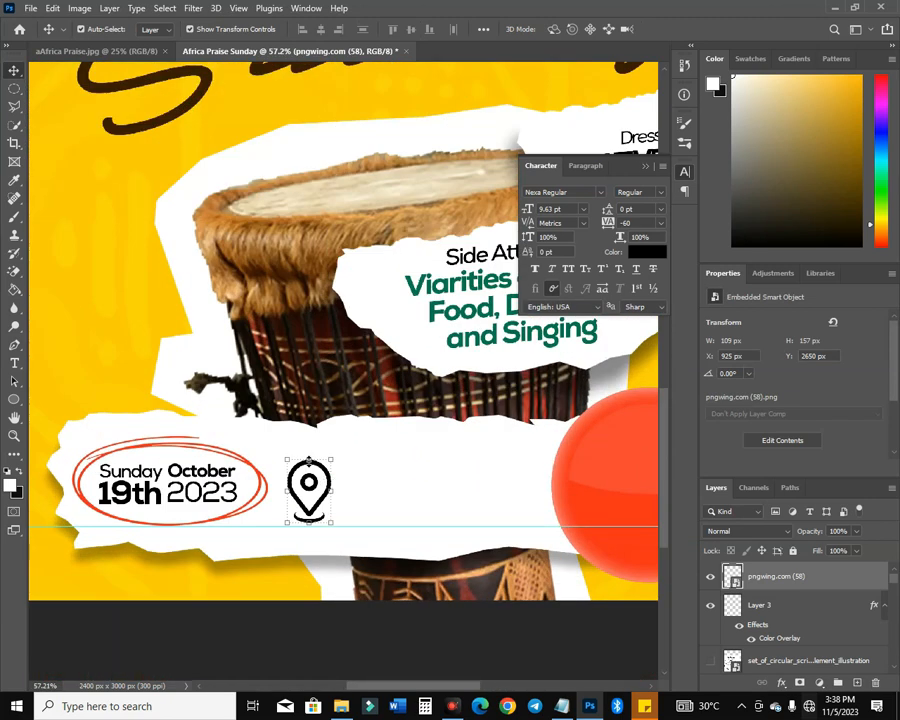
left_click_drag(309, 460, 309, 470)
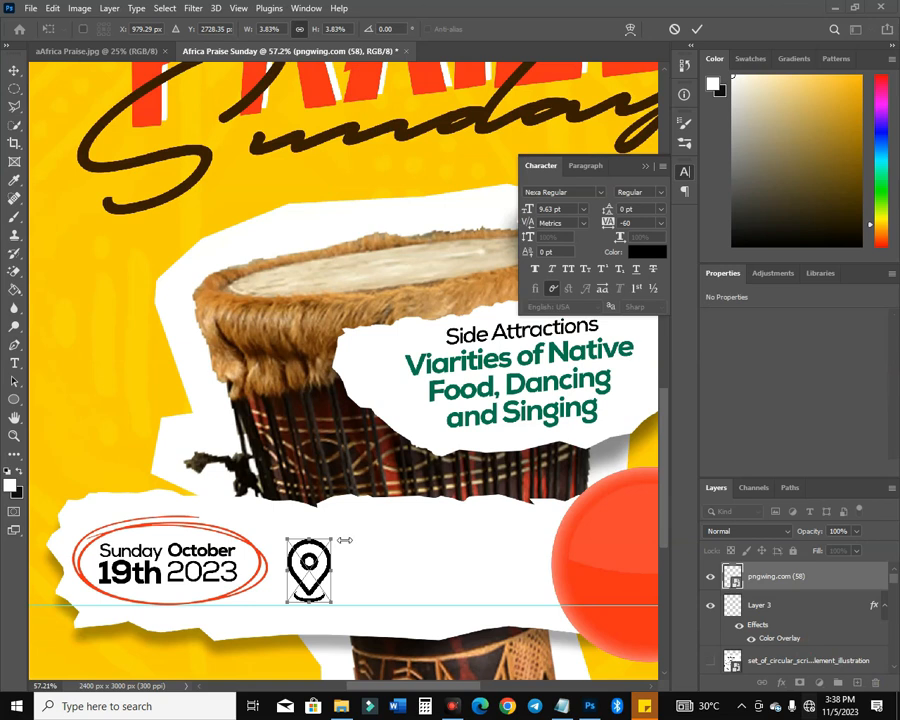
left_click_drag(309, 539, 317, 562)
key("Return")
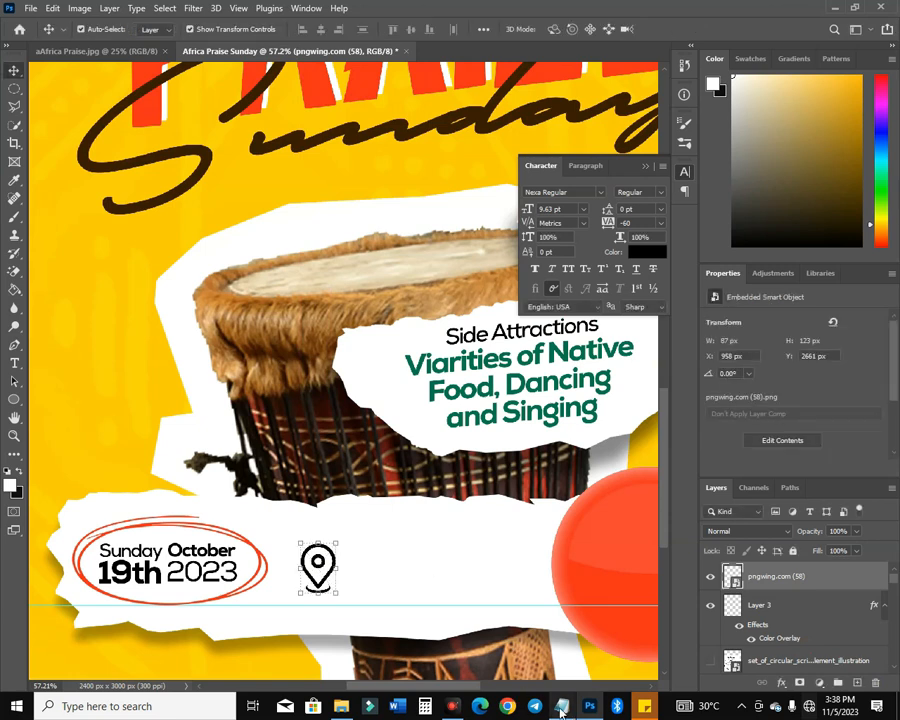
Copy the two-line venue address from the Africa Praise Service note in Notepad and return to Photoshop
key("alt+Tab")
left_click(492, 322)
left_click_drag(492, 322, 460, 296)
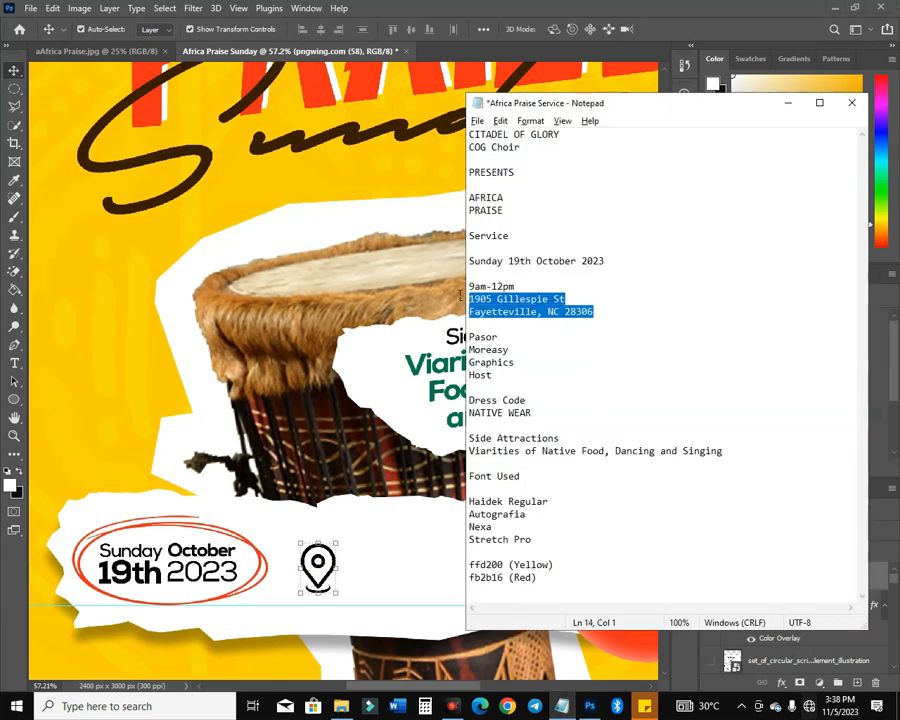
key("alt+Tab")
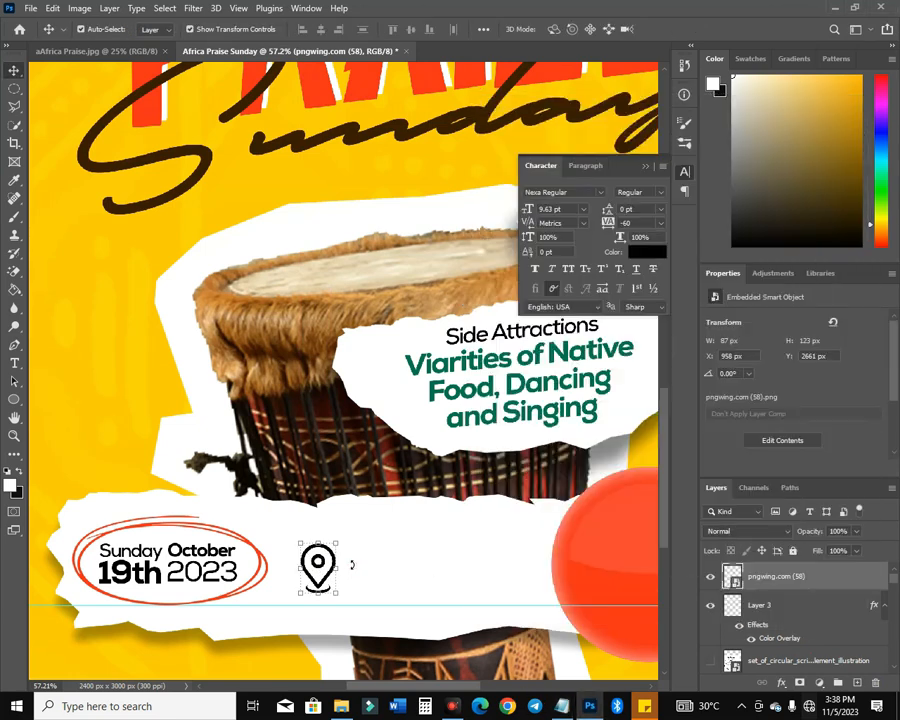
Create a new text layer beside the location pin and paste the venue address into it
key("t")
left_click(352, 583)
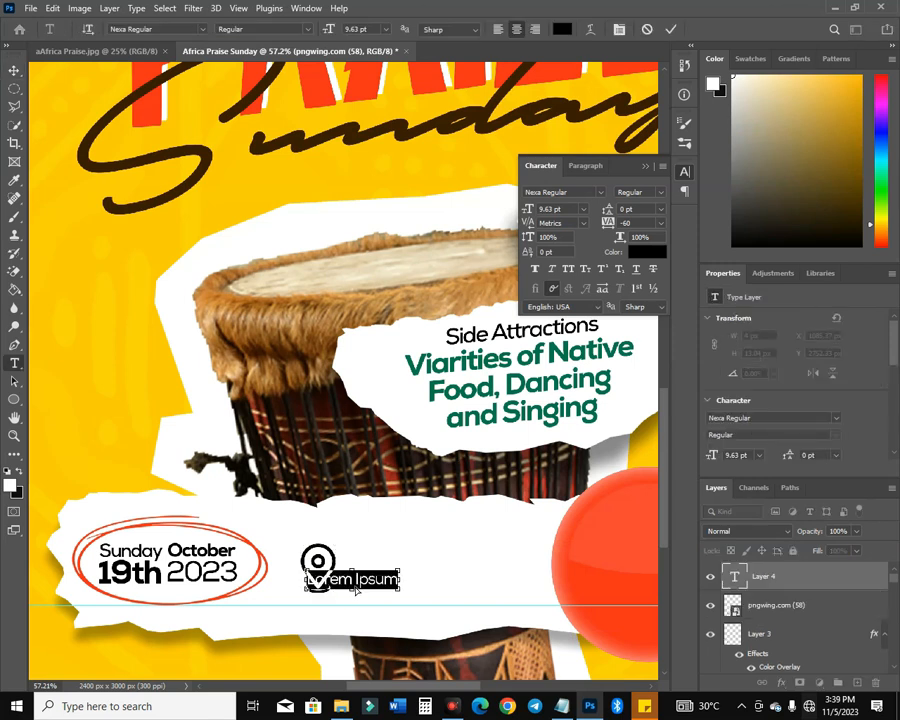
key("ctrl+v")
Set the whole address text to 12 pt leading and left alignment
key("ctrl+a")
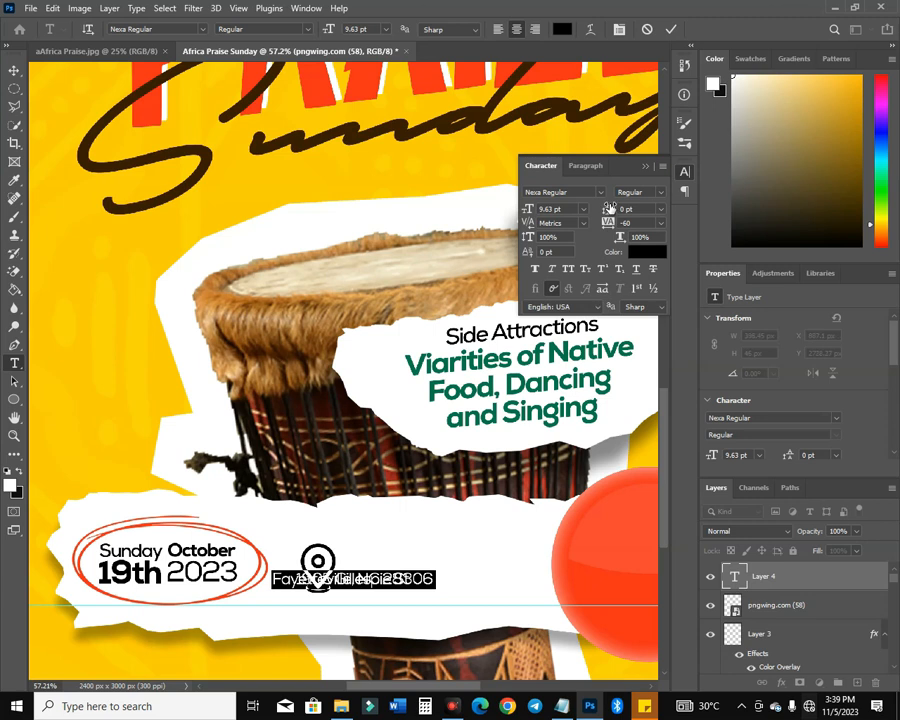
left_click(609, 207)
left_click(451, 264)
key("Down")
left_click(594, 170)
key("ctrl+shift+l")
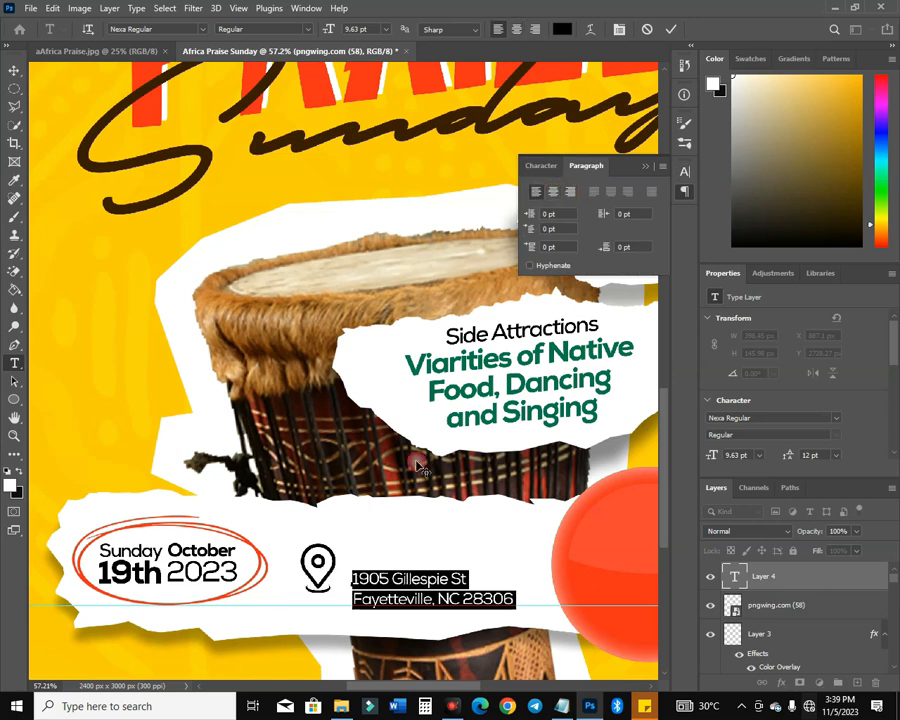
Change the font of the whole venue address to Nexa Bold and commit the text
left_click(541, 165)
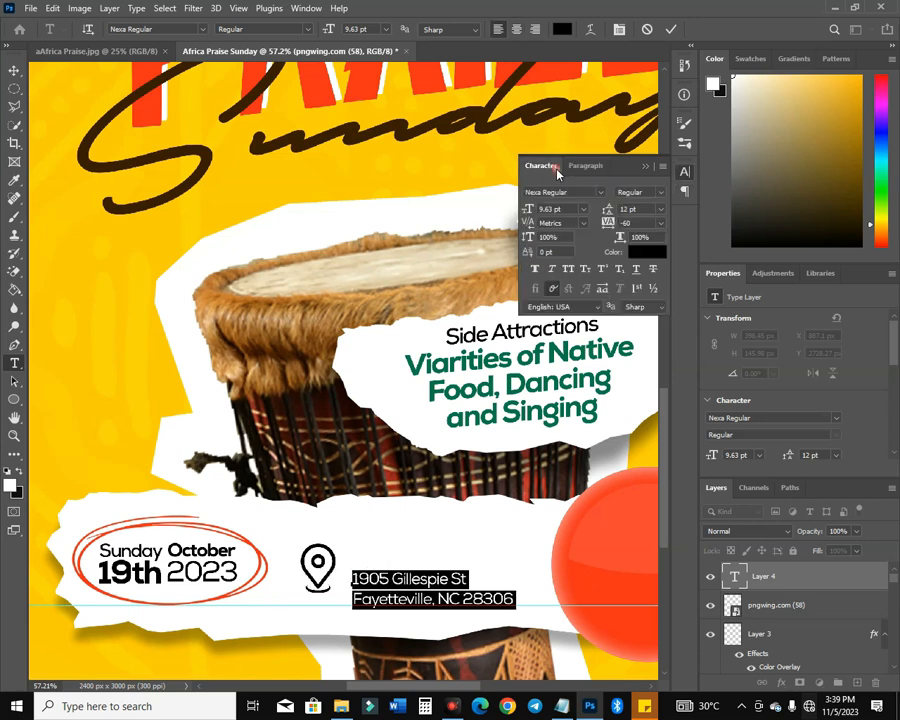
left_click(600, 192)
left_click(769, 263)
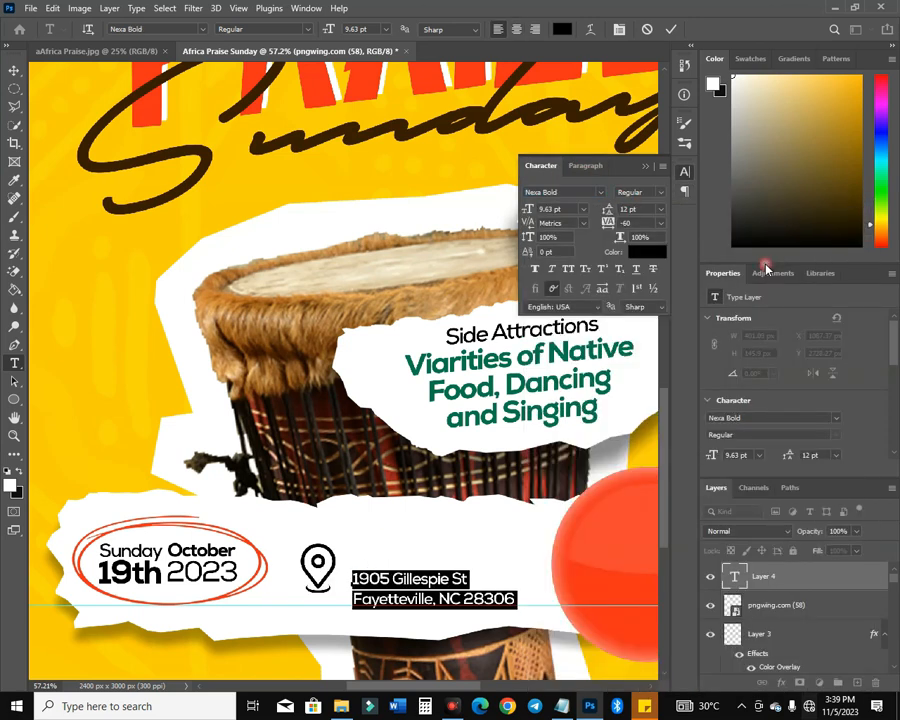
left_click(13, 71)
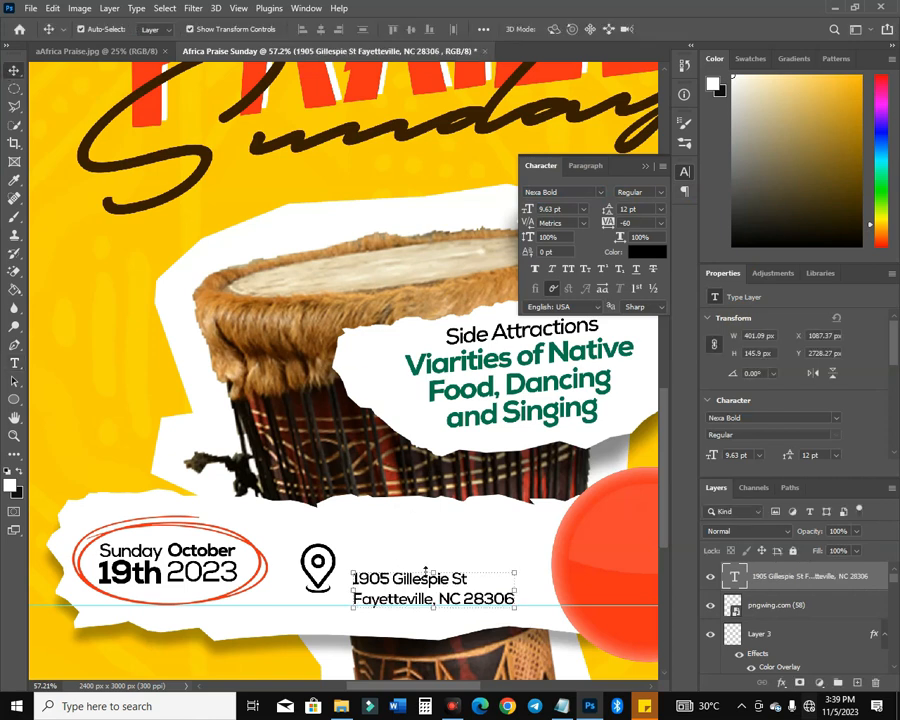
Reposition the location pin and the venue address beside each other and enlarge the address text to about 10.76 pt
mouse_move(428, 582)
left_mouse_down()
mouse_move(422, 562)
mouse_move(438, 566)
left_mouse_up()
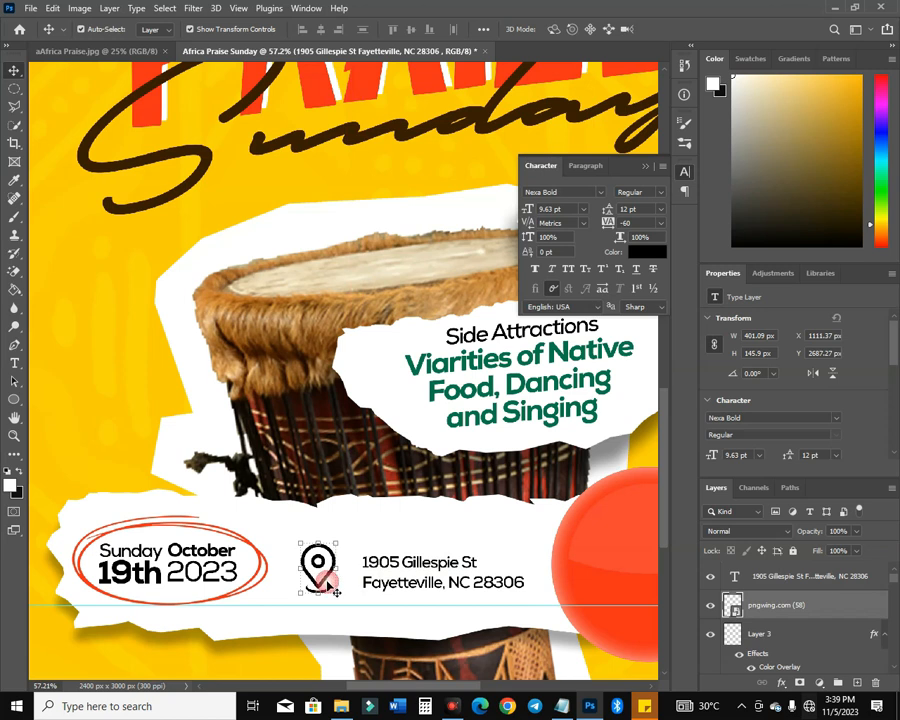
left_click(318, 570)
mouse_move(331, 583)
left_mouse_down()
mouse_move(362, 583)
mouse_move(343, 586)
left_mouse_up()
left_click_drag(460, 567, 510, 590)
key("ctrl+t")
key("Return")
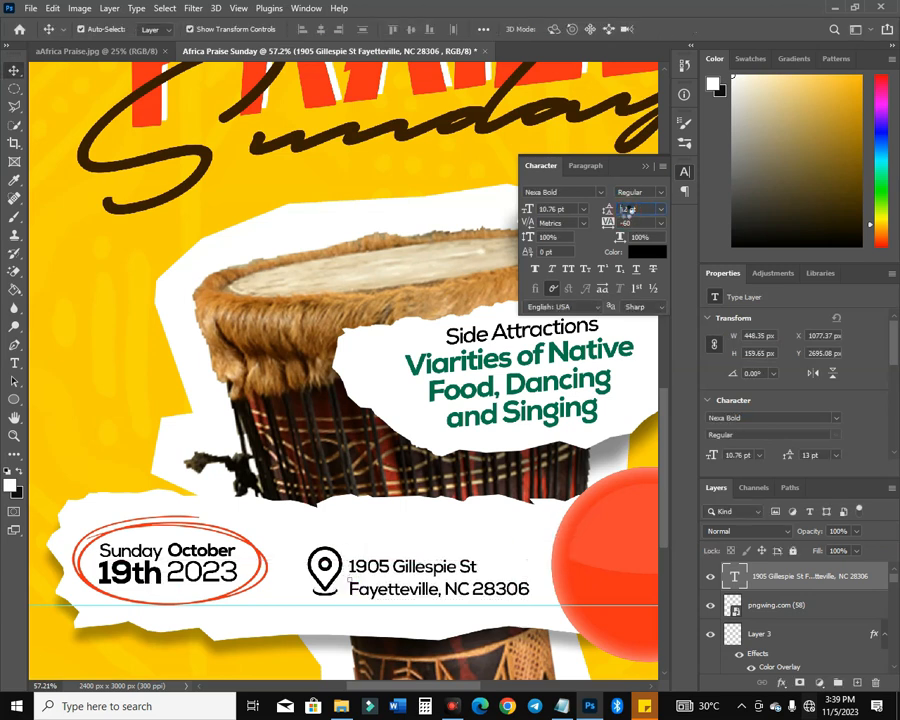
Set the address leading to 11 pt and nudge the text down to about Y 2702 px
double_click(626, 209)
type("9")
key("Return")
key("Down")
key("Down")
left_click(645, 208)
key("Up")
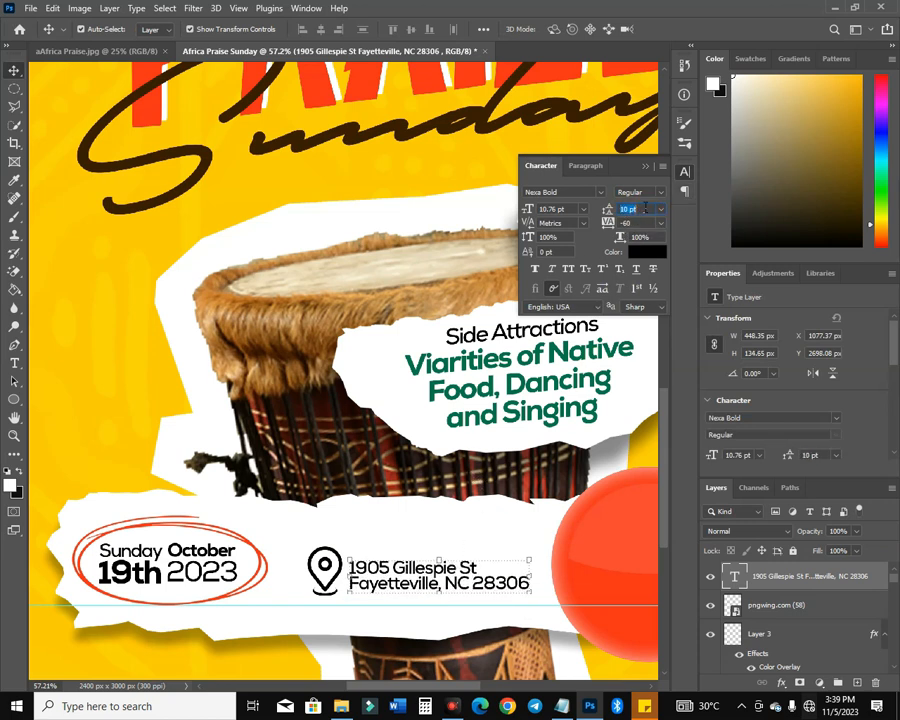
key("Return")
key("Down")
key("Down")
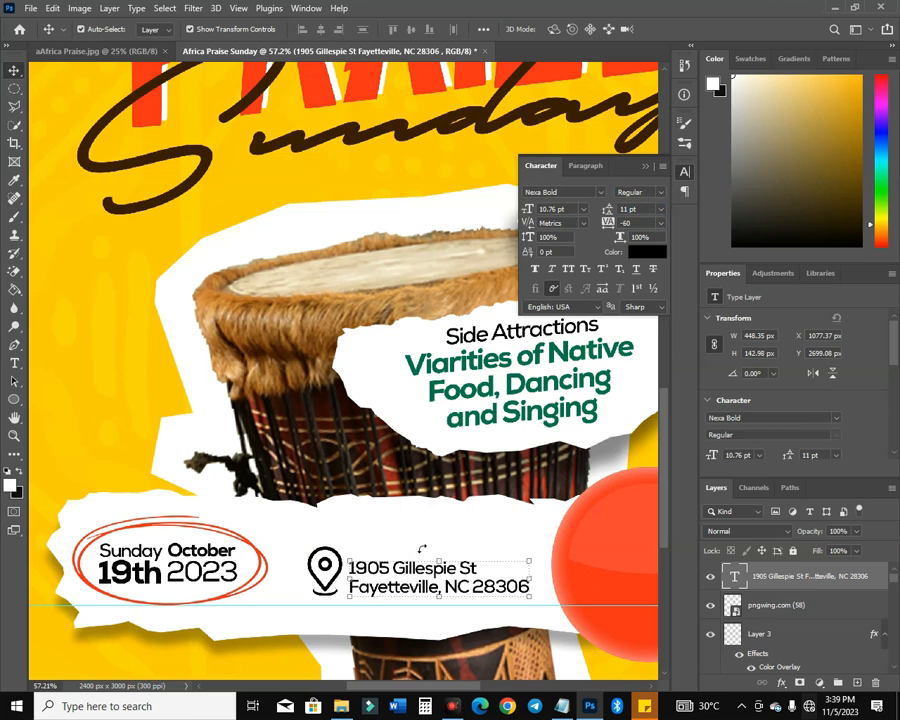
key("Down")
key("Down")
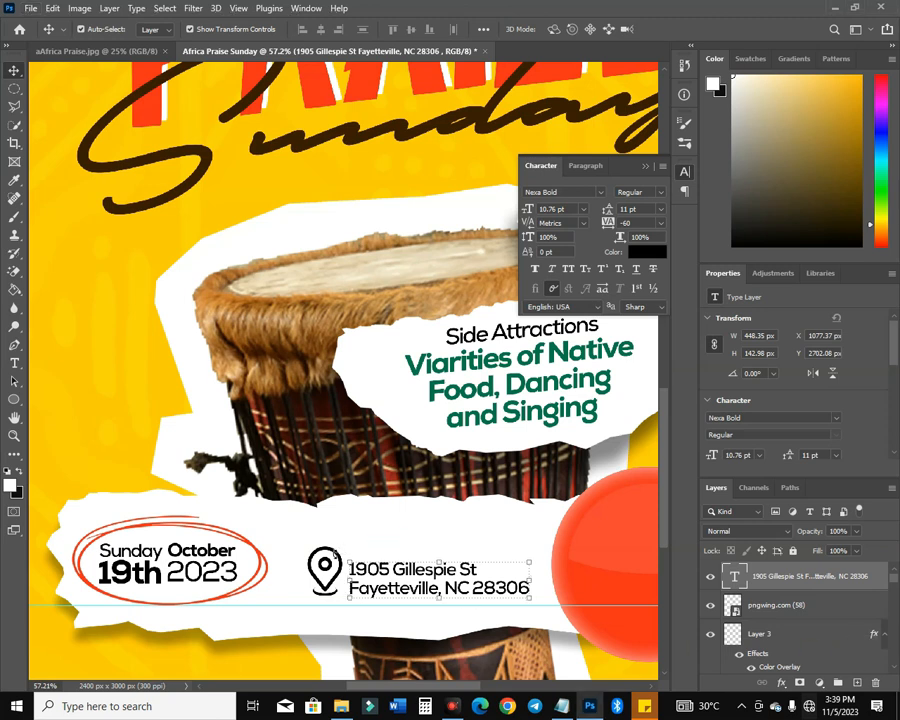
Shrink the location pin to about 59 × 84 px, placed at about X 1007, Y 2704 px beside the address
left_click(327, 576)
mouse_move(344, 547)
left_mouse_down()
mouse_move(328, 575)
mouse_move(343, 572)
left_mouse_up()
key("Return")
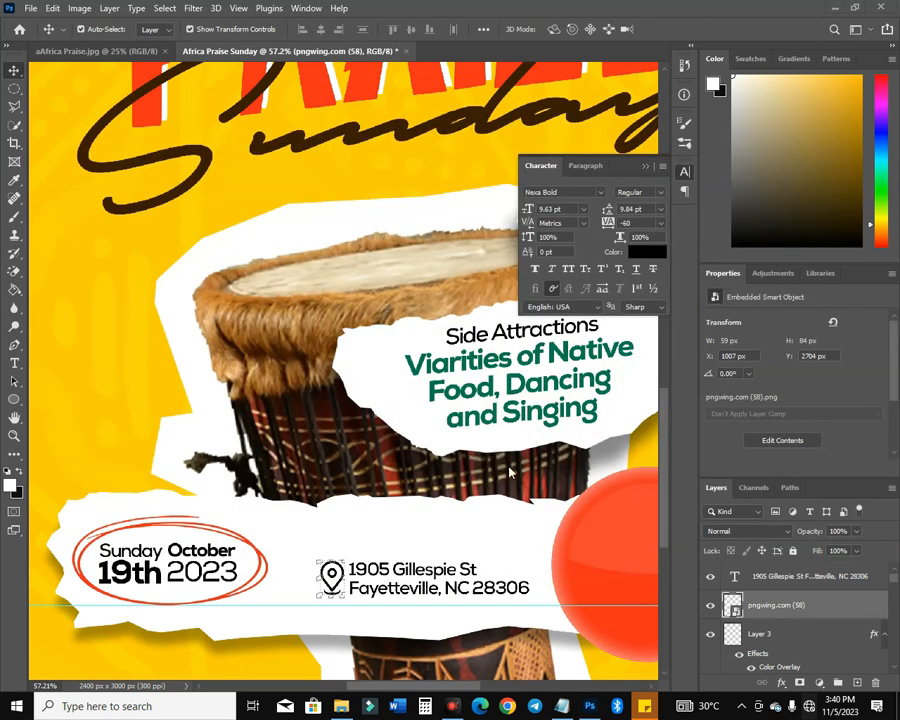
Copy "9am-12pm" from the Africa Praise Service note in Notepad and return to Photoshop
key("alt+Tab")
left_click_drag(515, 287, 424, 277)
key("ctrl+c")
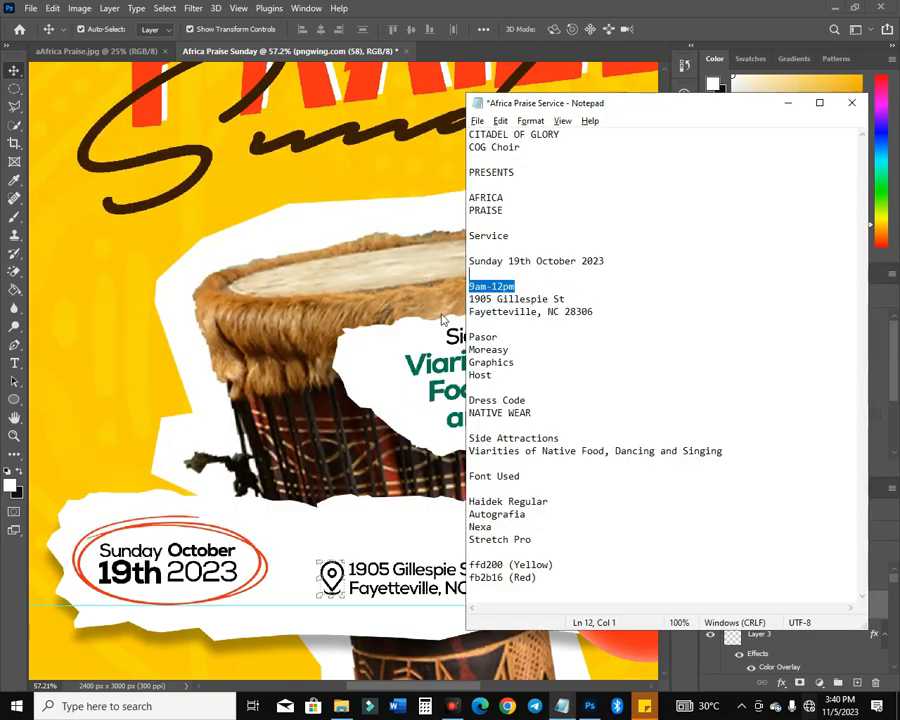
left_click(368, 533)
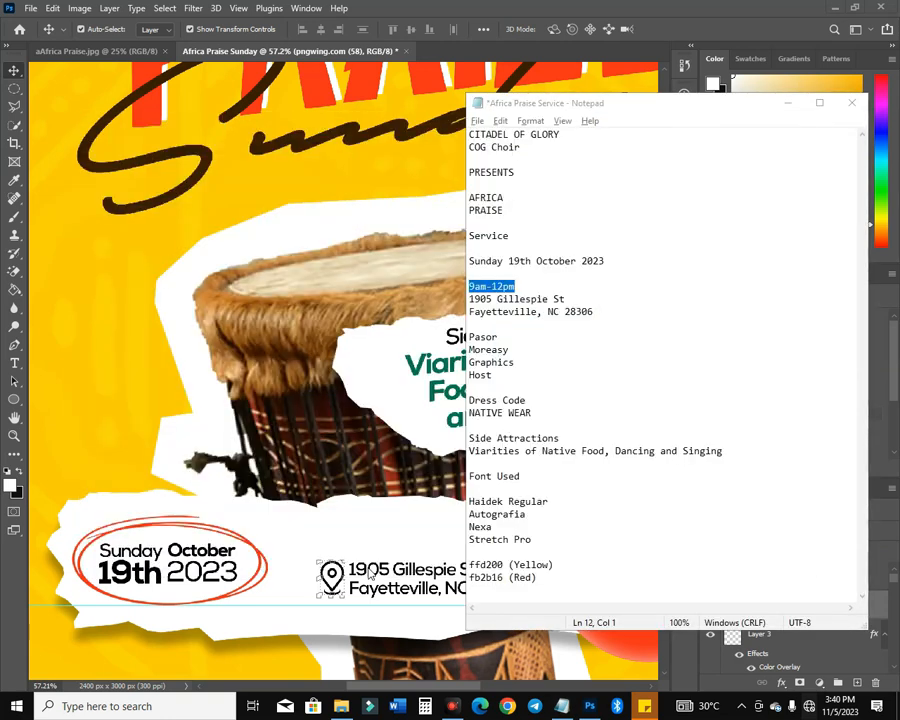
Create a new text layer above the venue address and paste the time "9am-12pm" into it
key("t")
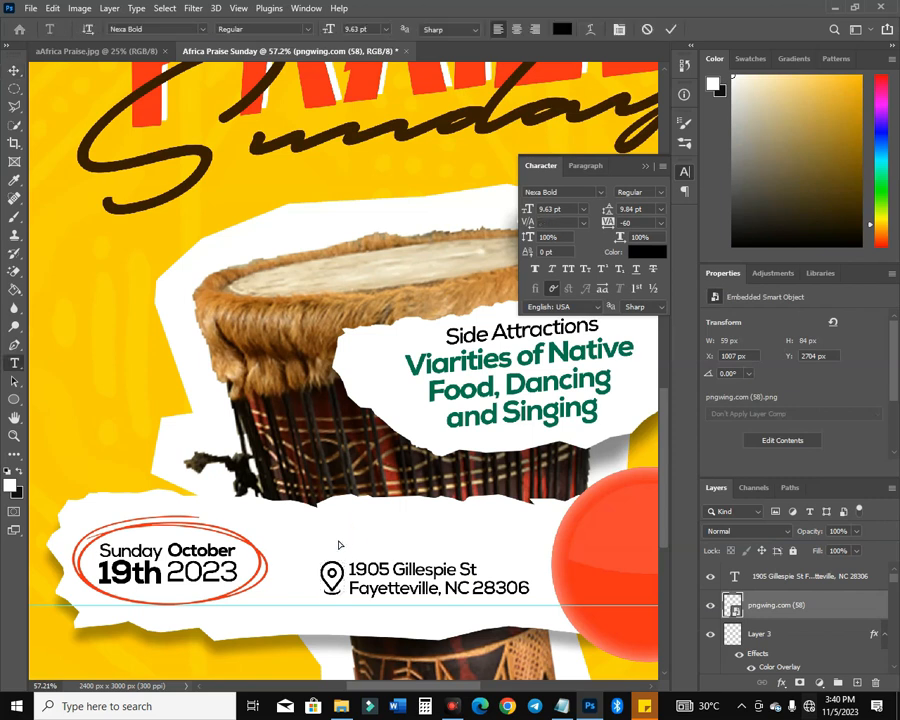
left_click(339, 537)
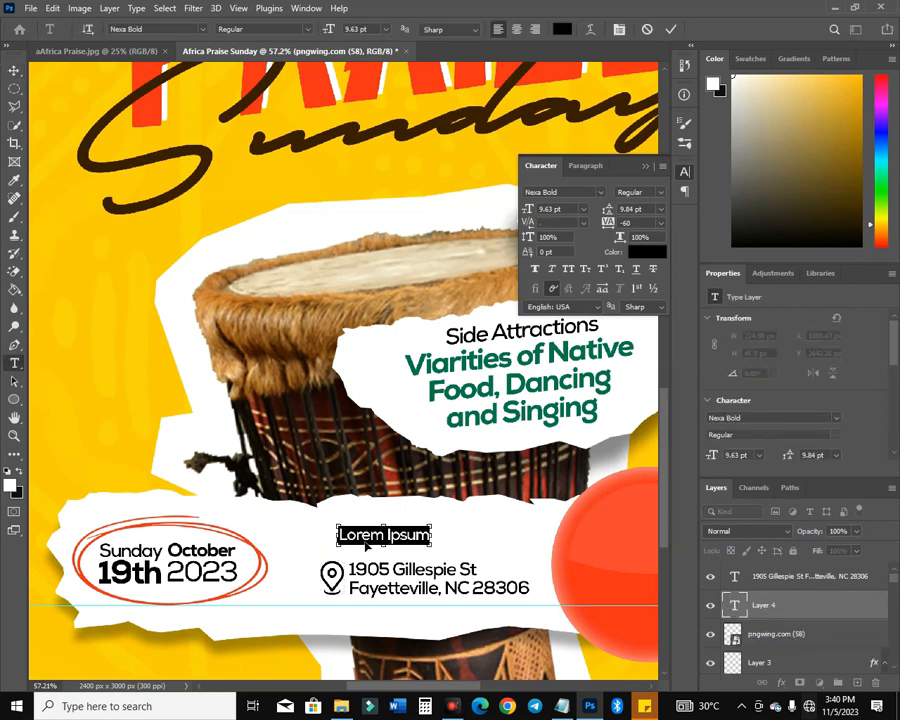
key("ctrl+v")
left_click(14, 70)
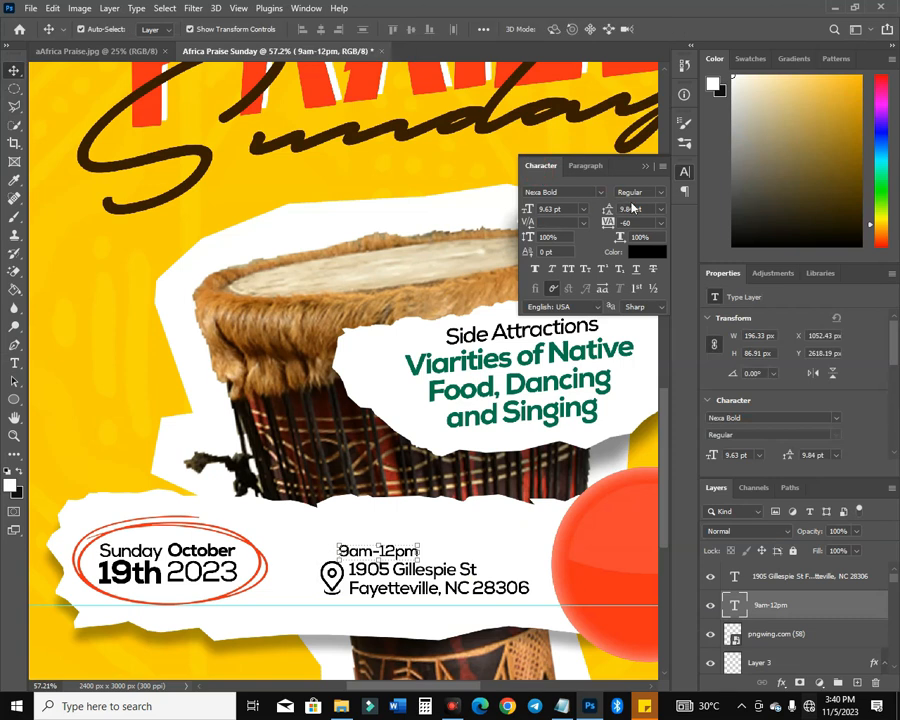
Set the font of the event time to Akira Expanded Super Bold
left_click(587, 191)
type("radwa")
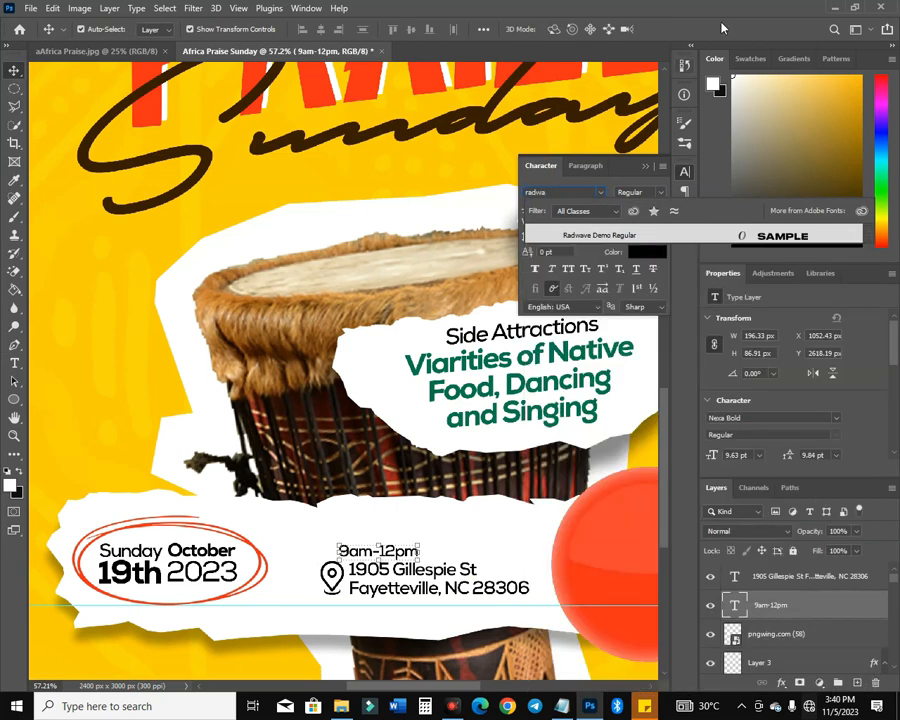
key("Return")
key("BackSpace")
type("akin")
key("BackSpace")
type("a")
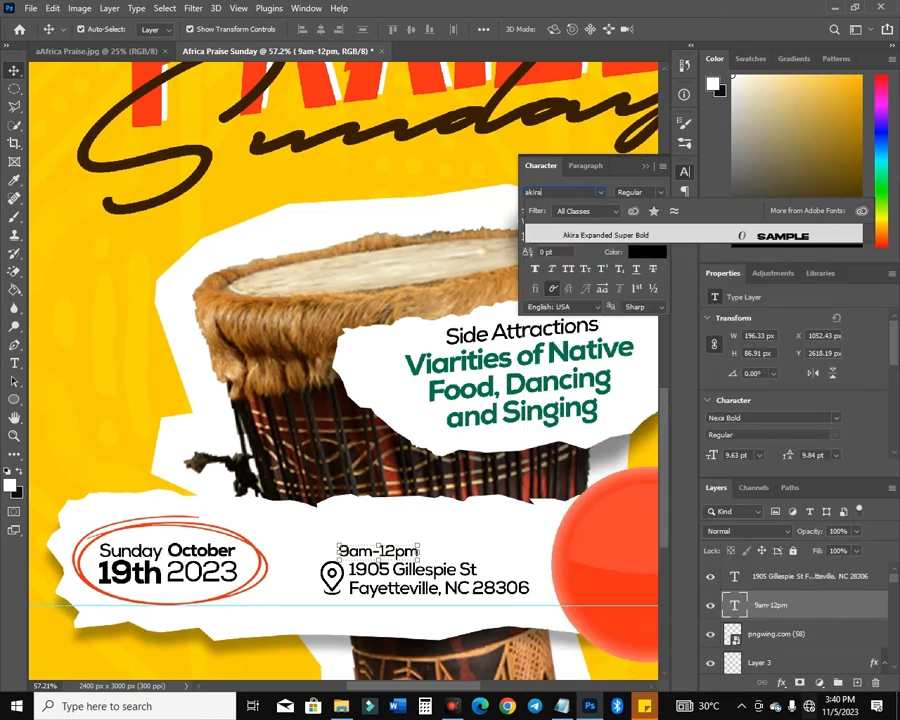
key("Return")
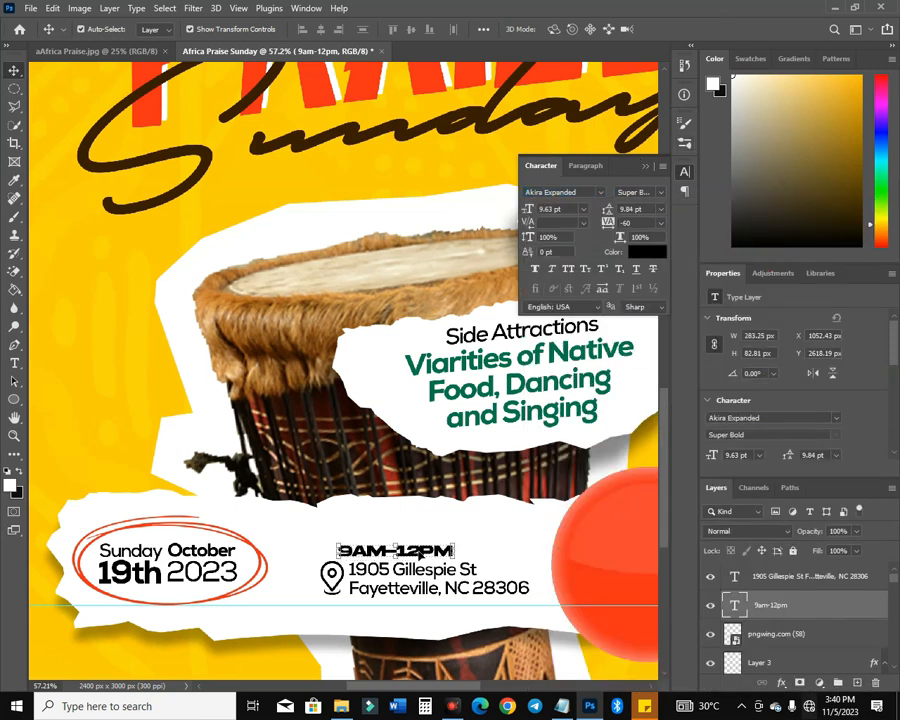
key("ctrl+t")
mouse_move(457, 538)
left_mouse_down()
mouse_move(468, 524)
mouse_move(479, 535)
mouse_move(452, 540)
mouse_move(474, 538)
left_mouse_up()
key("Up")
key("Up")
key("Up")
key("Up")
key("Up")
key("Up")
key("Up")
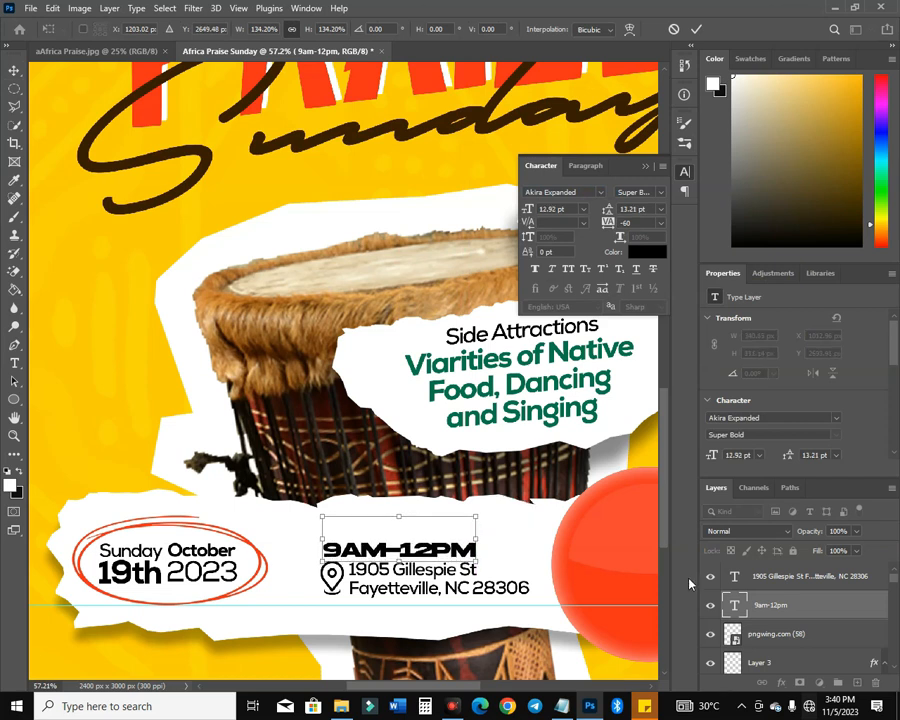
key("Escape")
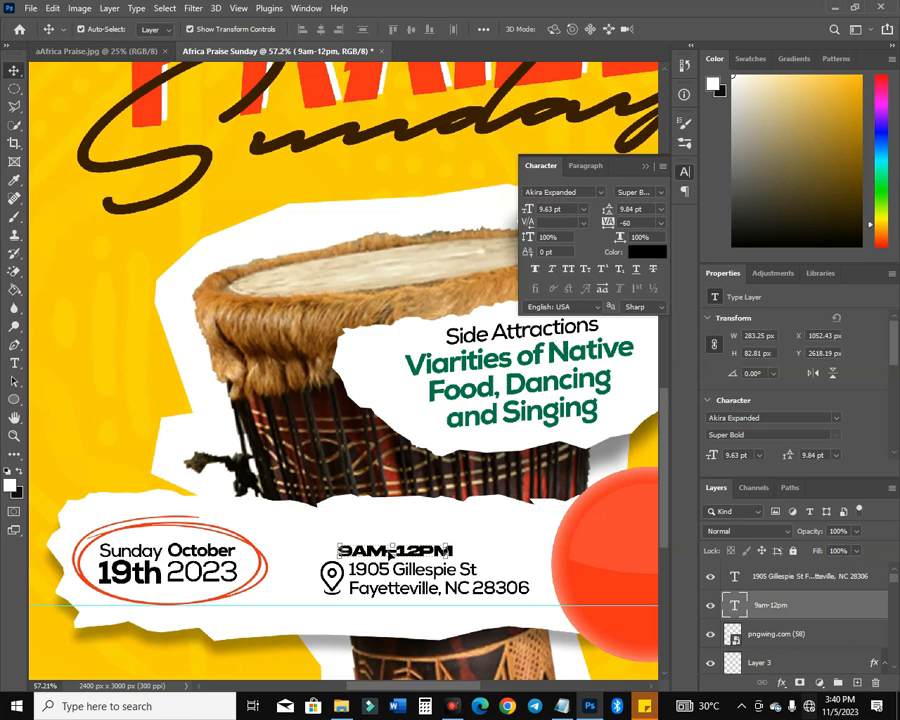
Align the event time with the location pin at about X 1016 px and enlarge it to about 344 × 101 px
left_click_drag(383, 555, 368, 553)
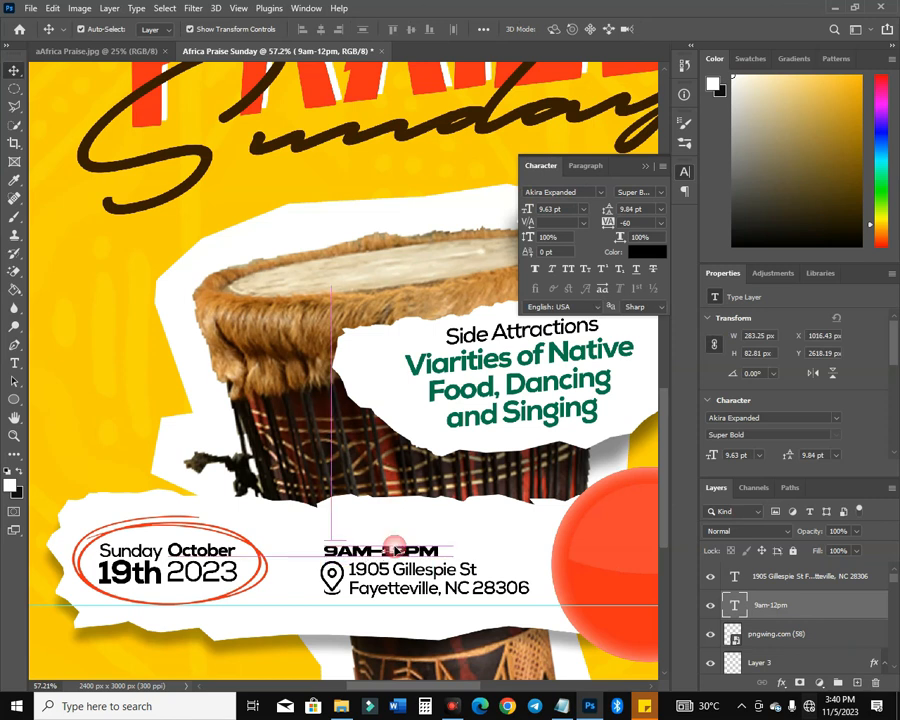
key("ctrl+t")
left_click_drag(437, 539, 462, 535)
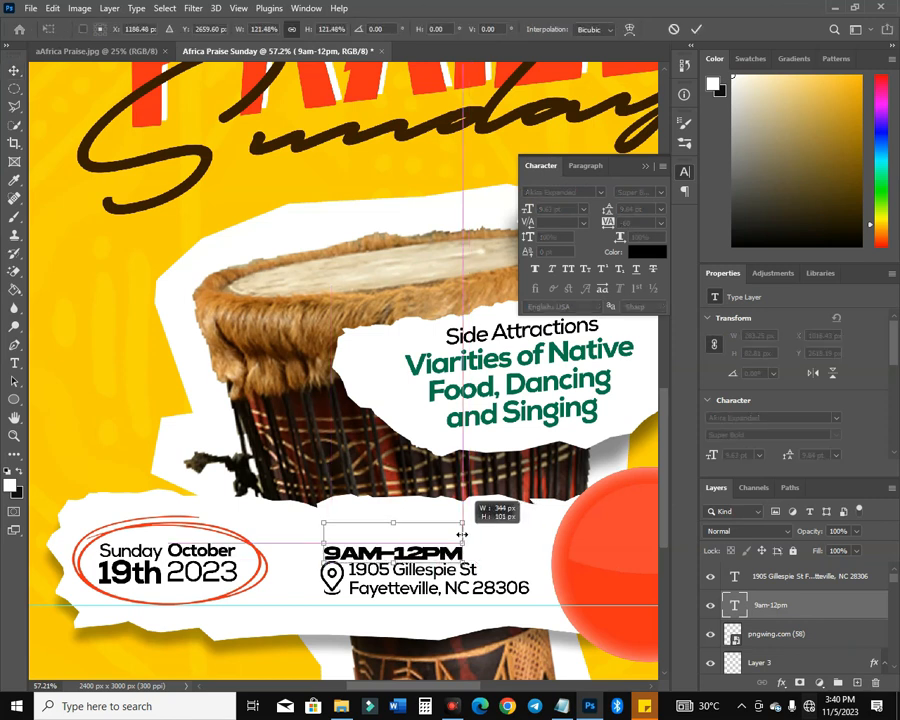
key("Return")
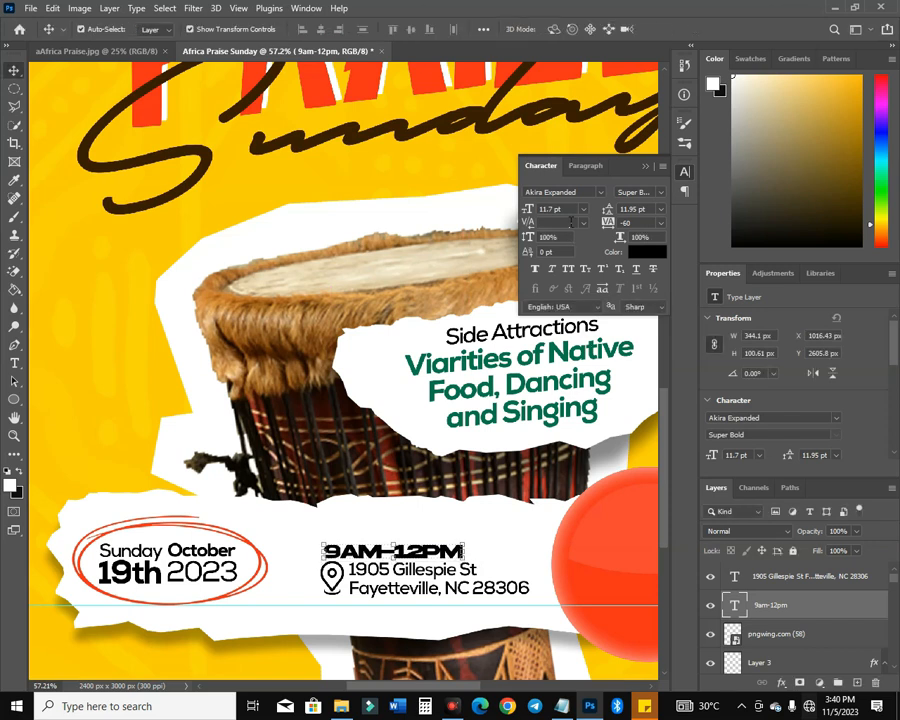
Change the font of the event time to Radwave Demo Regular
left_click_drag(509, 190, 492, 192)
key("ctrl+a")
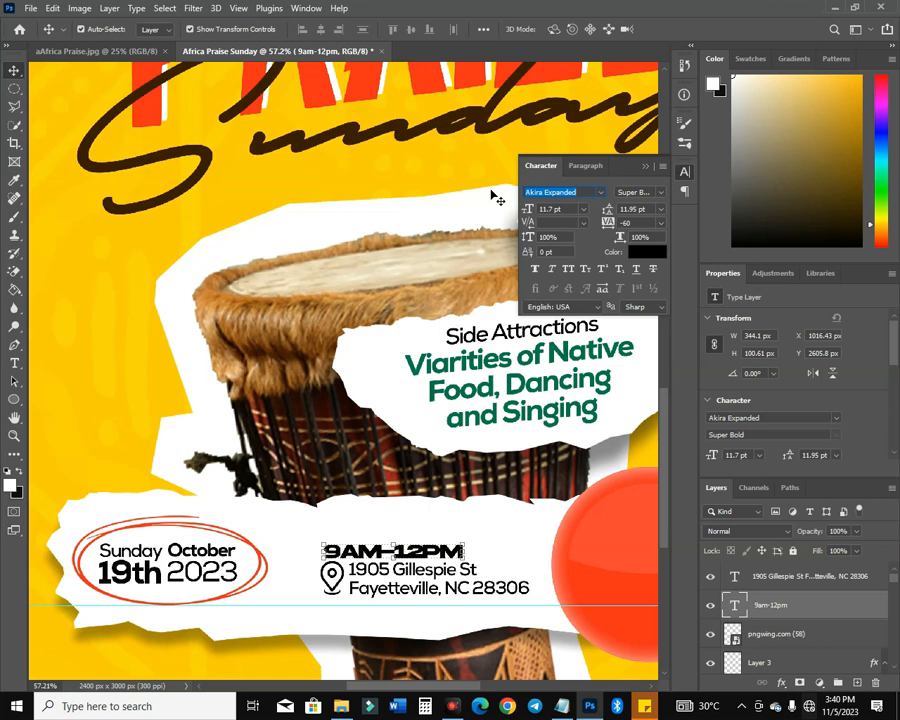
type("rad")
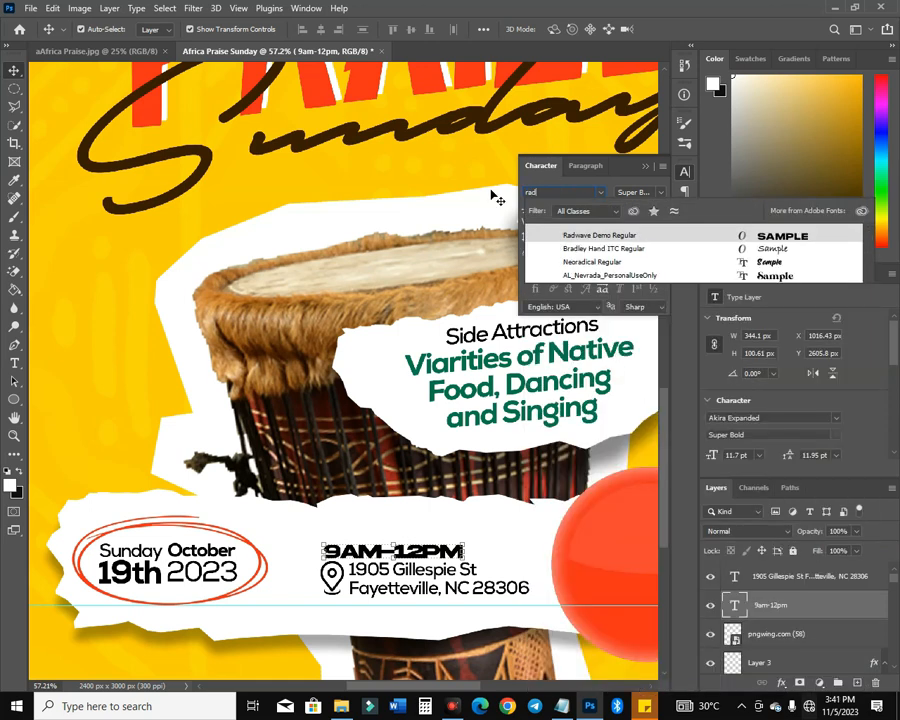
key("Down")
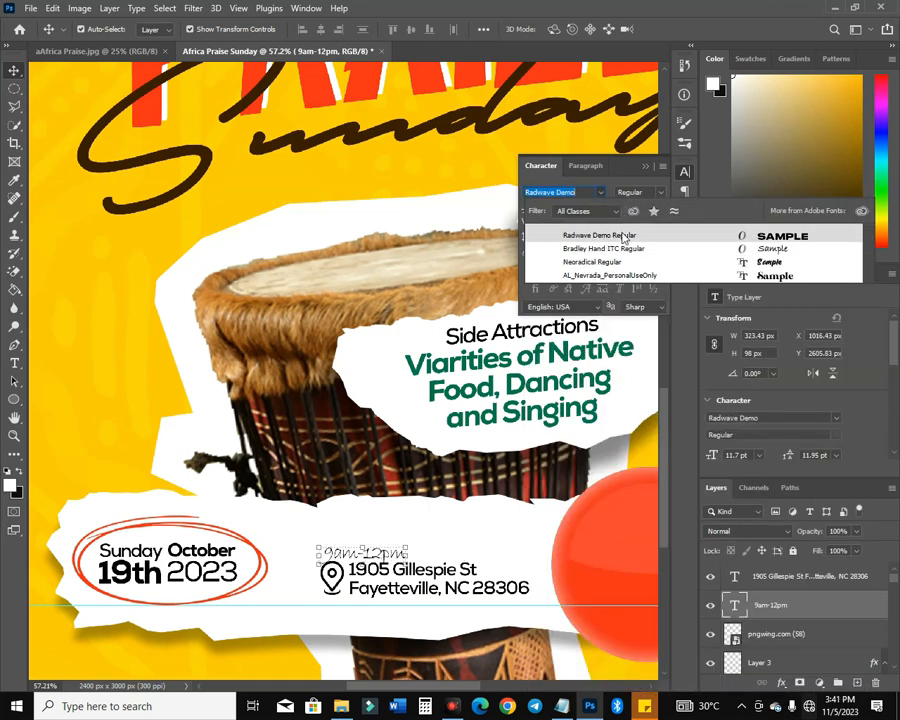
left_click(622, 234)
key("ctrl+t")
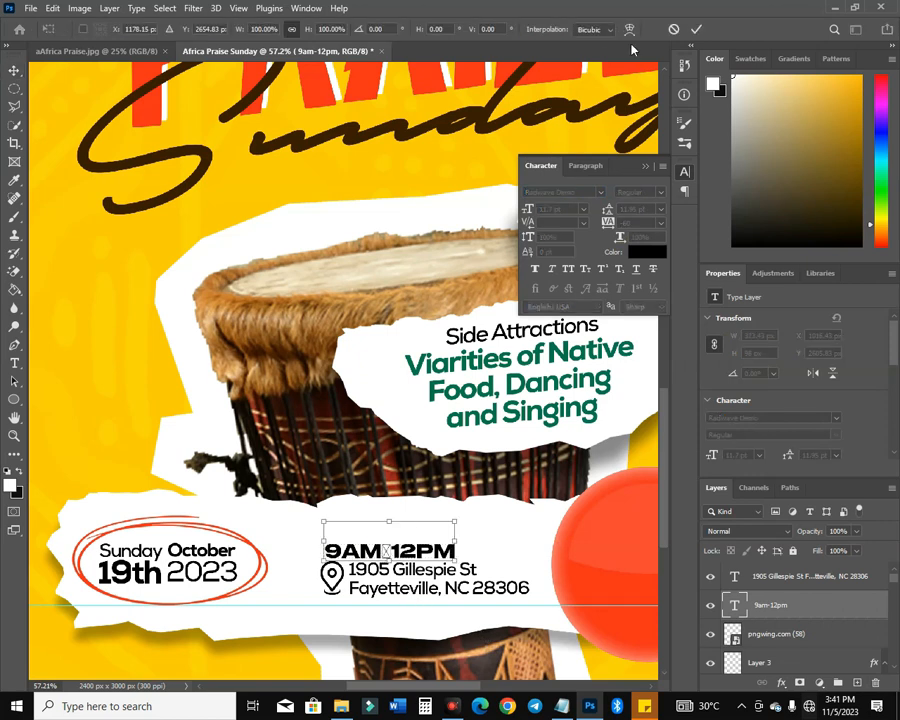
left_click(696, 29)
Set only the hyphen between 9AM and 12PM to Nexa Heavy and commit the text
key("t")
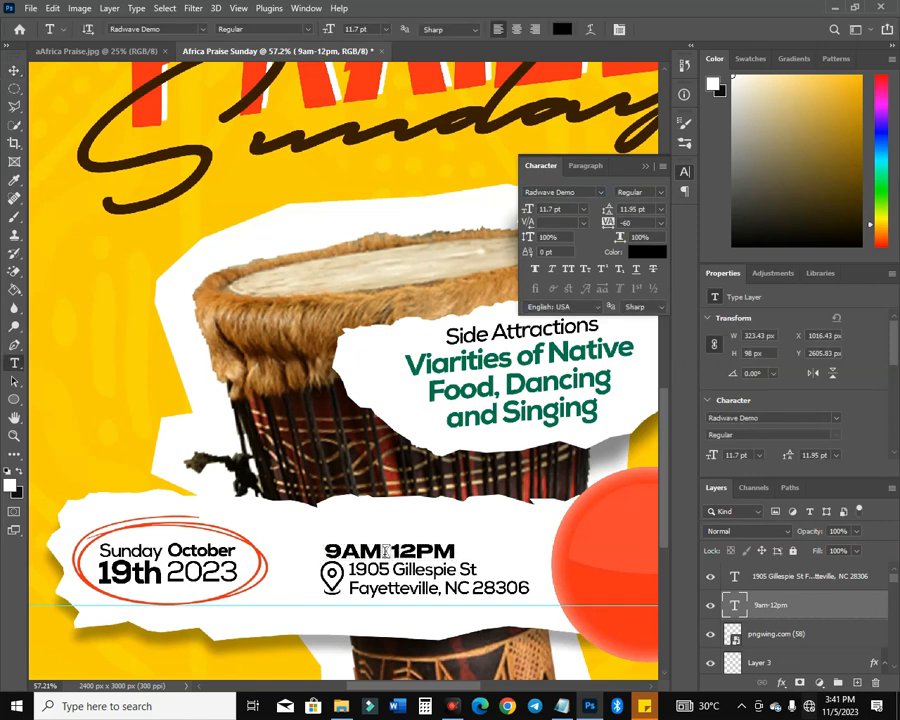
left_click(385, 551)
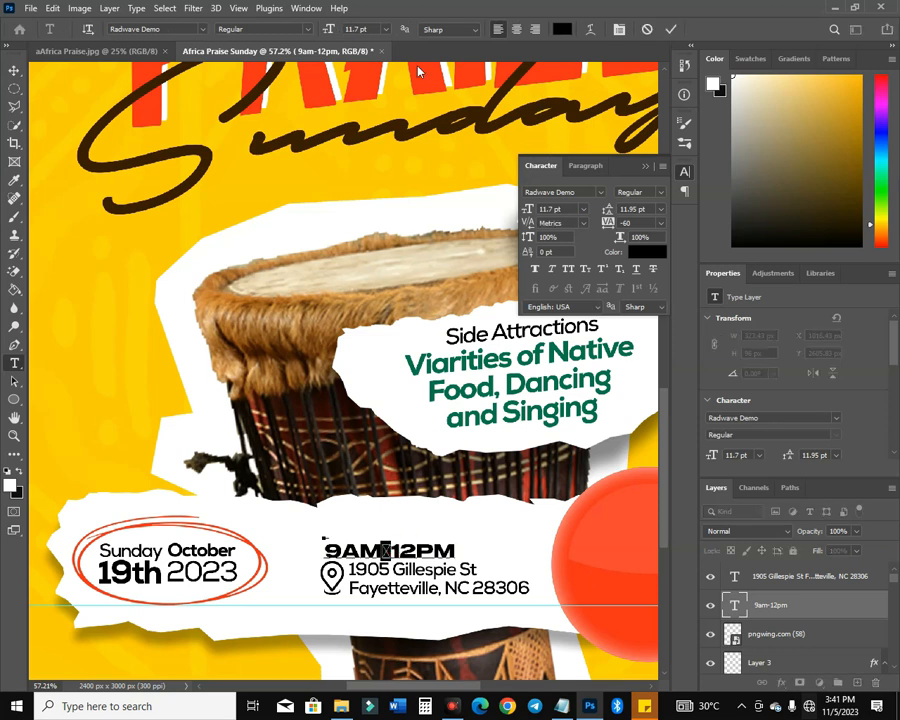
left_click(600, 193)
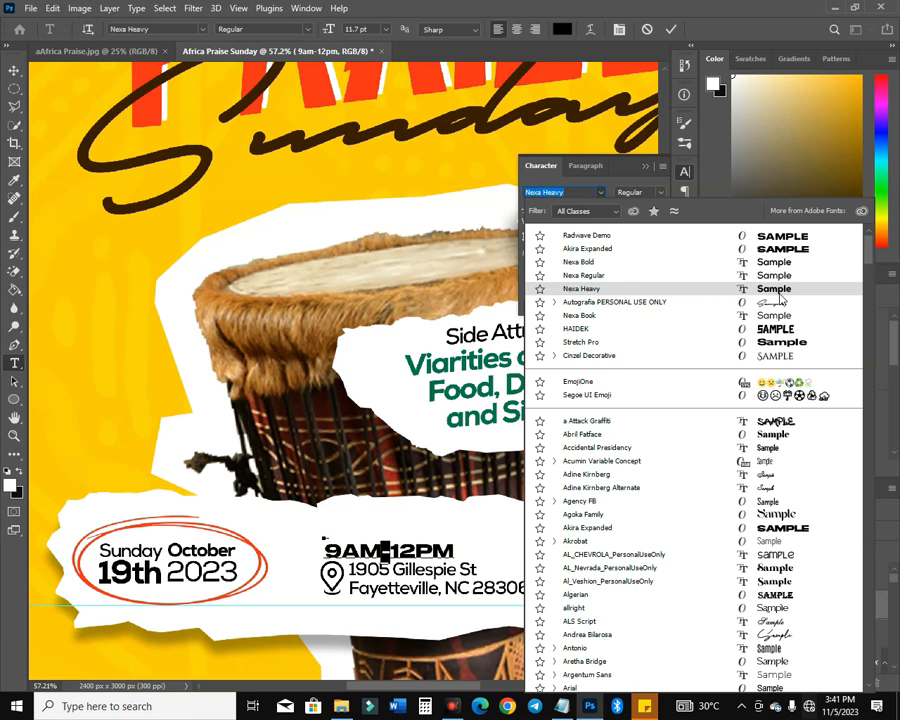
left_click(780, 297)
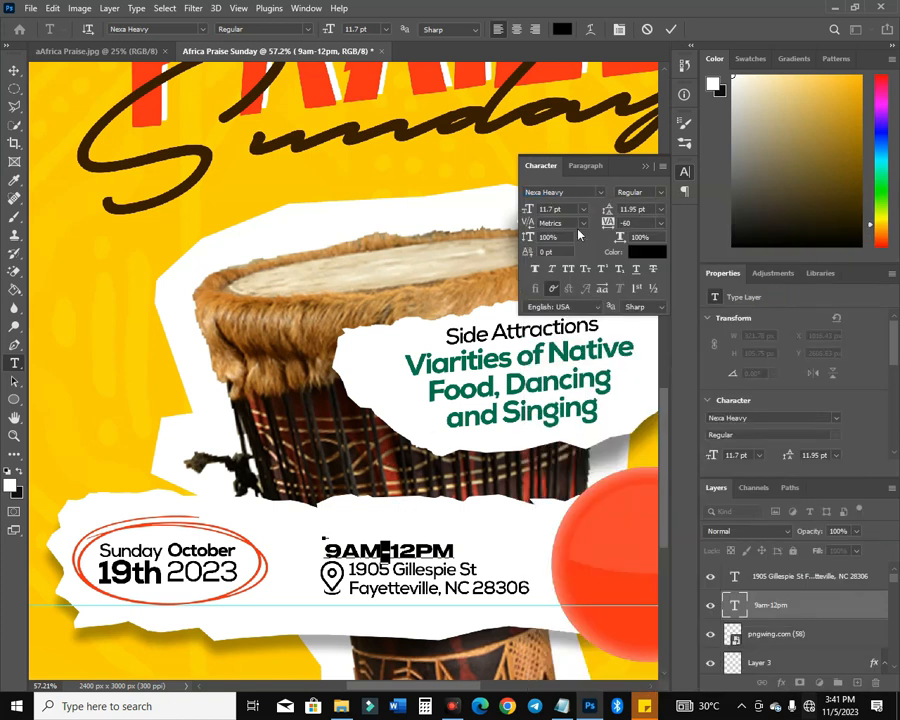
left_click(671, 29)
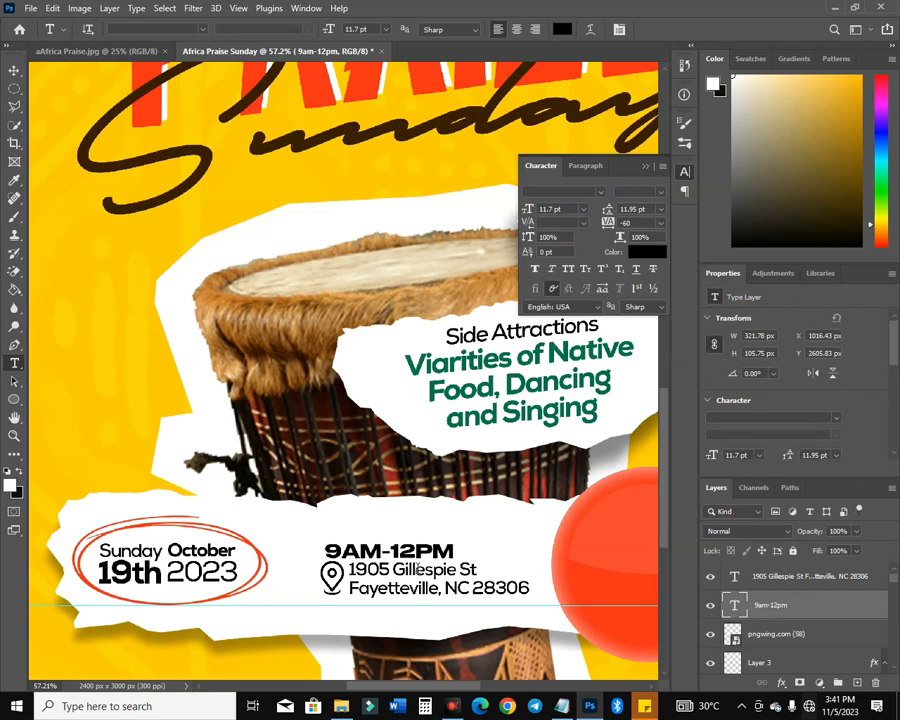
Move the event time, location pin and venue address together closer to the date, and enlarge the group slightly
key("v")
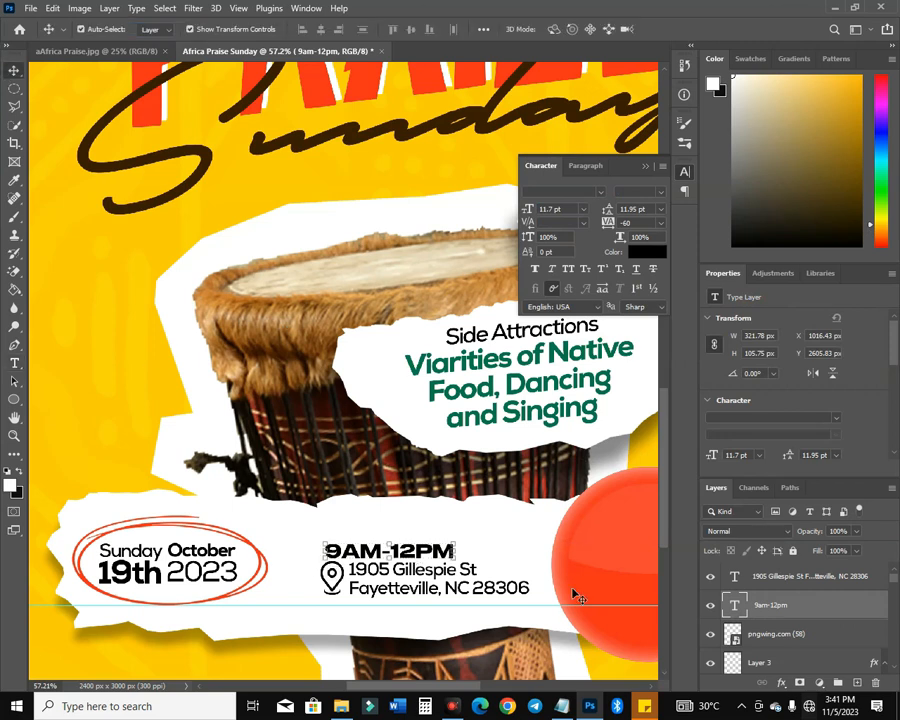
left_click_drag(466, 620, 345, 538)
left_click_drag(528, 546, 435, 546)
left_click_drag(319, 546, 296, 541)
left_click_drag(404, 566, 411, 566)
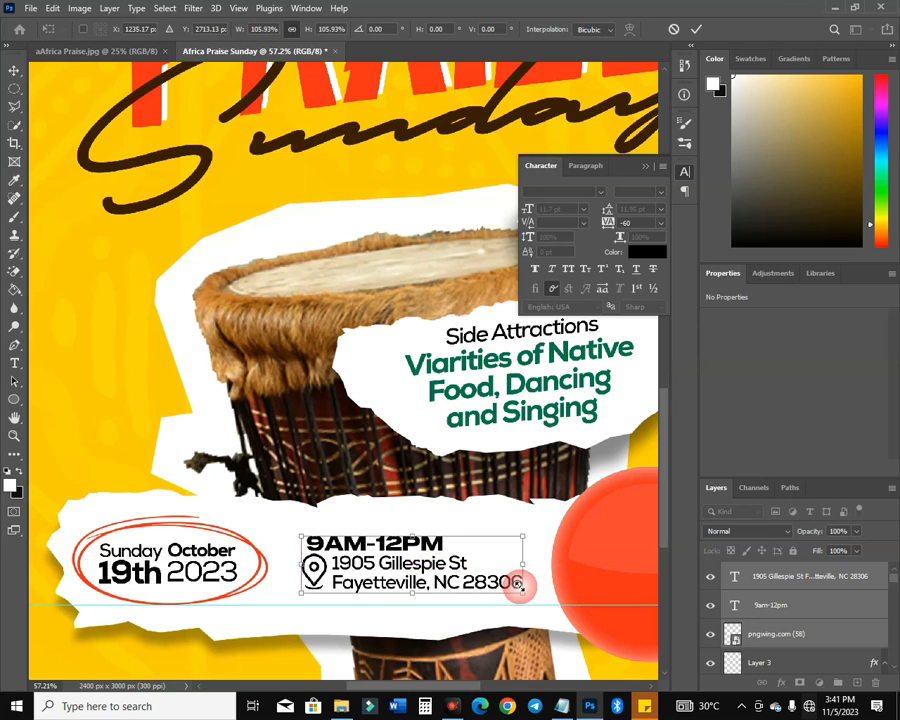
left_click_drag(522, 592, 538, 603)
key("Return")
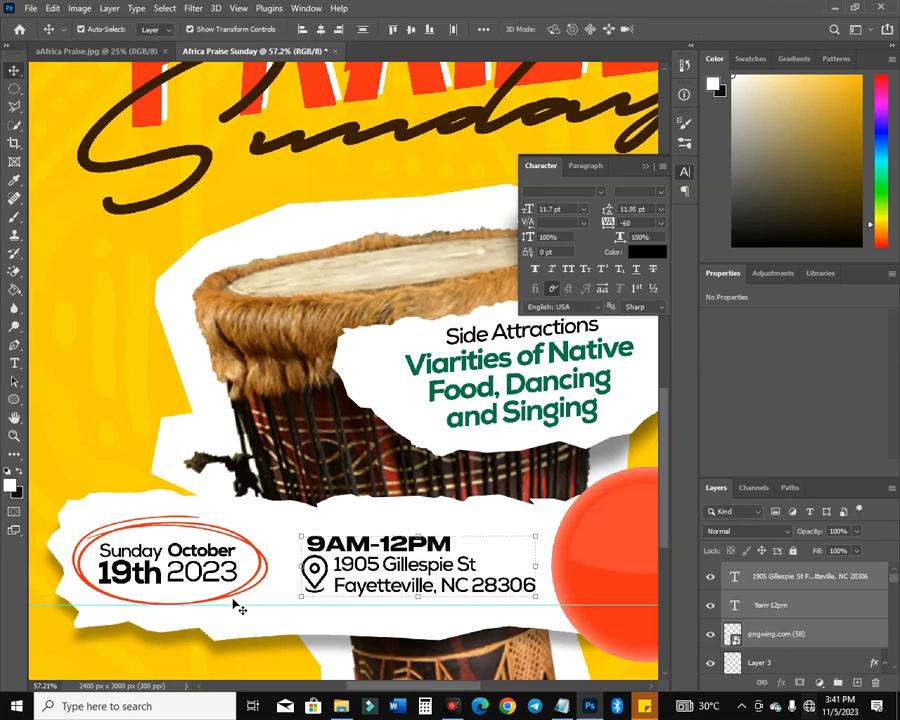
Enlarge the event date and its red scribble slightly
left_click(160, 530)
left_click_drag(267, 561, 277, 562)
key("Return")
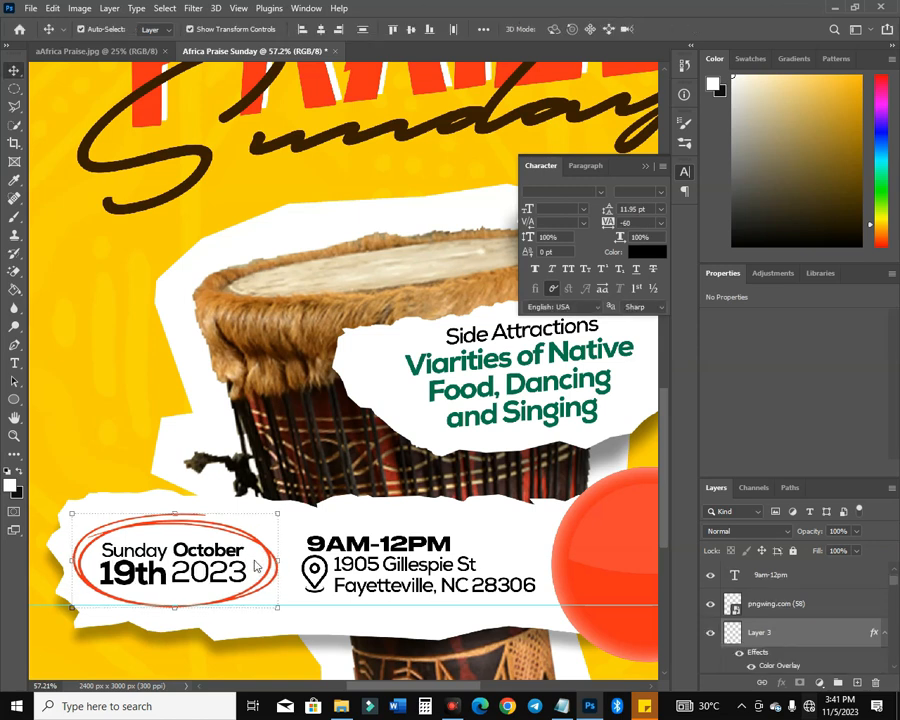
Nudge the circled event date slightly right, and set the tracking of the Dress Code NATIVE WEAR text to -60
key("shift+Right")
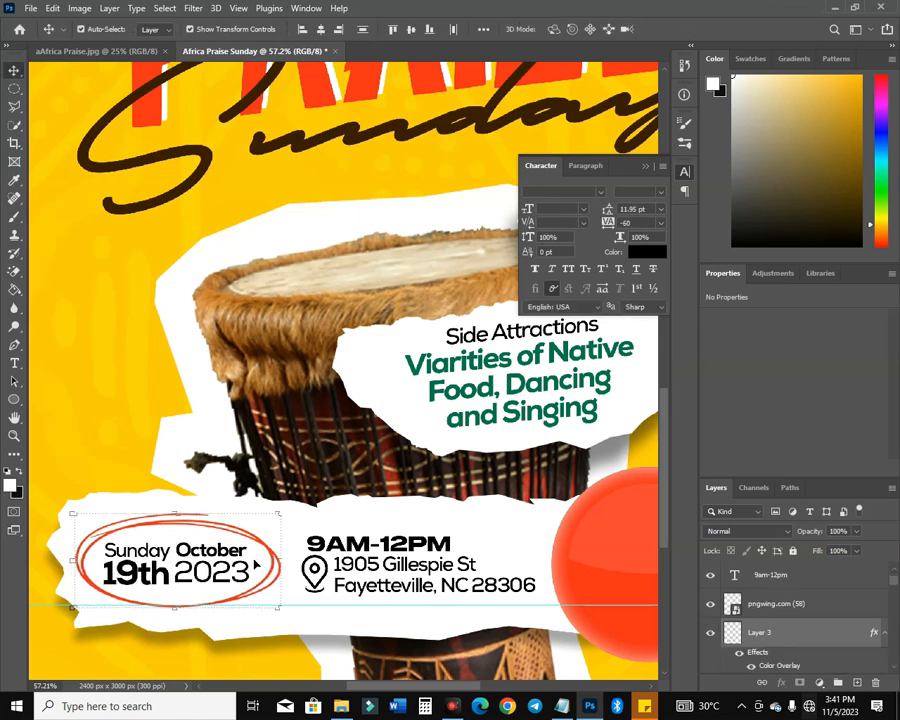
left_click_drag(424, 540, 114, 472)
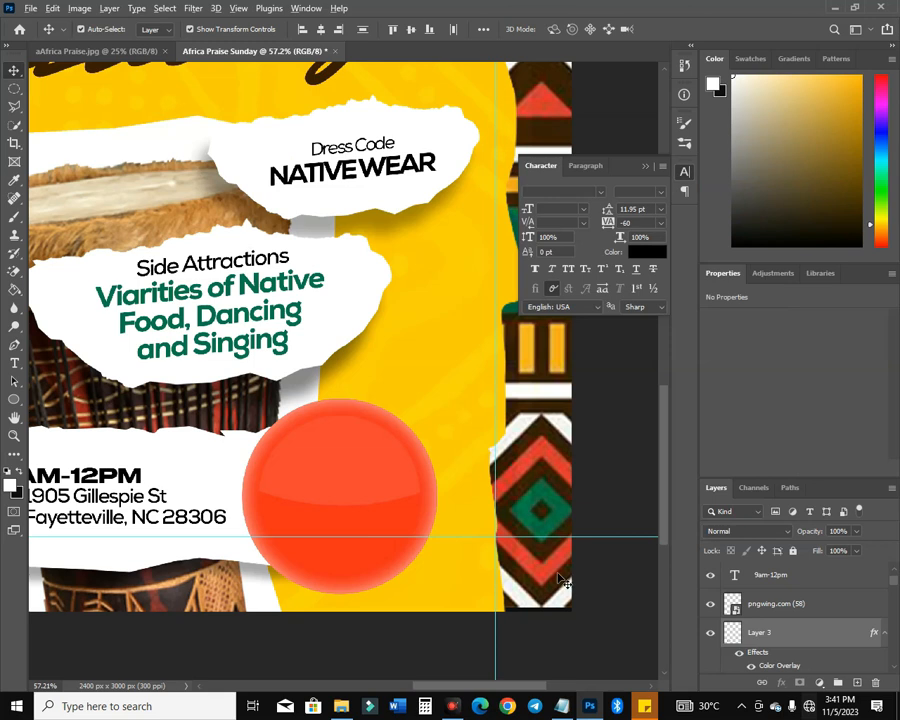
left_click(344, 147)
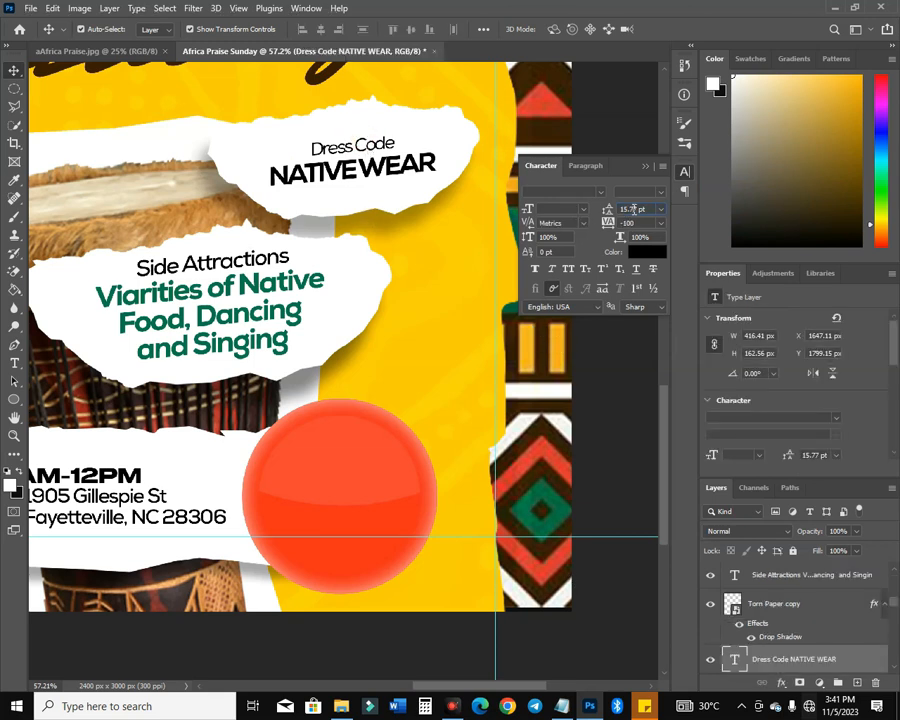
left_click(634, 223)
key("Up")
key("Up")
key("Return")
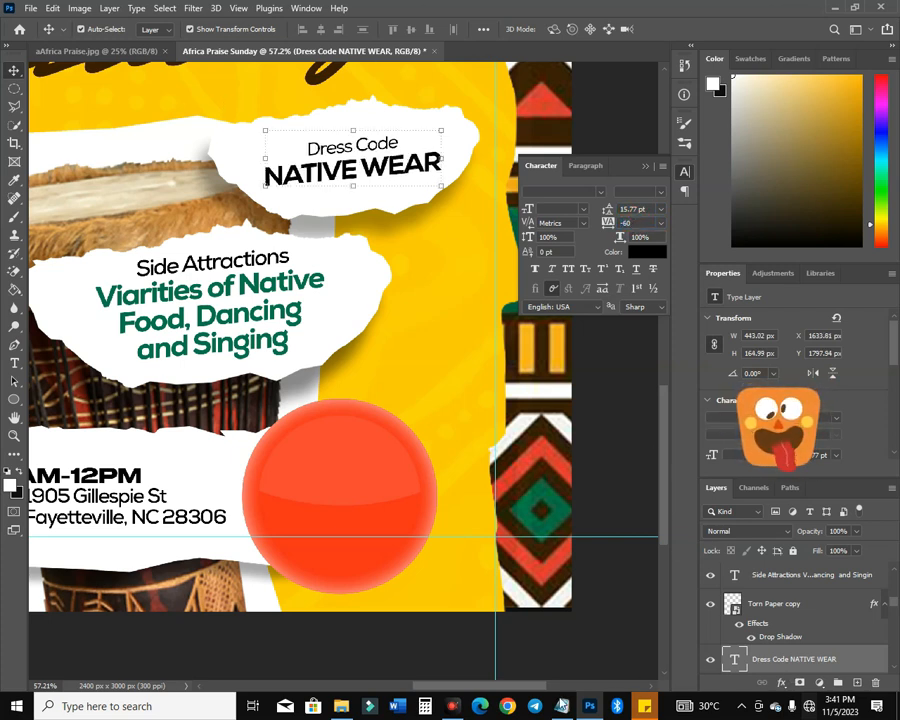
Copy the four host lines, from Pasor to Host, from the Notepad notes and paste them as new text on the red circle
key("alt+Tab")
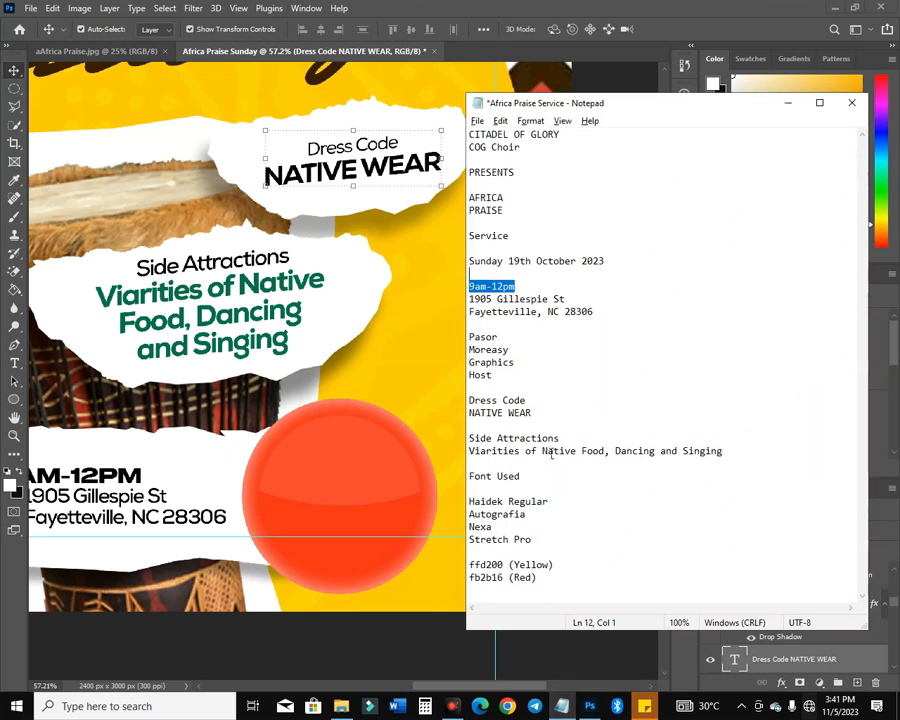
left_click_drag(523, 372, 475, 337)
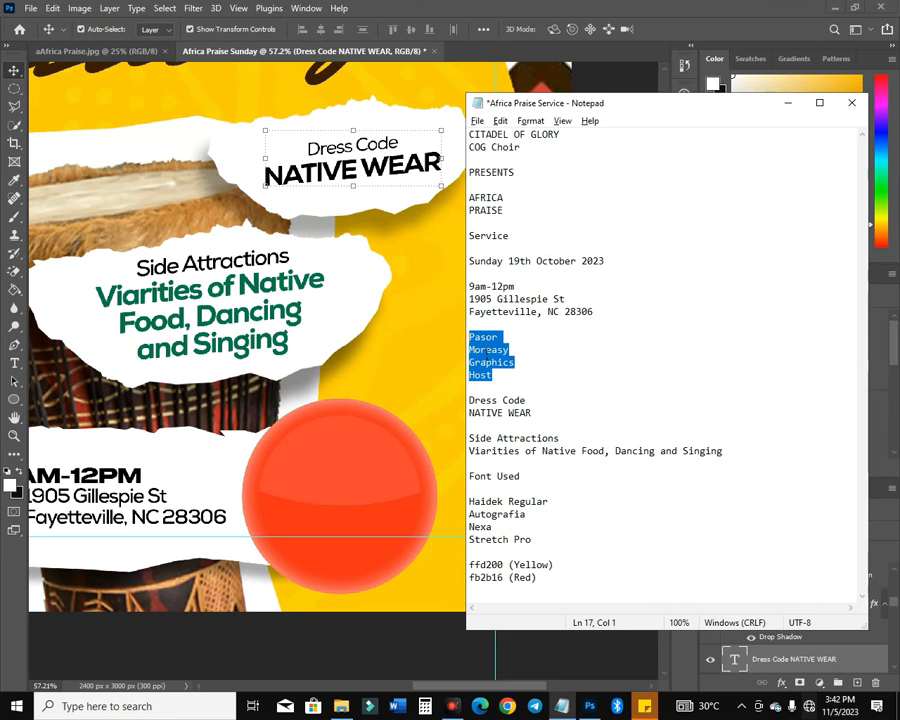
key("alt+Tab")
key("t")
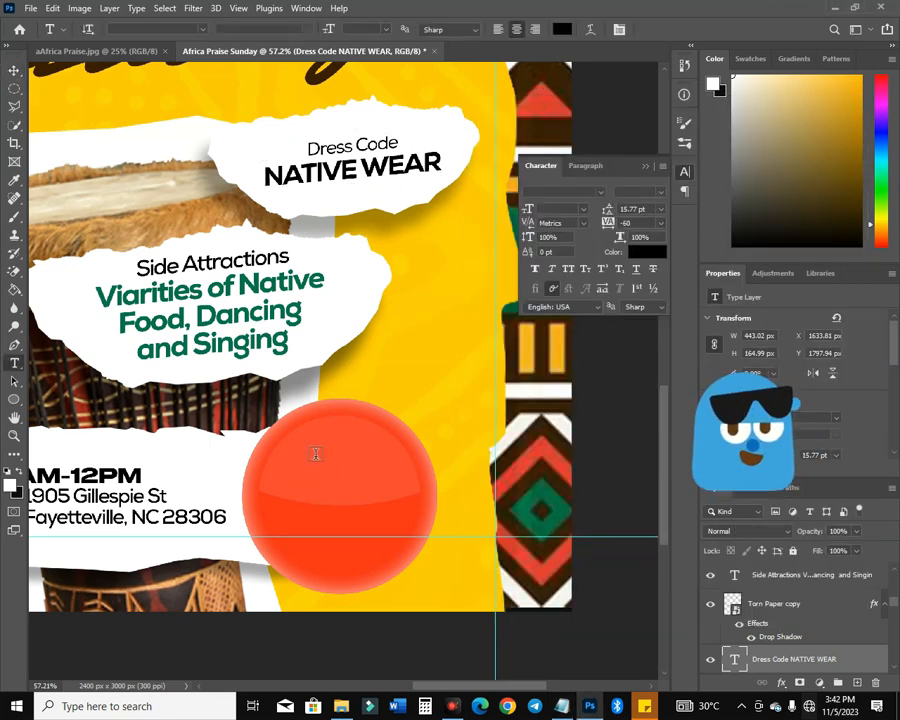
left_click(316, 454)
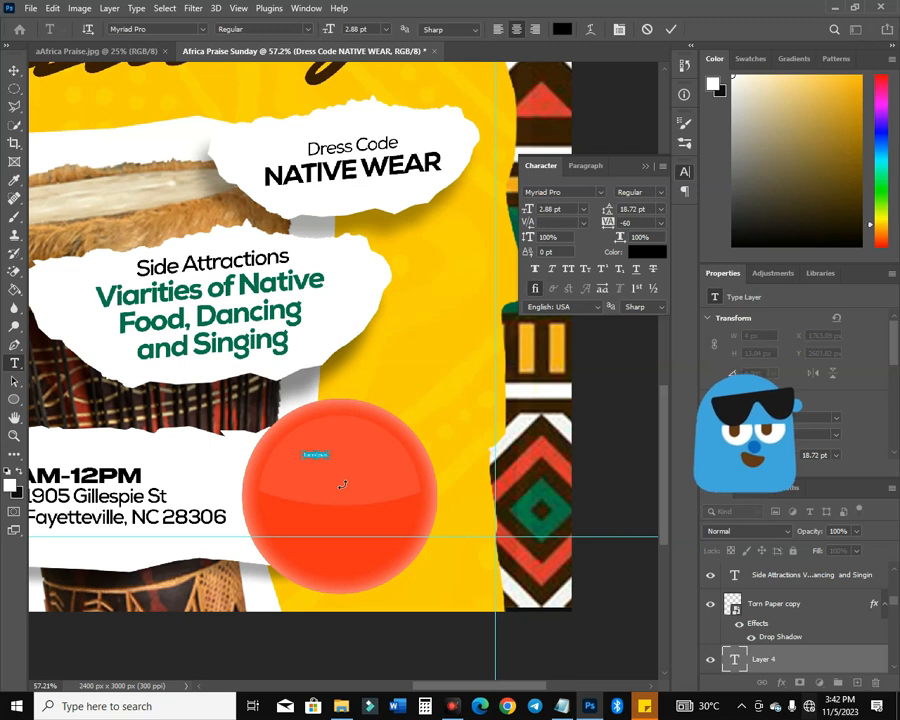
key("ctrl+v")
Set all of the pasted host text to 23 pt and Nexa Bold Regular
key("ctrl+a")
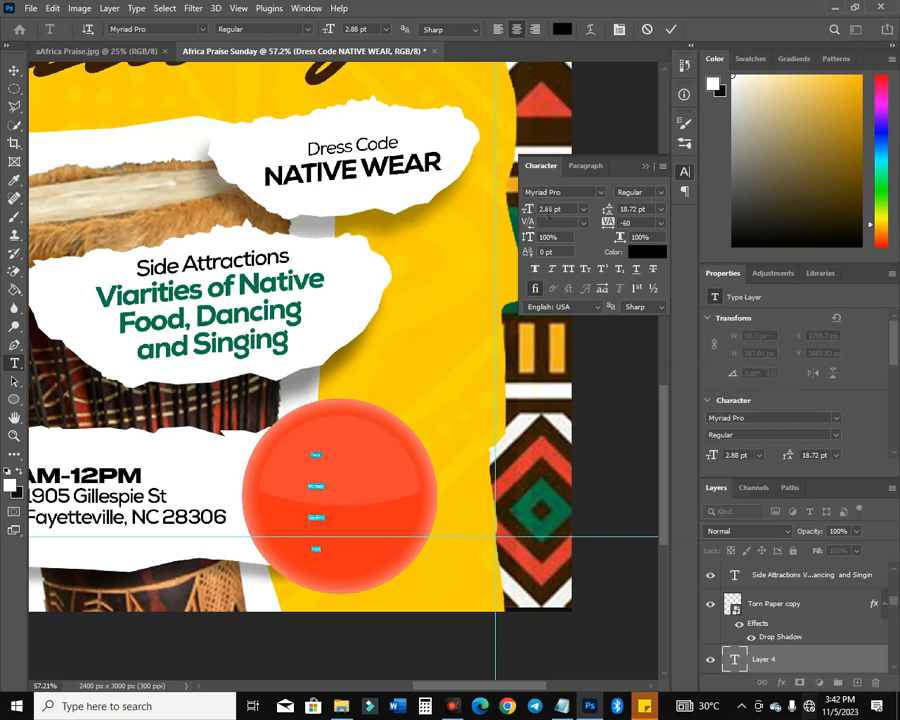
left_click_drag(527, 213, 542, 210)
left_click(568, 193)
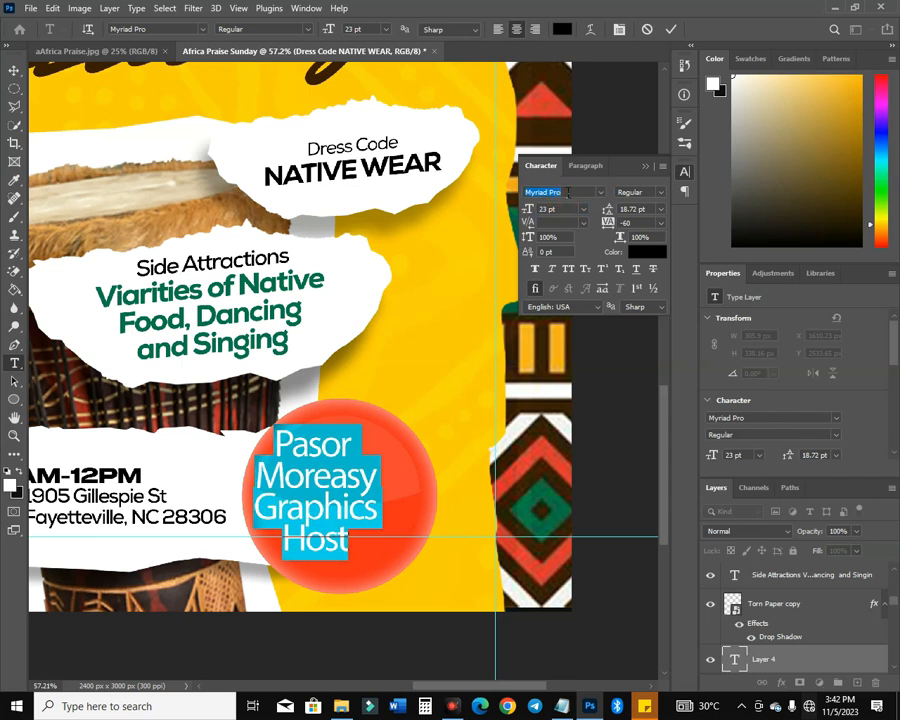
type("nxa")
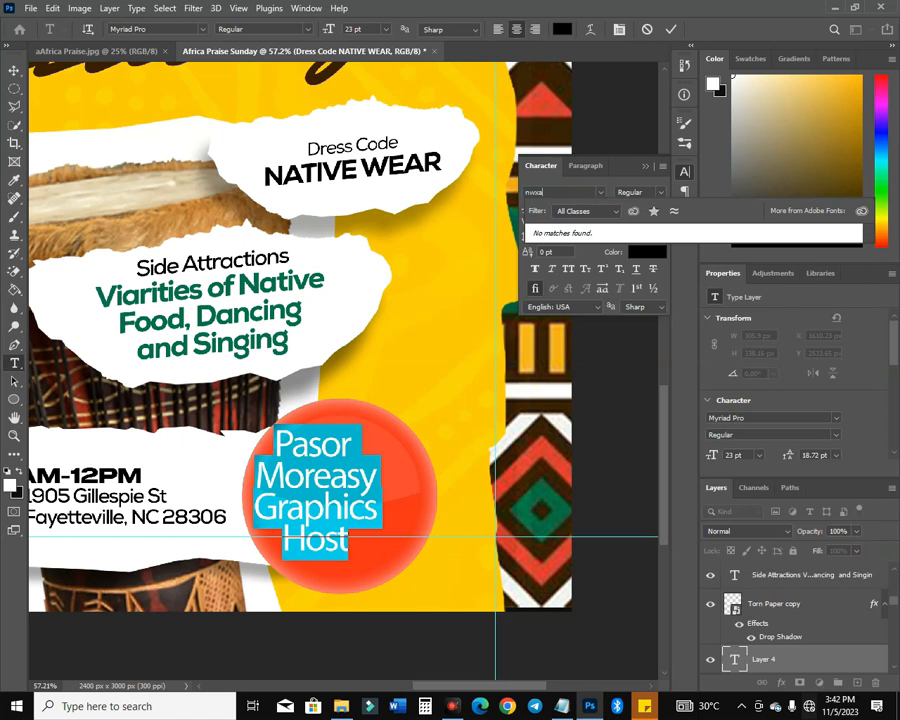
key("BackSpace")
key("BackSpace")
key("BackSpace")
type("ea")
key("BackSpace")
type("xa Bold")
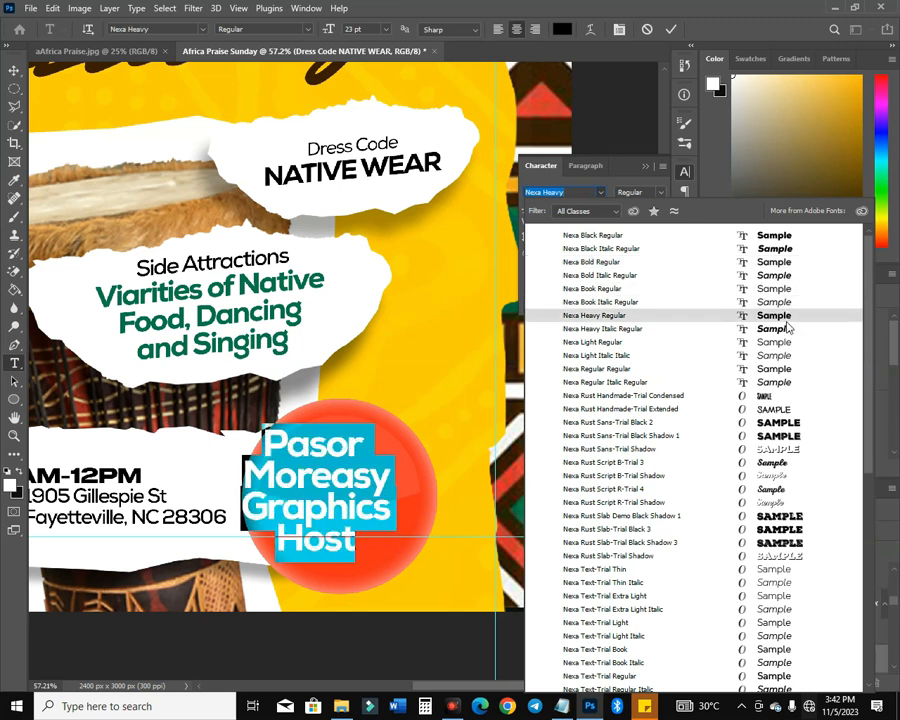
left_click(776, 261)
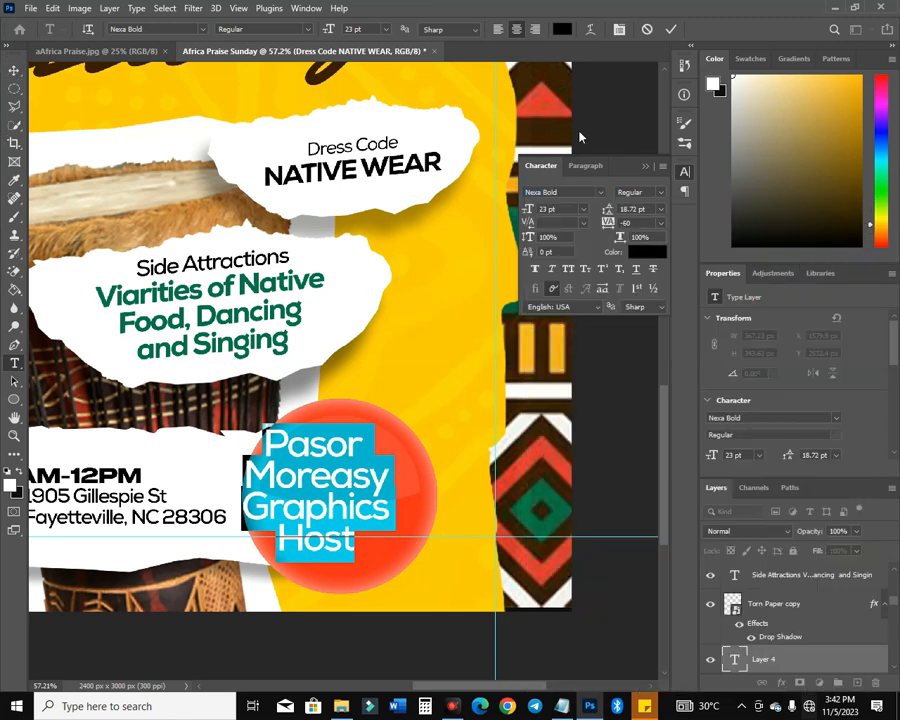
Left-align the host text, correct "Pasor" to "Pastor" and commit the text
left_click(595, 167)
left_click(537, 191)
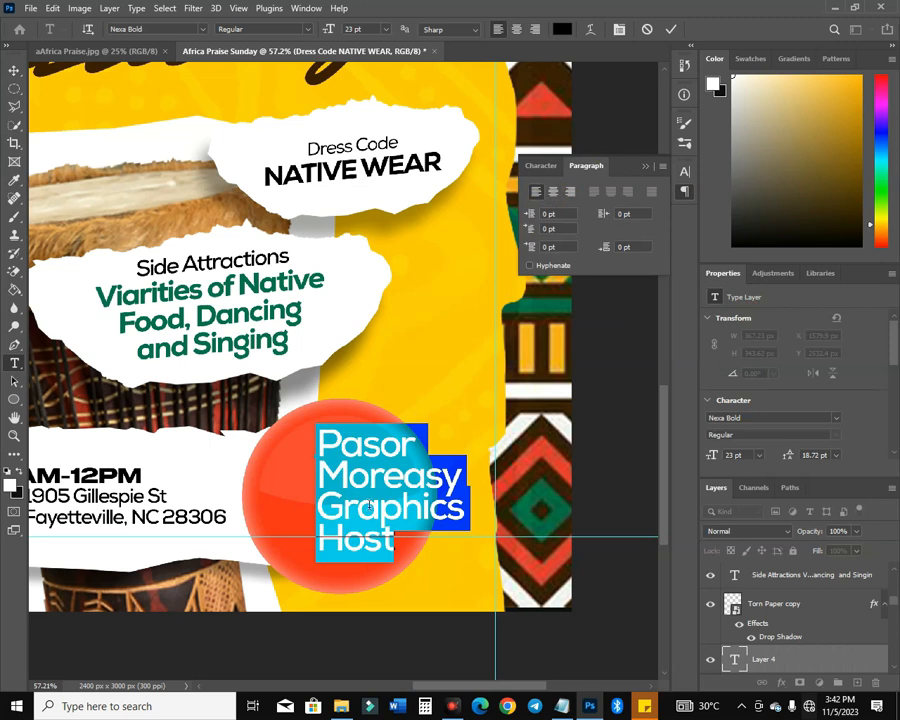
left_click(364, 452)
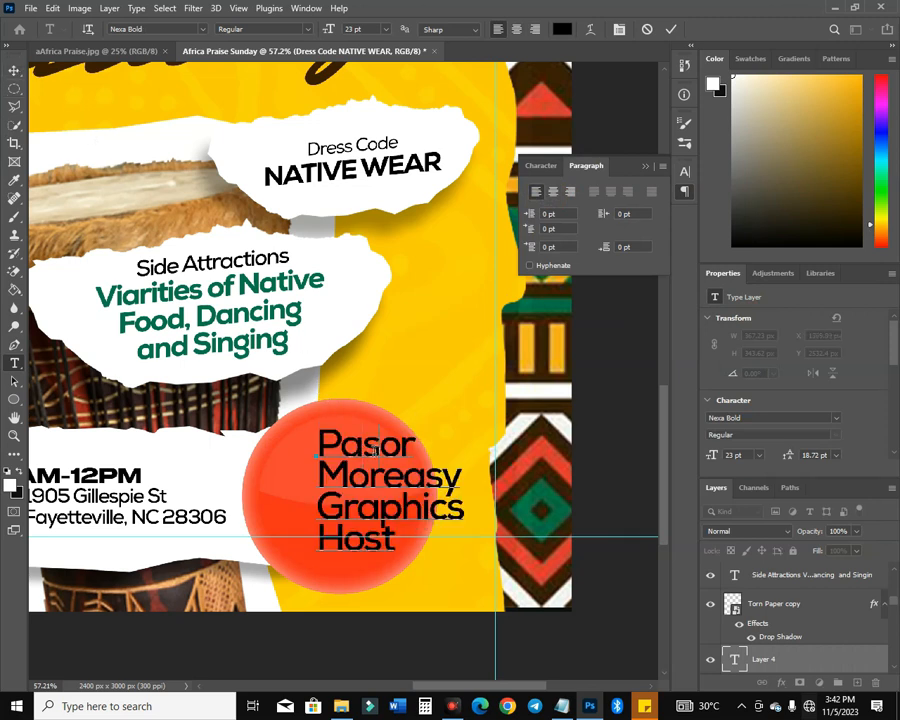
type("t")
left_click(14, 70)
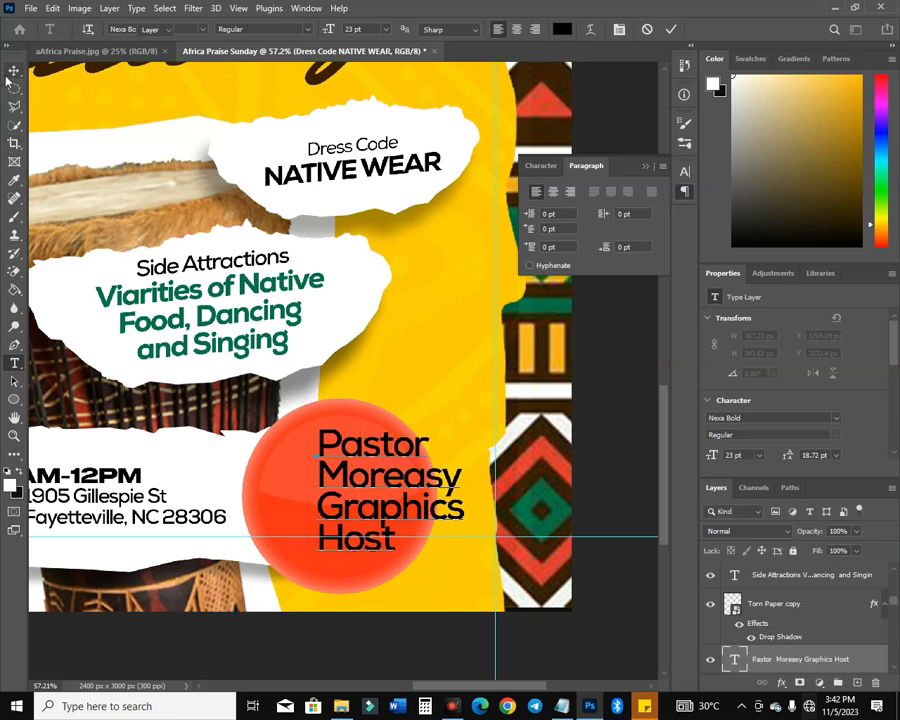
Scale the host text down to about 17.83 pt and place it inside the red circle
left_click_drag(465, 552, 296, 514)
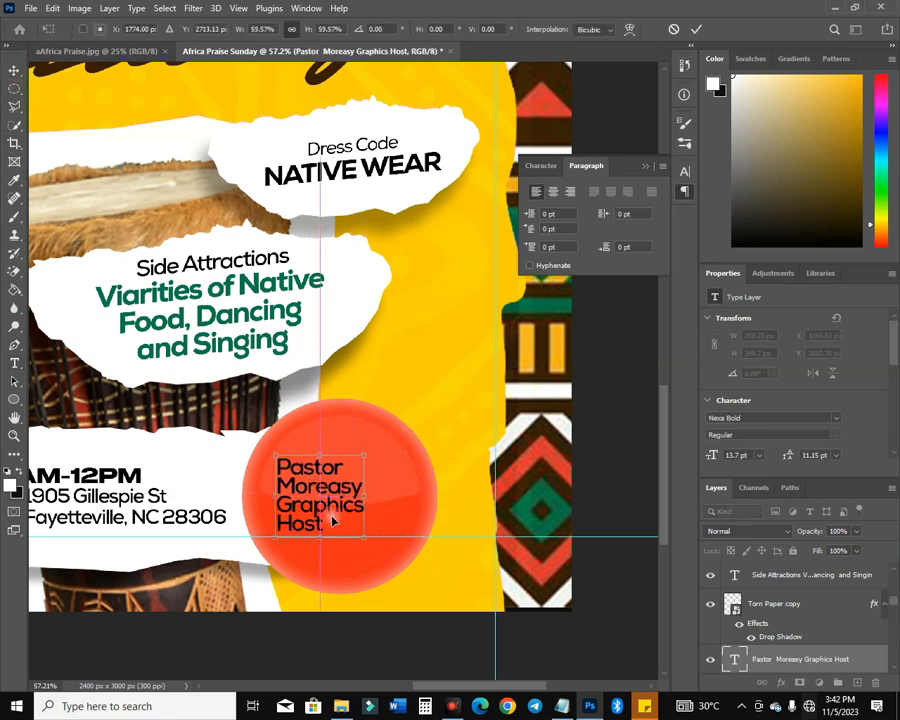
left_click_drag(362, 458, 374, 450)
left_click_drag(378, 537, 390, 548)
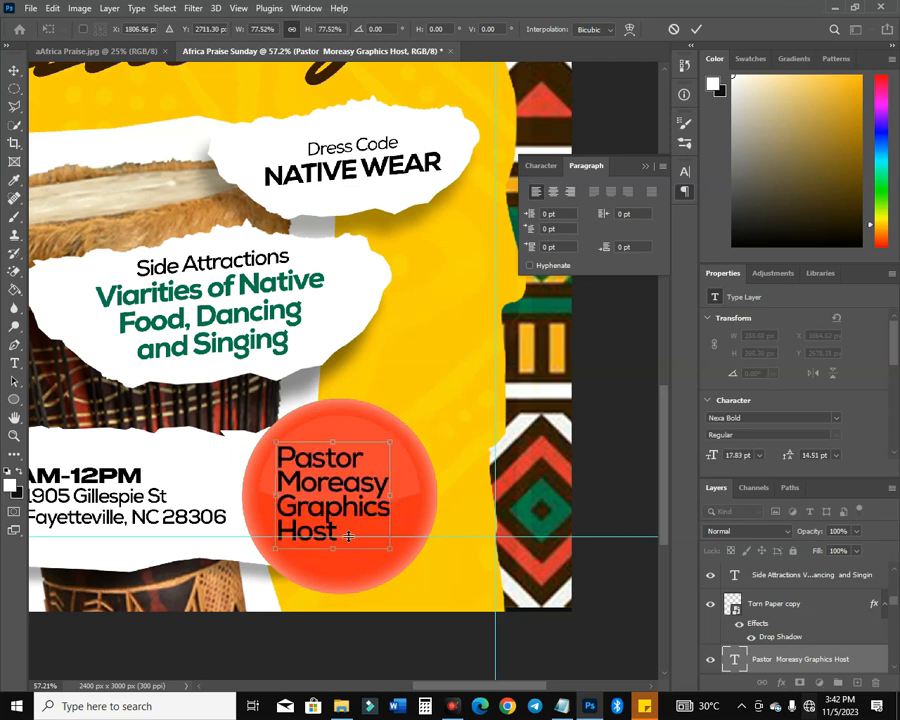
key("Return")
Delete the Host line from the text block and move the remaining three lines to the middle of the red circle
key("t")
left_click_drag(348, 537, 277, 534)
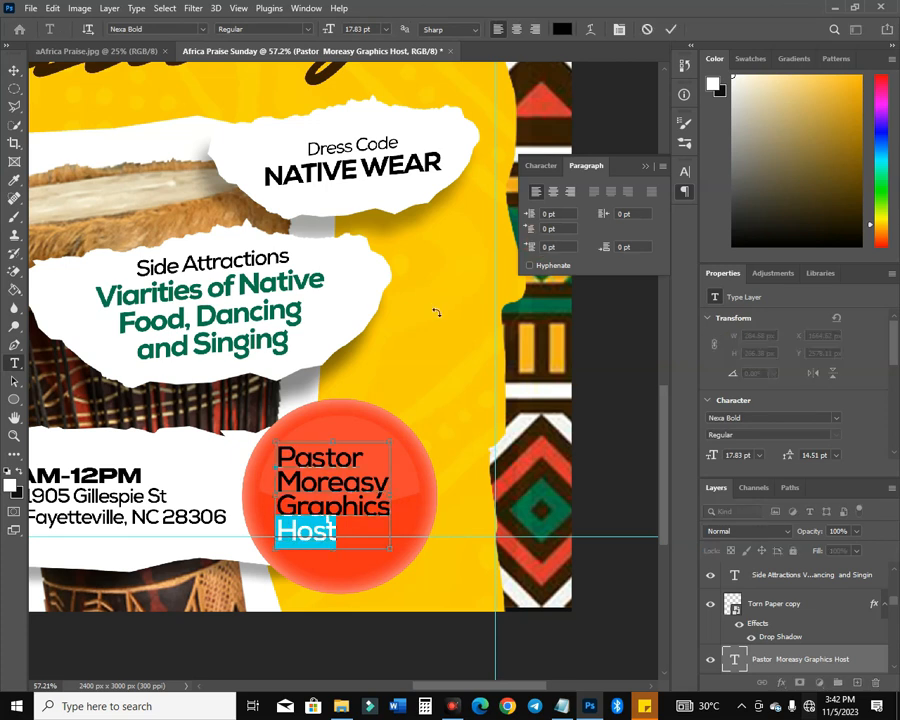
key("BackSpace")
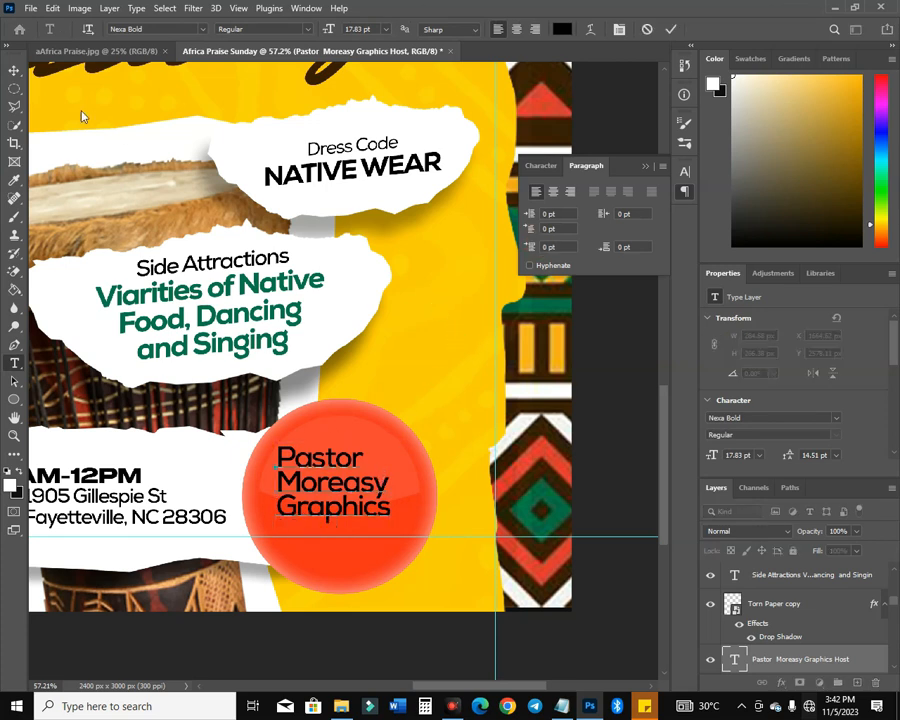
left_click(14, 70)
left_click_drag(360, 487, 367, 495)
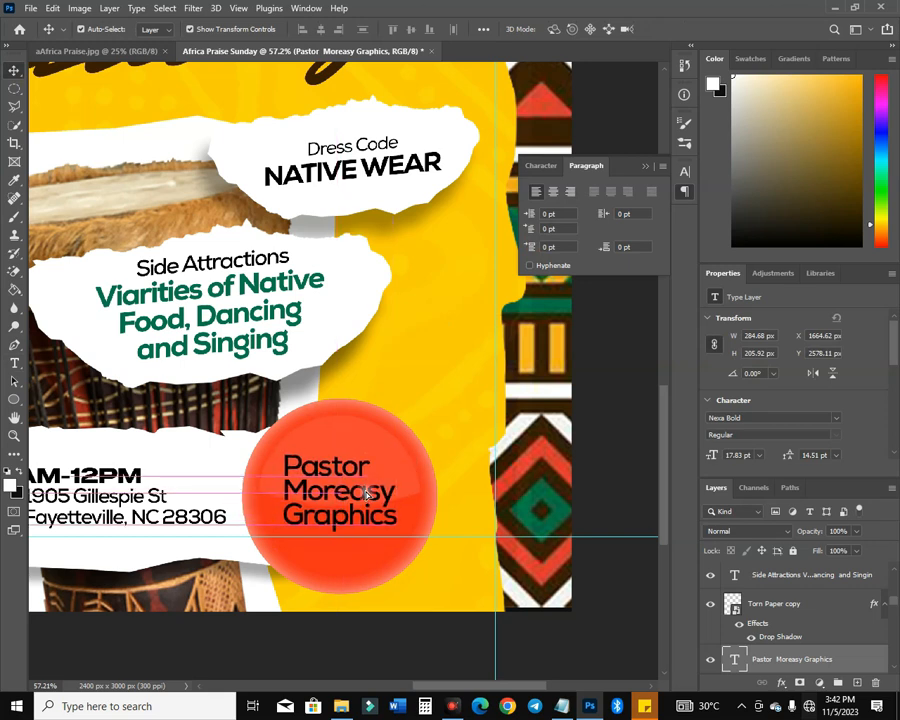
Change the three-line host name text to Nexa Heavy and color it white
left_click(542, 165)
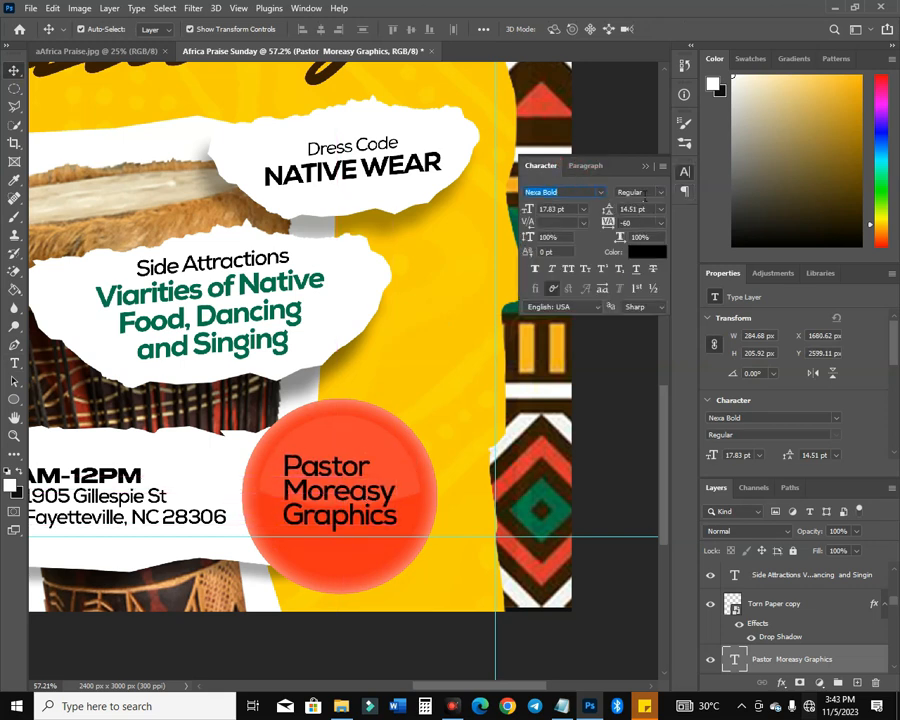
left_click(602, 193)
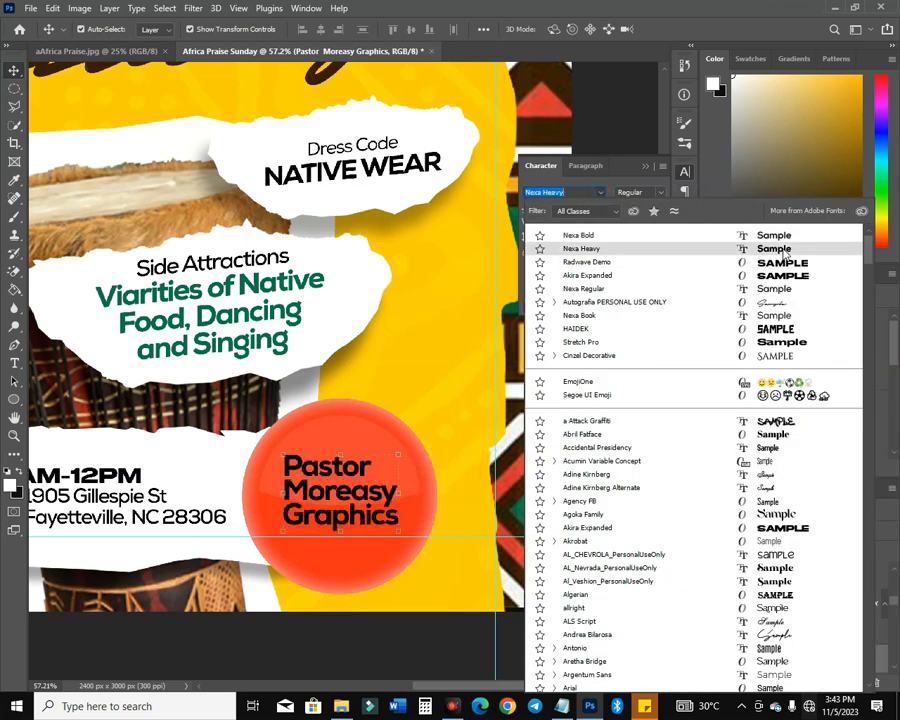
left_click(760, 248)
left_click(642, 253)
left_click_drag(550, 467, 488, 394)
key("Return")
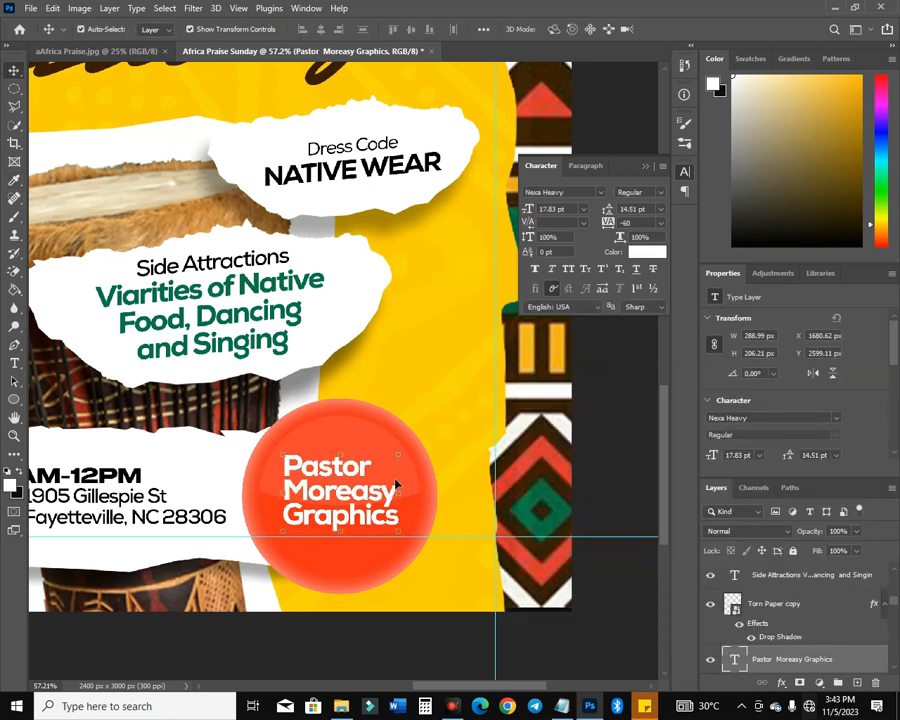
left_click(623, 576)
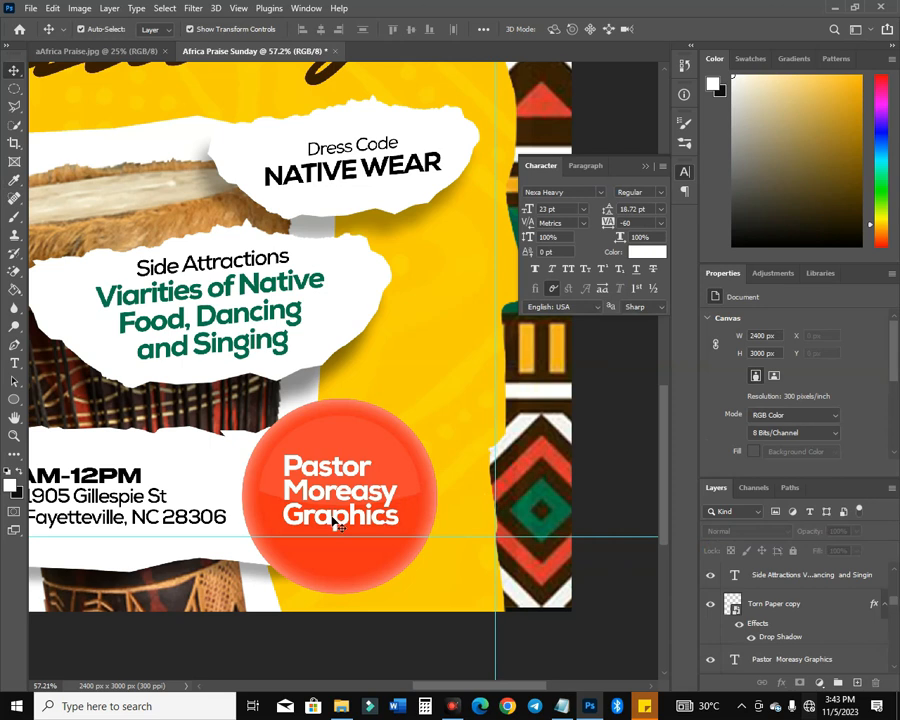
Duplicate the host name text just below the original and replace the copy's wording with "Host"
left_click_drag(338, 527, 337, 588)
double_click(337, 588)
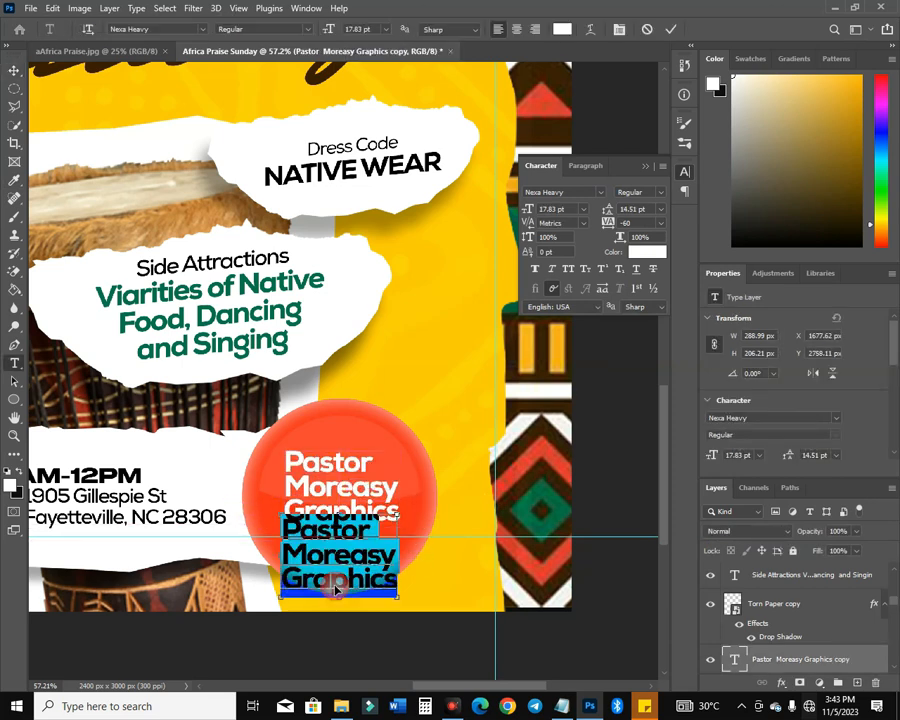
type("Host")
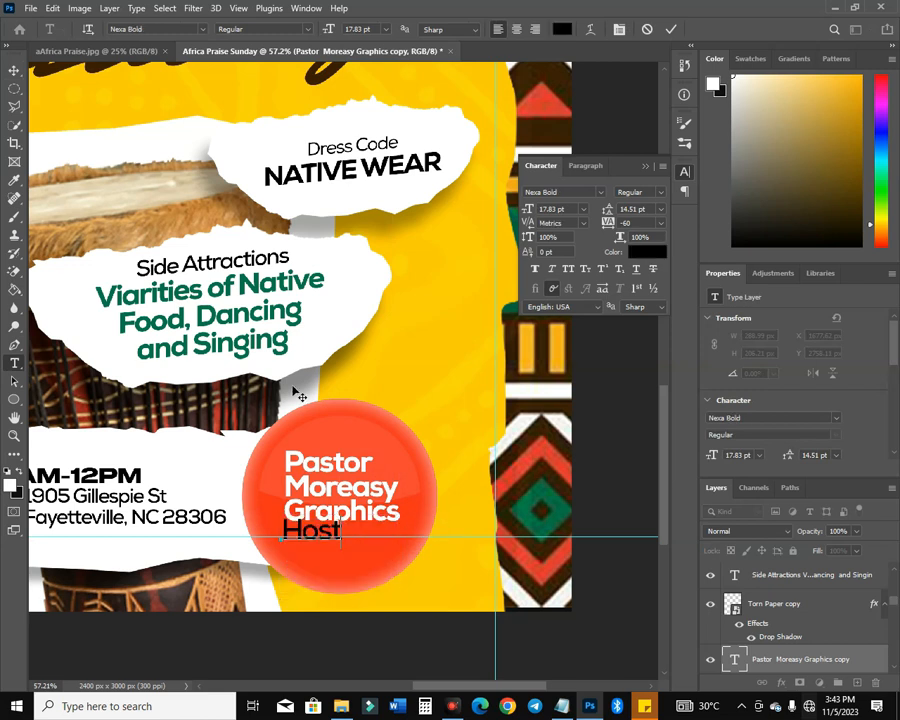
left_click(14, 69)
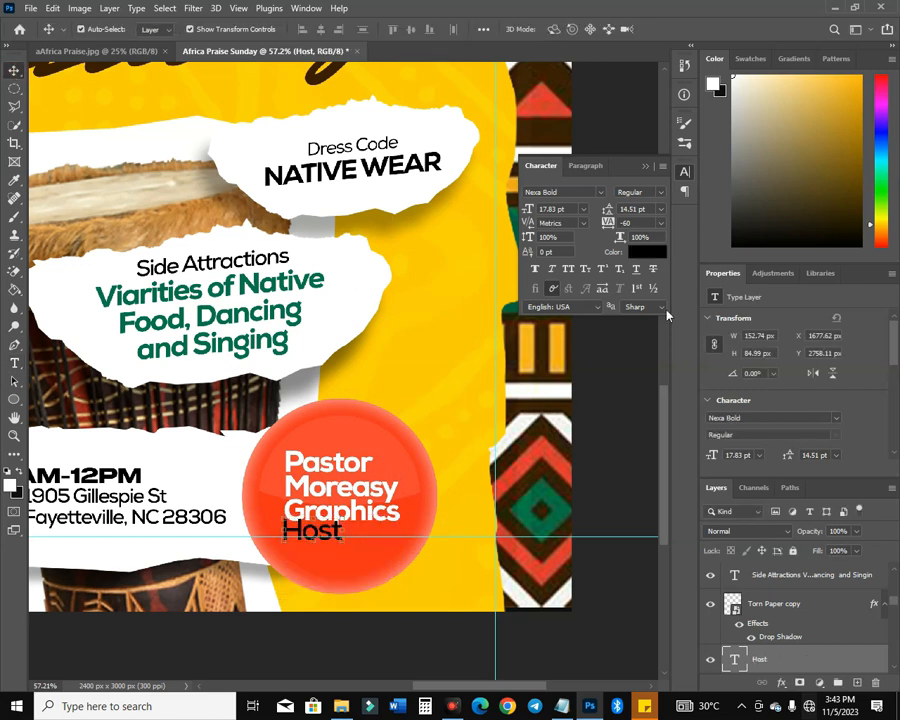
Change the Host text to the Autografia PERSONAL USE ONLY font in the Black style
left_click(600, 192)
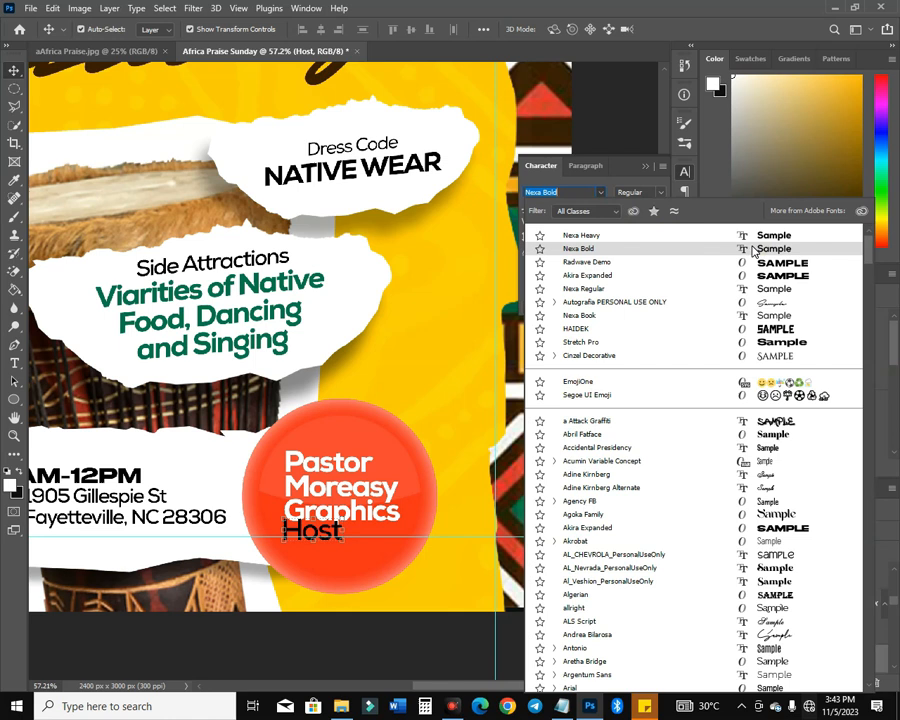
left_click(764, 318)
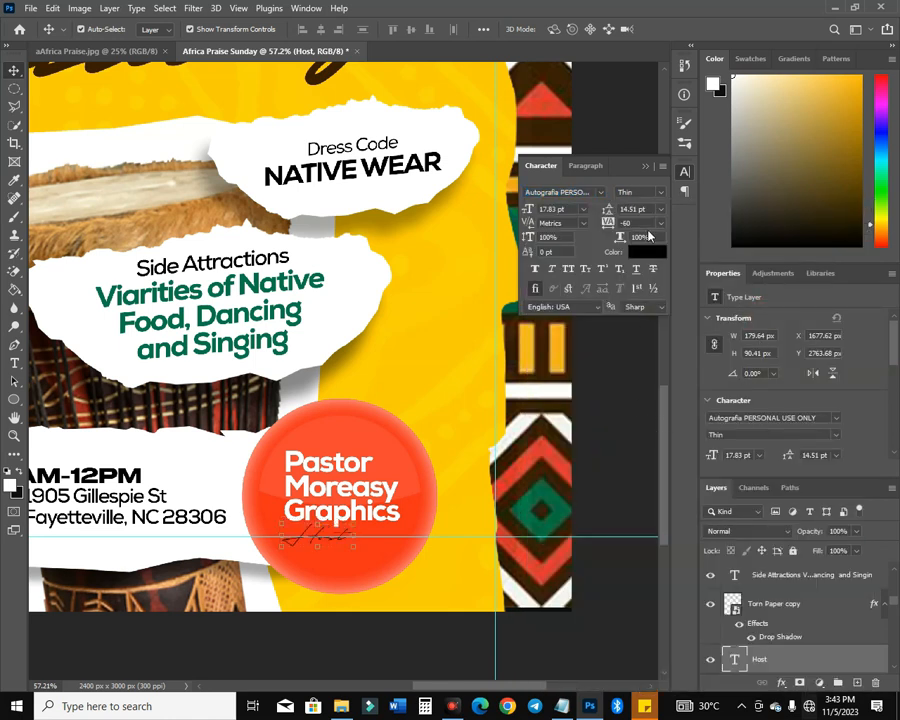
left_click(645, 192)
left_click(645, 226)
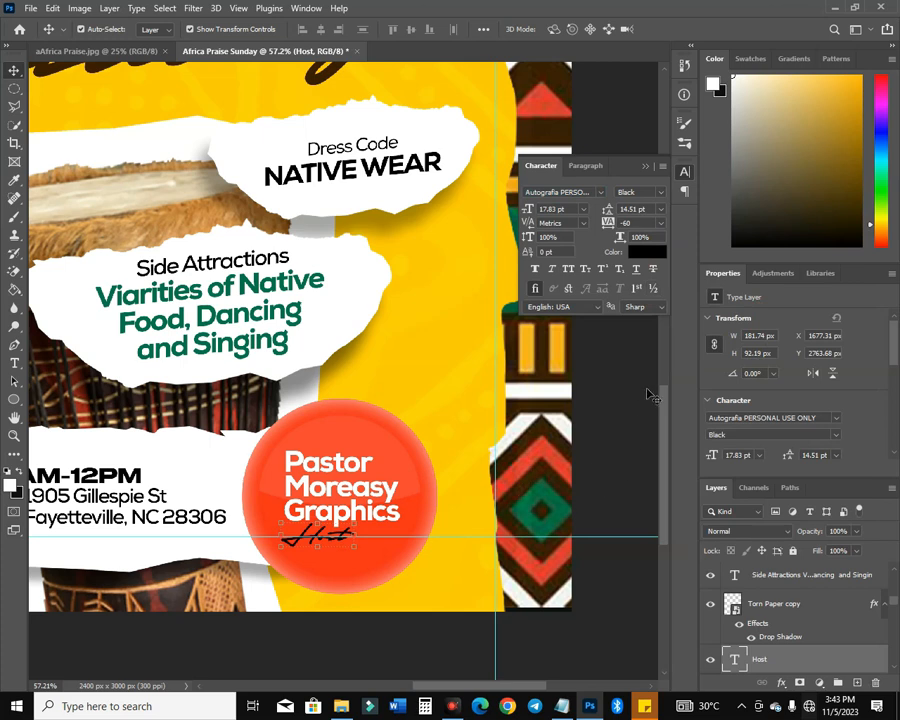
left_click(621, 446)
Save the flyer as the Photoshop file Africa Praise Sunday in the Africa Praise folder on the desktop
scroll(259, 516, "down", 7)
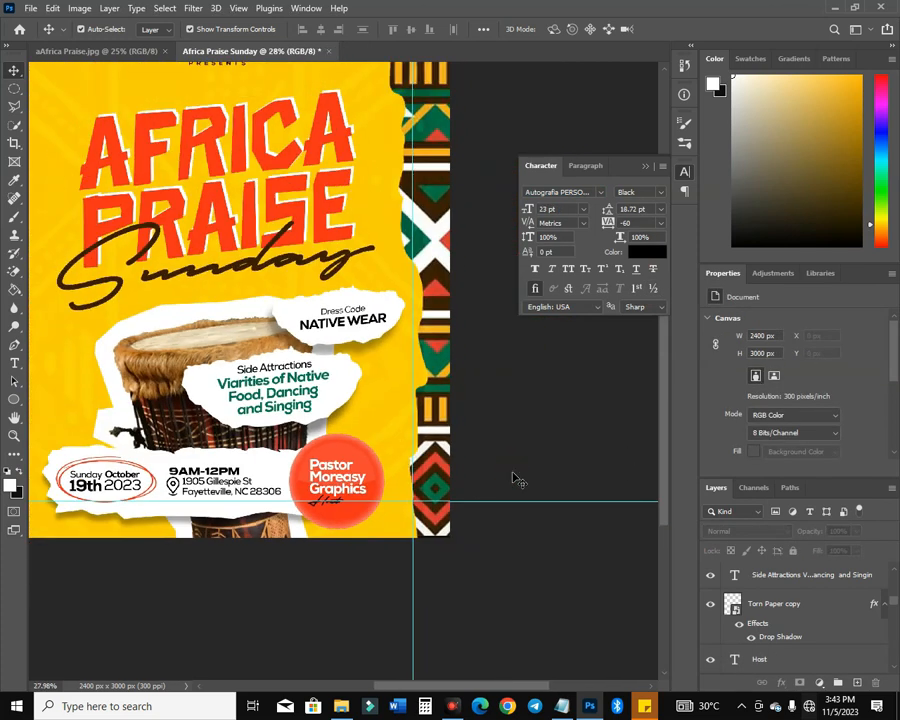
scroll(364, 260, "down", 2)
left_click_drag(309, 178, 314, 281)
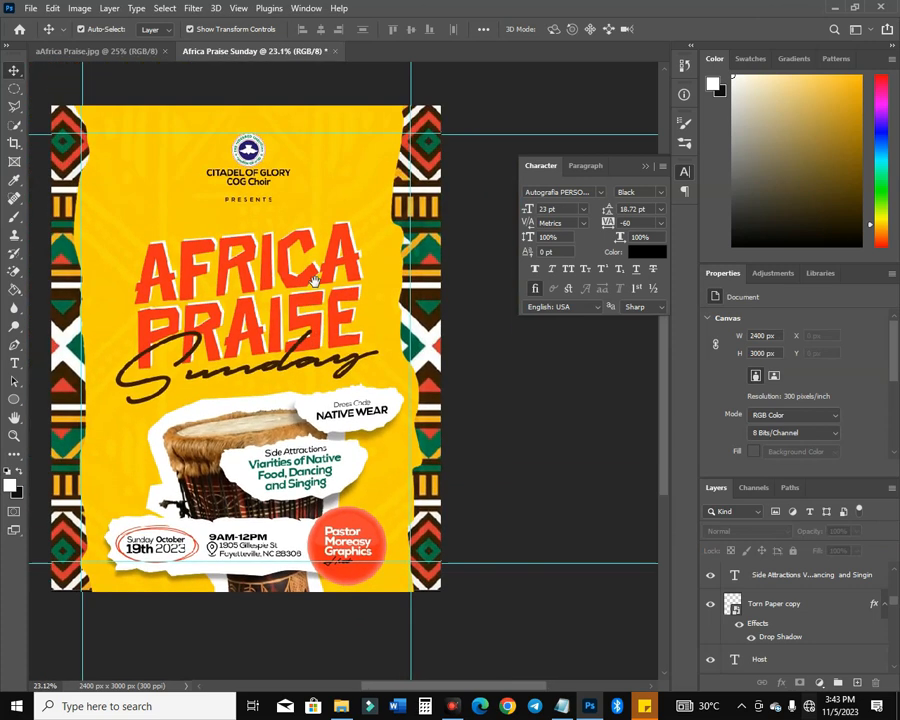
left_click_drag(398, 250, 456, 266)
key("ctrl+s")
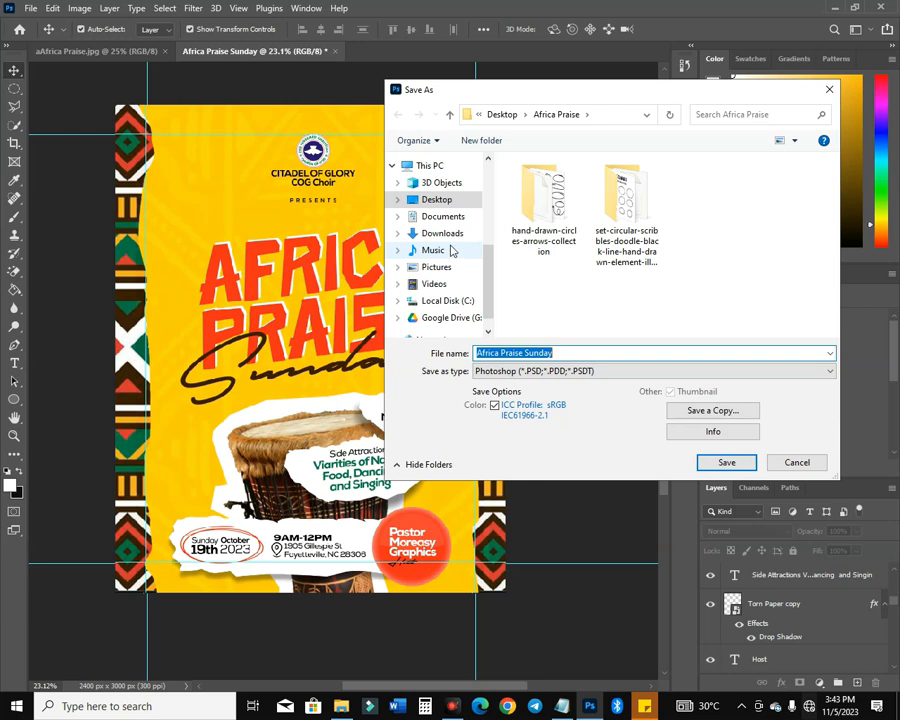
left_click(618, 352)
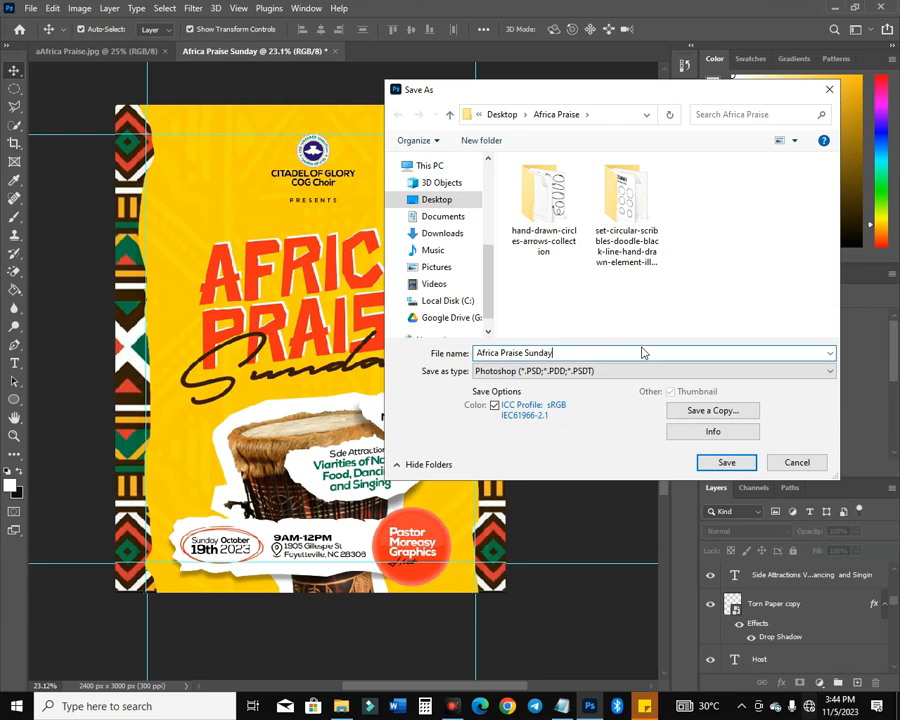
left_click(725, 465)
left_click(606, 197)
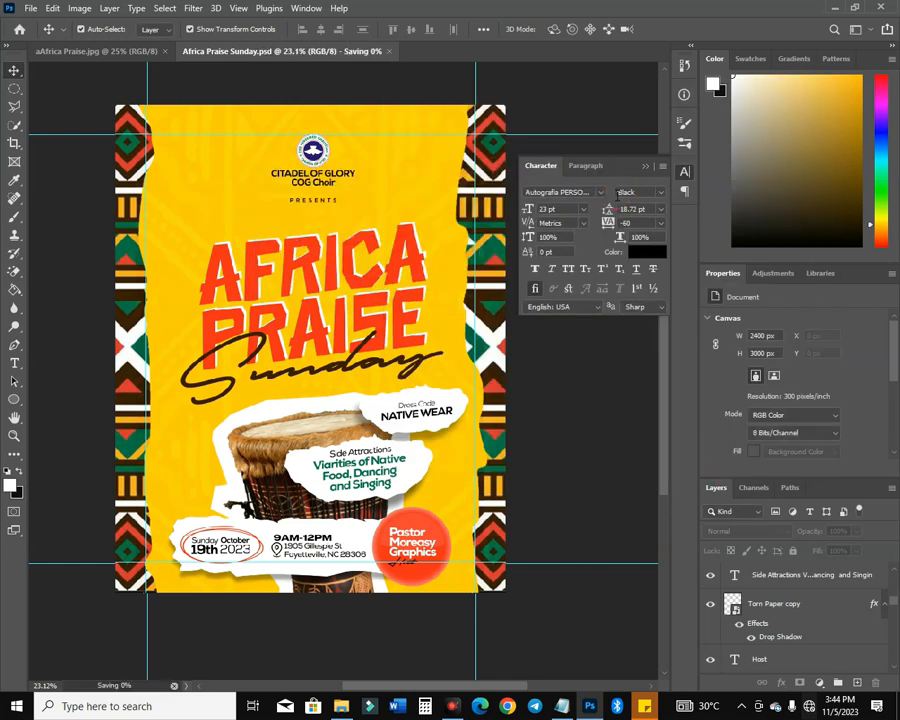